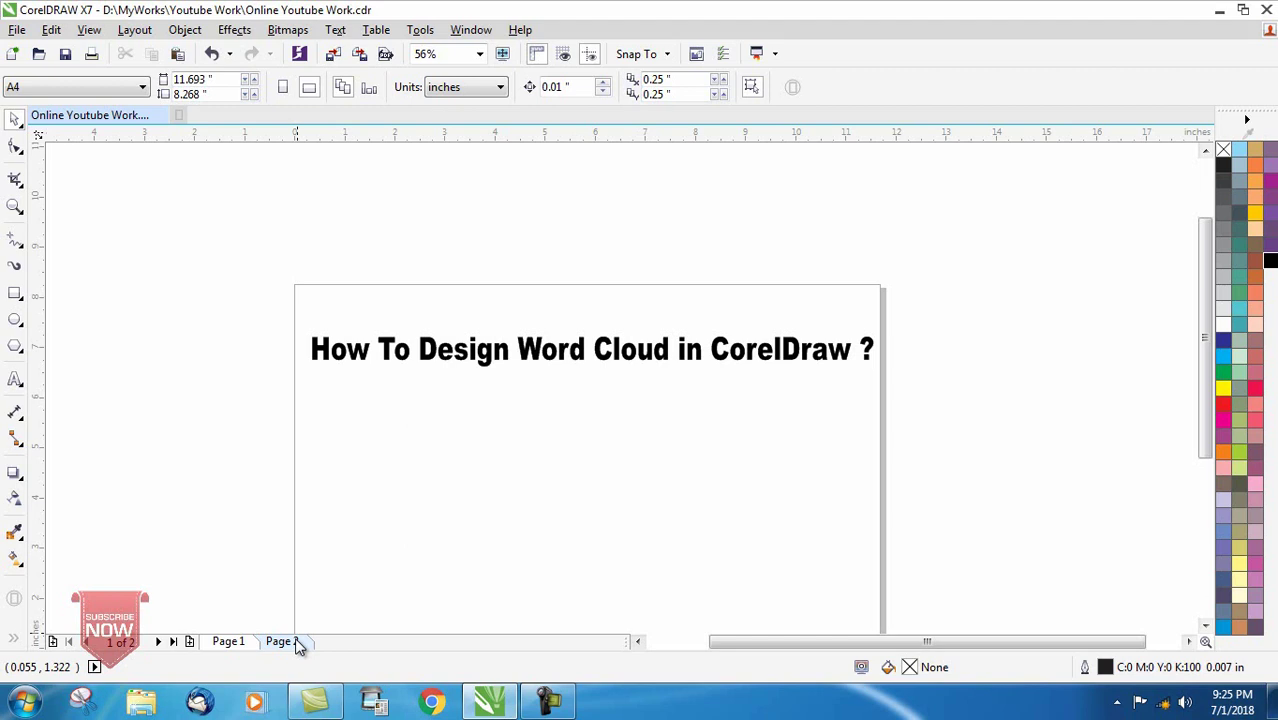
Make the nine-phrase text block bold in Arial Rounded MT Bold.
{"action": "left_click", "coordinate": [411, 378]}
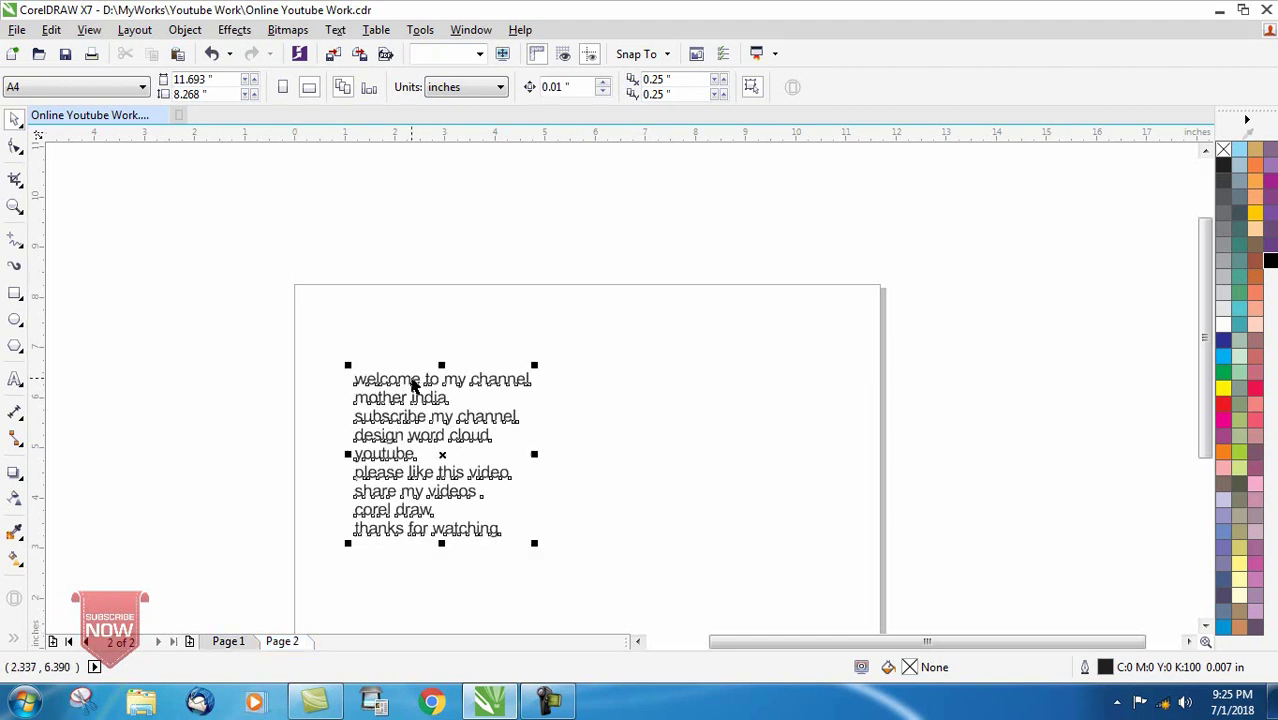
{"action": "left_click", "coordinate": [680, 88]}
{"action": "left_click", "coordinate": [564, 87]}
{"action": "mouse_move", "coordinate": [475, 133]}
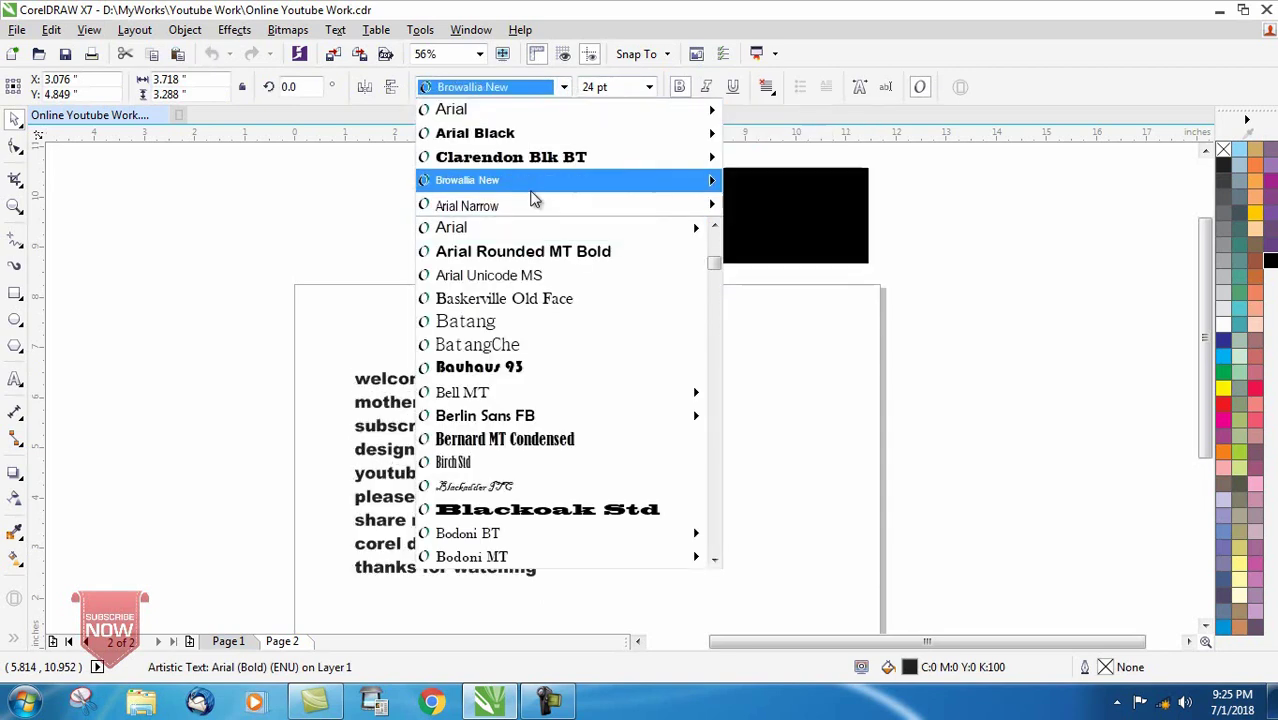
{"action": "left_click", "coordinate": [523, 251]}
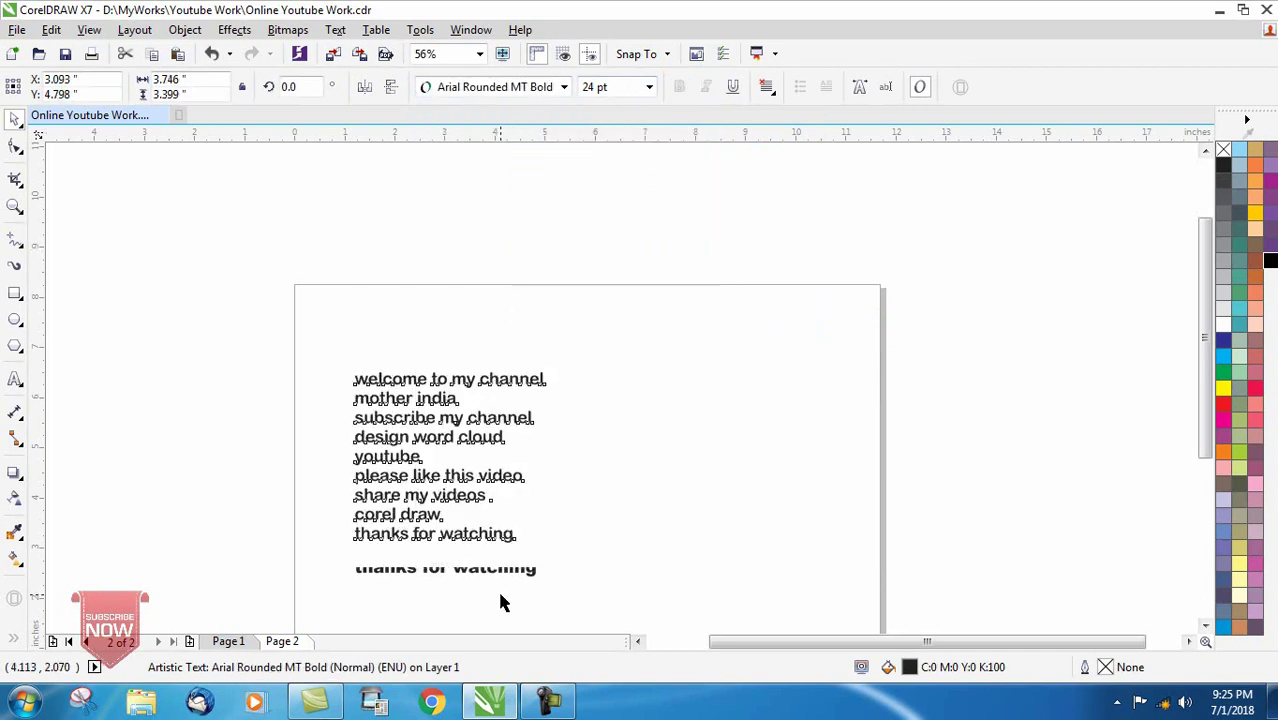
Check the 24 pt Arial Rounded text, then reselect the whole phrase block.
{"action": "left_click", "coordinate": [419, 586]}
{"action": "scroll", "coordinate": [419, 586], "scroll_direction": "up", "scroll_amount": 3}
{"action": "scroll", "coordinate": [503, 536], "scroll_direction": "down", "scroll_amount": 1}
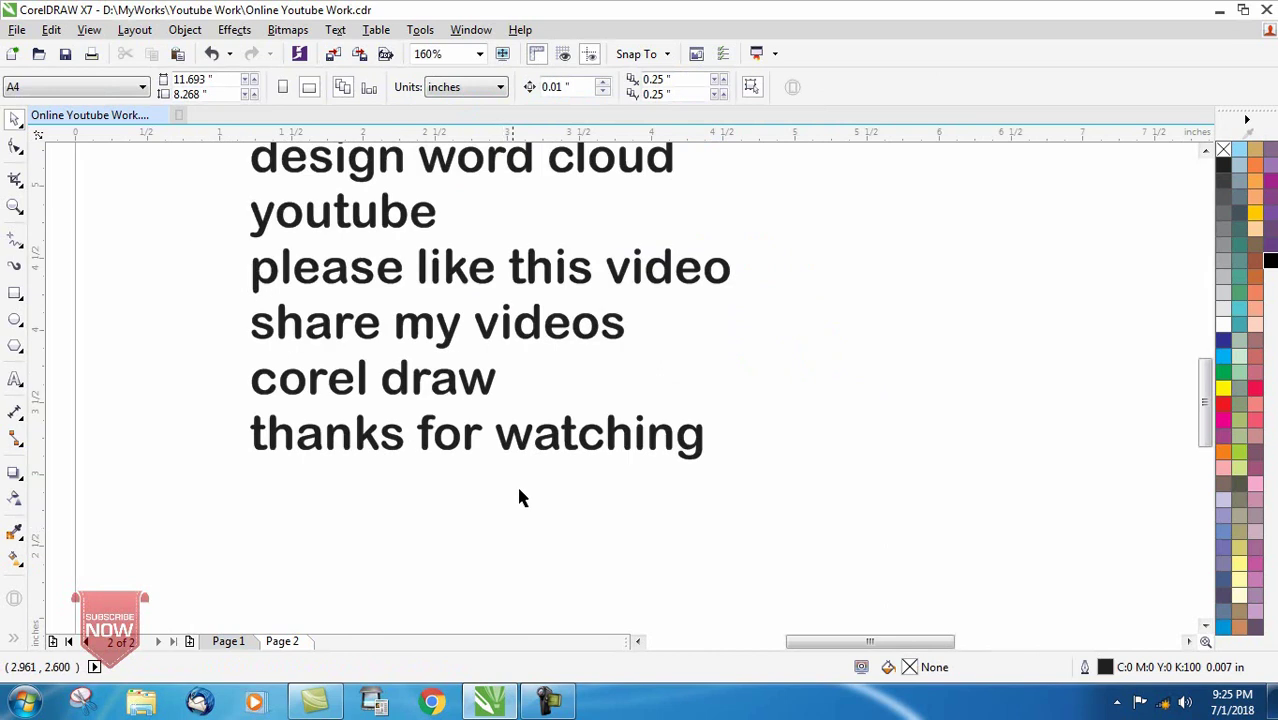
{"action": "left_click", "coordinate": [524, 444]}
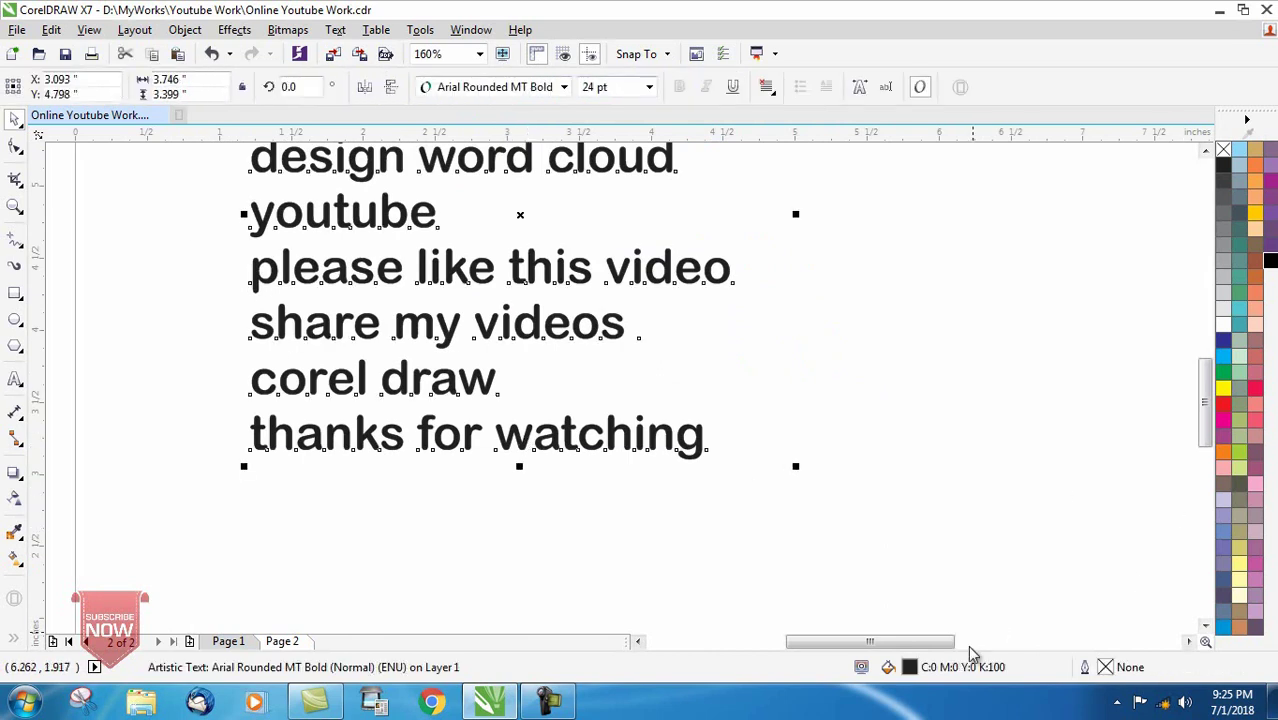
{"action": "left_click", "coordinate": [553, 570]}
{"action": "scroll", "coordinate": [553, 572], "scroll_direction": "down", "scroll_amount": 2}
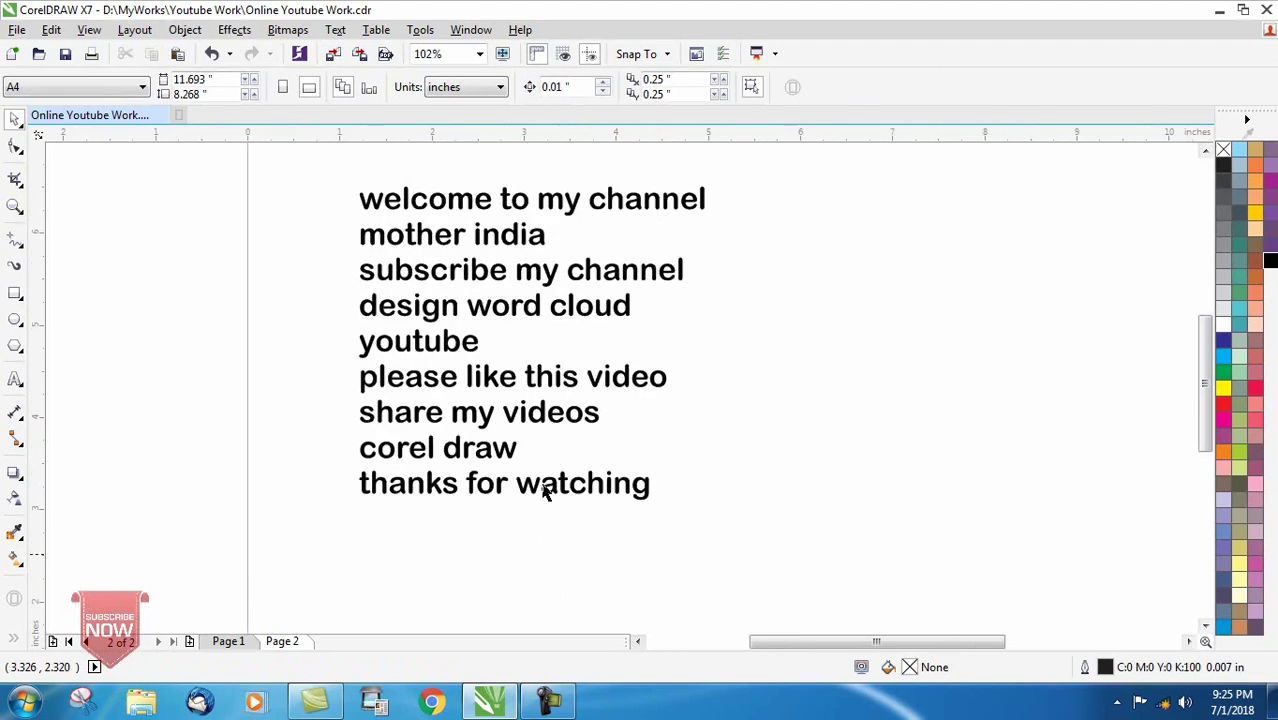
{"action": "left_click", "coordinate": [471, 206]}
Change the phrases to UPPERCASE with Text > Change Case.
{"action": "left_click", "coordinate": [338, 30]}
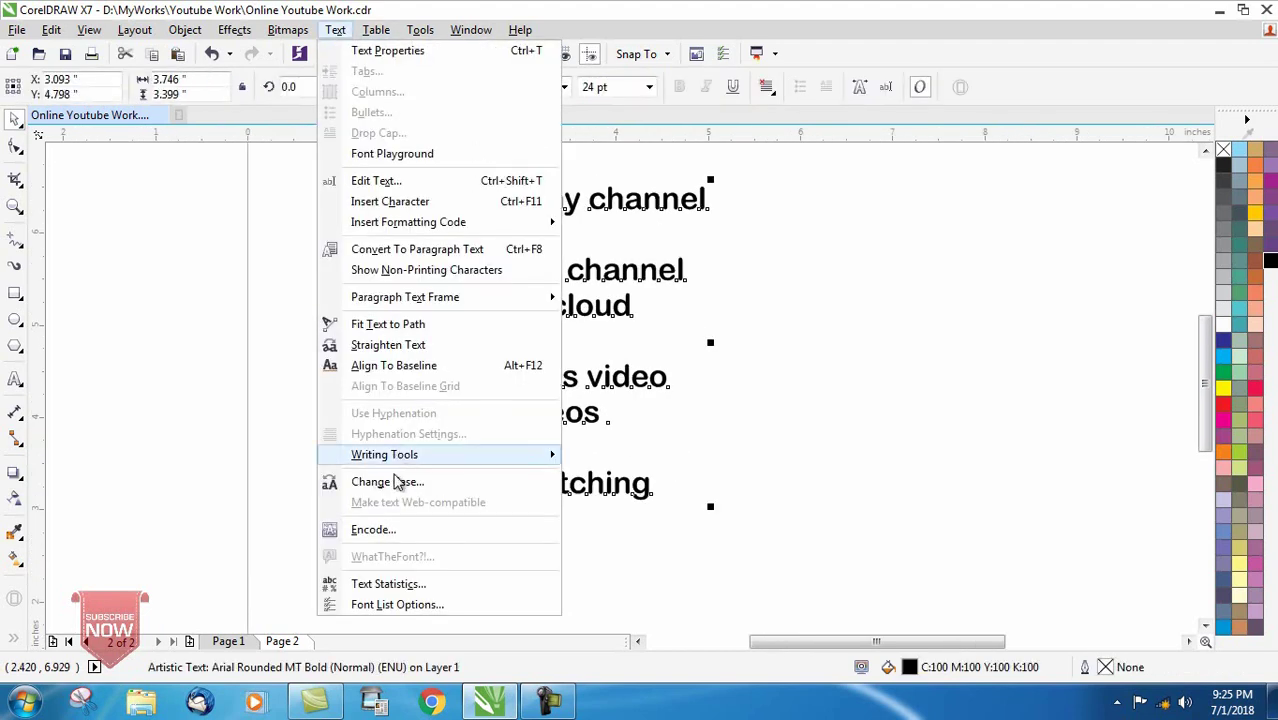
{"action": "left_click", "coordinate": [393, 481]}
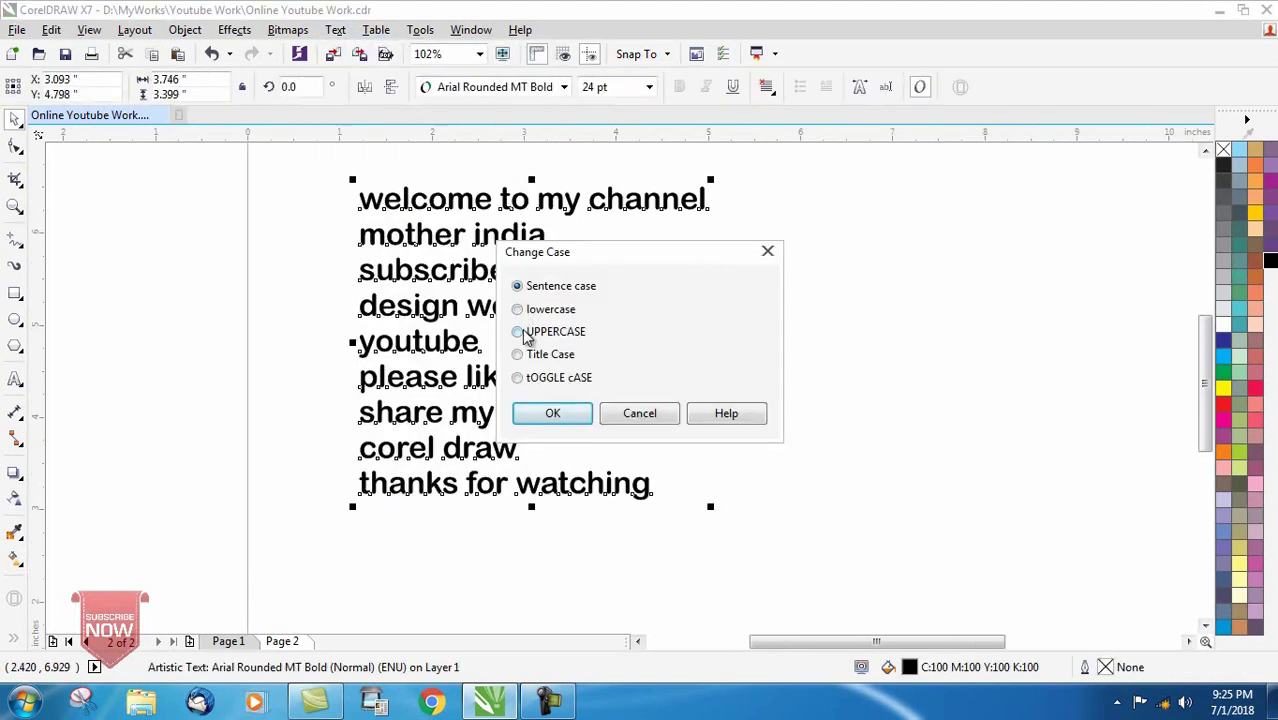
{"action": "left_click", "coordinate": [549, 418]}
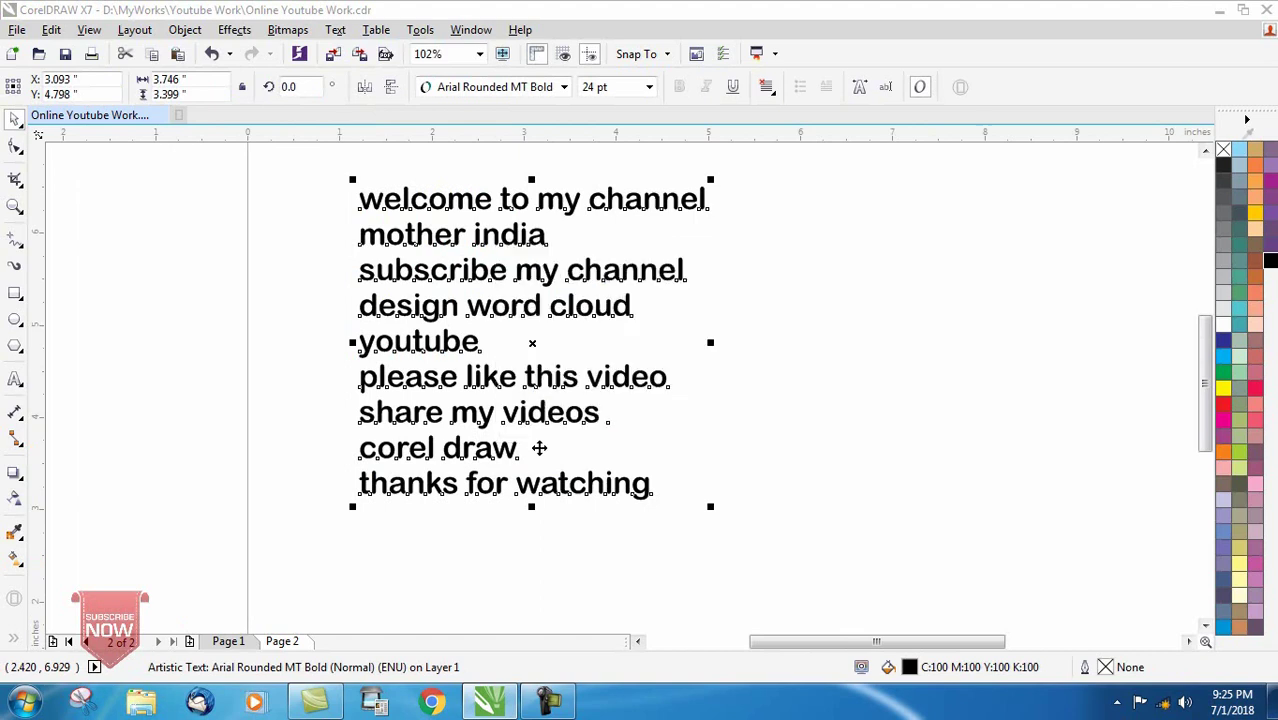
{"action": "left_click", "coordinate": [516, 571]}
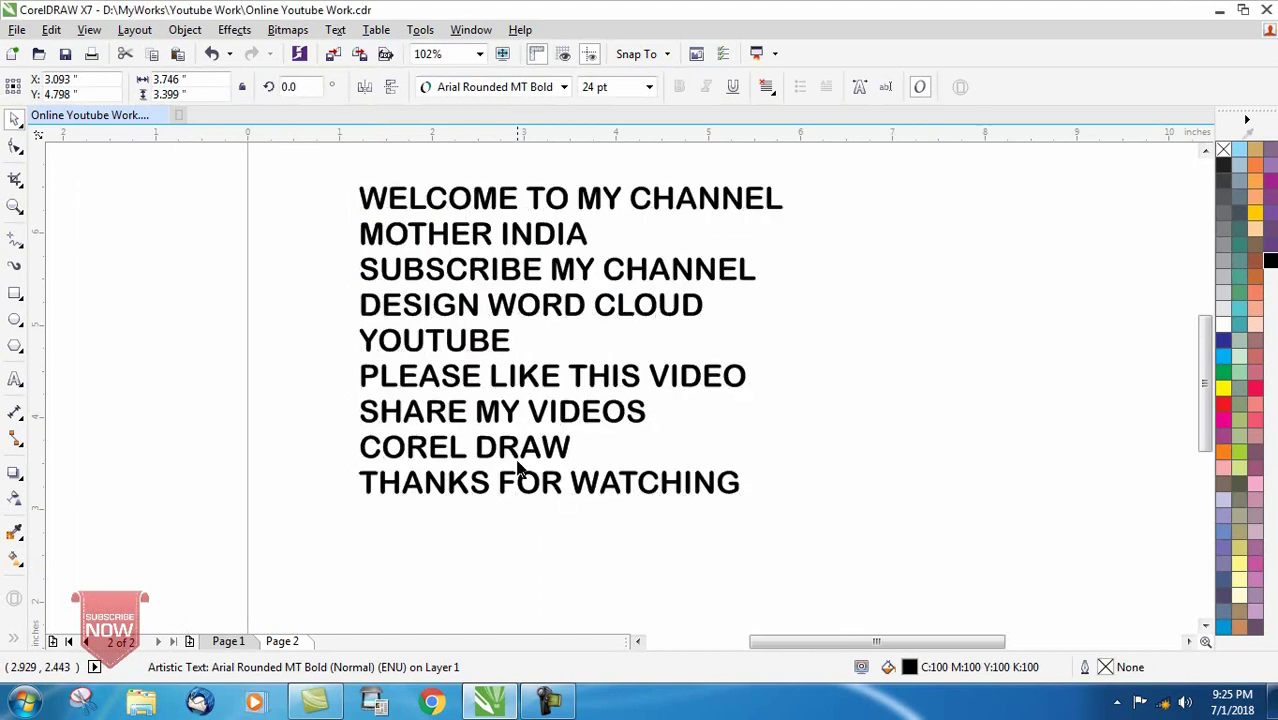
Break the block apart into nine separate single-line text objects.
{"action": "left_click", "coordinate": [478, 308]}
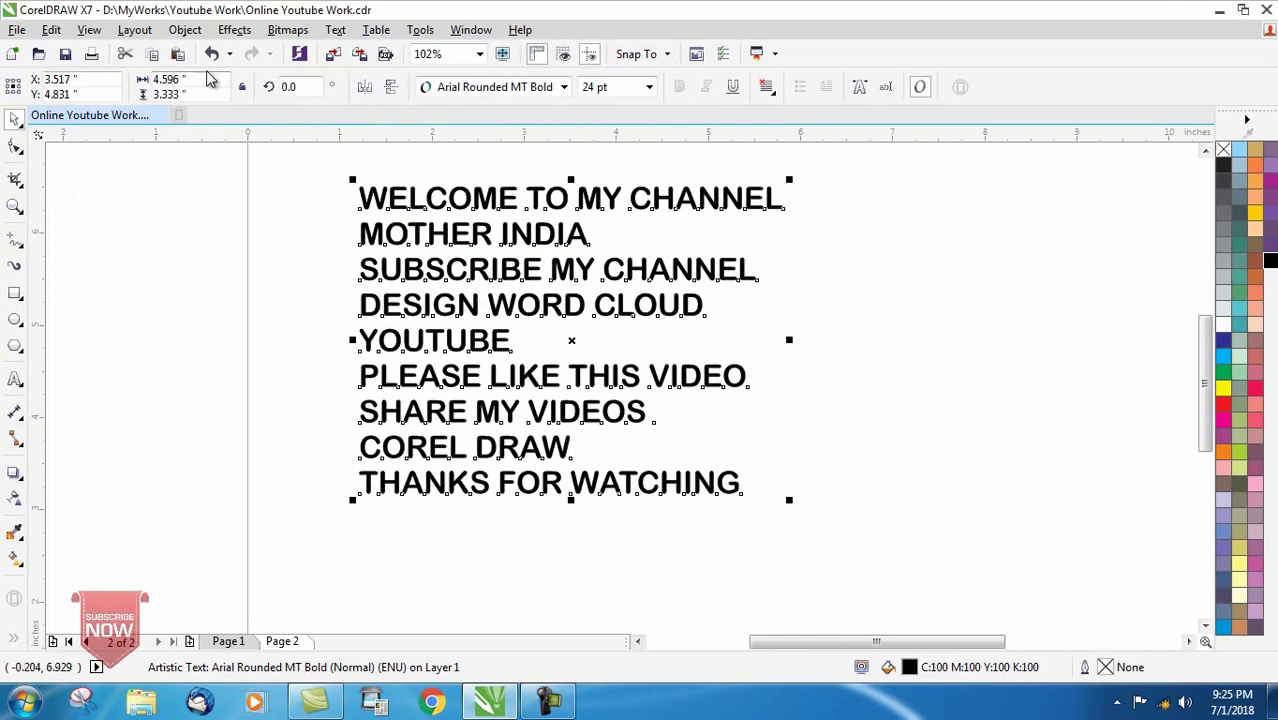
{"action": "left_click", "coordinate": [232, 34]}
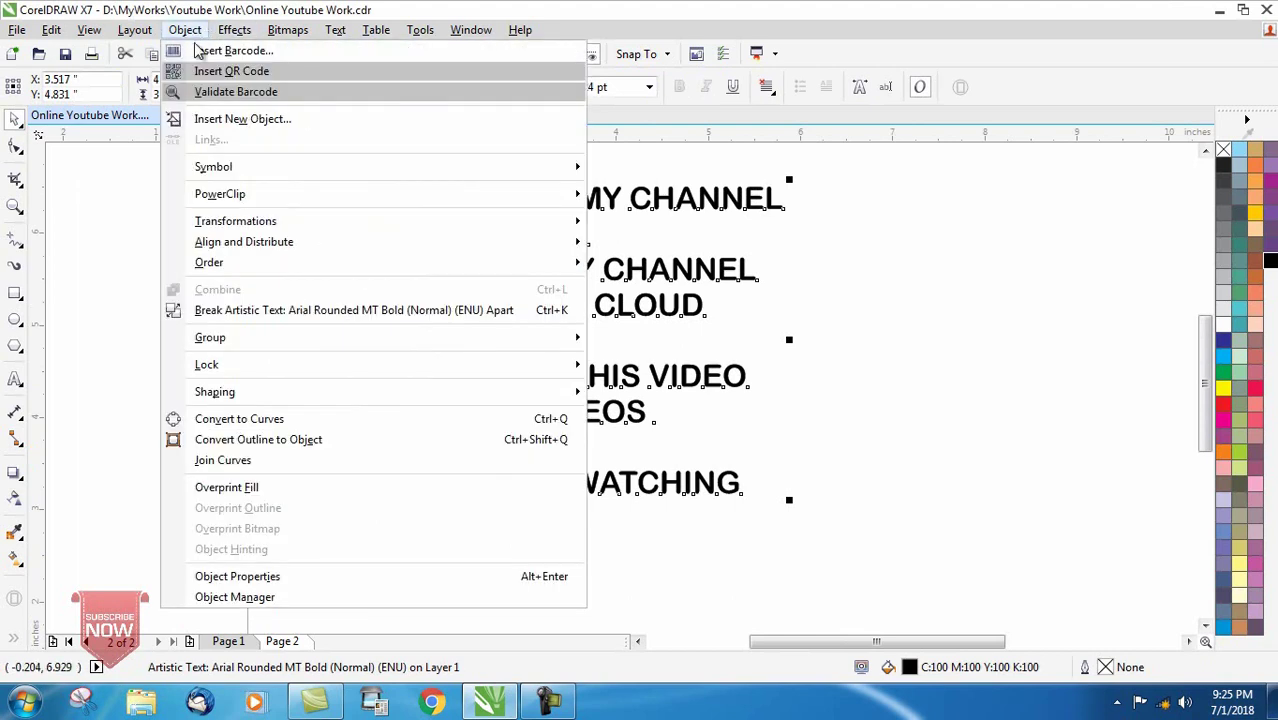
{"action": "left_click", "coordinate": [540, 314]}
{"action": "left_click", "coordinate": [294, 339]}
{"action": "left_click", "coordinate": [416, 205]}
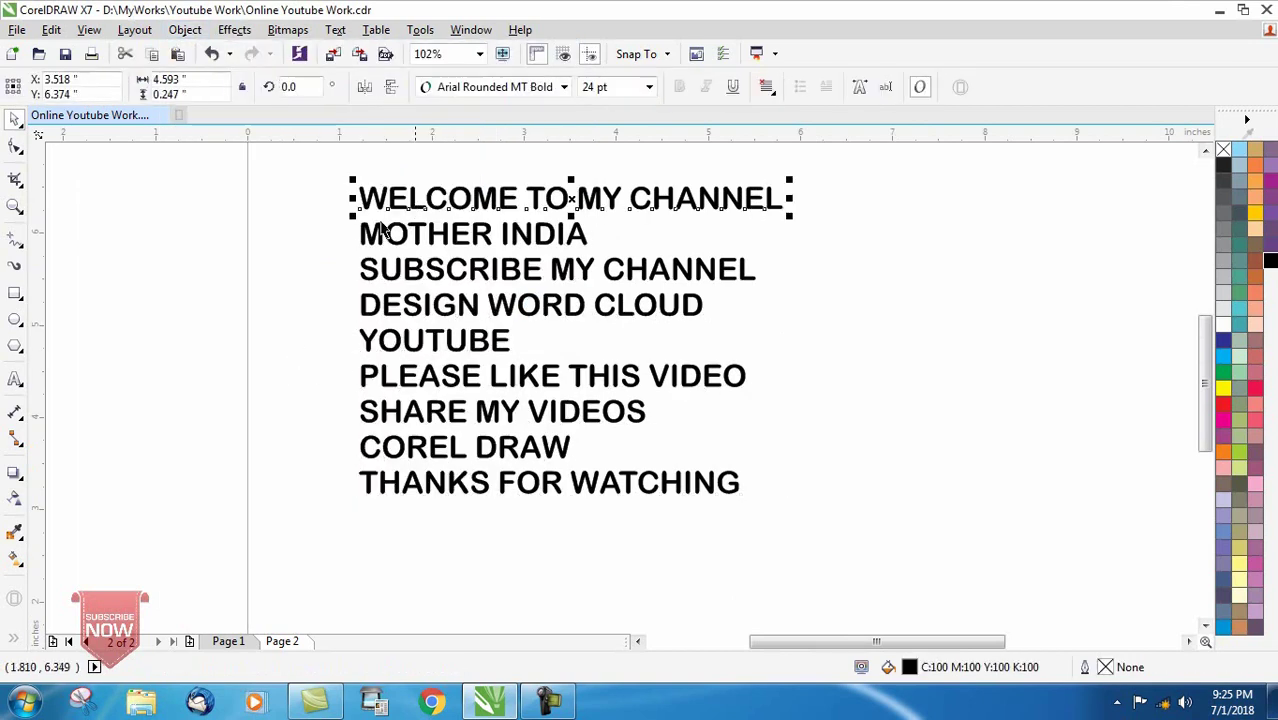
Colour WELCOME orange, MOTHER INDIA green, SUBSCRIBE purple, DESIGN WORD CLOUD brown, YOUTUBE dark blue.
{"action": "left_click", "coordinate": [1245, 165]}
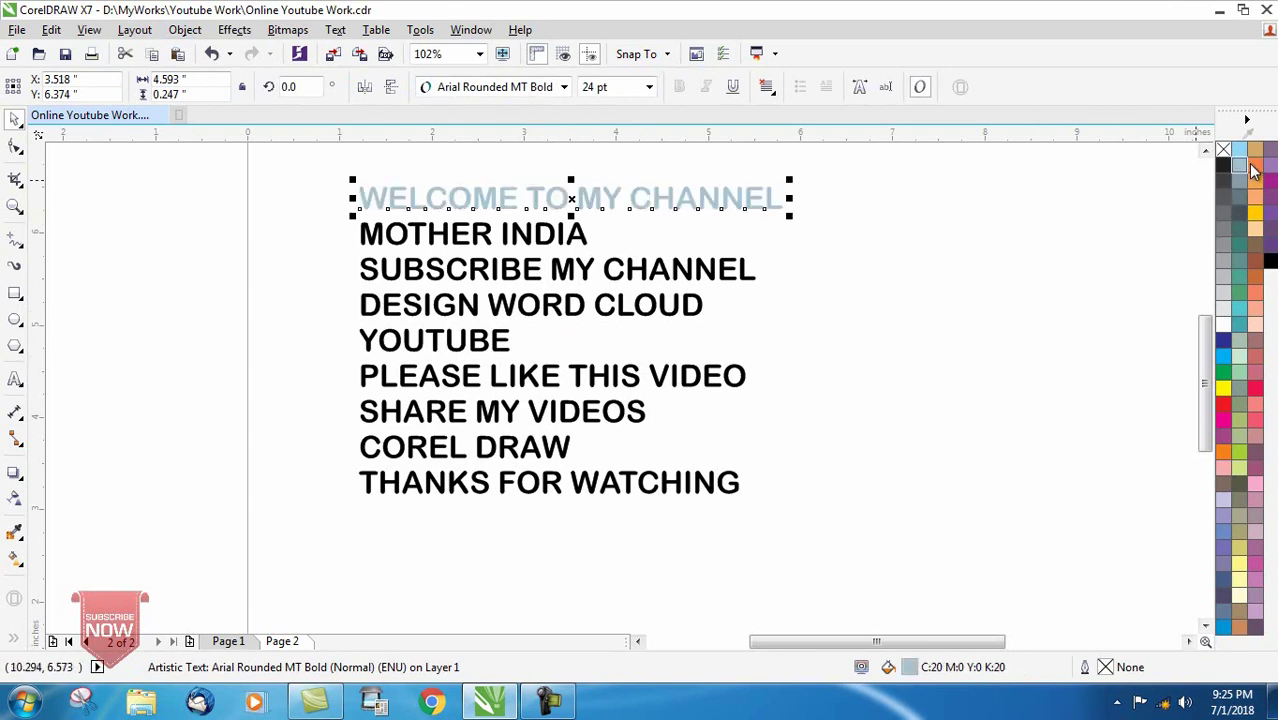
{"action": "left_click_drag", "start_coordinate": [766, 198], "coordinate": [766, 198]}
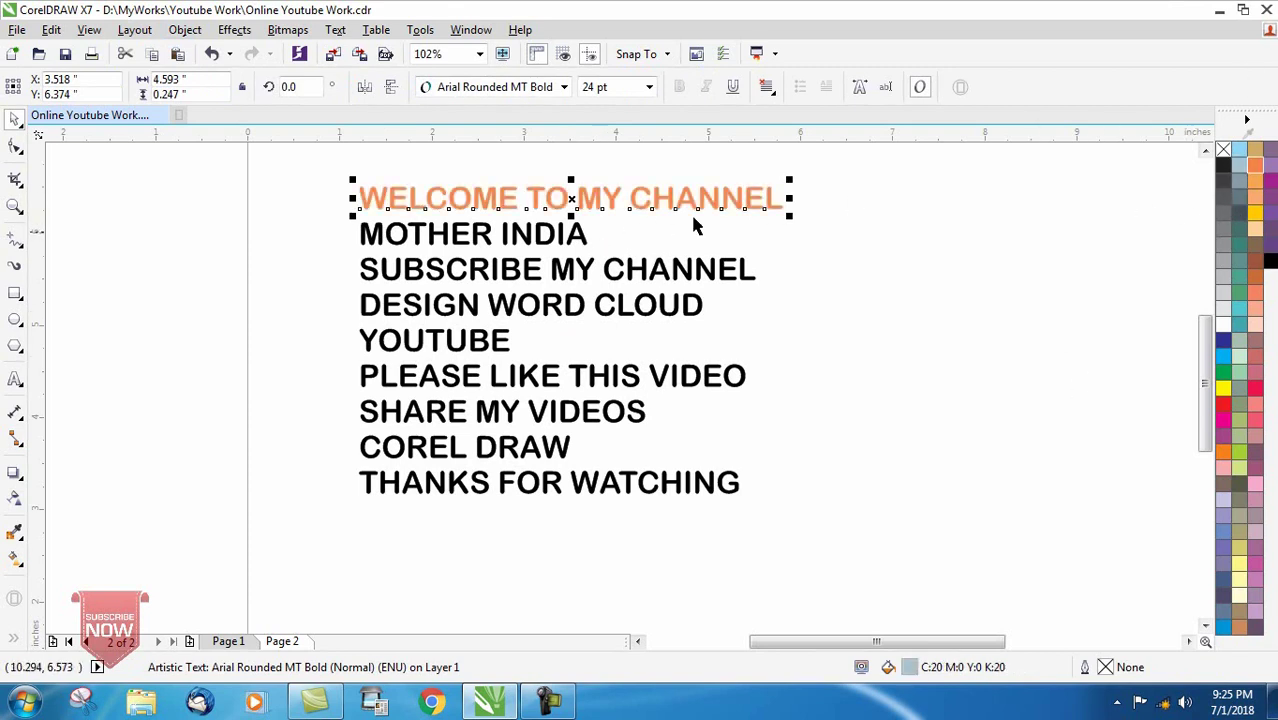
{"action": "left_click", "coordinate": [507, 237]}
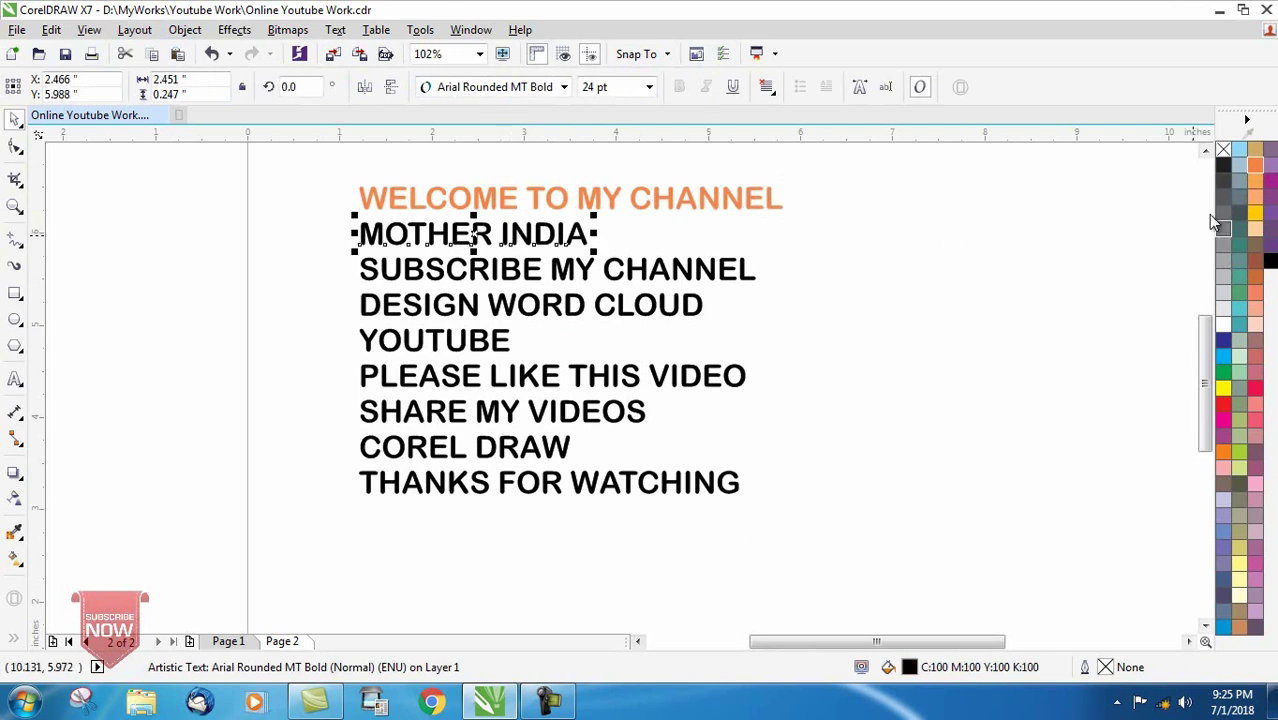
{"action": "left_click", "coordinate": [1223, 372]}
{"action": "left_click", "coordinate": [585, 270]}
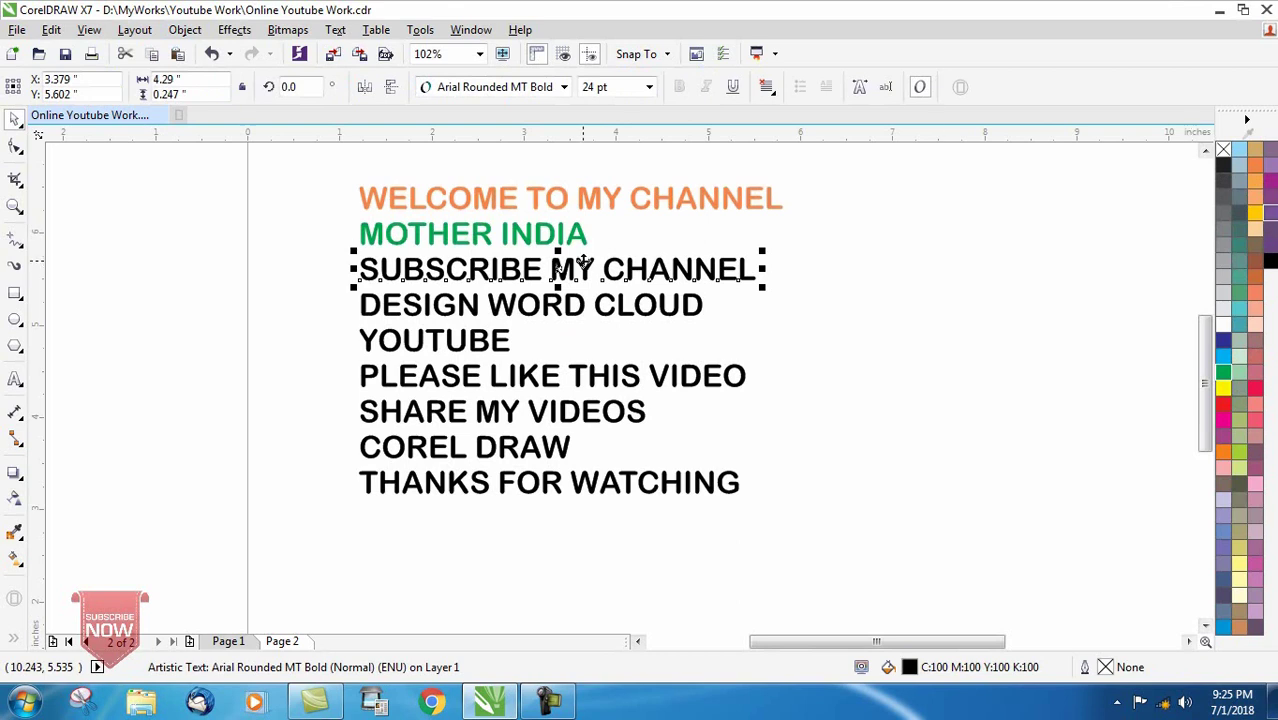
{"action": "left_click", "coordinate": [565, 302]}
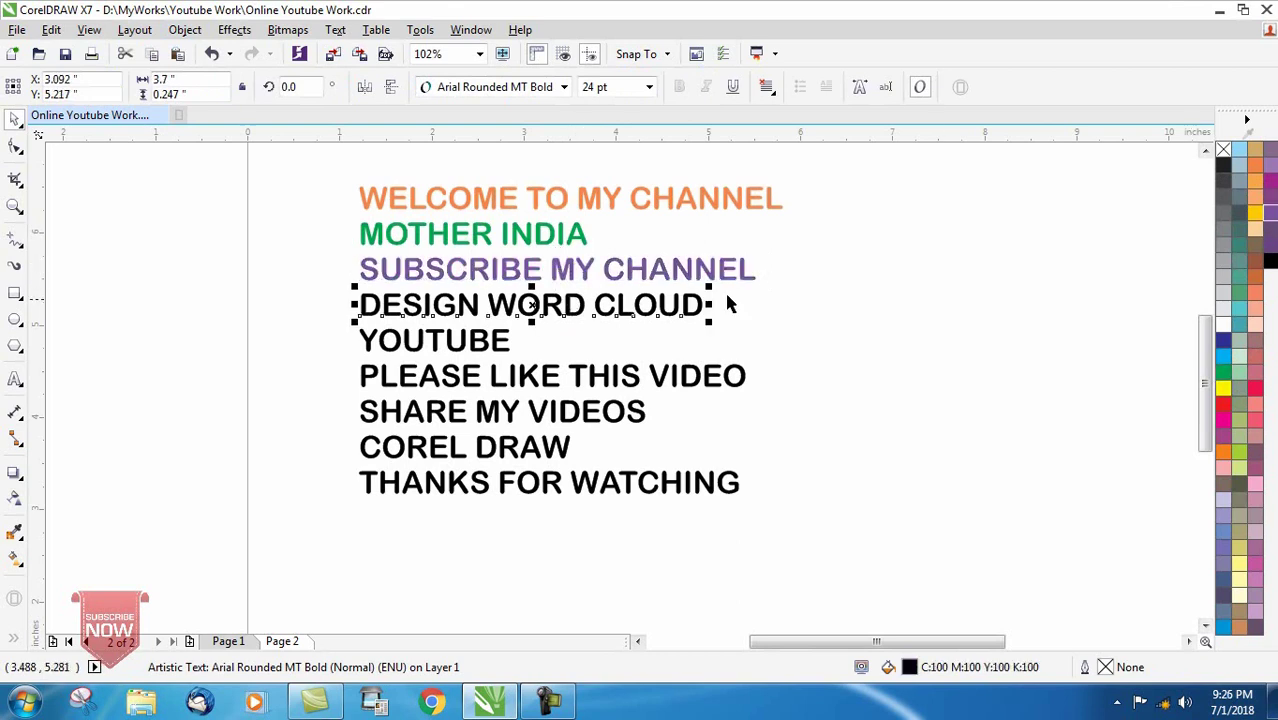
{"action": "left_click", "coordinate": [1255, 244]}
{"action": "left_click", "coordinate": [506, 343]}
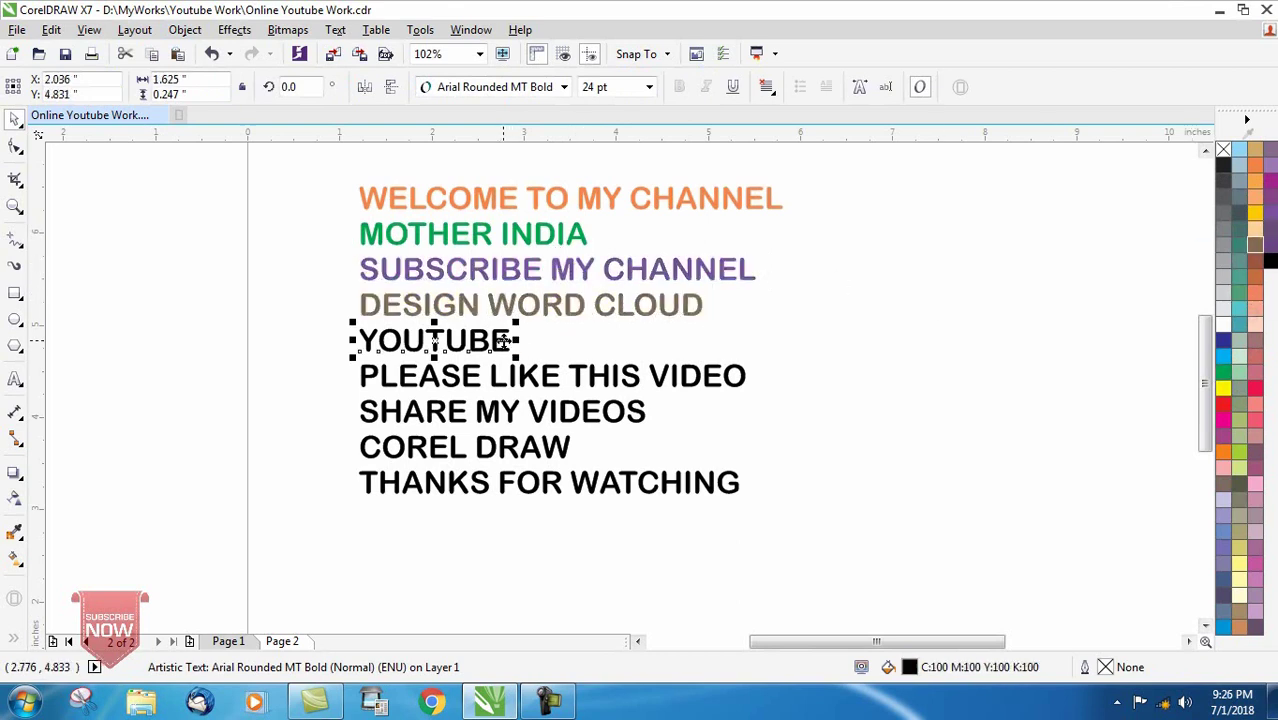
{"action": "left_click", "coordinate": [1223, 340]}
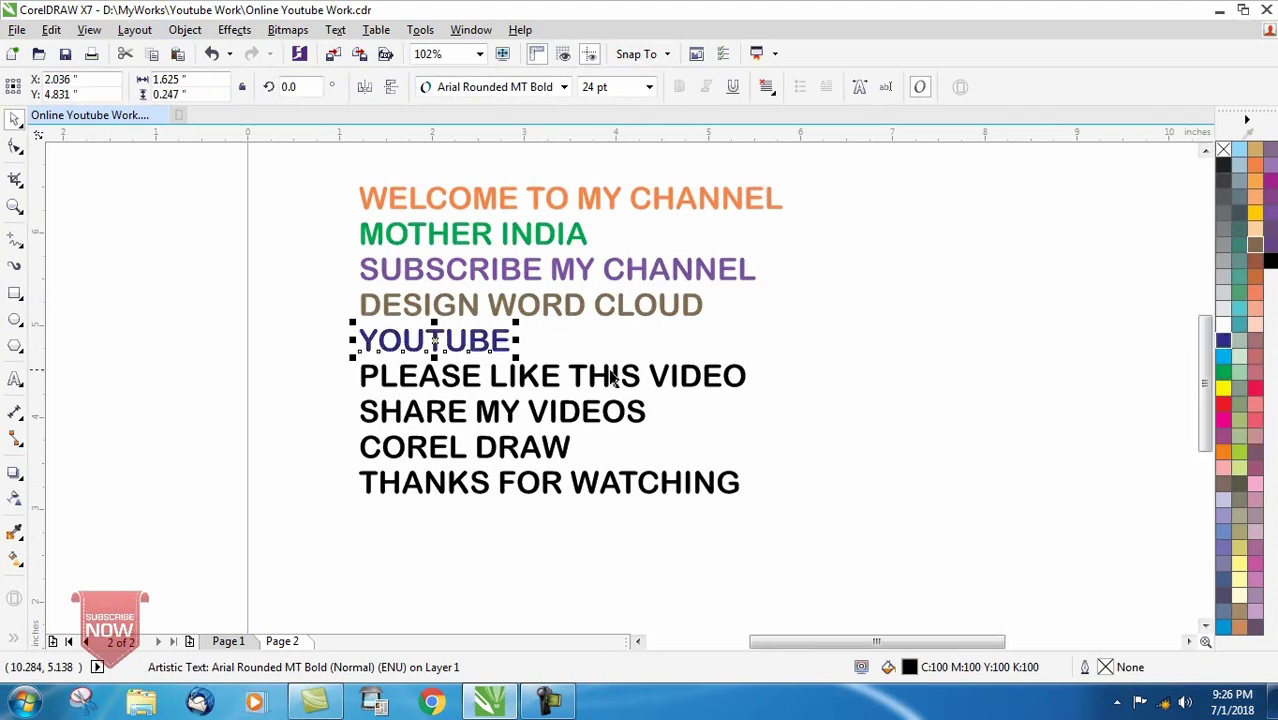
Colour PLEASE LIKE THIS VIDEO red, SHARE lime, COREL DRAW blue, THANKS FOR WATCHING mauve.
{"action": "left_click", "coordinate": [576, 380]}
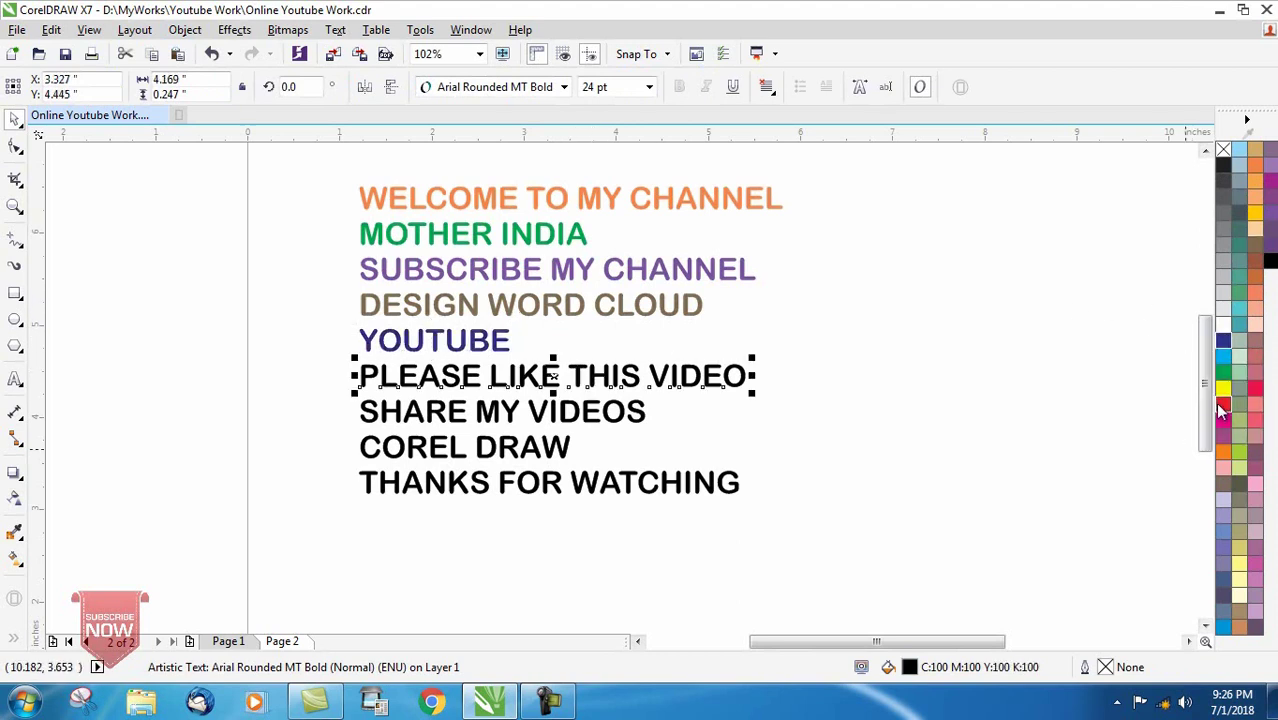
{"action": "left_click", "coordinate": [1222, 405]}
{"action": "left_click", "coordinate": [604, 418]}
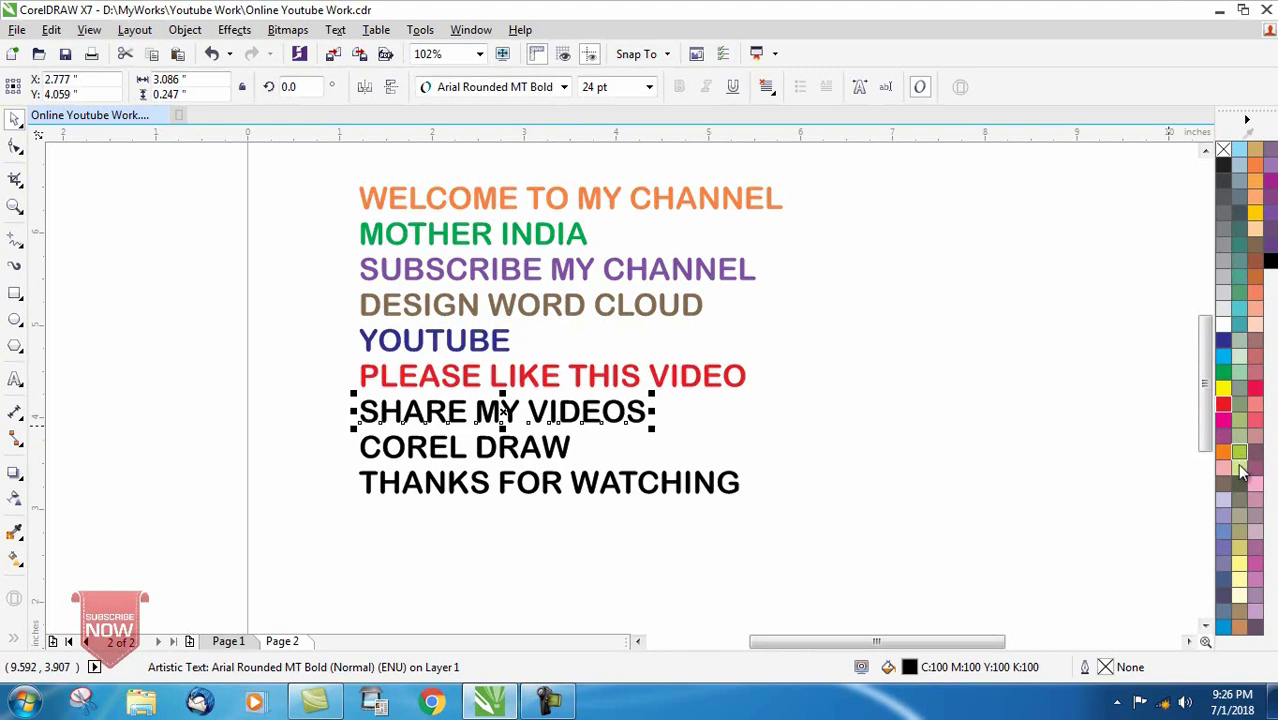
{"action": "left_click", "coordinate": [1240, 453]}
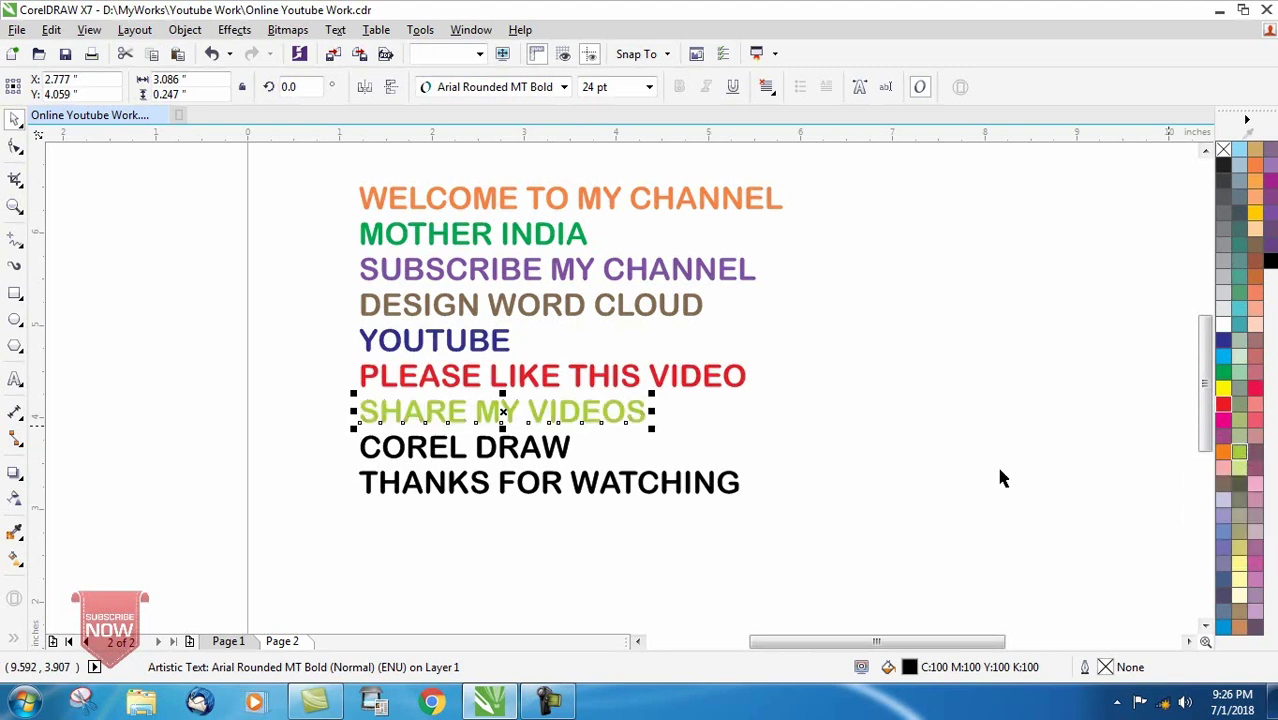
{"action": "left_click", "coordinate": [565, 458]}
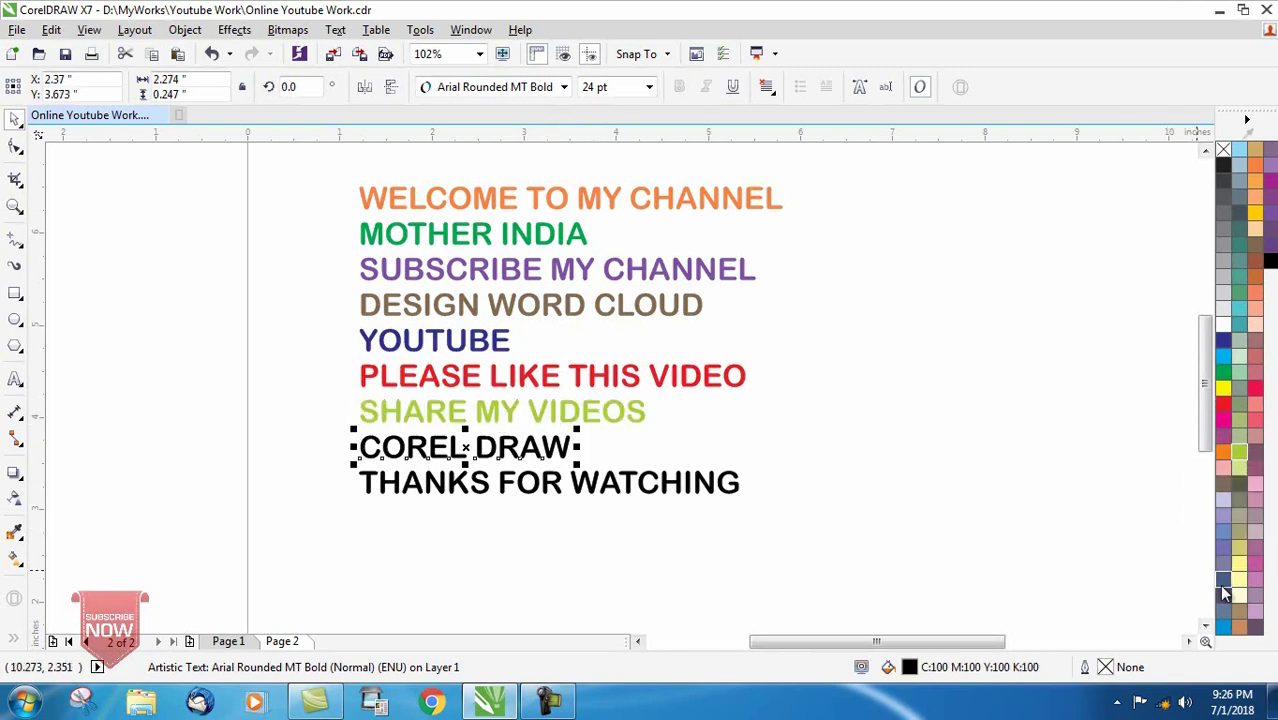
{"action": "left_click", "coordinate": [1223, 356]}
{"action": "left_click", "coordinate": [630, 478]}
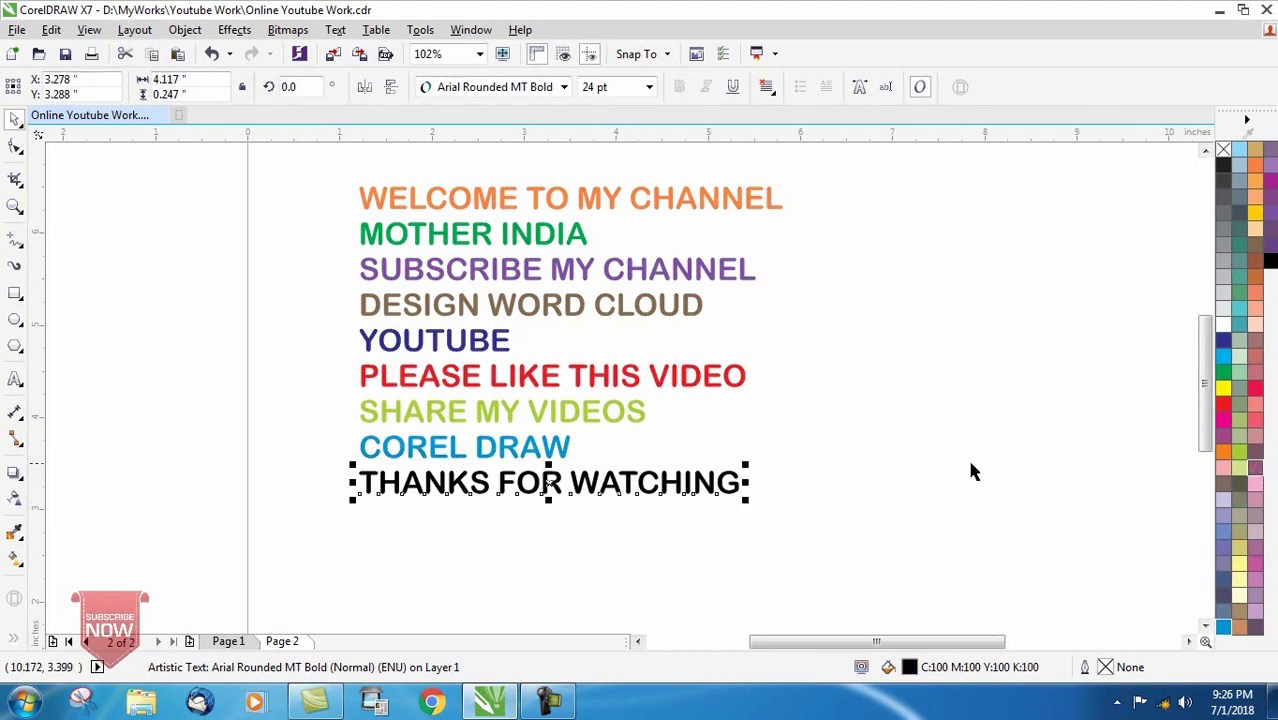
{"action": "left_click", "coordinate": [651, 552]}
Move all nine text lines to the page's upper left.
{"action": "scroll", "coordinate": [403, 494], "scroll_direction": "down", "scroll_amount": 1}
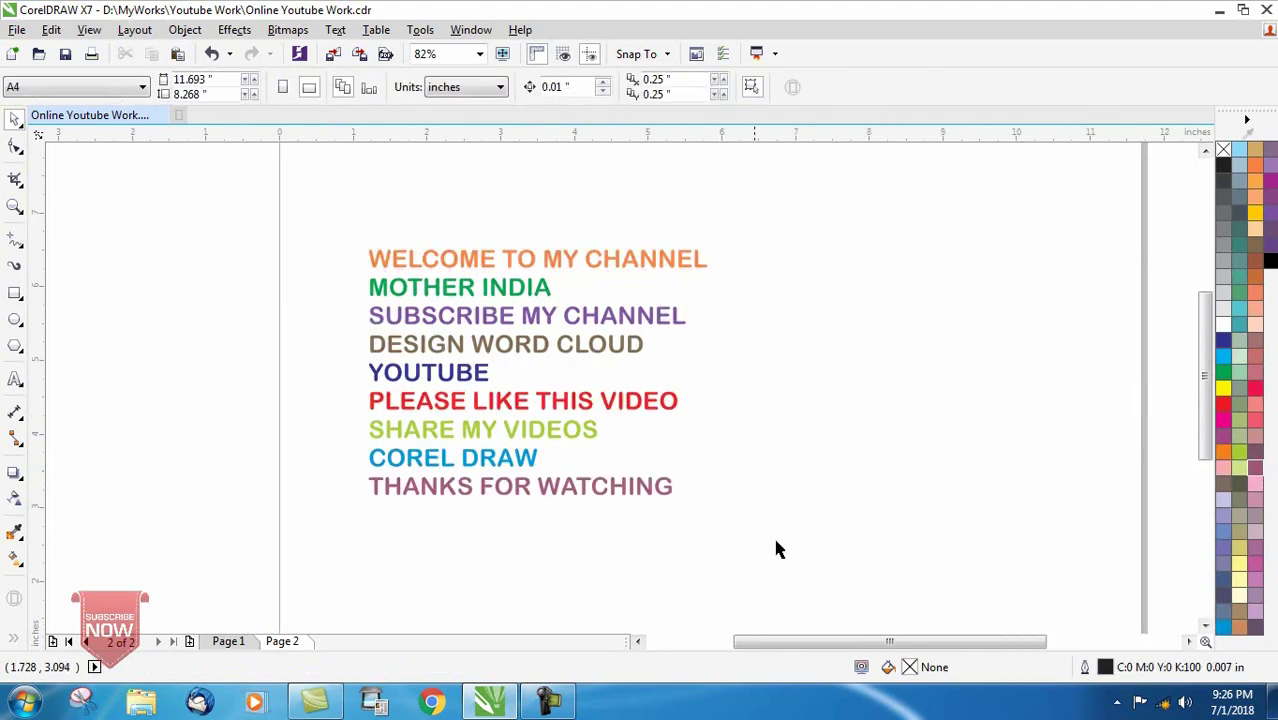
{"action": "scroll", "coordinate": [480, 509], "scroll_direction": "down", "scroll_amount": 1}
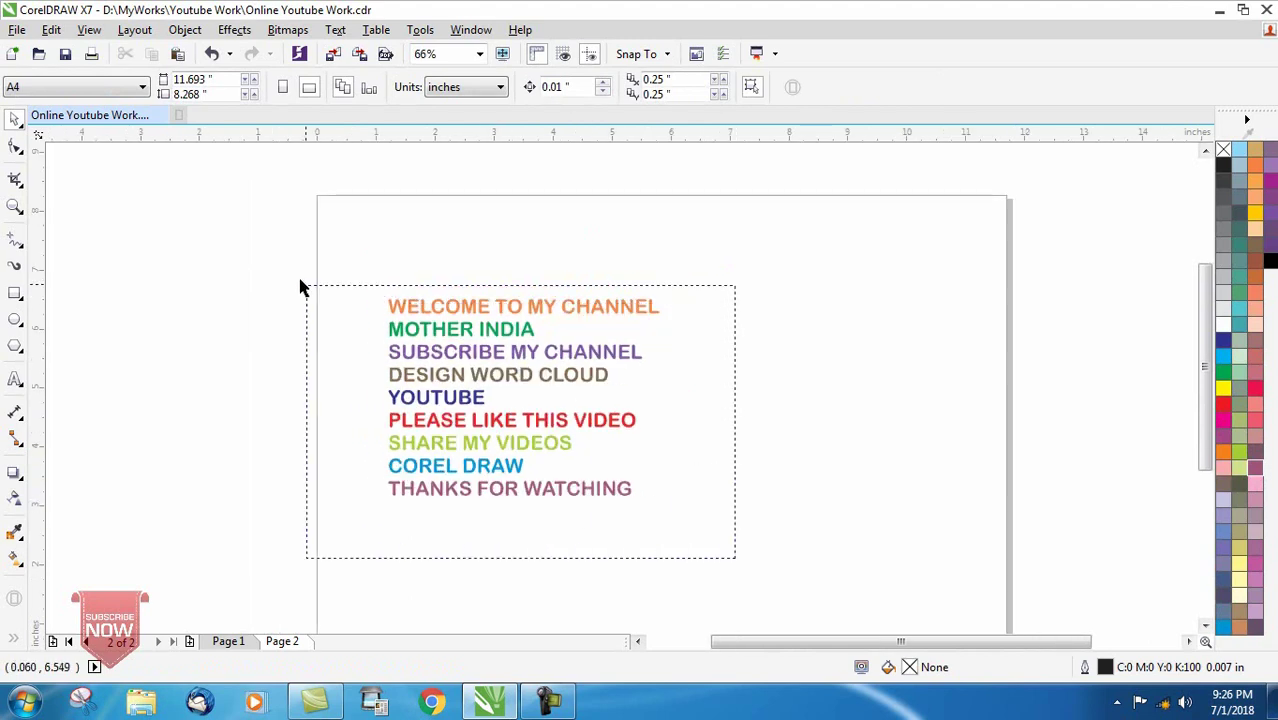
{"action": "left_click_drag", "start_coordinate": [735, 560], "coordinate": [300, 283]}
{"action": "left_click_drag", "start_coordinate": [508, 386], "coordinate": [254, 267]}
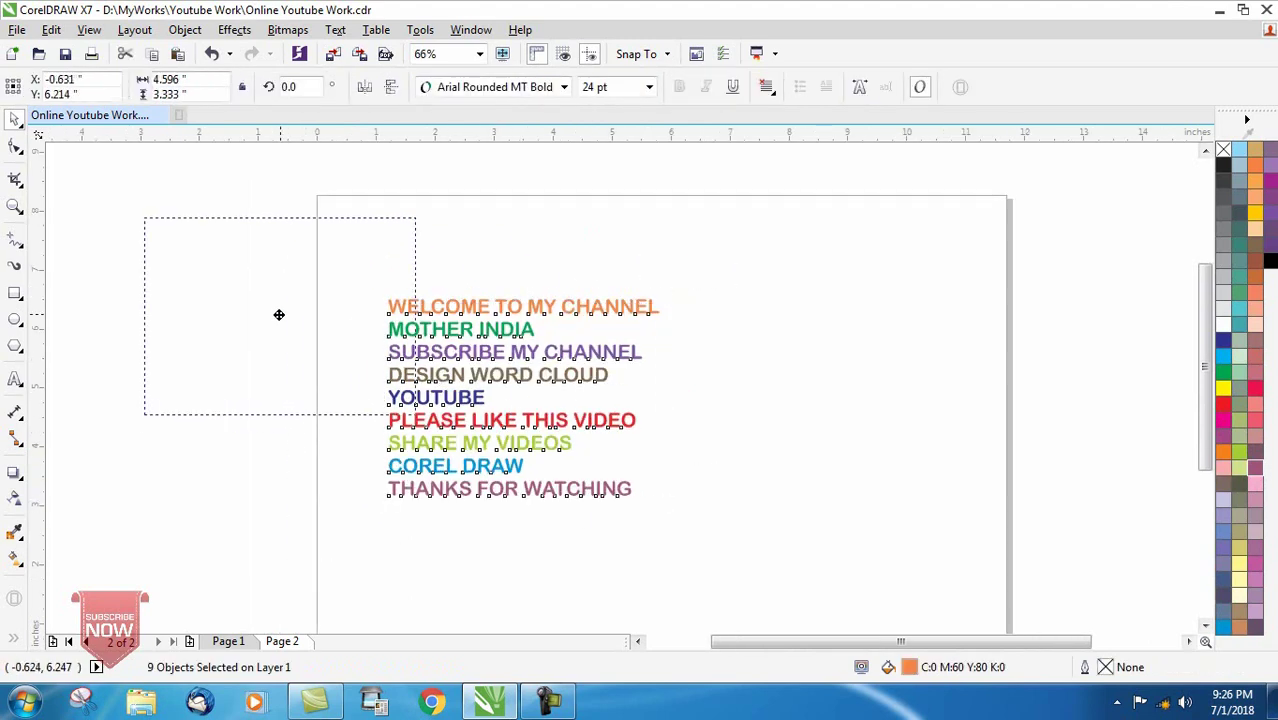
{"action": "left_click", "coordinate": [310, 500]}
Place copies of WELCOME TO MY CHANNEL and MOTHER INDIA stacked on the page.
{"action": "left_click", "coordinate": [268, 188]}
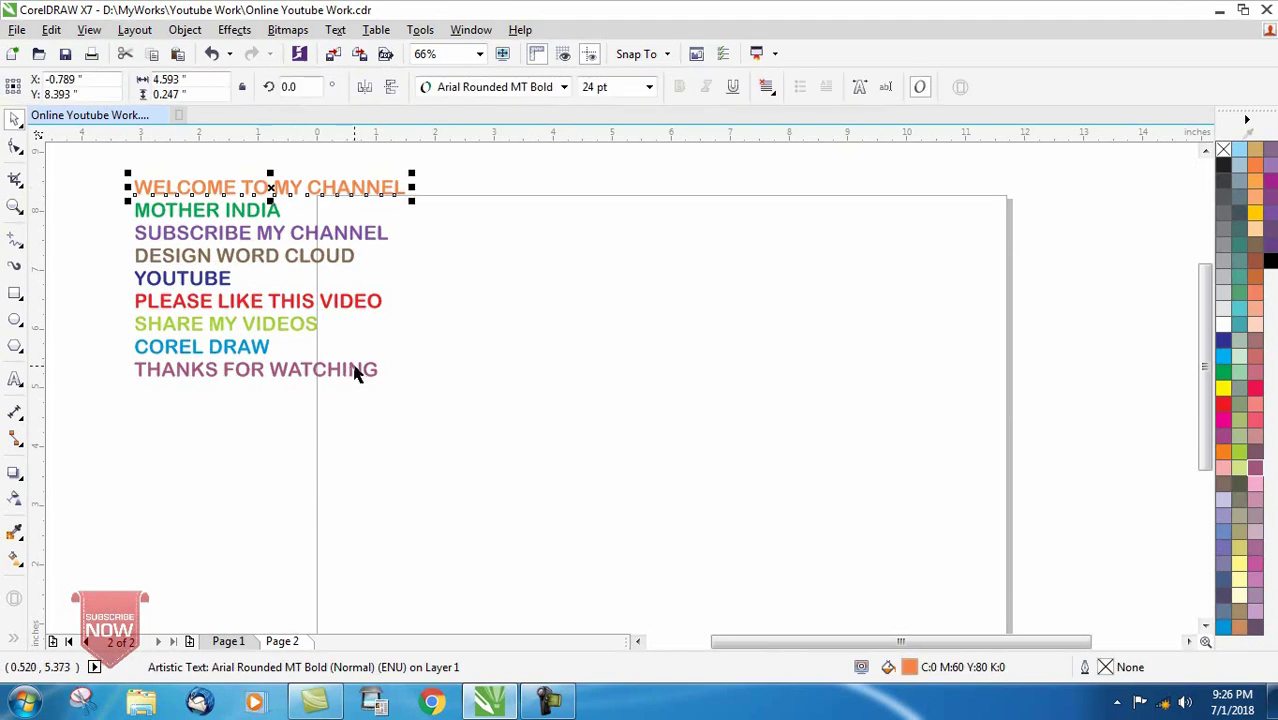
{"action": "left_click", "coordinate": [475, 523]}
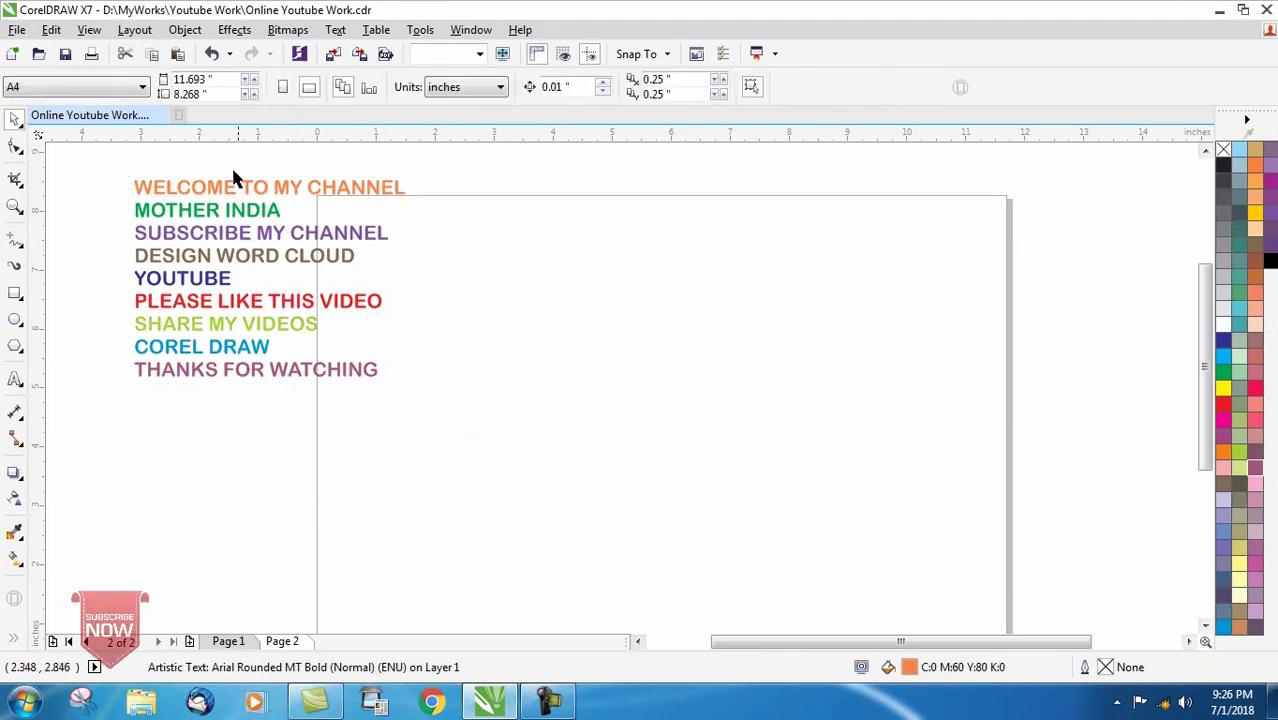
{"action": "left_click", "coordinate": [246, 189]}
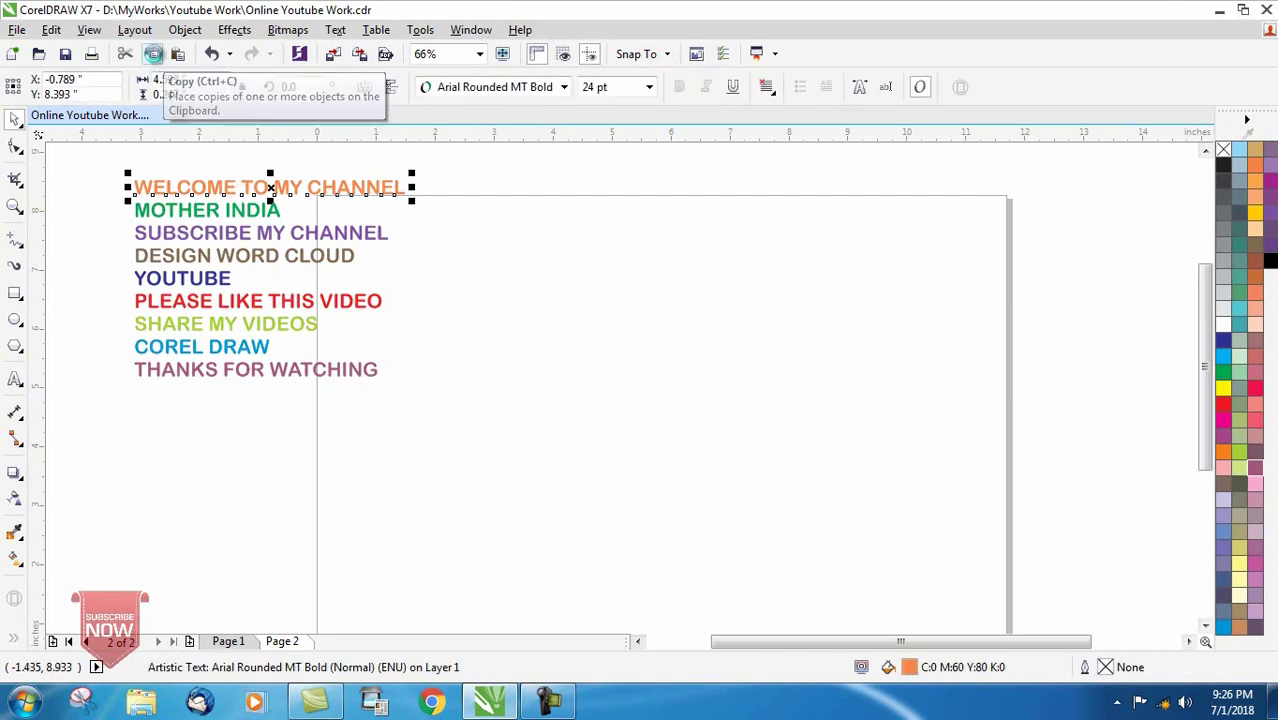
{"action": "left_click", "coordinate": [153, 54]}
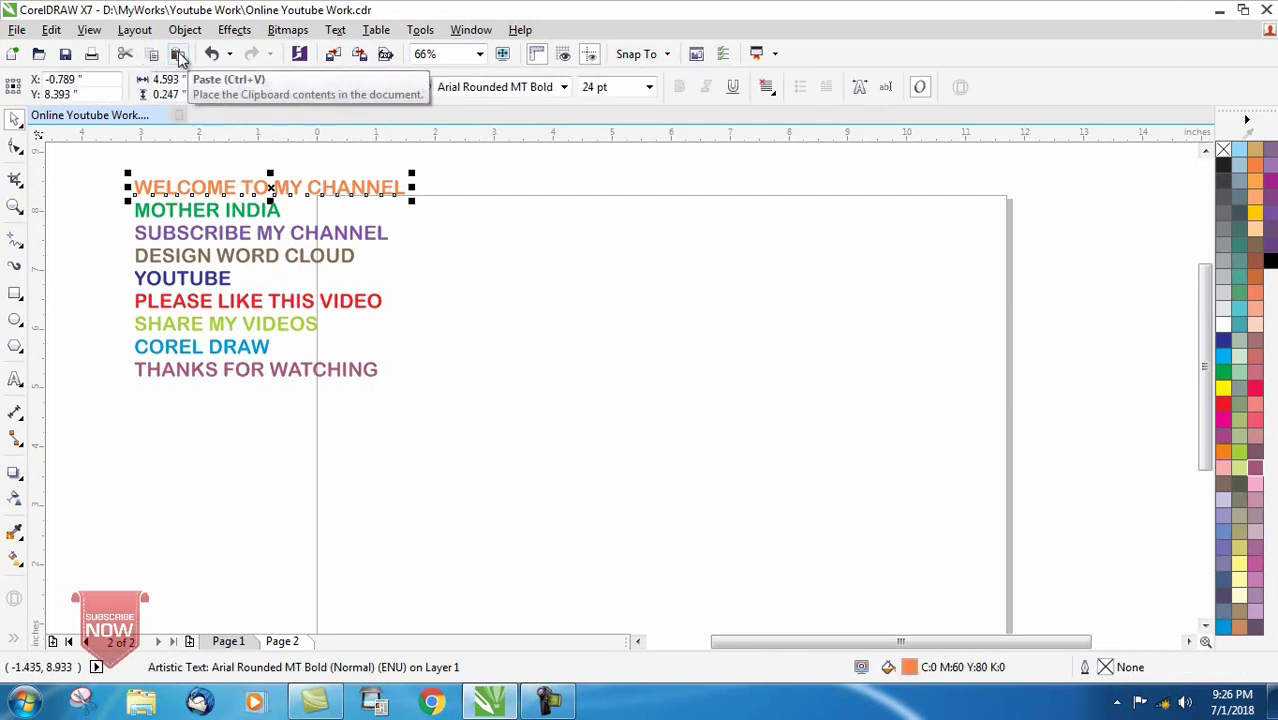
{"action": "left_click", "coordinate": [178, 54]}
{"action": "mouse_move", "coordinate": [271, 190]}
{"action": "left_mouse_down"}
{"action": "mouse_move", "coordinate": [587, 256]}
{"action": "mouse_move", "coordinate": [567, 306]}
{"action": "left_mouse_up"}
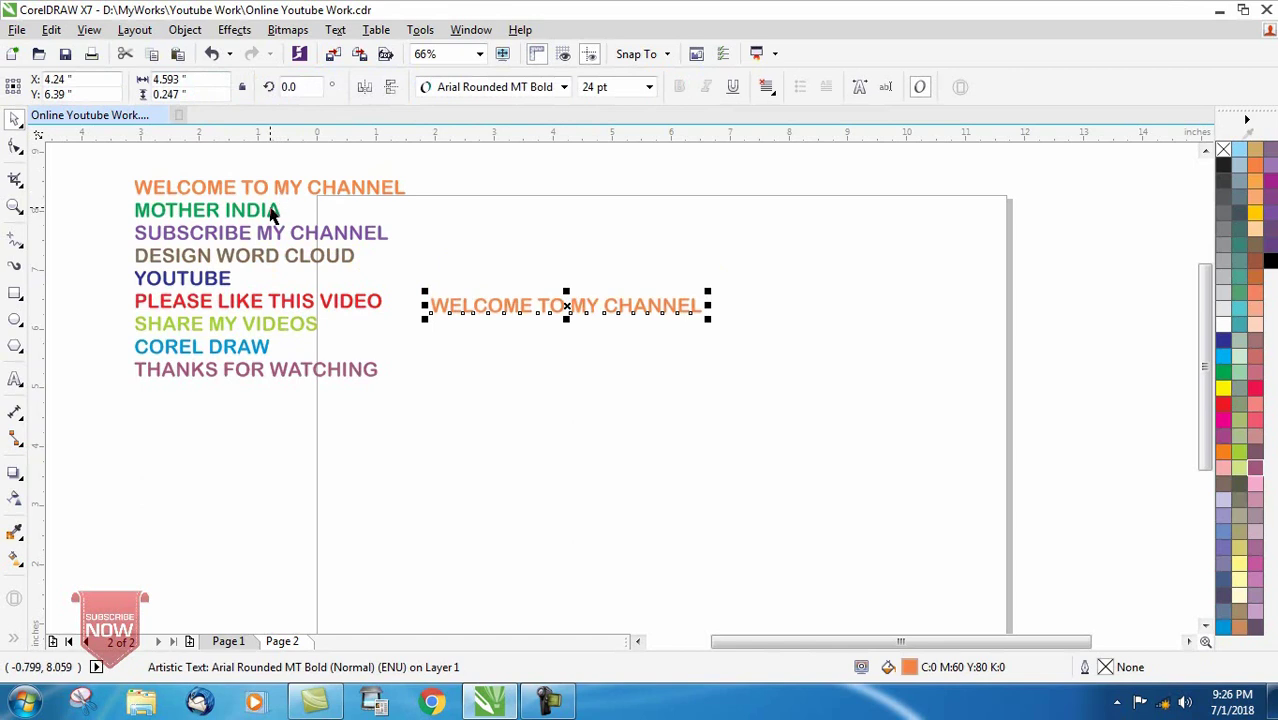
{"action": "left_click", "coordinate": [272, 211]}
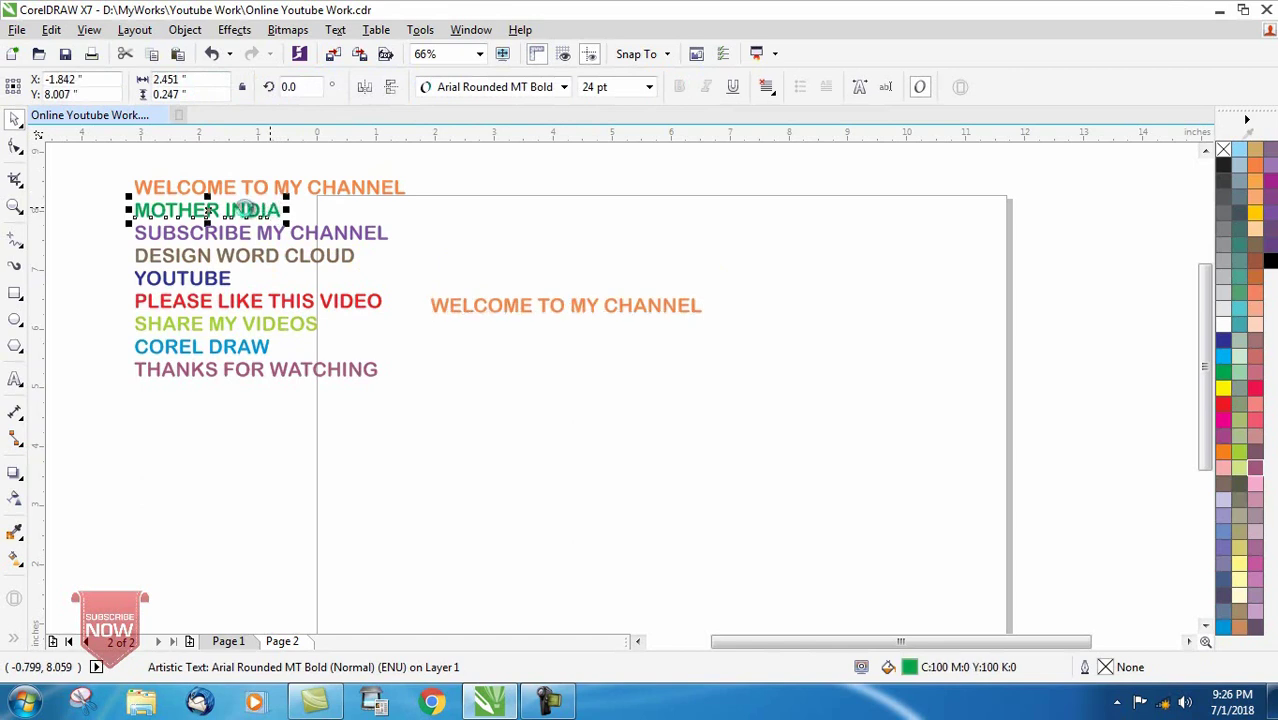
{"action": "mouse_move", "coordinate": [251, 210]}
{"action": "left_mouse_down"}
{"action": "mouse_move", "coordinate": [493, 365]}
{"action": "mouse_move", "coordinate": [510, 332]}
{"action": "left_mouse_up"}
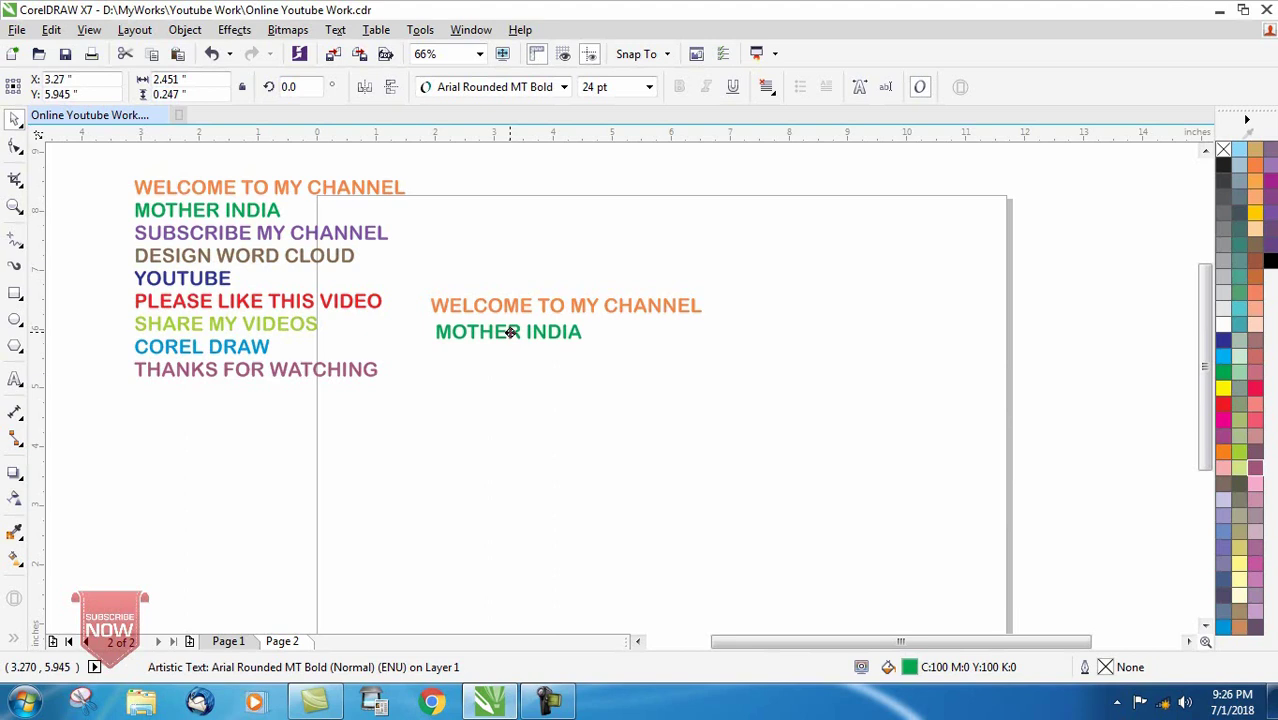
Place a SUBSCRIBE MY CHANNEL copy below MOTHER INDIA and enlarge it to 41.384 pt.
{"action": "left_click", "coordinate": [307, 234]}
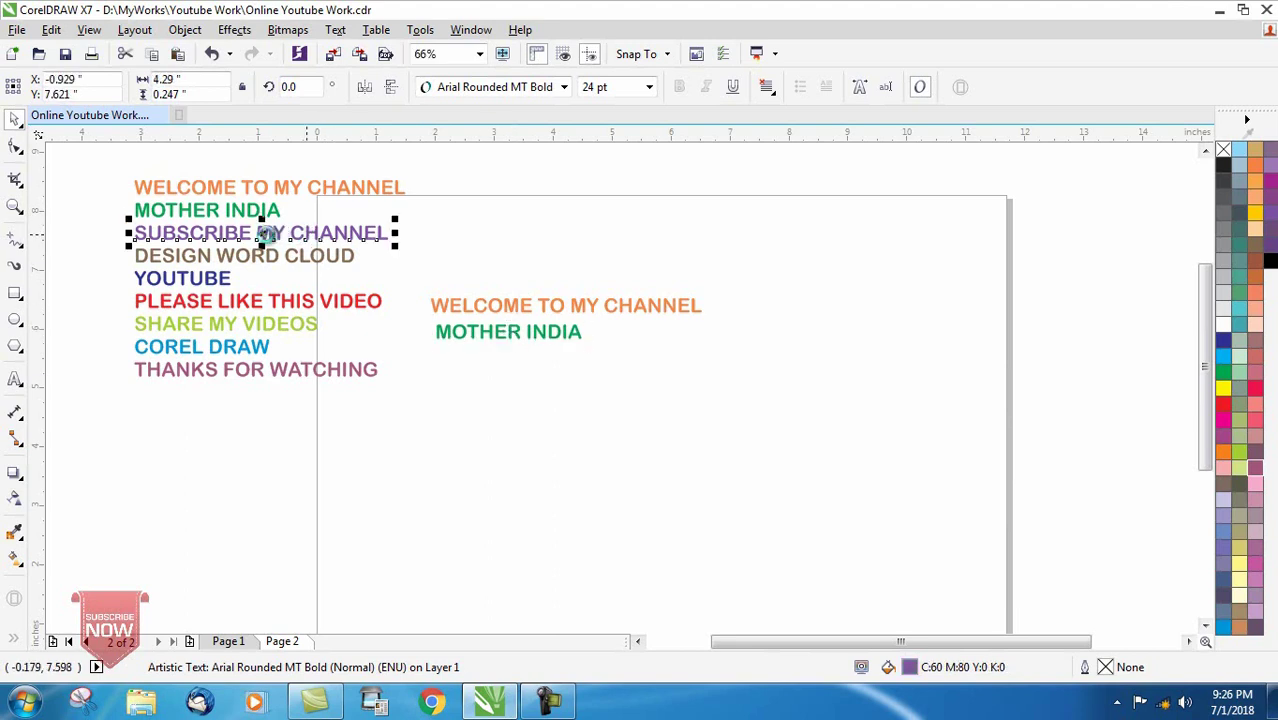
{"action": "left_click_drag", "start_coordinate": [262, 235], "coordinate": [606, 362]}
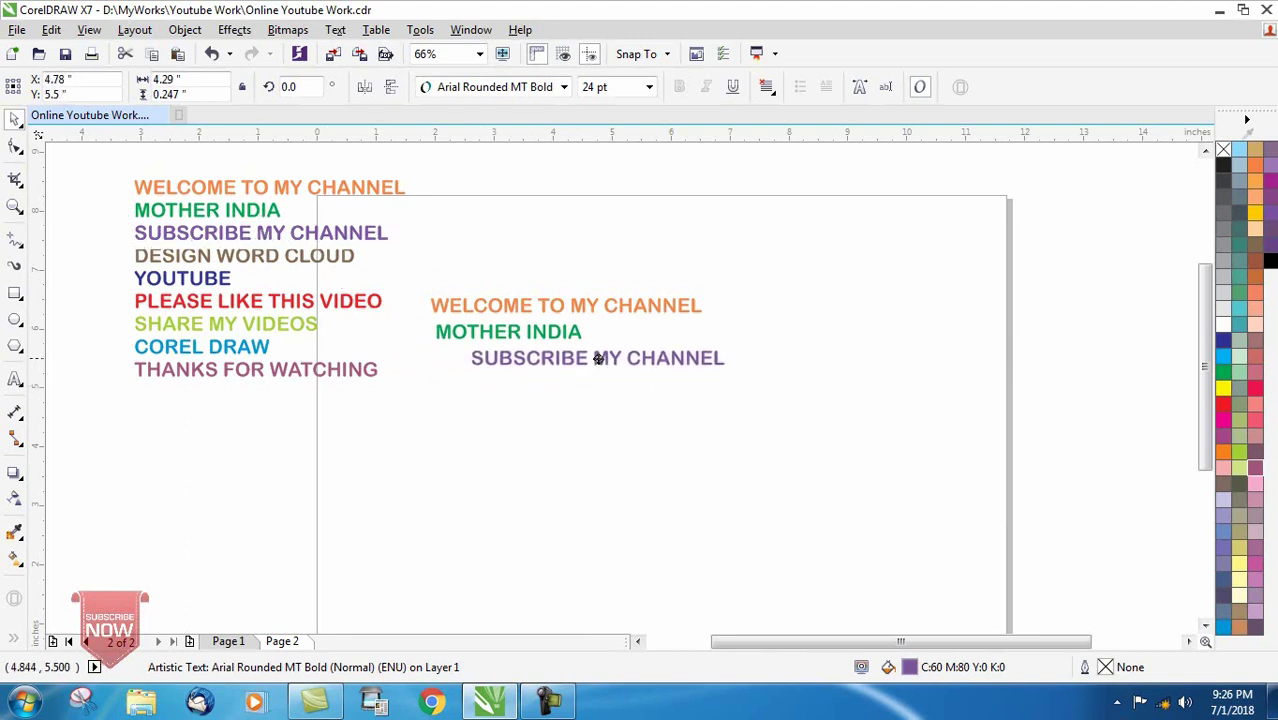
{"action": "left_click_drag", "start_coordinate": [606, 362], "coordinate": [629, 358]}
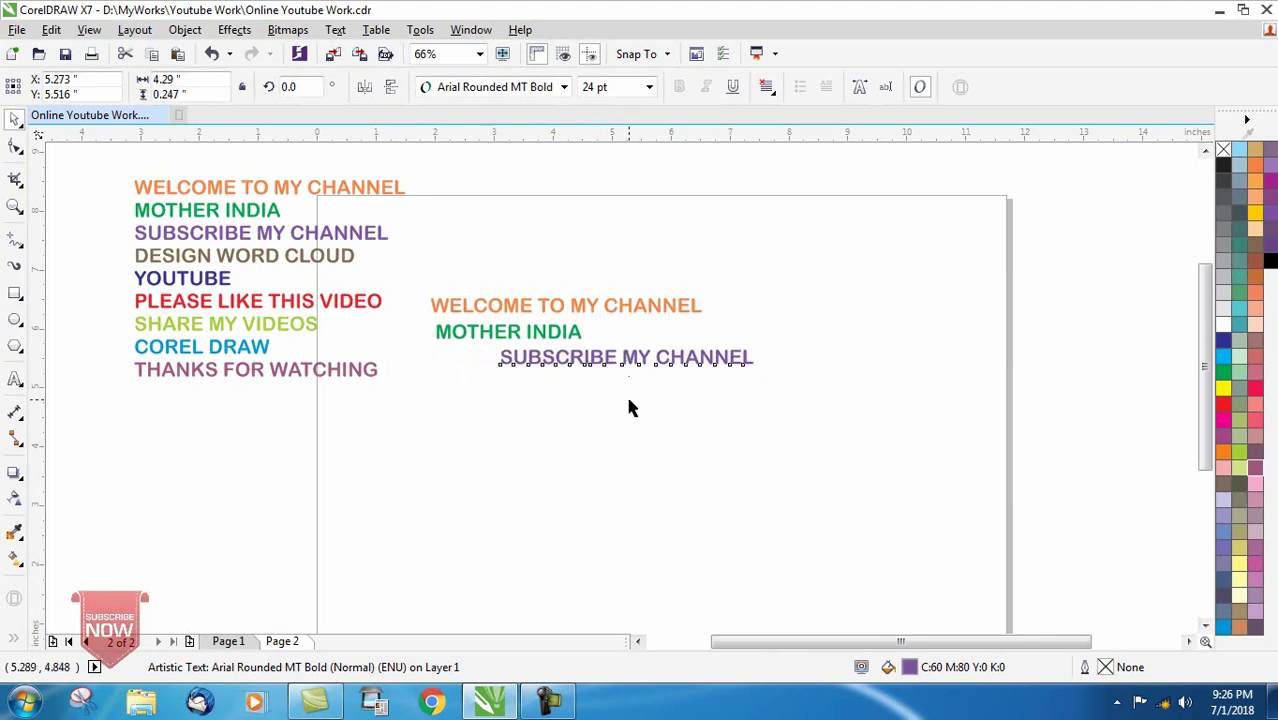
{"action": "left_click", "coordinate": [629, 400]}
{"action": "left_click", "coordinate": [630, 368]}
{"action": "mouse_move", "coordinate": [627, 368]}
{"action": "left_mouse_down"}
{"action": "mouse_move", "coordinate": [630, 394]}
{"action": "mouse_move", "coordinate": [630, 378]}
{"action": "left_mouse_up"}
{"action": "left_click_drag", "start_coordinate": [489, 362], "coordinate": [470, 362]}
Try Arial Black and Bodoni MT, then set SUBSCRIBE MY CHANNEL to Arial Narrow Bold.
{"action": "left_click", "coordinate": [564, 87]}
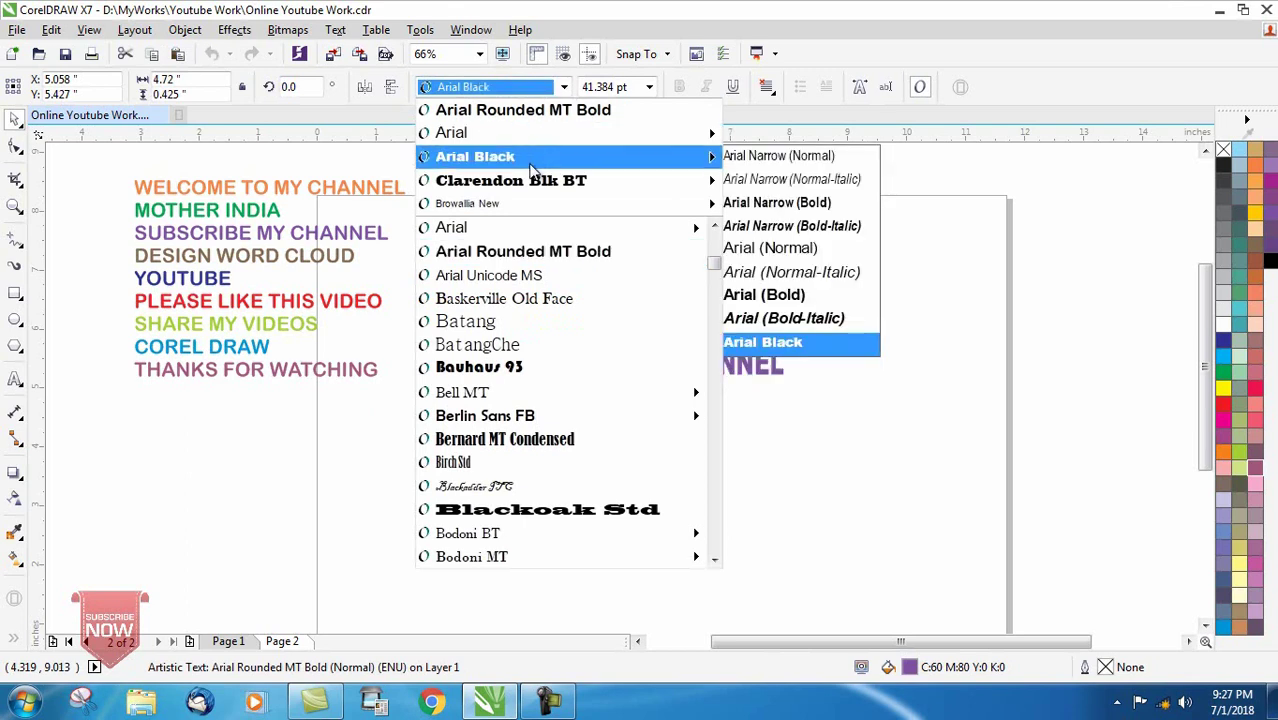
{"action": "left_click", "coordinate": [775, 340]}
{"action": "left_click", "coordinate": [571, 365]}
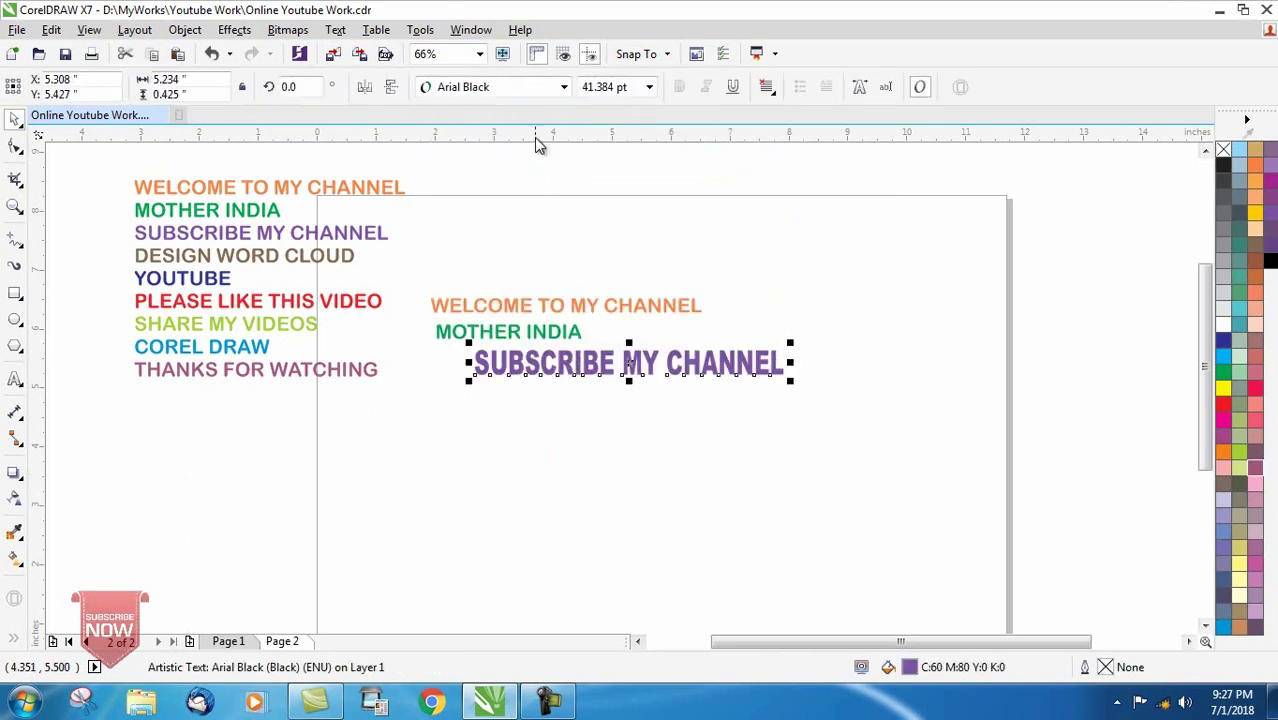
{"action": "left_click", "coordinate": [564, 87]}
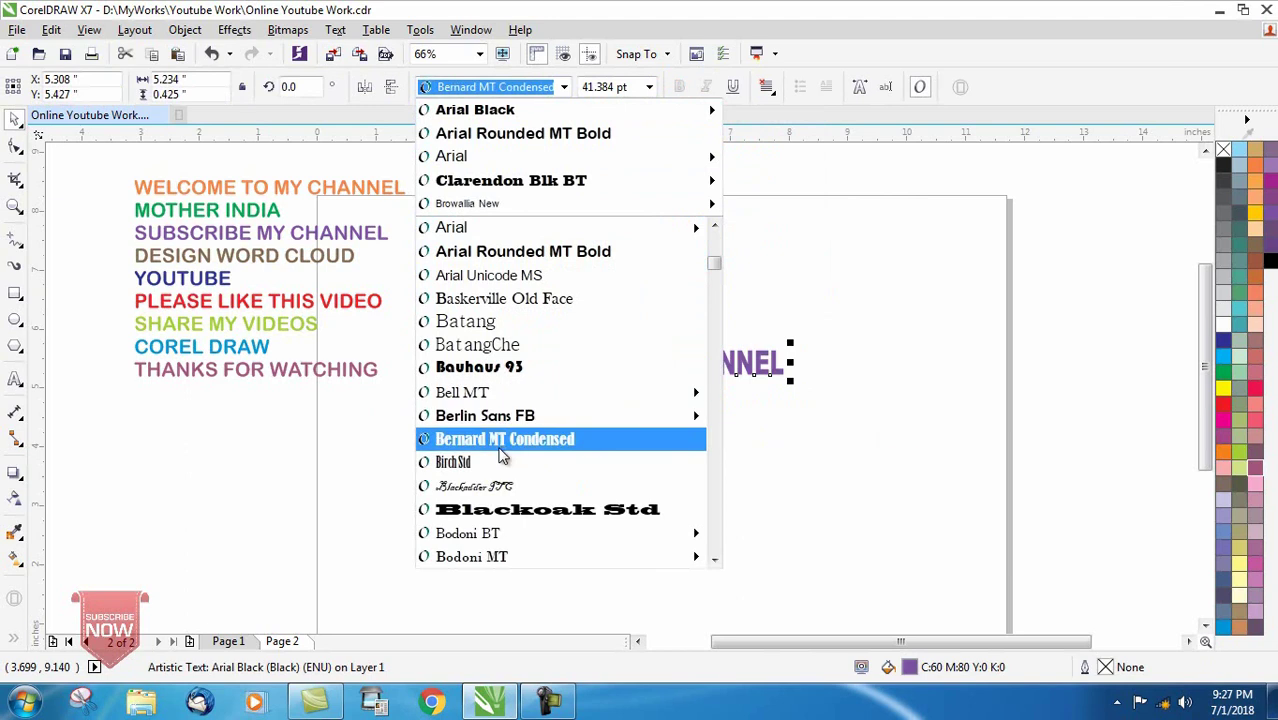
{"action": "scroll", "coordinate": [487, 520], "scroll_direction": "down", "scroll_amount": 1}
{"action": "scroll", "coordinate": [487, 520], "scroll_direction": "down", "scroll_amount": 1}
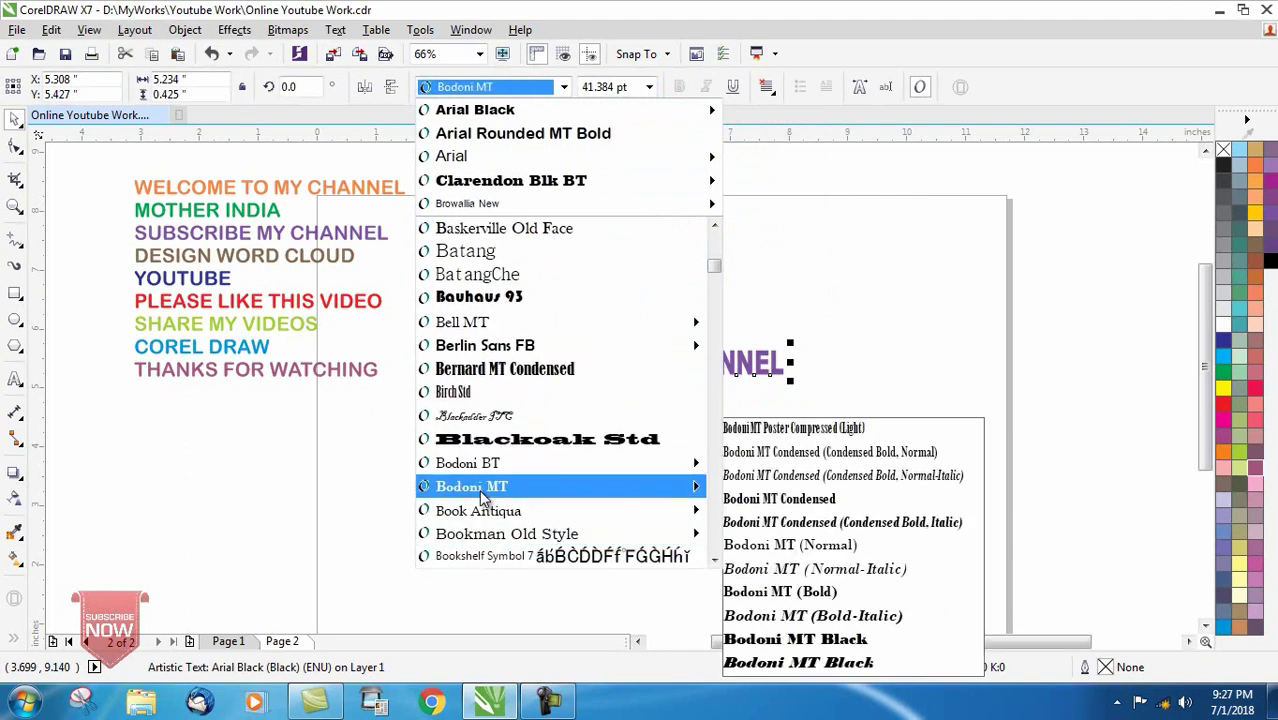
{"action": "left_click", "coordinate": [479, 489]}
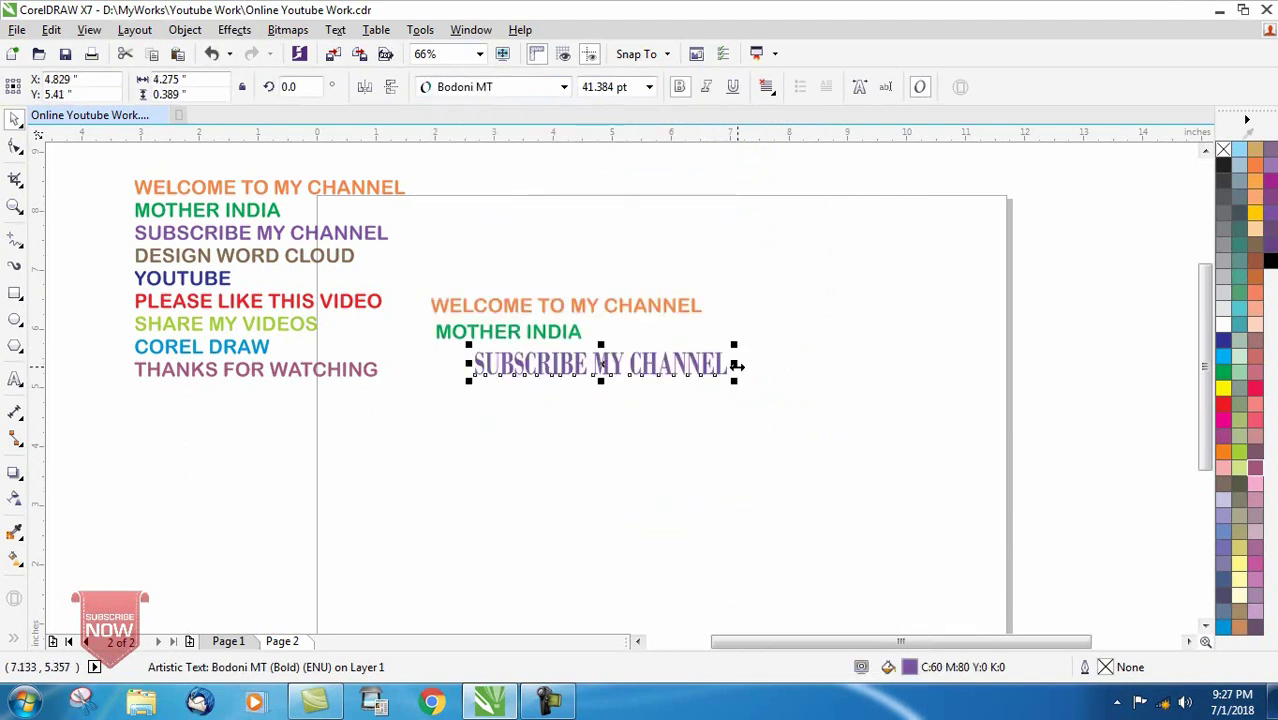
{"action": "key", "text": "ctrl+z"}
{"action": "left_click", "coordinate": [564, 87]}
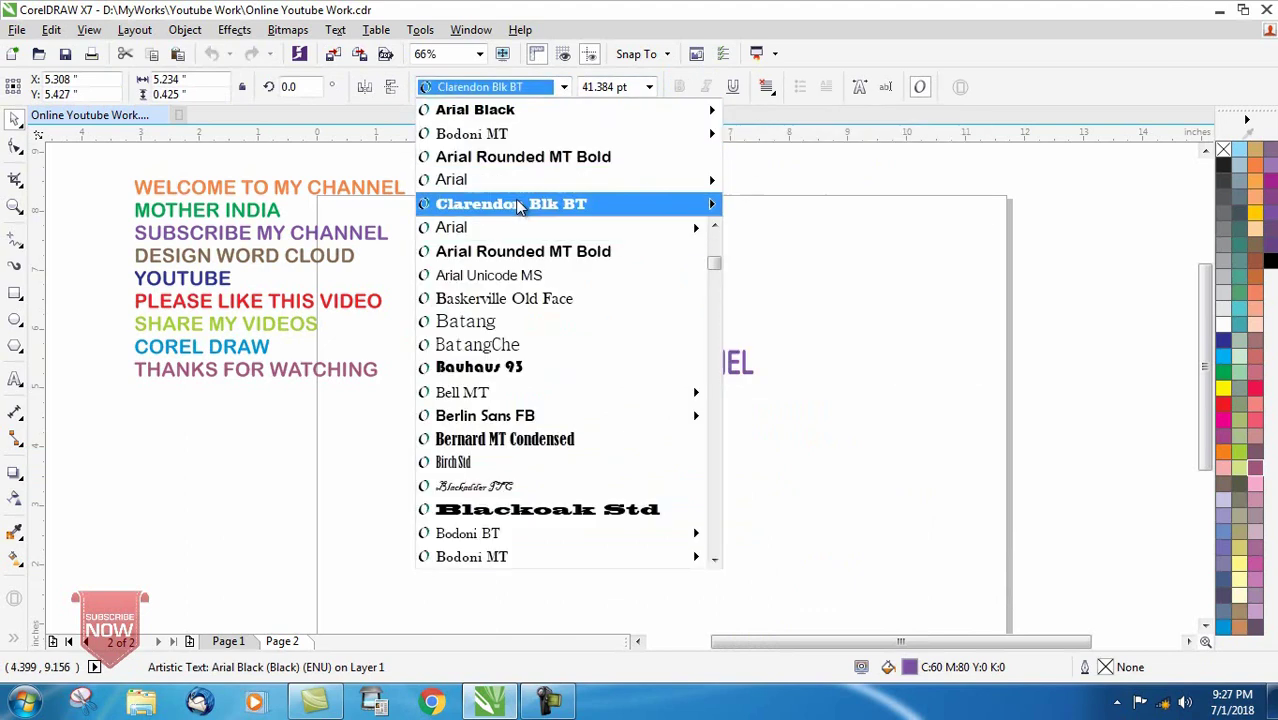
{"action": "left_click", "coordinate": [770, 223]}
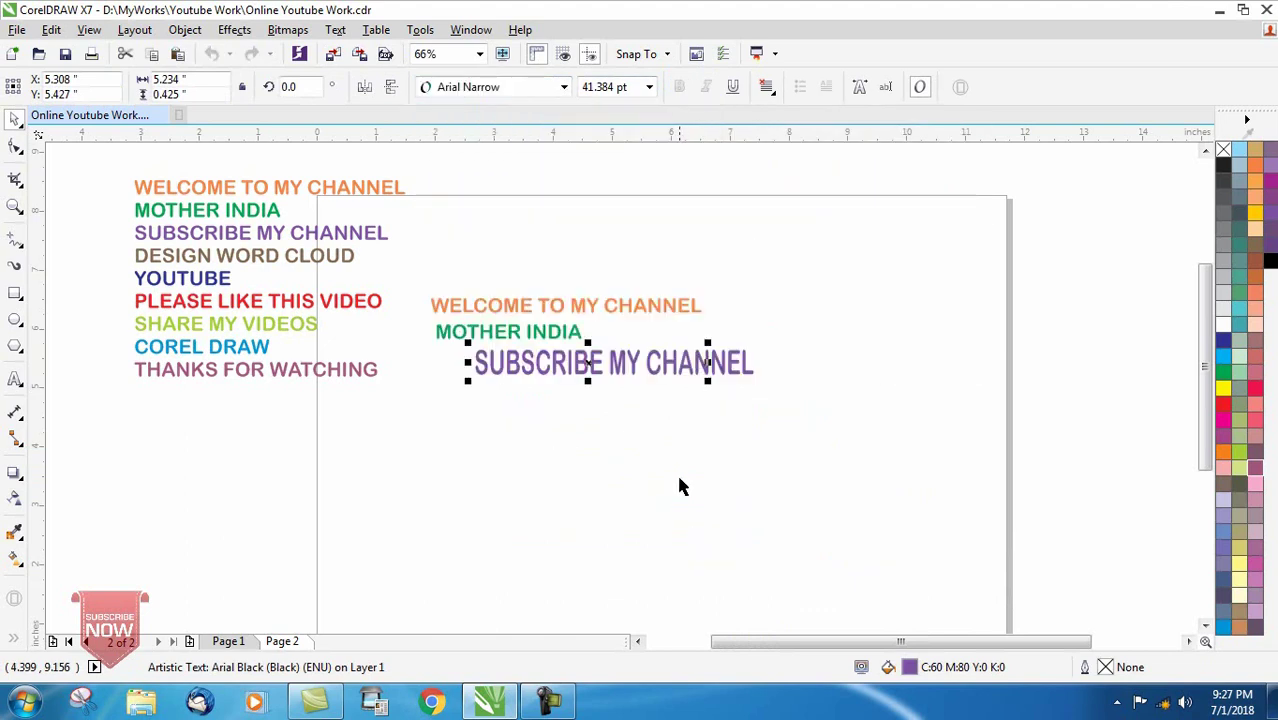
Stretch SUBSCRIBE MY CHANNEL wider to about 5.37 inches and nudge it left.
{"action": "left_click", "coordinate": [676, 476]}
{"action": "left_click", "coordinate": [695, 358]}
{"action": "mouse_move", "coordinate": [709, 361]}
{"action": "left_mouse_down"}
{"action": "mouse_move", "coordinate": [812, 354]}
{"action": "mouse_move", "coordinate": [797, 354]}
{"action": "left_mouse_up"}
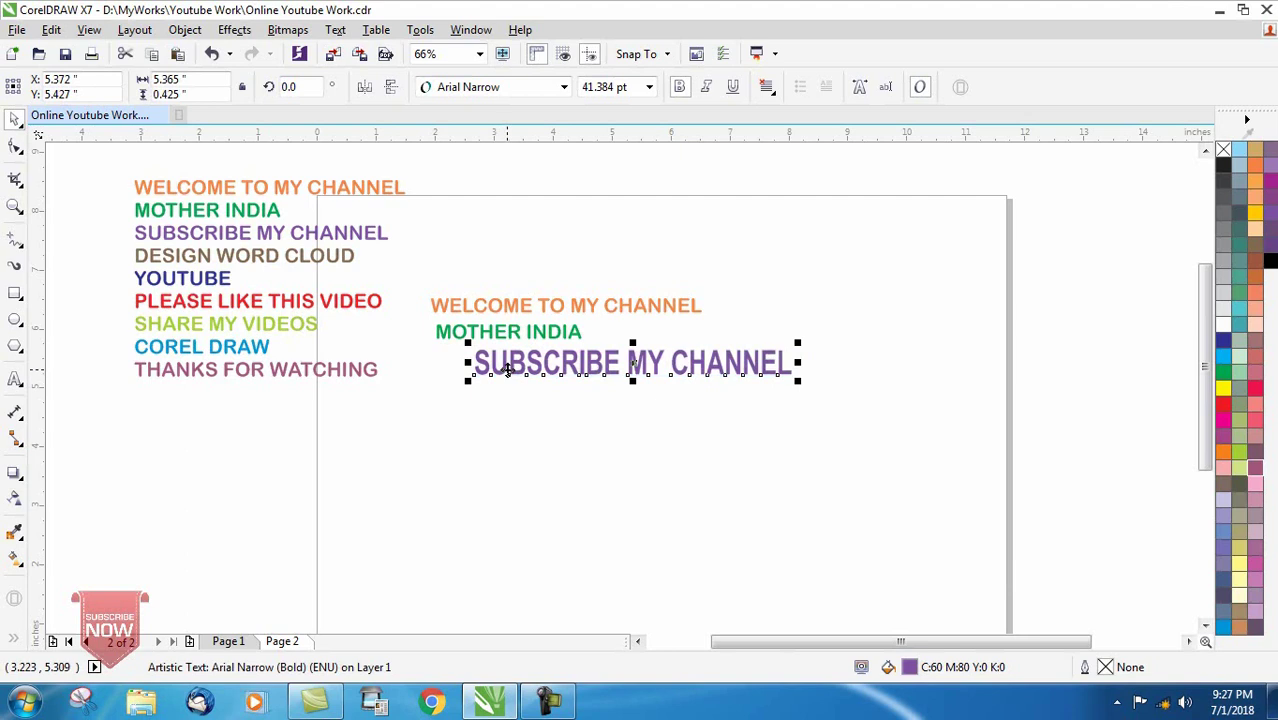
{"action": "left_click_drag", "start_coordinate": [507, 370], "coordinate": [484, 368]}
Place a 30 pt DESIGN WORD CLOUD copy below SUBSCRIBE MY CHANNEL.
{"action": "key", "text": "Escape"}
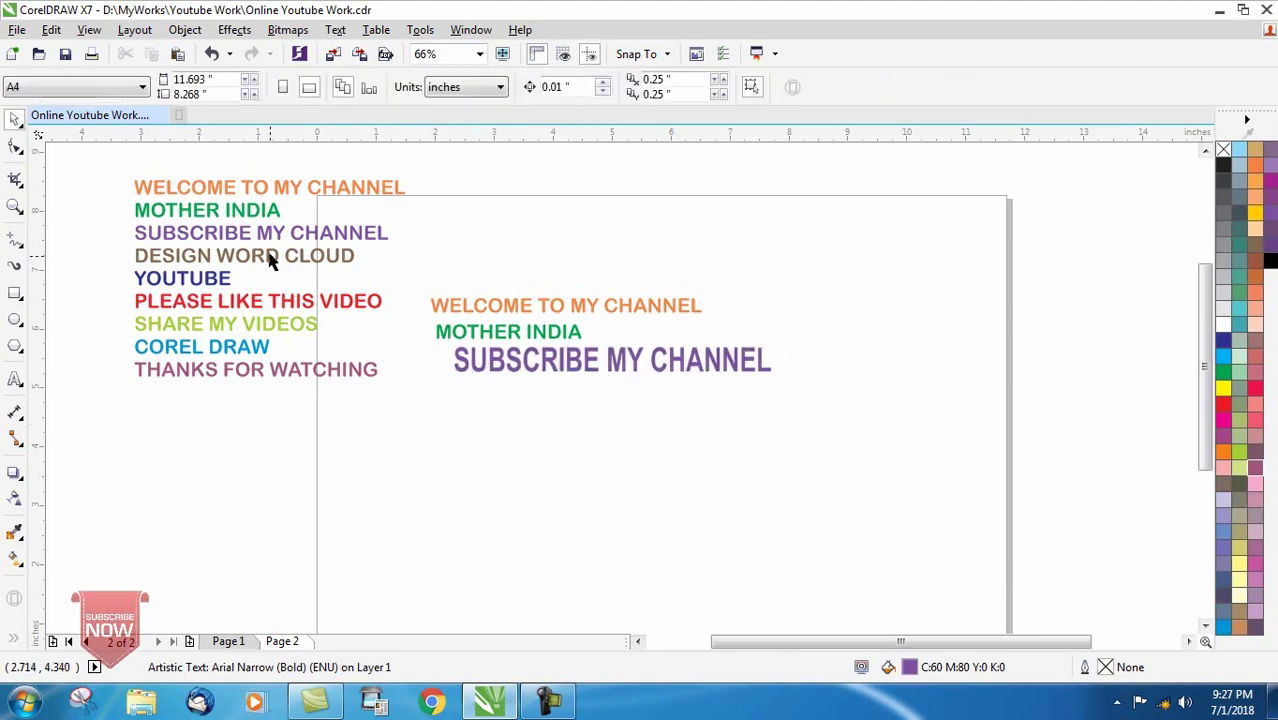
{"action": "left_click", "coordinate": [258, 256]}
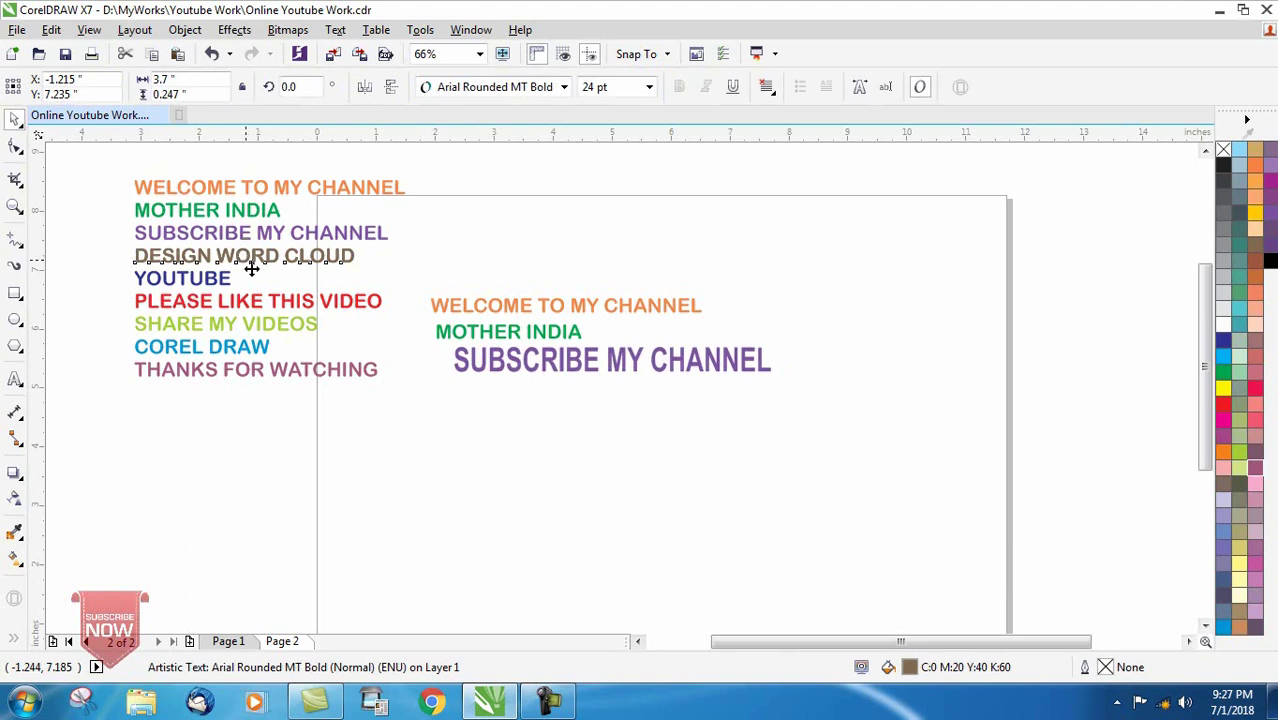
{"action": "mouse_move", "coordinate": [244, 257]}
{"action": "left_mouse_down"}
{"action": "mouse_move", "coordinate": [499, 392]}
{"action": "mouse_move", "coordinate": [489, 388]}
{"action": "left_mouse_up"}
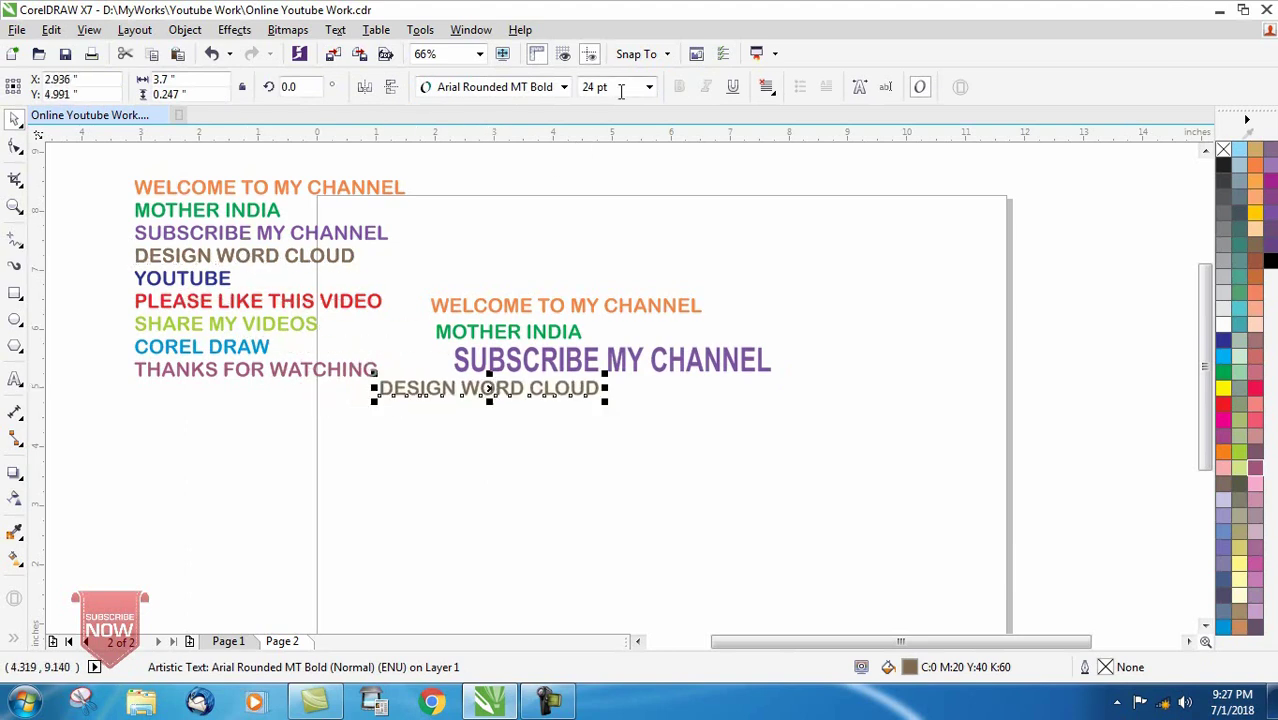
{"action": "type", "text": "30"}
{"action": "key", "text": "Return"}
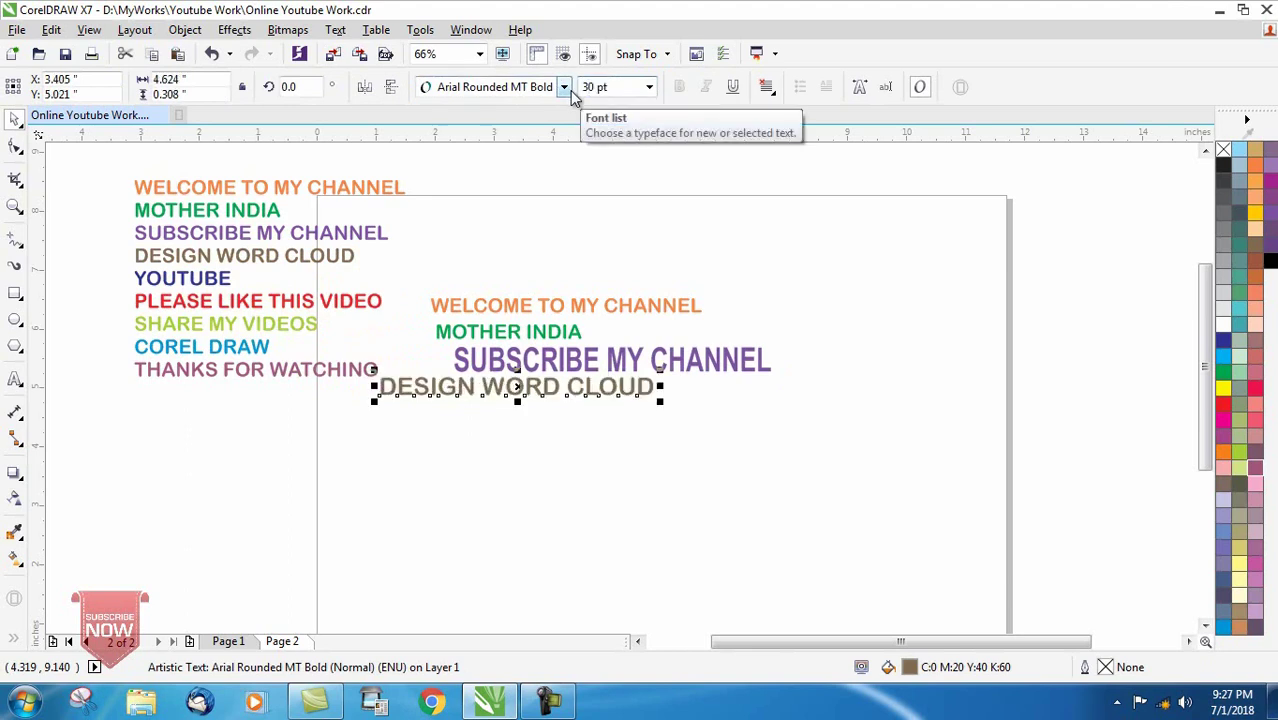
{"action": "left_click_drag", "start_coordinate": [518, 387], "coordinate": [512, 390]}
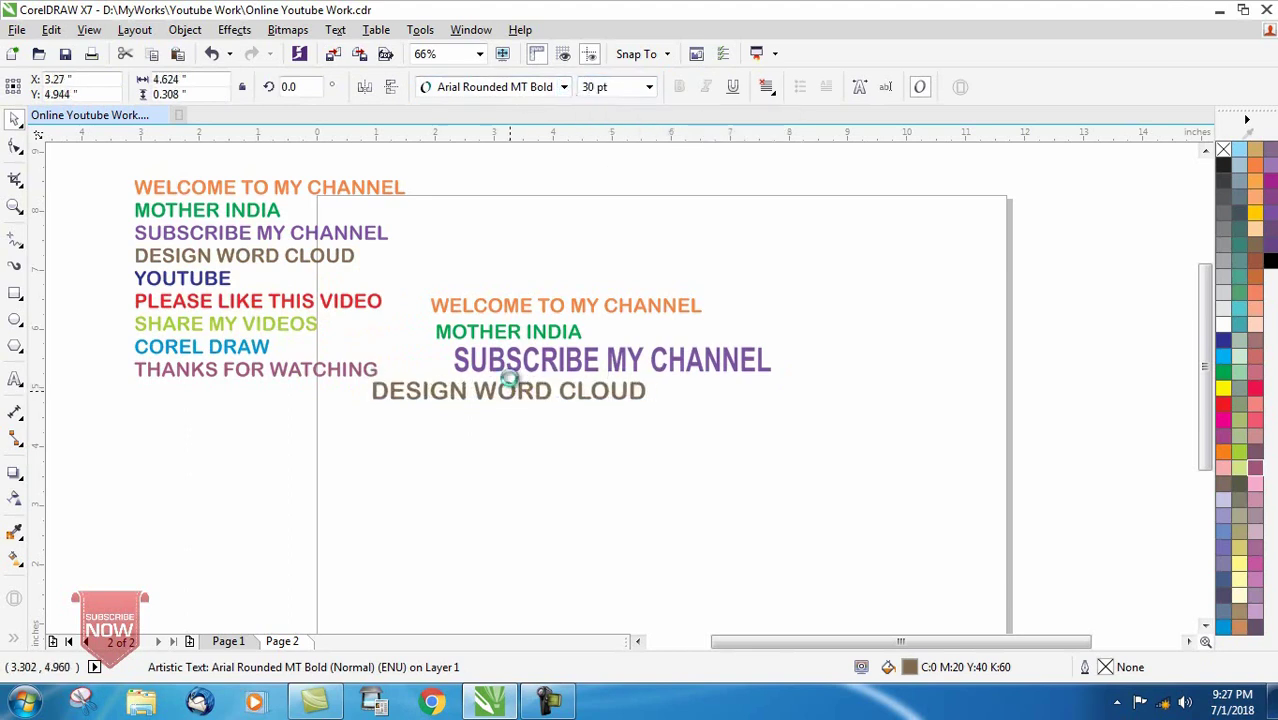
Set the MOTHER INDIA and WELCOME TO MY CHANNEL copies to 30 pt.
{"action": "left_click", "coordinate": [507, 335]}
{"action": "left_click", "coordinate": [606, 90]}
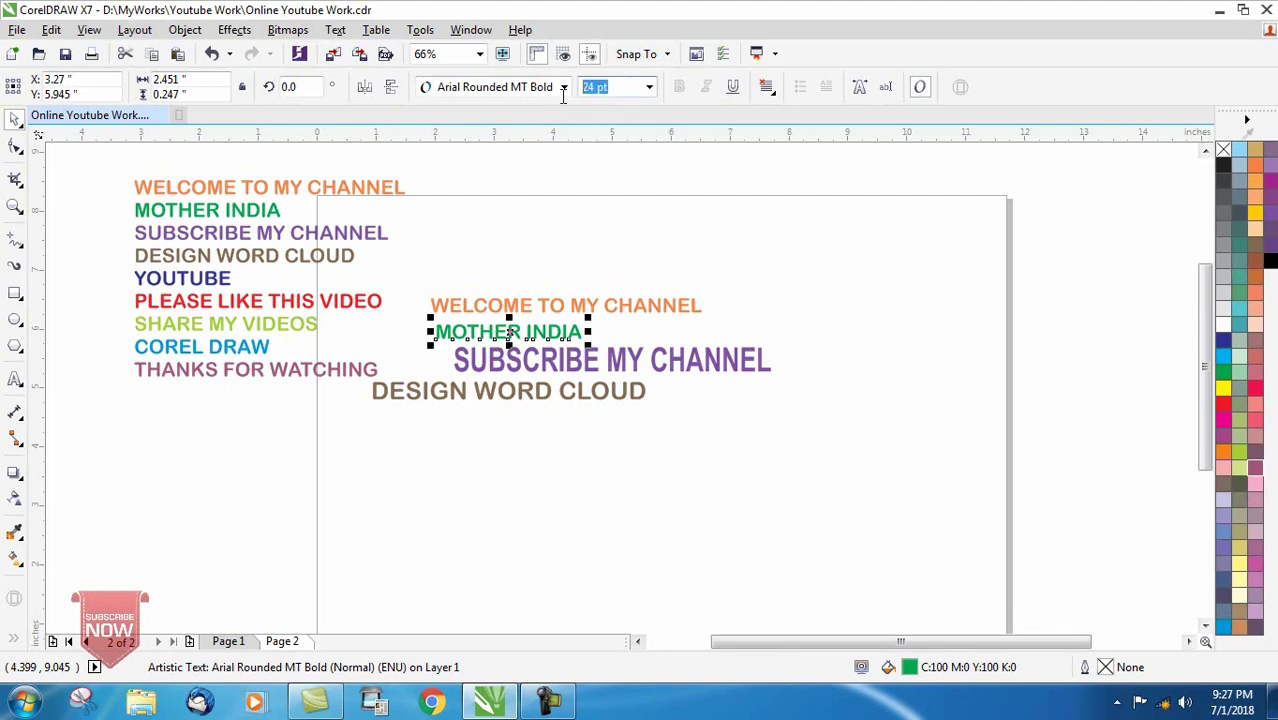
{"action": "type", "text": "30"}
{"action": "key", "text": "Return"}
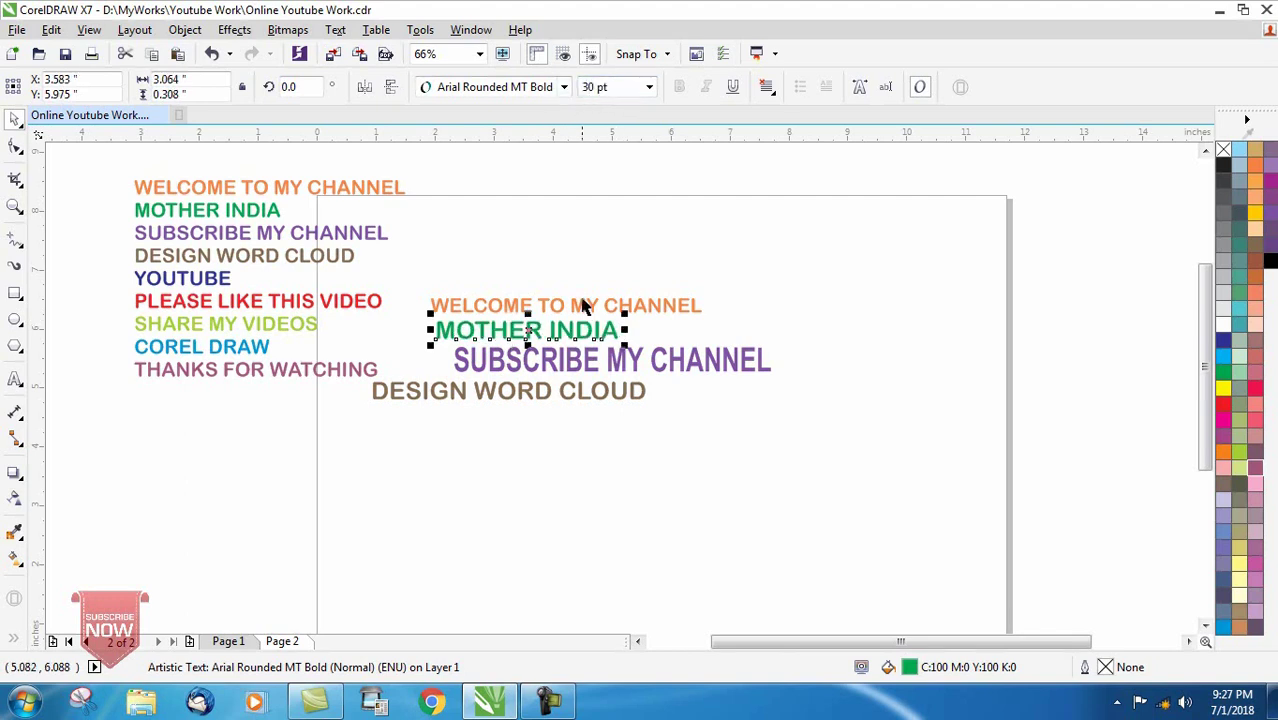
{"action": "left_click", "coordinate": [585, 306]}
{"action": "left_click", "coordinate": [630, 88]}
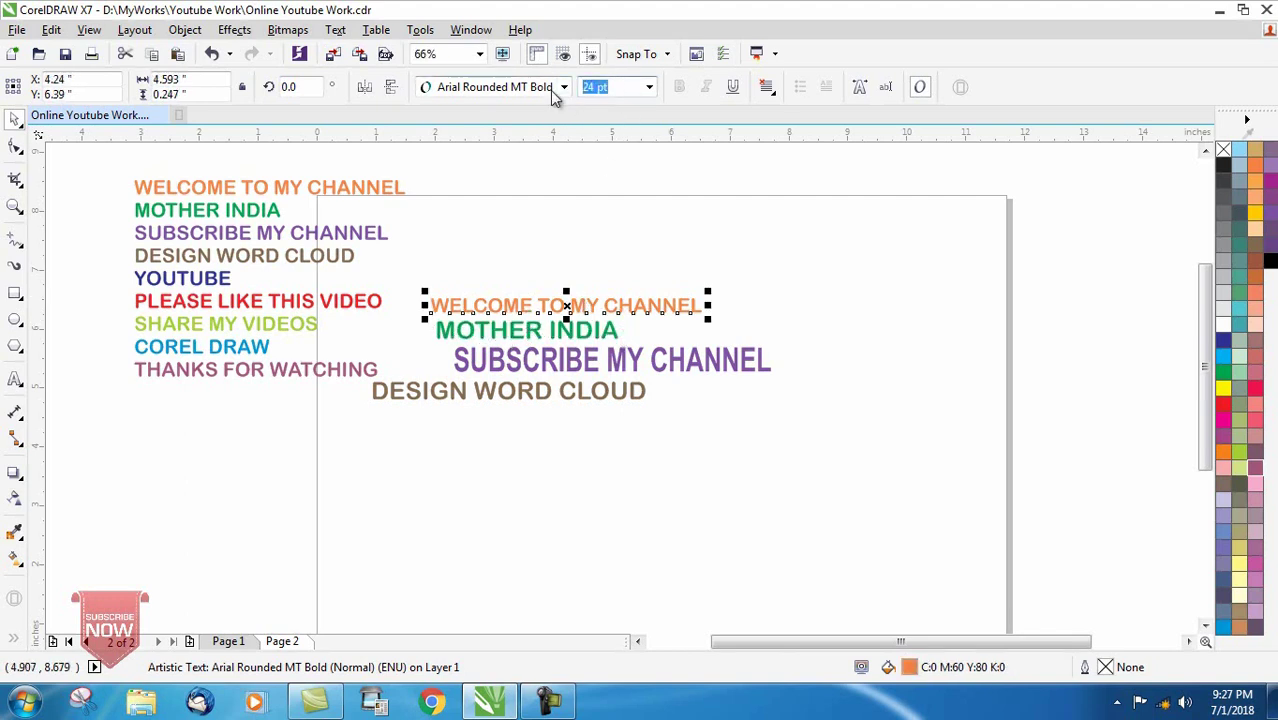
{"action": "type", "text": "0"}
{"action": "key", "text": "Return"}
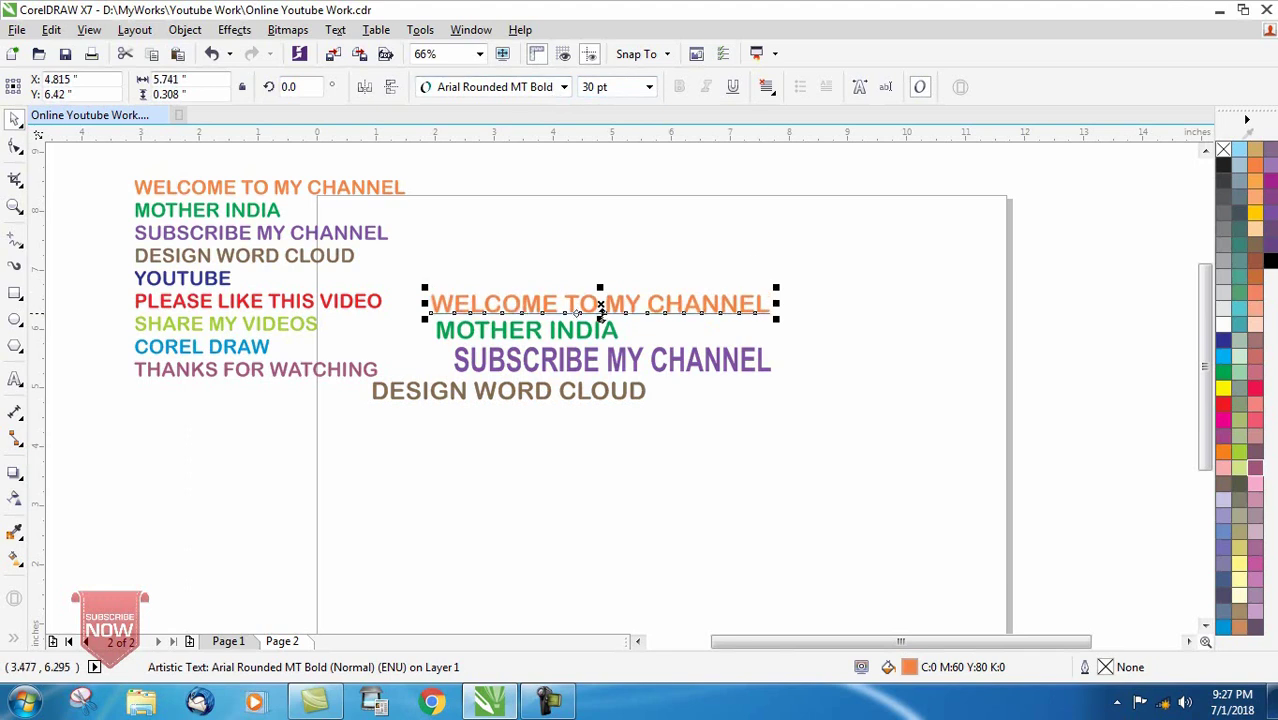
Tighten the four-line stack by nudging each phrase into position.
{"action": "left_click_drag", "start_coordinate": [602, 303], "coordinate": [593, 295]}
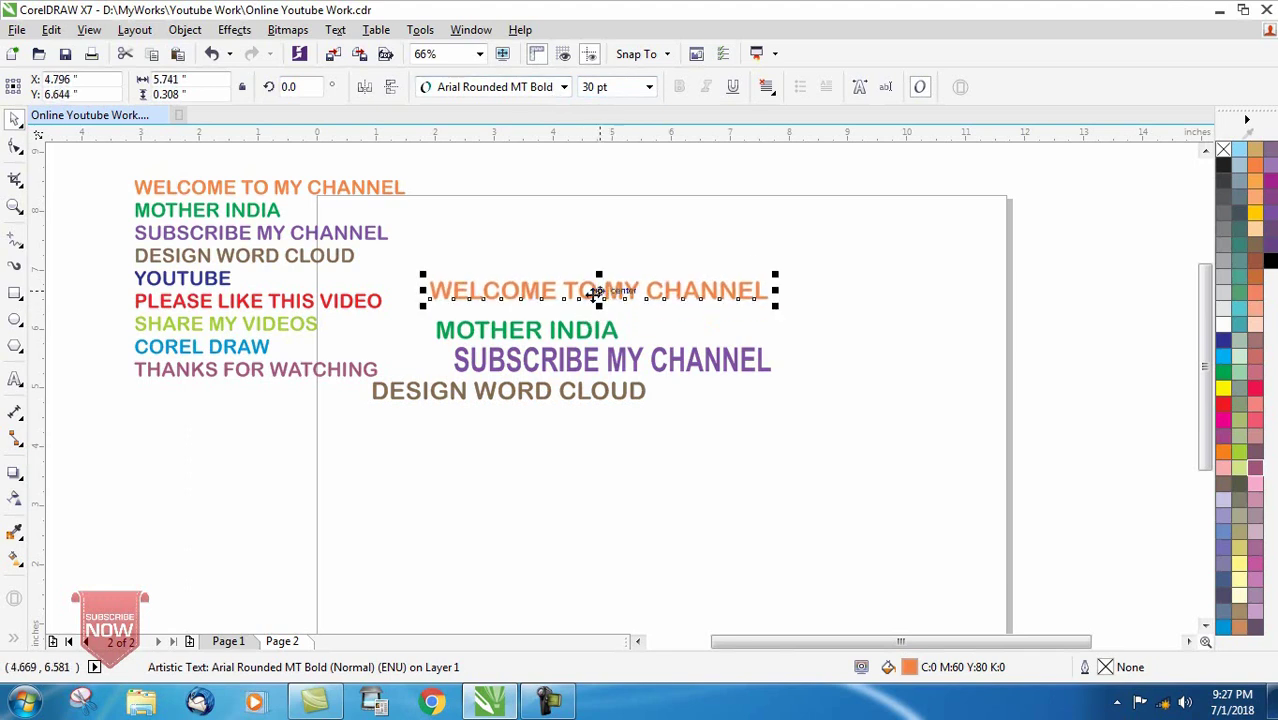
{"action": "left_click", "coordinate": [593, 338]}
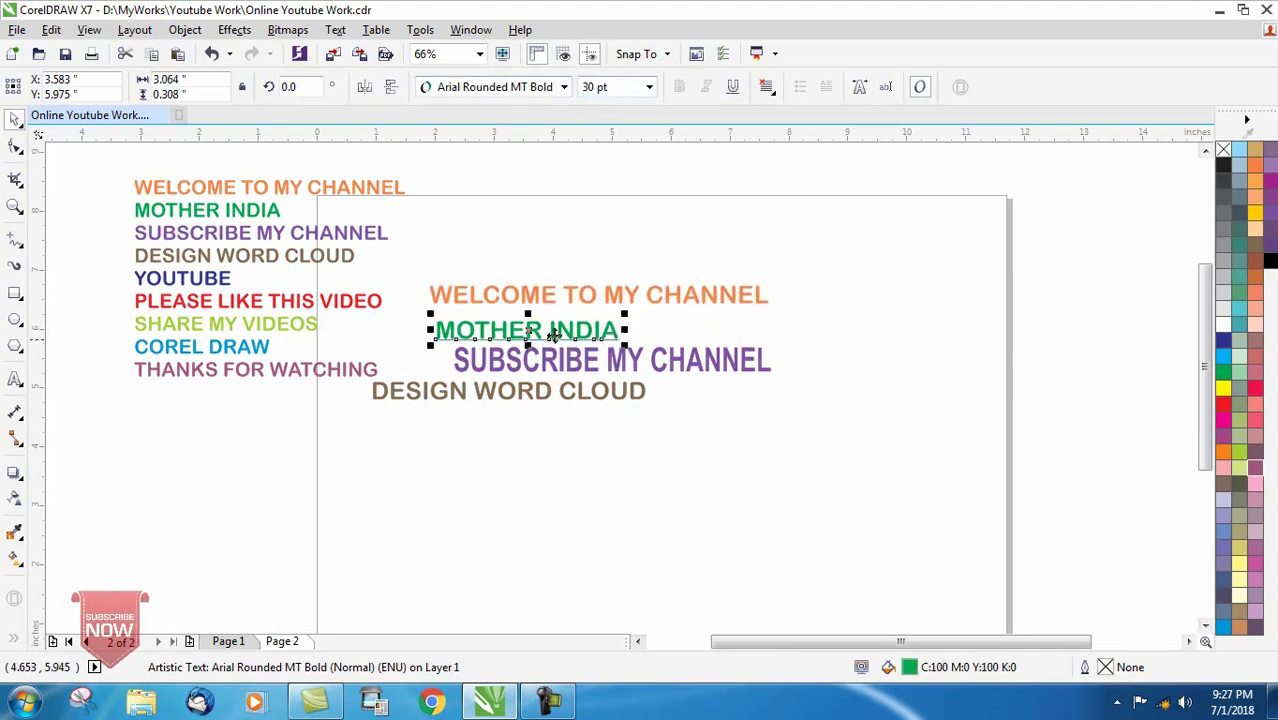
{"action": "left_click_drag", "start_coordinate": [530, 331], "coordinate": [533, 328]}
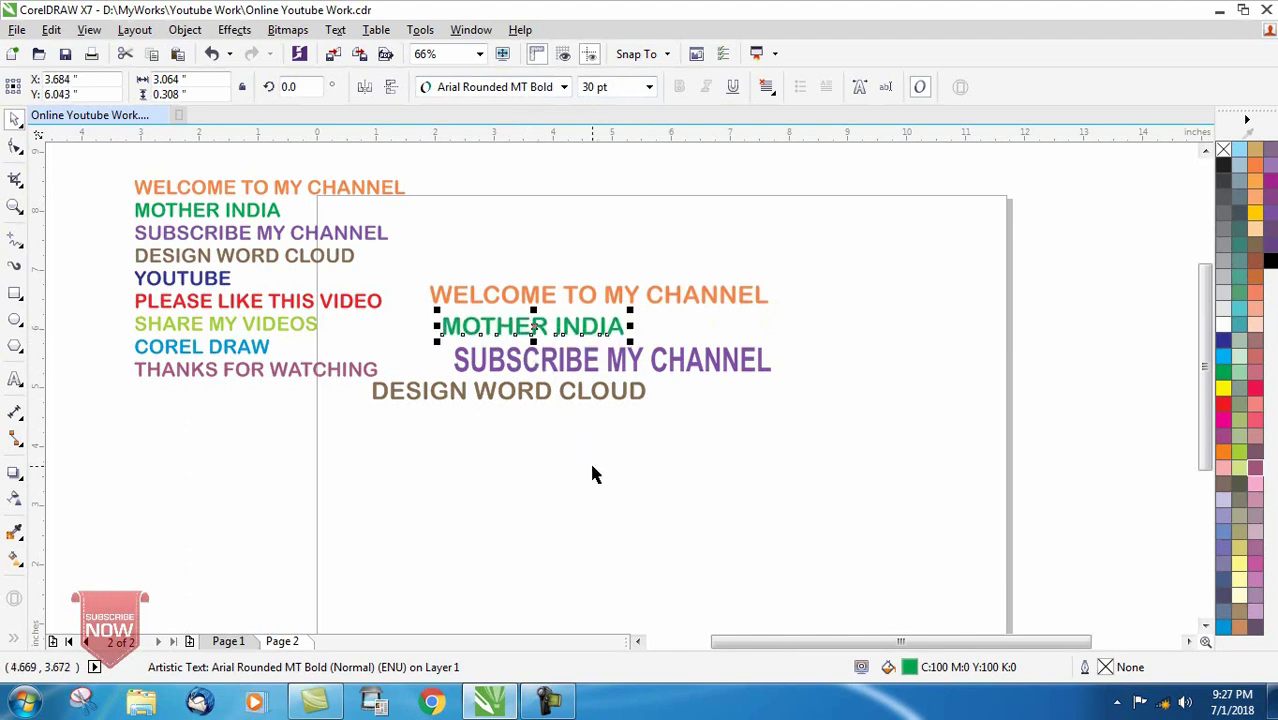
{"action": "left_click", "coordinate": [545, 358]}
{"action": "left_click_drag", "start_coordinate": [547, 357], "coordinate": [547, 353]}
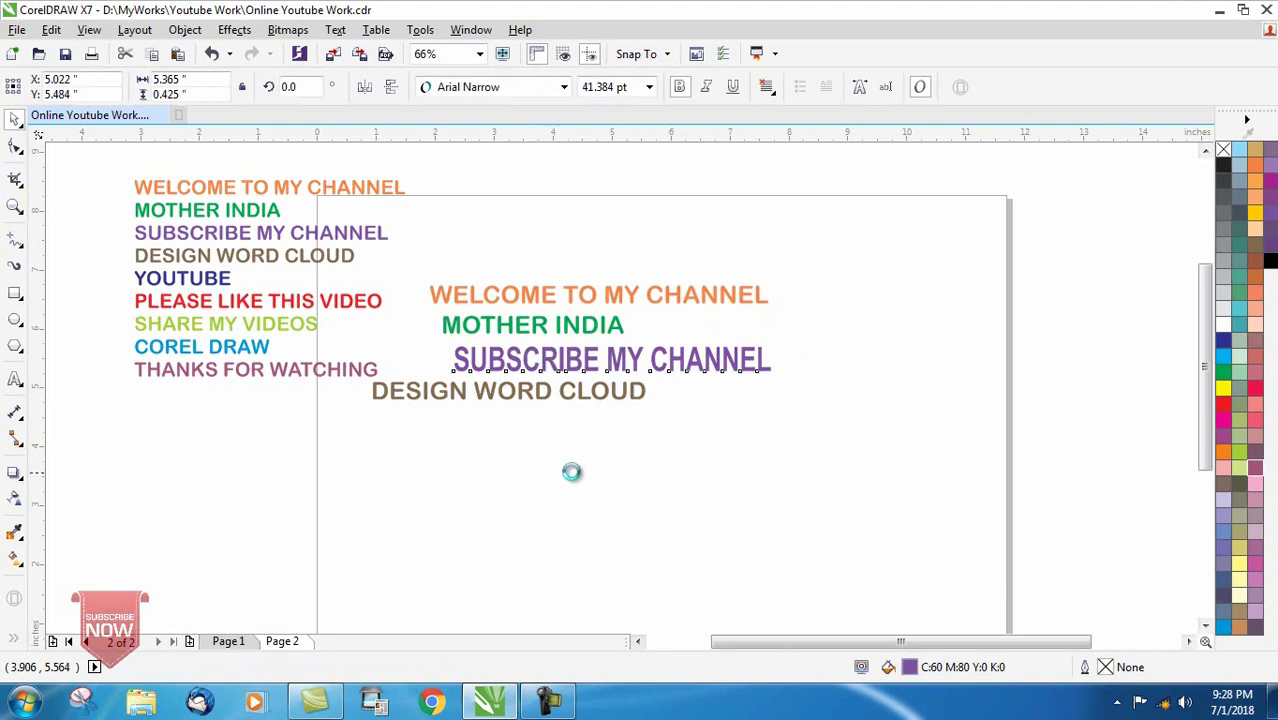
{"action": "left_click", "coordinate": [560, 509]}
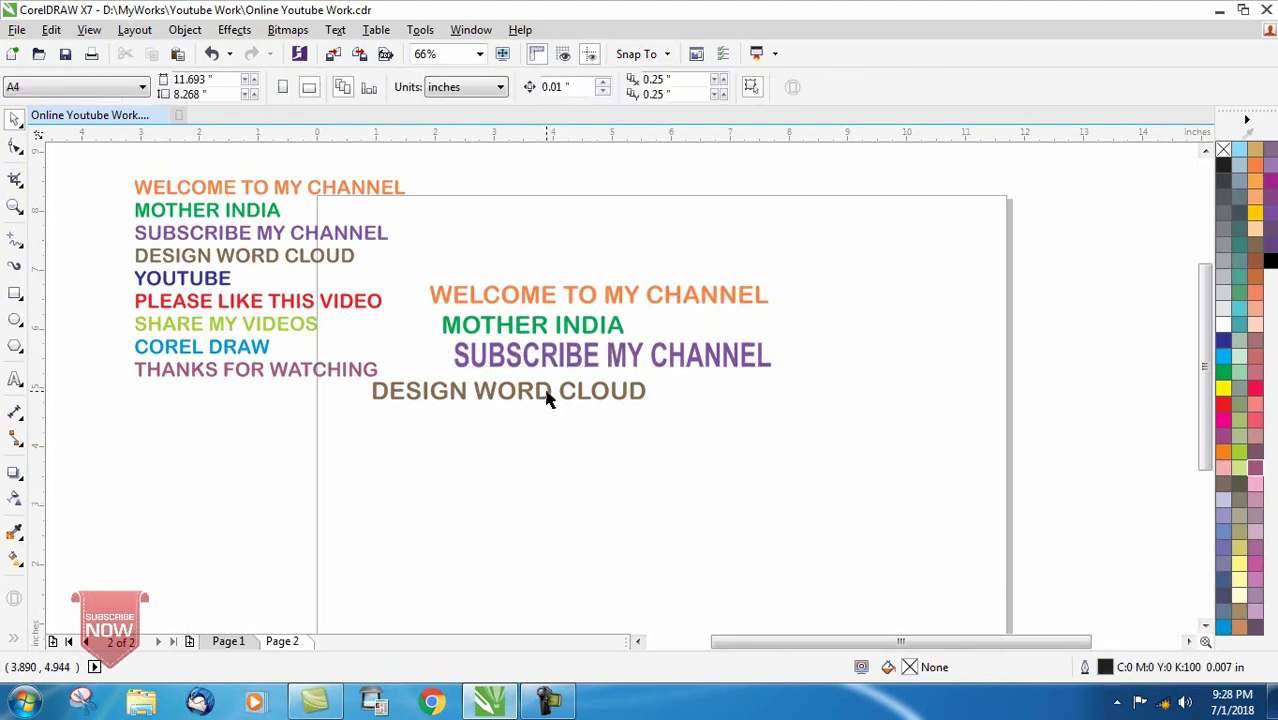
{"action": "left_click", "coordinate": [548, 397]}
{"action": "left_click_drag", "start_coordinate": [508, 390], "coordinate": [529, 385]}
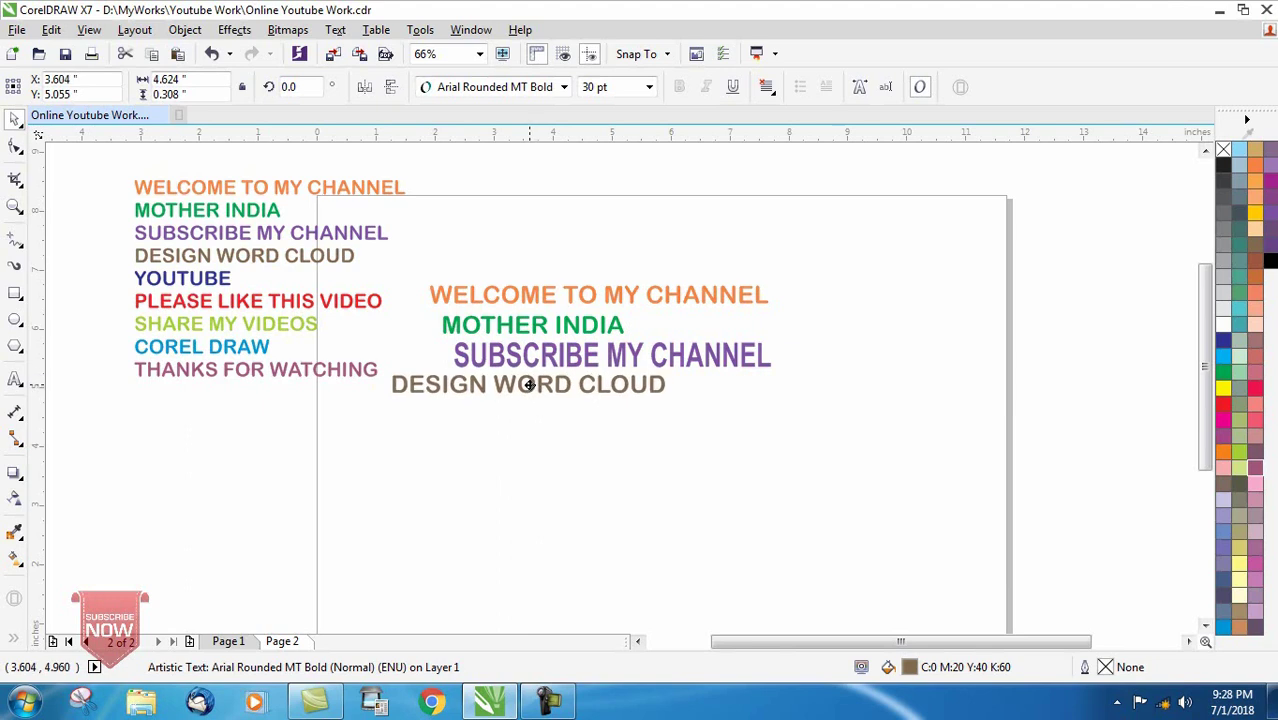
Place a vertical YOUTUBE copy beside WELCOME TO MY CHANNEL.
{"action": "left_click", "coordinate": [500, 468]}
{"action": "left_click", "coordinate": [227, 282]}
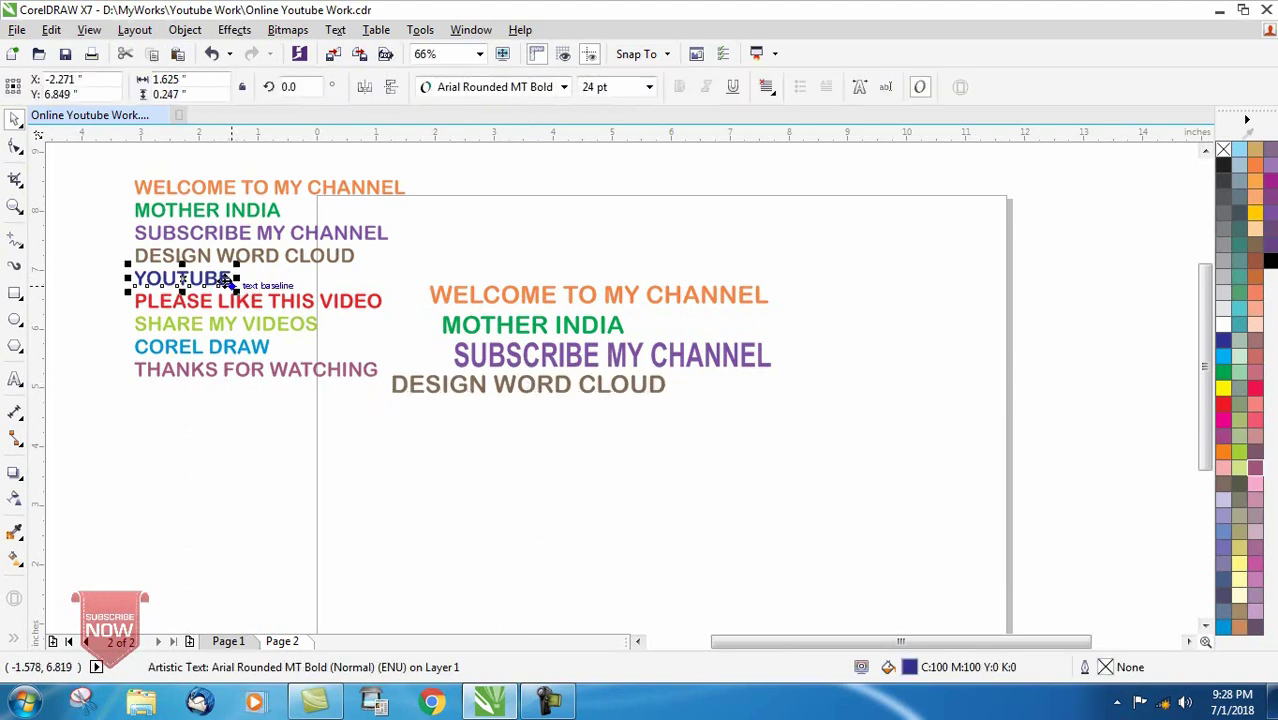
{"action": "mouse_move", "coordinate": [224, 280]}
{"action": "left_mouse_down"}
{"action": "mouse_move", "coordinate": [414, 342]}
{"action": "mouse_move", "coordinate": [401, 342]}
{"action": "left_mouse_up"}
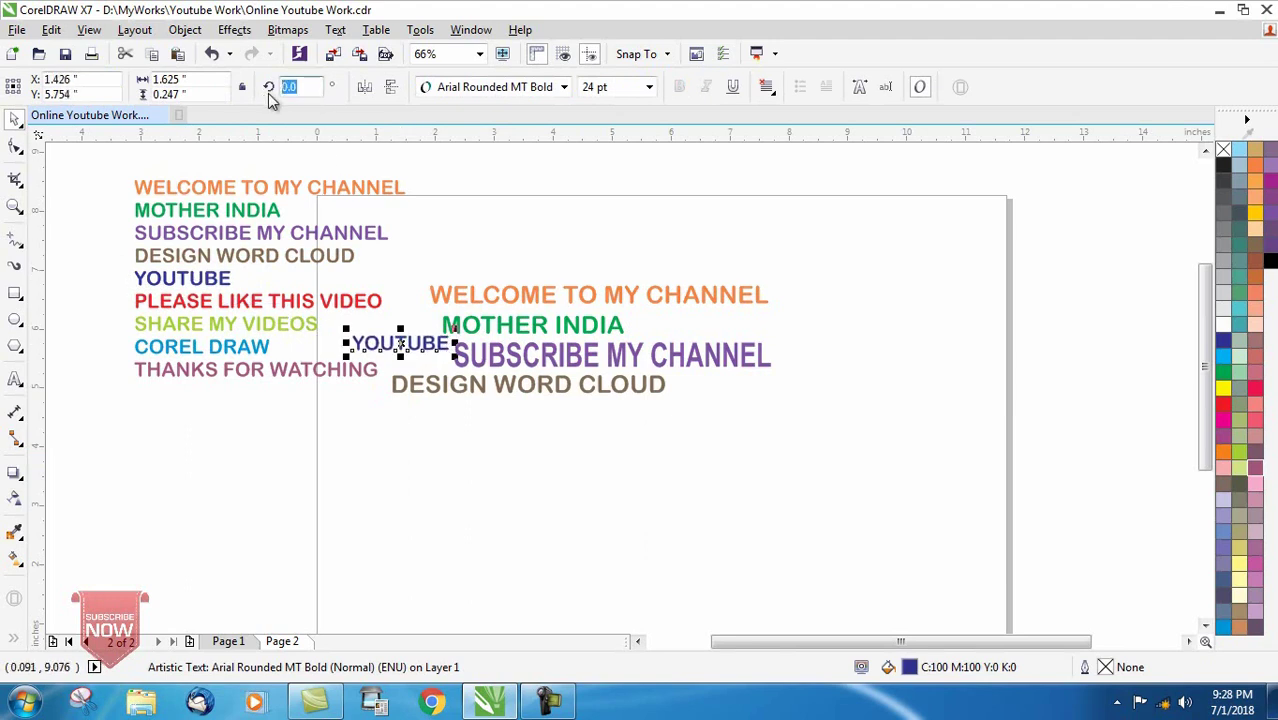
{"action": "type", "text": "-90"}
{"action": "key", "text": "Return"}
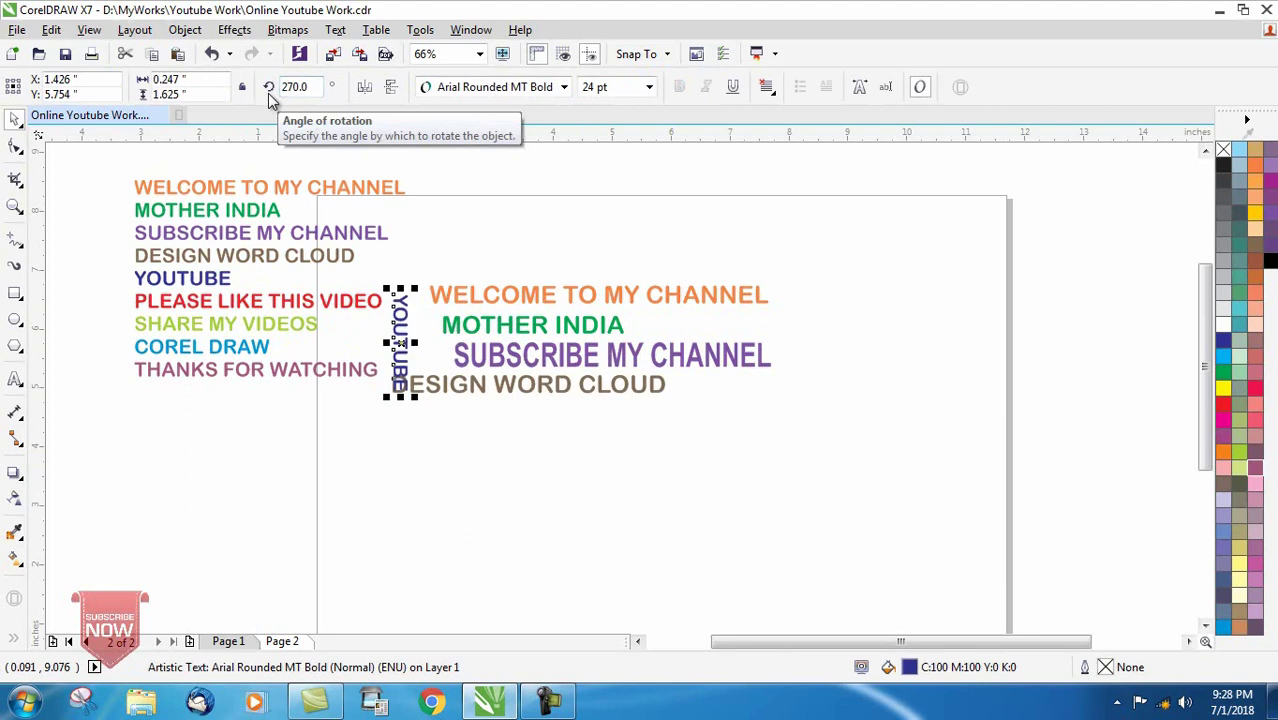
{"action": "left_click_drag", "start_coordinate": [410, 325], "coordinate": [419, 299]}
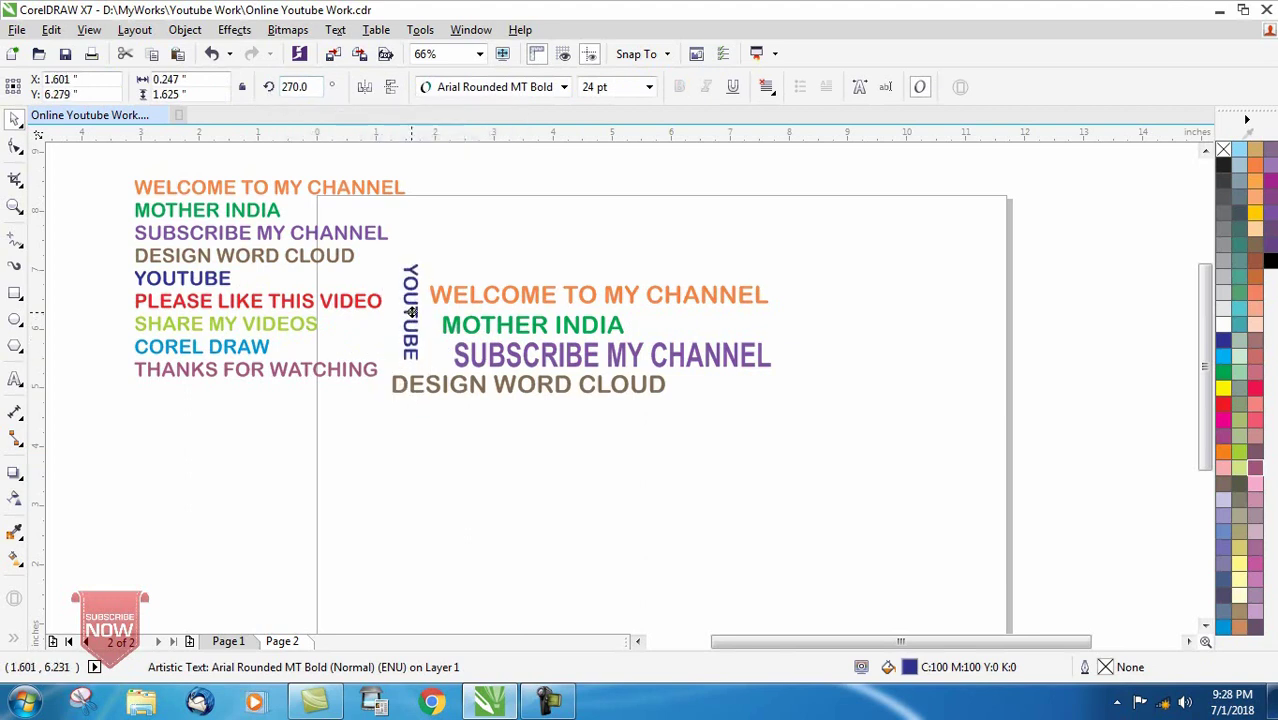
Set the YOUTUBE copy to 35 pt, rotated 90°, positioned left of the stack.
{"action": "left_click", "coordinate": [625, 88]}
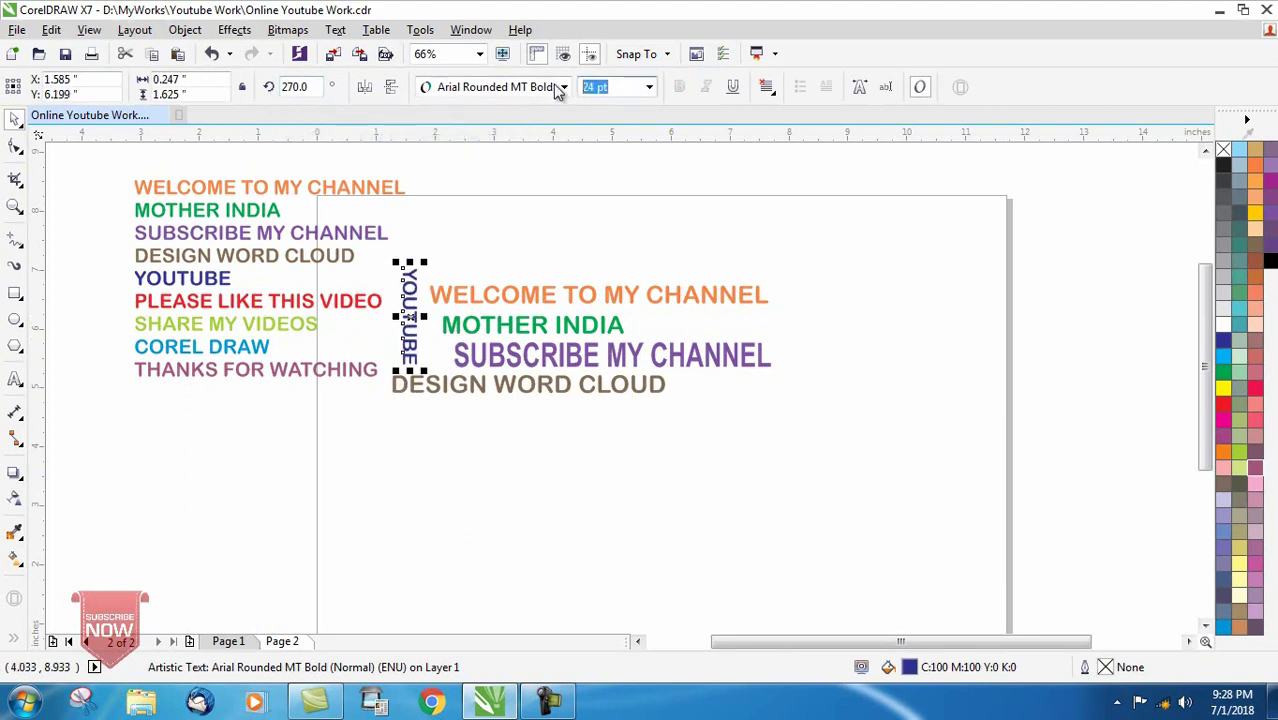
{"action": "type", "text": "35"}
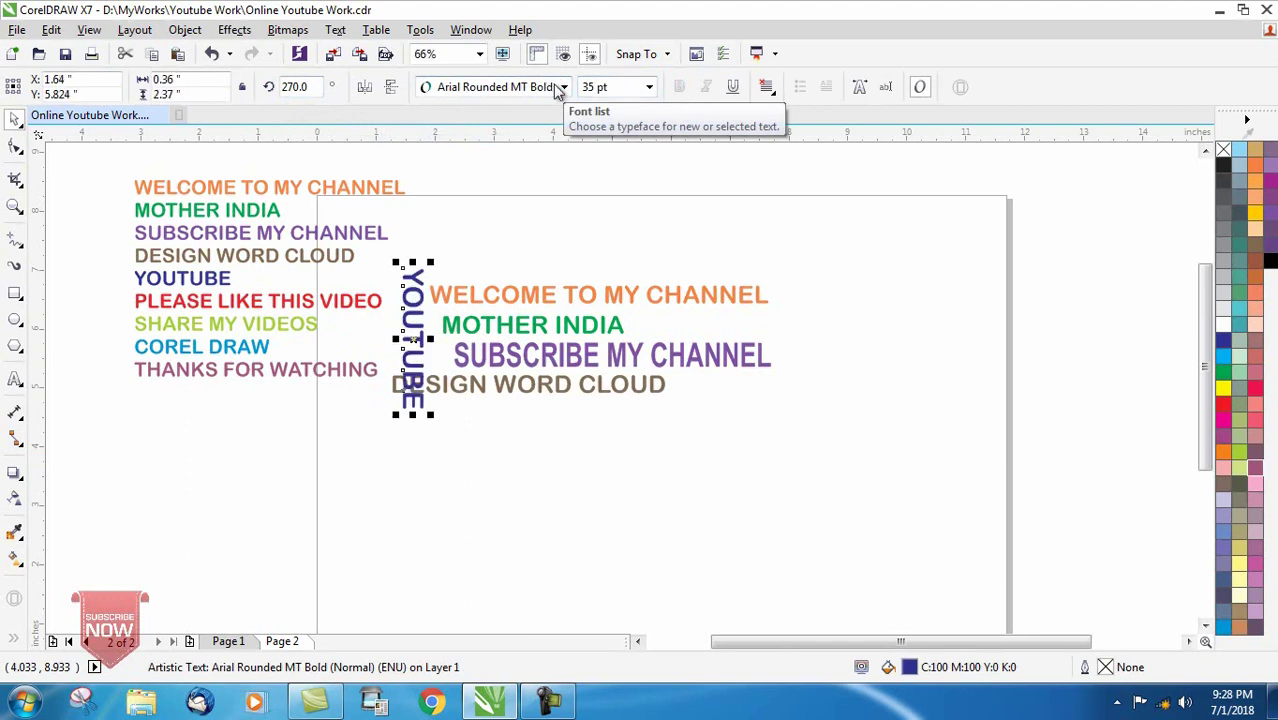
{"action": "left_click_drag", "start_coordinate": [413, 304], "coordinate": [410, 297]}
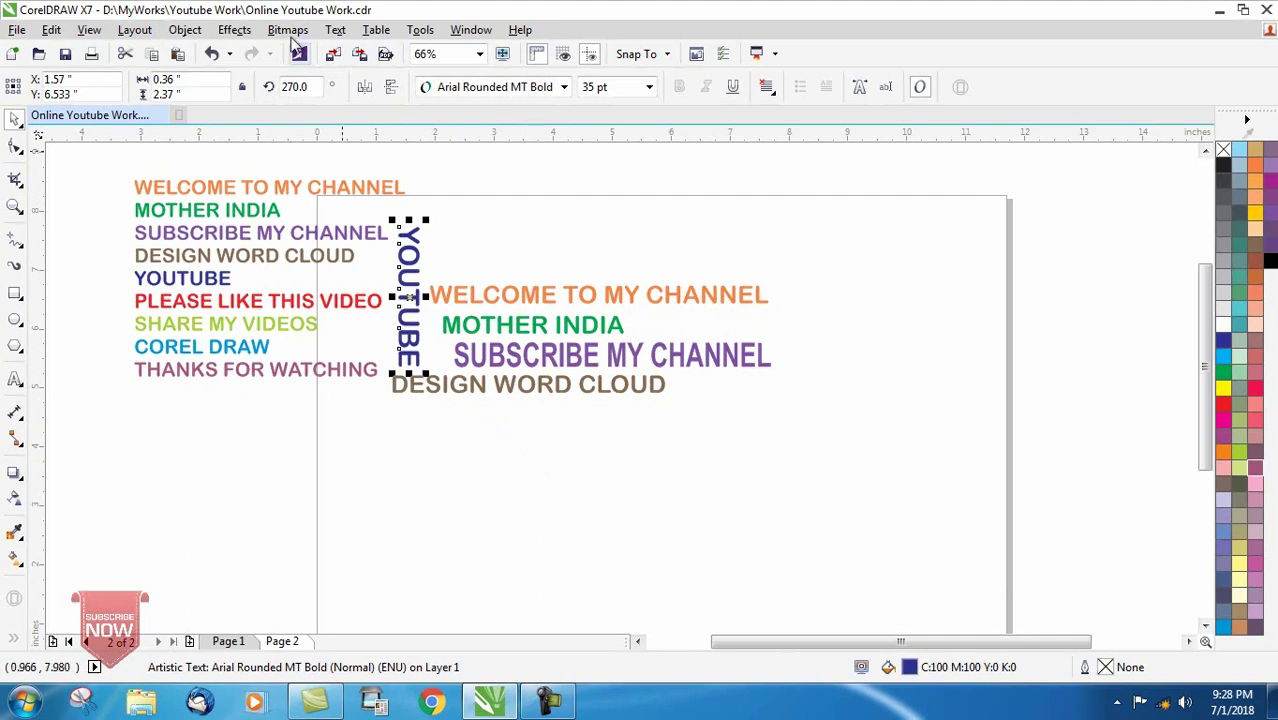
{"action": "double_click", "coordinate": [281, 86]}
{"action": "type", "text": "90"}
{"action": "key", "text": "Return"}
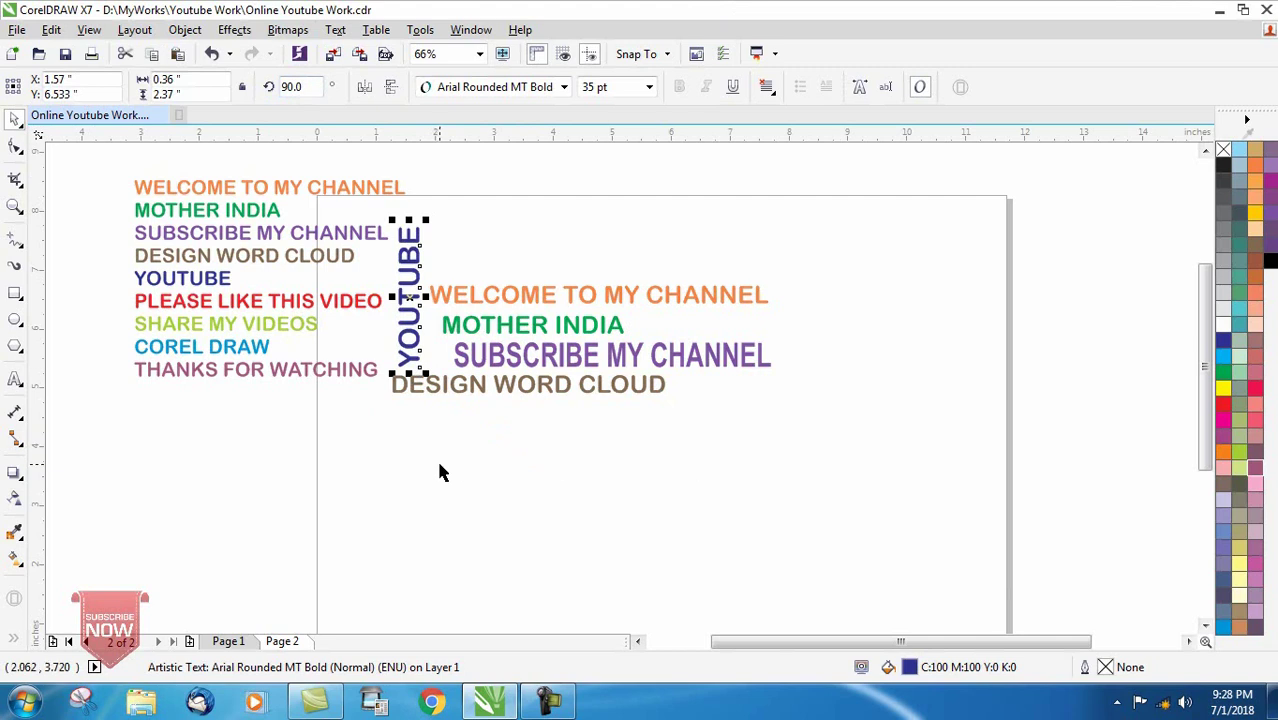
{"action": "left_click", "coordinate": [440, 465]}
{"action": "left_click", "coordinate": [415, 343]}
{"action": "left_click_drag", "start_coordinate": [415, 343], "coordinate": [416, 345]}
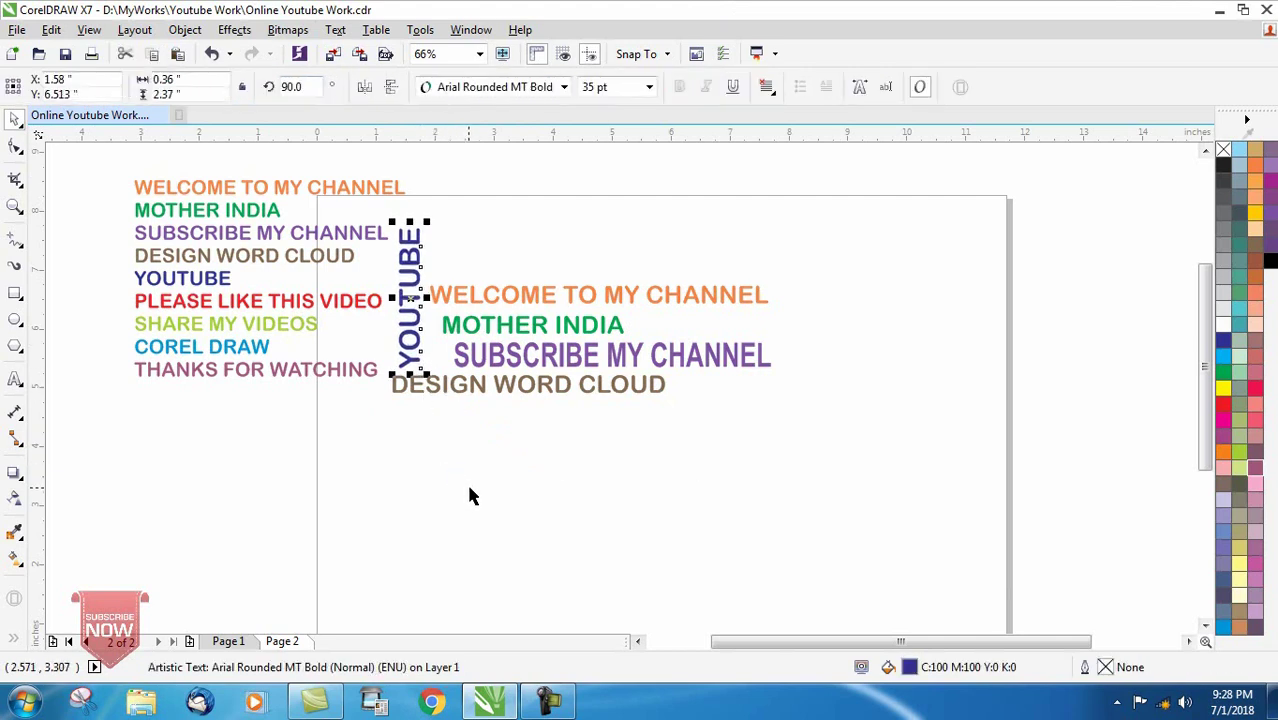
{"action": "left_click", "coordinate": [504, 498]}
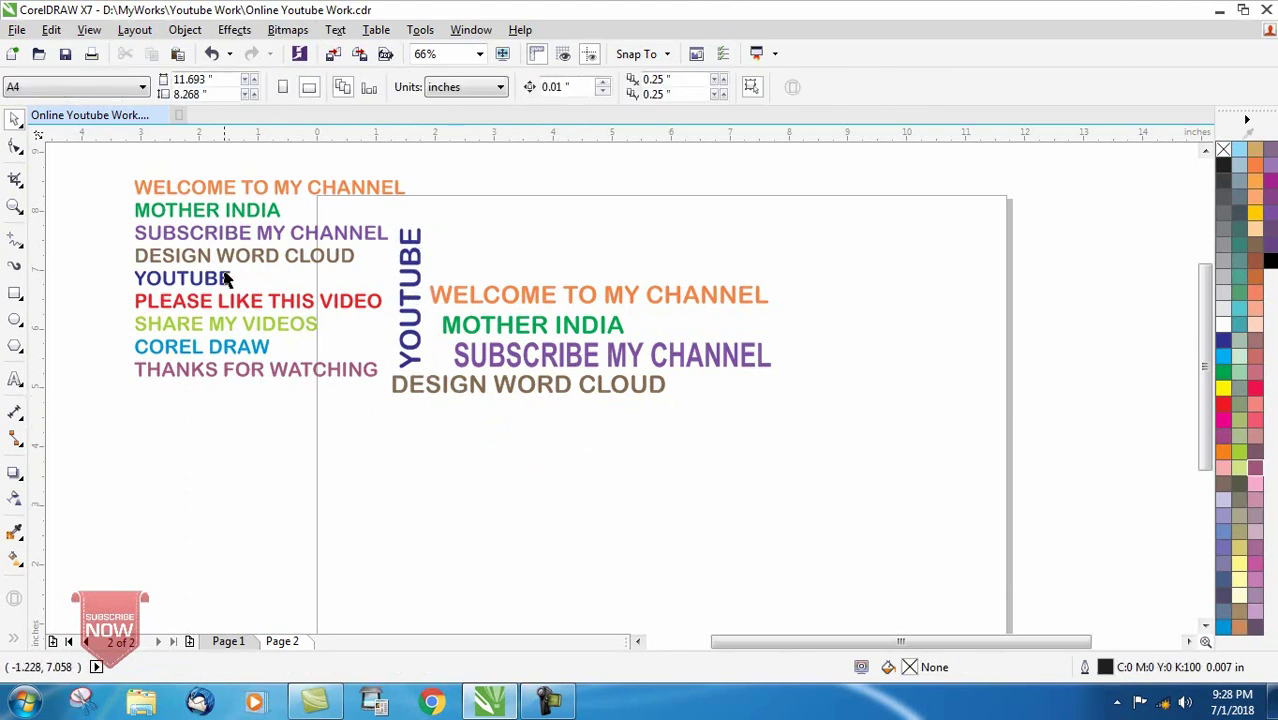
Place a PLEASE LIKE THIS VIDEO copy, trying 35 pt then 25 pt, beside DESIGN WORD CLOUD.
{"action": "left_click", "coordinate": [196, 300]}
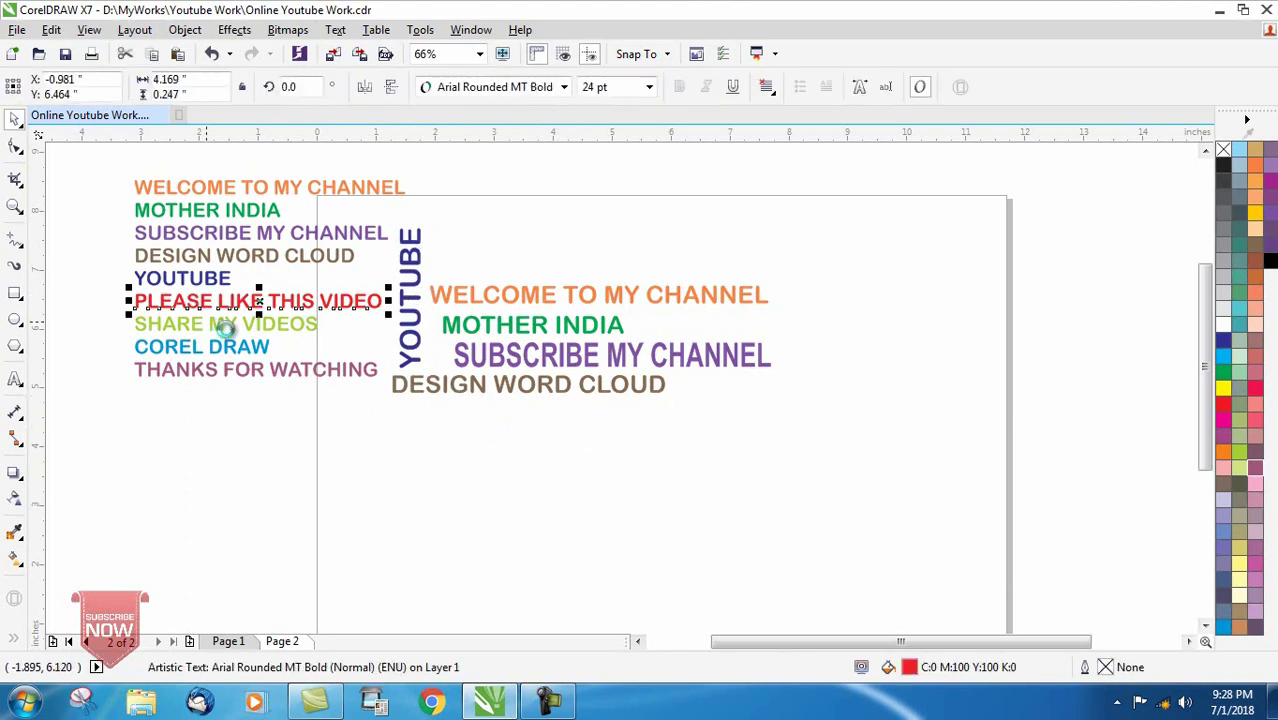
{"action": "mouse_move", "coordinate": [265, 298]}
{"action": "left_mouse_down"}
{"action": "mouse_move", "coordinate": [440, 276]}
{"action": "mouse_move", "coordinate": [597, 409]}
{"action": "left_mouse_up"}
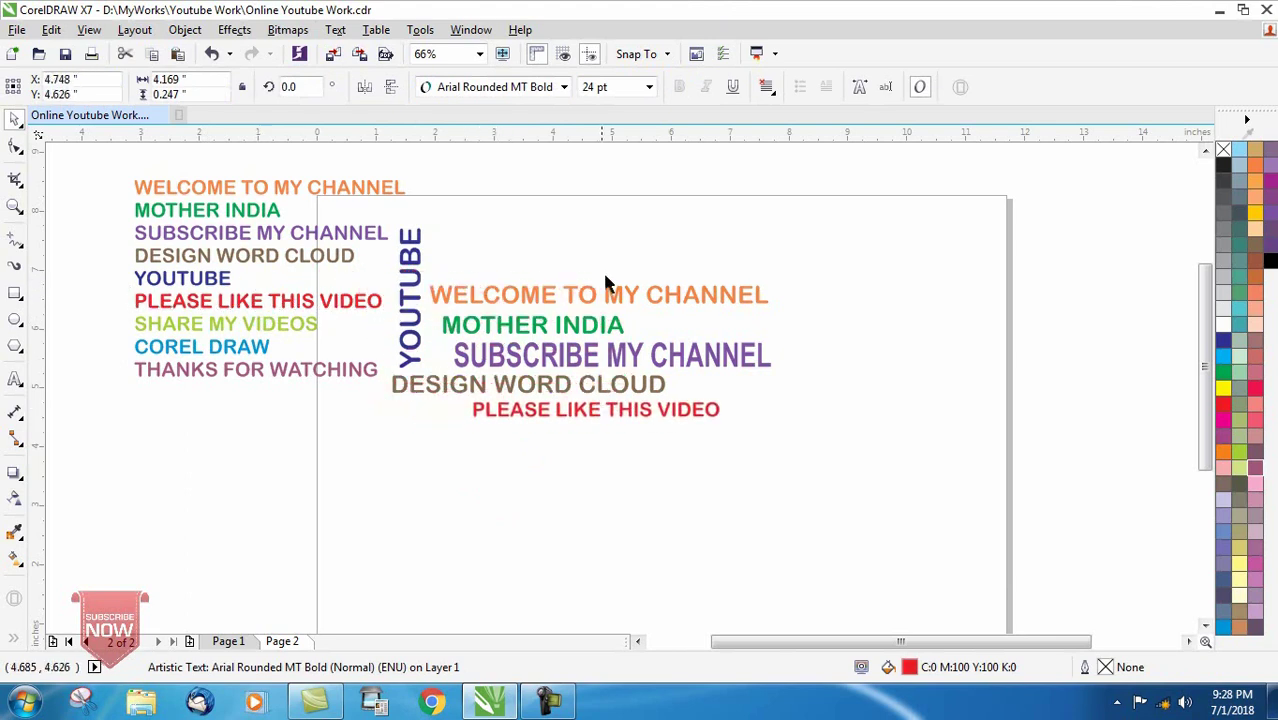
{"action": "double_click", "coordinate": [595, 87]}
{"action": "type", "text": "35"}
{"action": "key", "text": "Return"}
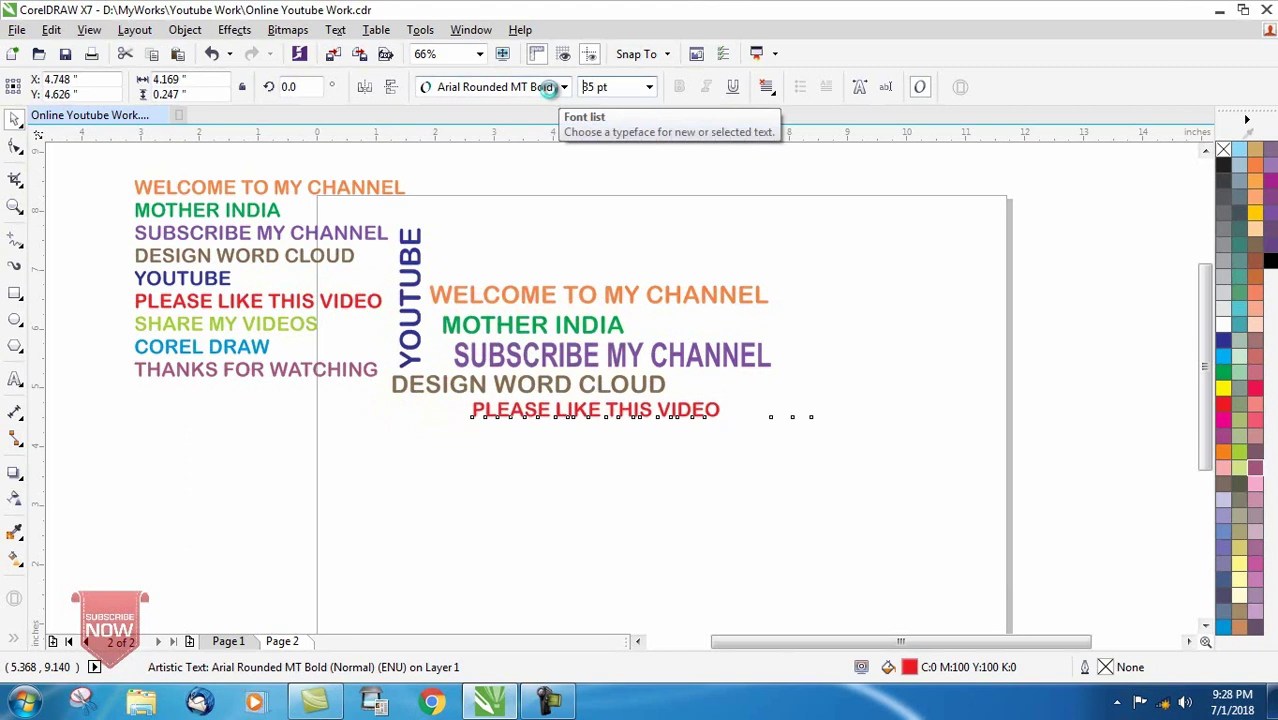
{"action": "left_click_drag", "start_coordinate": [631, 88], "coordinate": [555, 90]}
{"action": "type", "text": "25"}
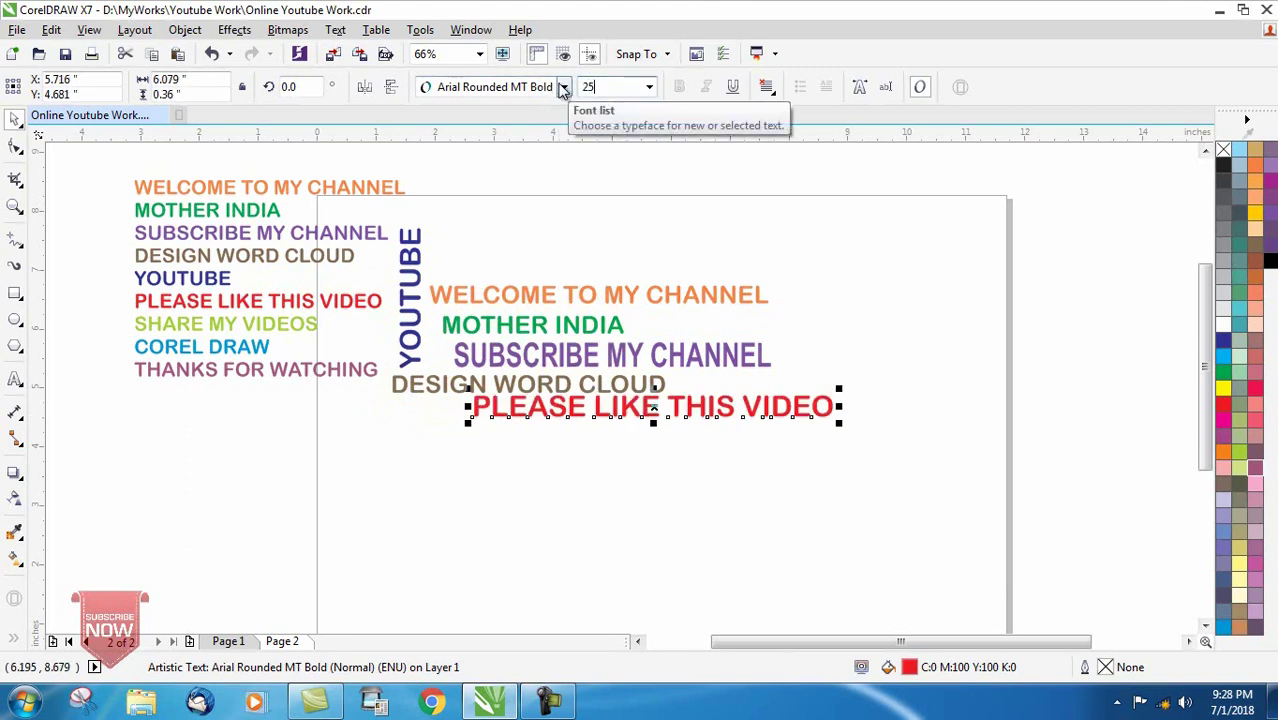
{"action": "key", "text": "Return"}
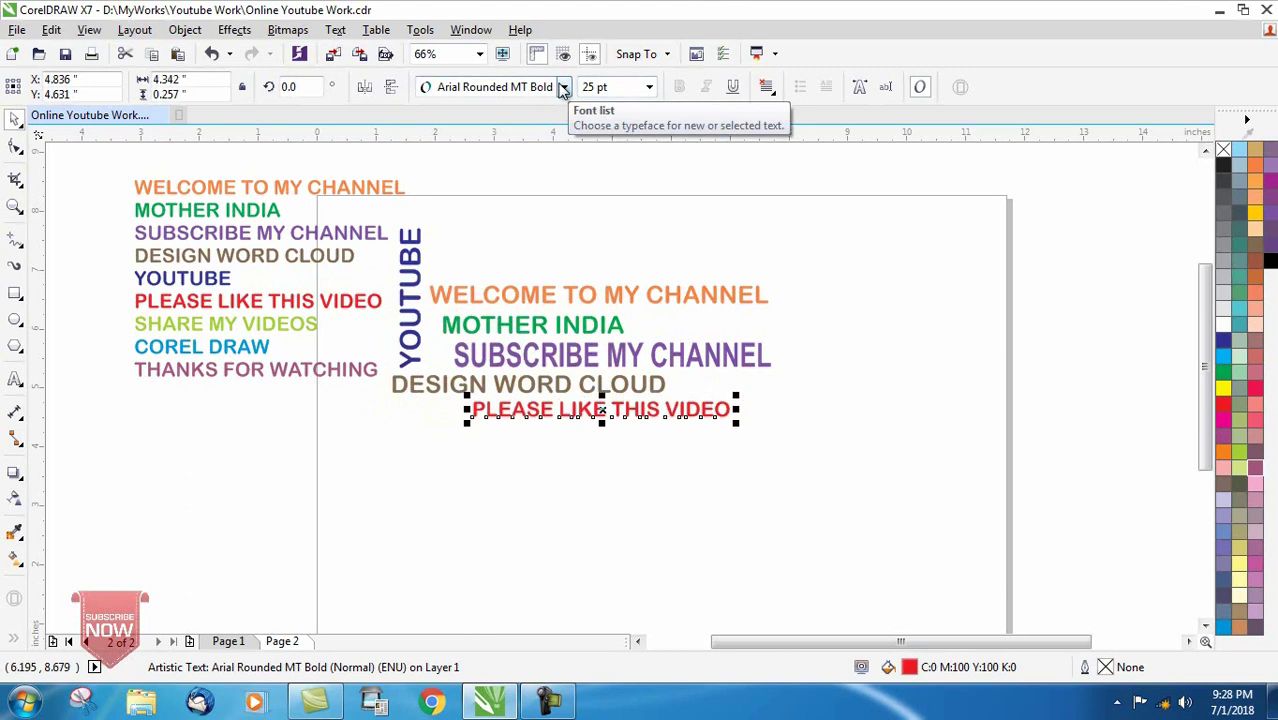
{"action": "left_click_drag", "start_coordinate": [601, 412], "coordinate": [546, 411]}
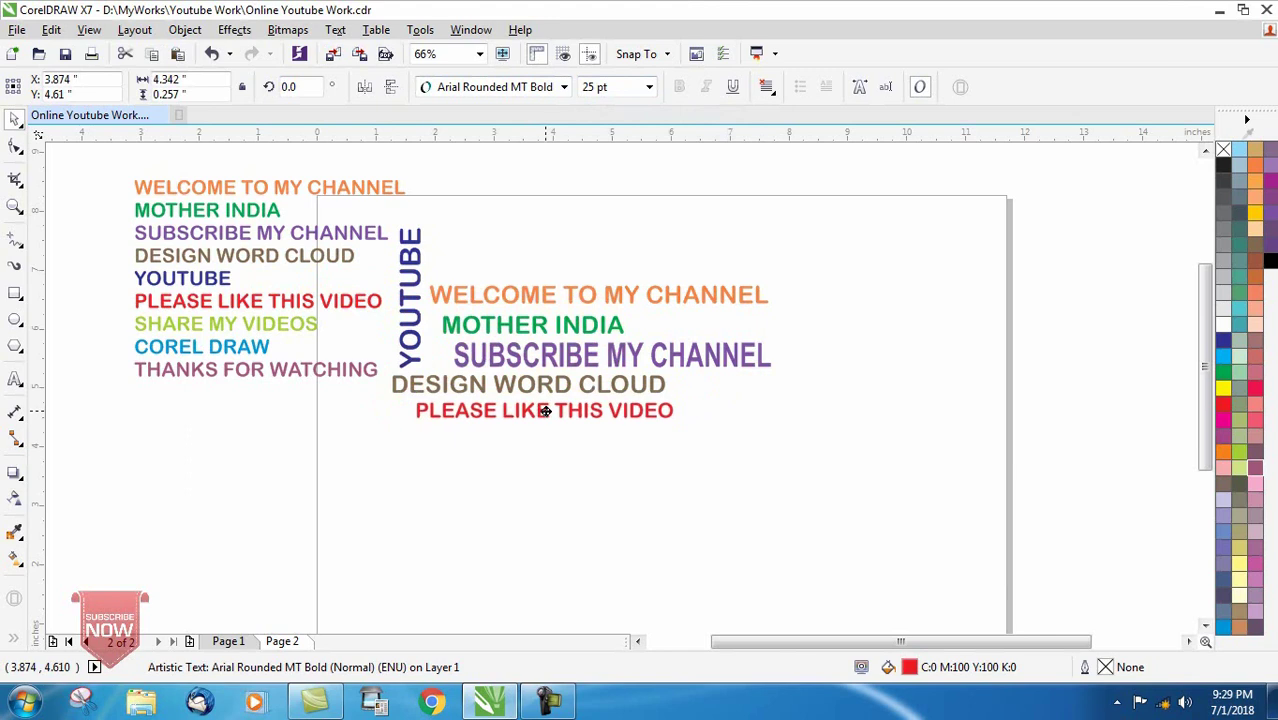
{"action": "mouse_move", "coordinate": [545, 411]}
{"action": "left_mouse_down"}
{"action": "mouse_move", "coordinate": [685, 407]}
{"action": "mouse_move", "coordinate": [691, 386]}
{"action": "left_mouse_up"}
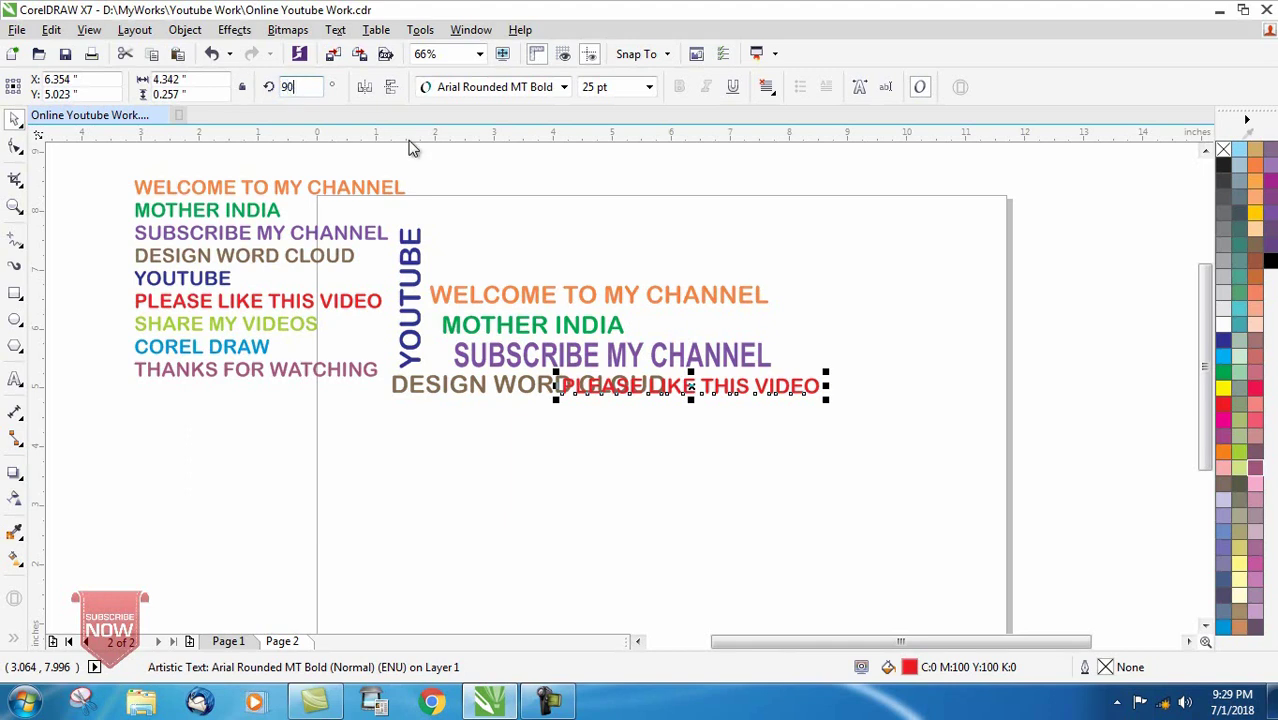
Set PLEASE LIKE THIS VIDEO to 18 pt at 0° rotation, directly below DESIGN WORD CLOUD.
{"action": "key", "text": "Return"}
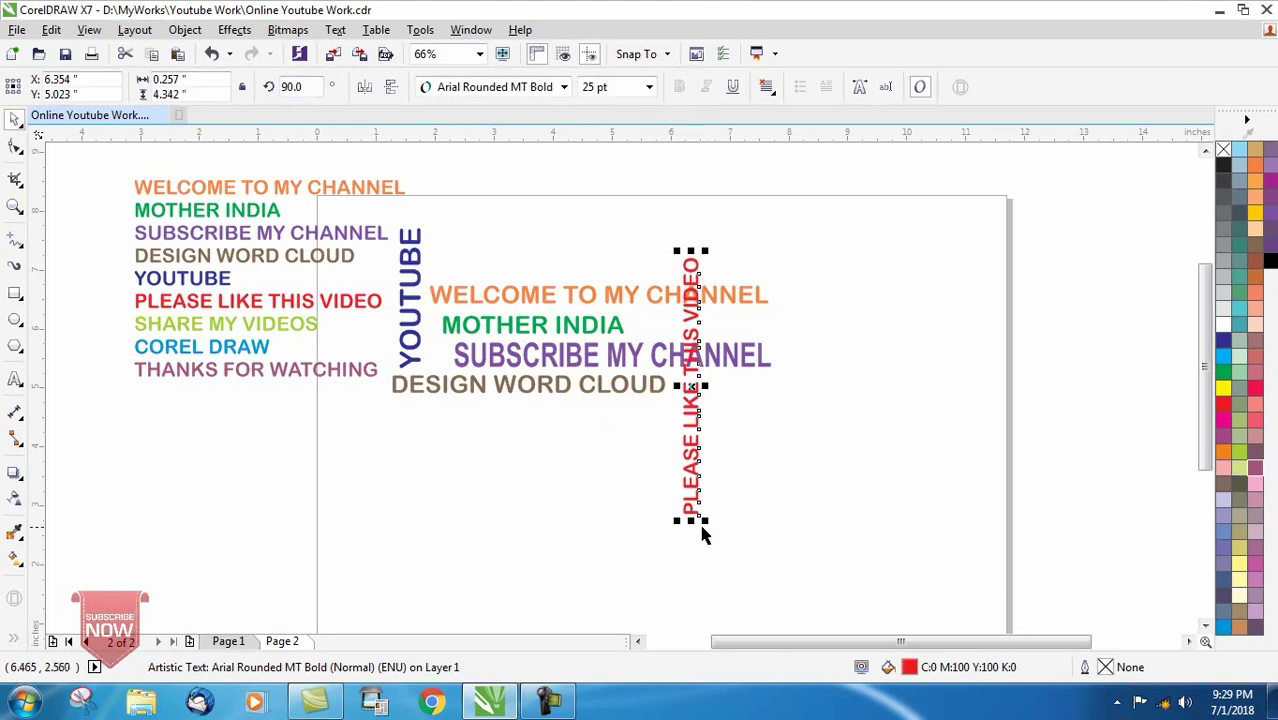
{"action": "mouse_move", "coordinate": [691, 386]}
{"action": "left_mouse_down"}
{"action": "mouse_move", "coordinate": [700, 509]}
{"action": "mouse_move", "coordinate": [685, 505]}
{"action": "left_mouse_up"}
{"action": "left_click", "coordinate": [615, 87]}
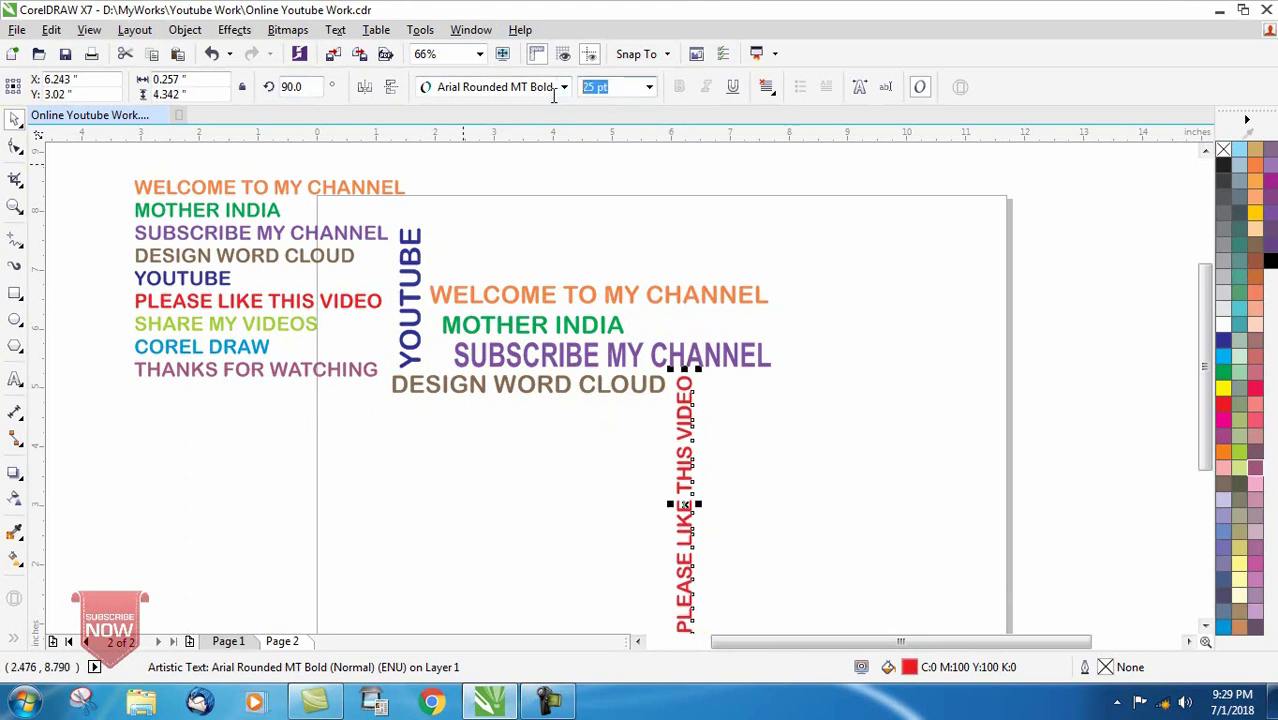
{"action": "type", "text": "18"}
{"action": "key", "text": "Return"}
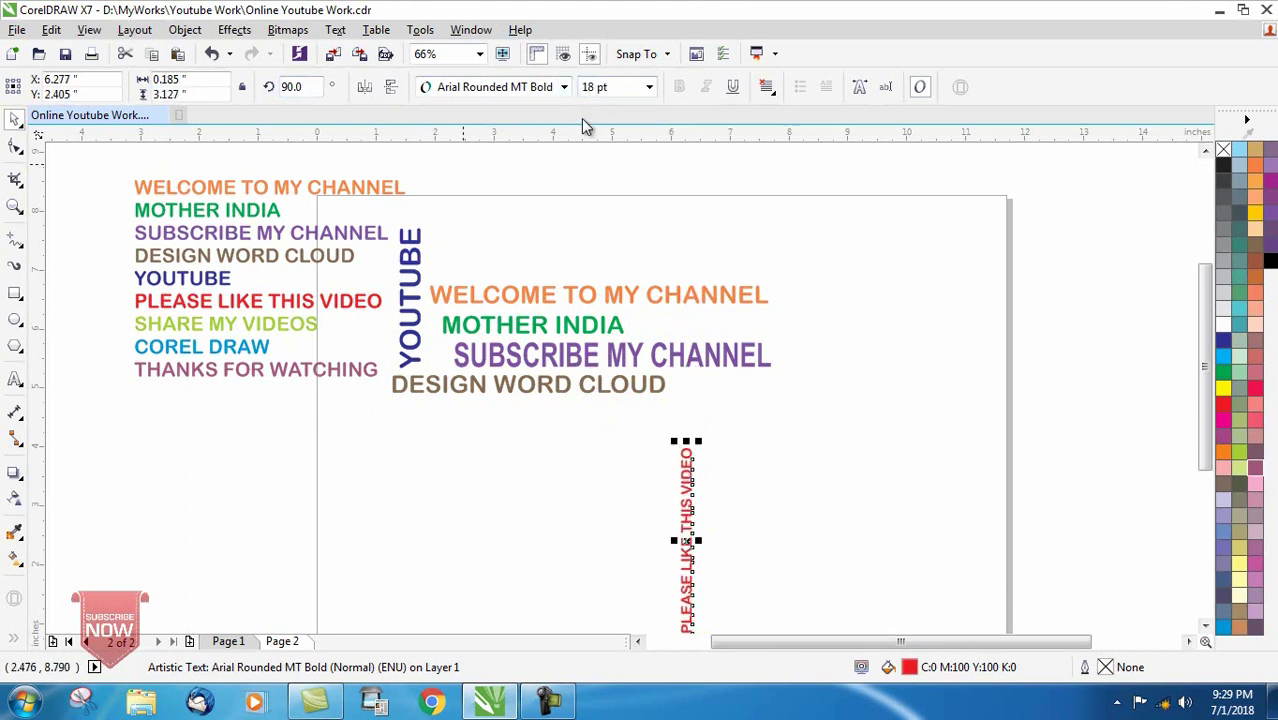
{"action": "left_click_drag", "start_coordinate": [685, 541], "coordinate": [676, 467]}
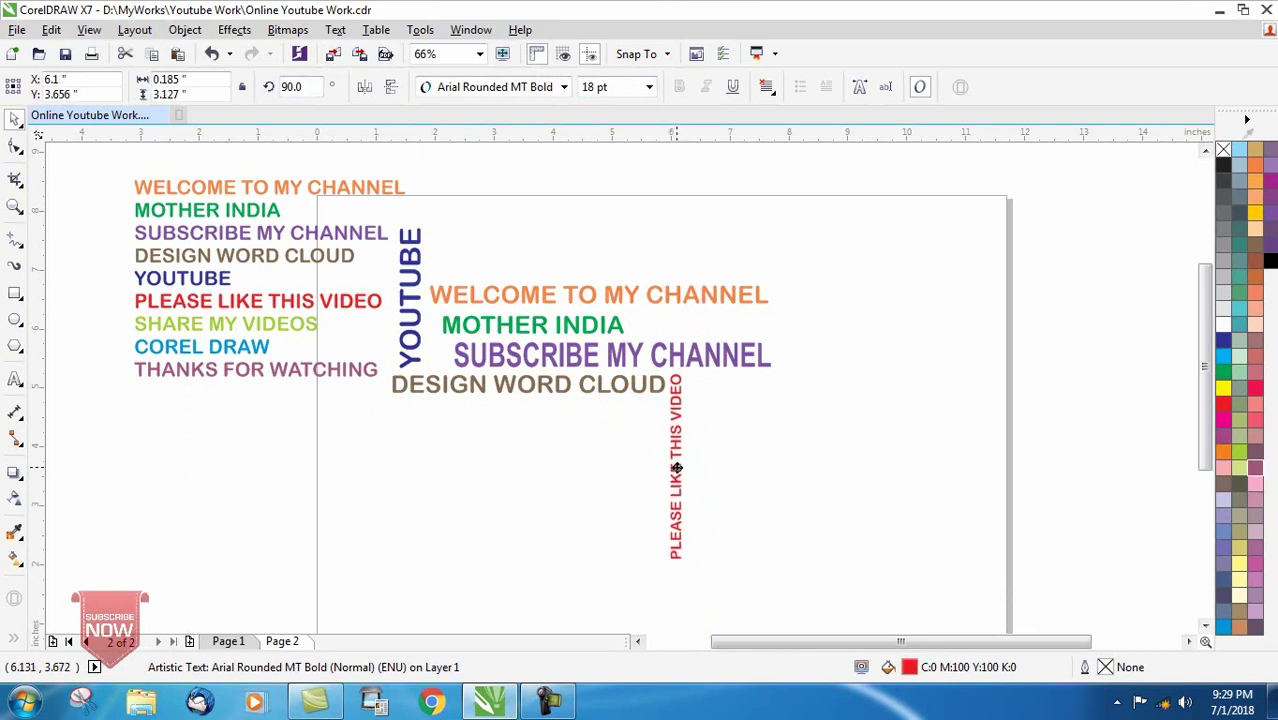
{"action": "left_click_drag", "start_coordinate": [676, 467], "coordinate": [467, 486]}
{"action": "double_click", "coordinate": [310, 88]}
{"action": "type", "text": "0"}
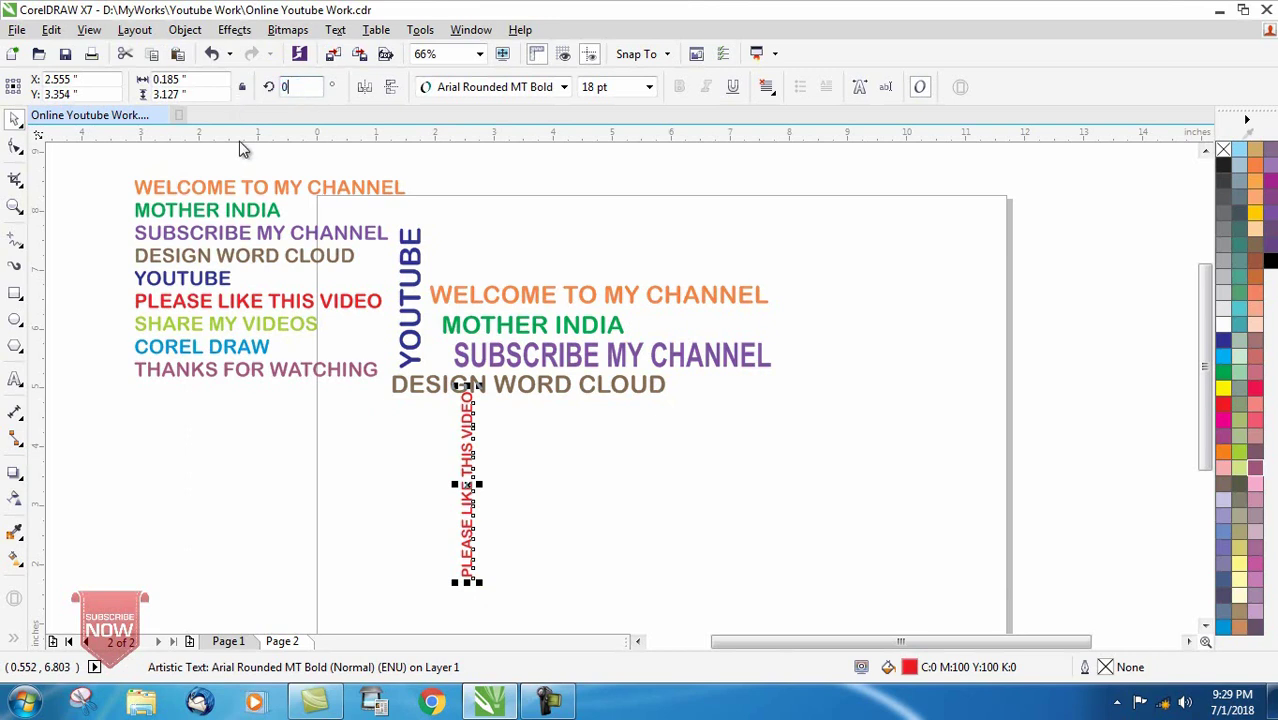
{"action": "key", "text": "Return"}
{"action": "left_click_drag", "start_coordinate": [467, 486], "coordinate": [489, 407]}
Place a 27 pt YOUTUBE copy right of DESIGN WORD CLOUD, turned vertical below CLOUD.
{"action": "left_click", "coordinate": [199, 284]}
{"action": "left_click", "coordinate": [199, 284]}
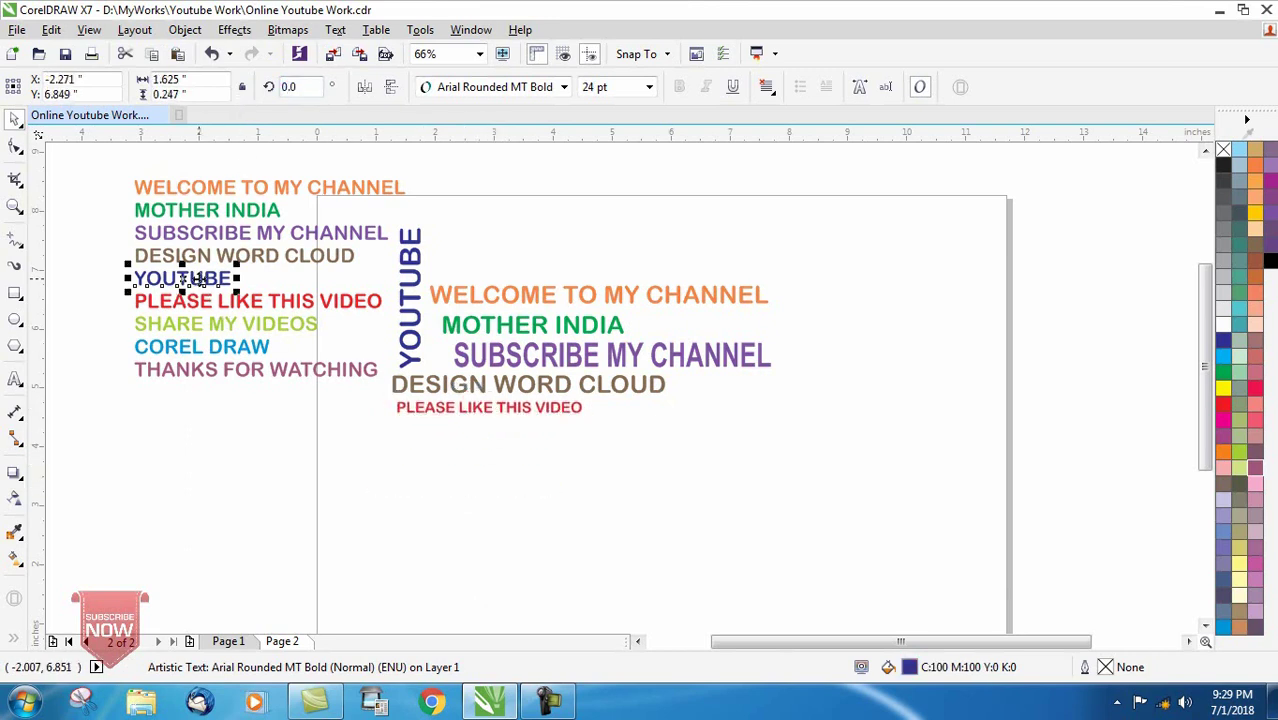
{"action": "left_click_drag", "start_coordinate": [185, 280], "coordinate": [720, 386]}
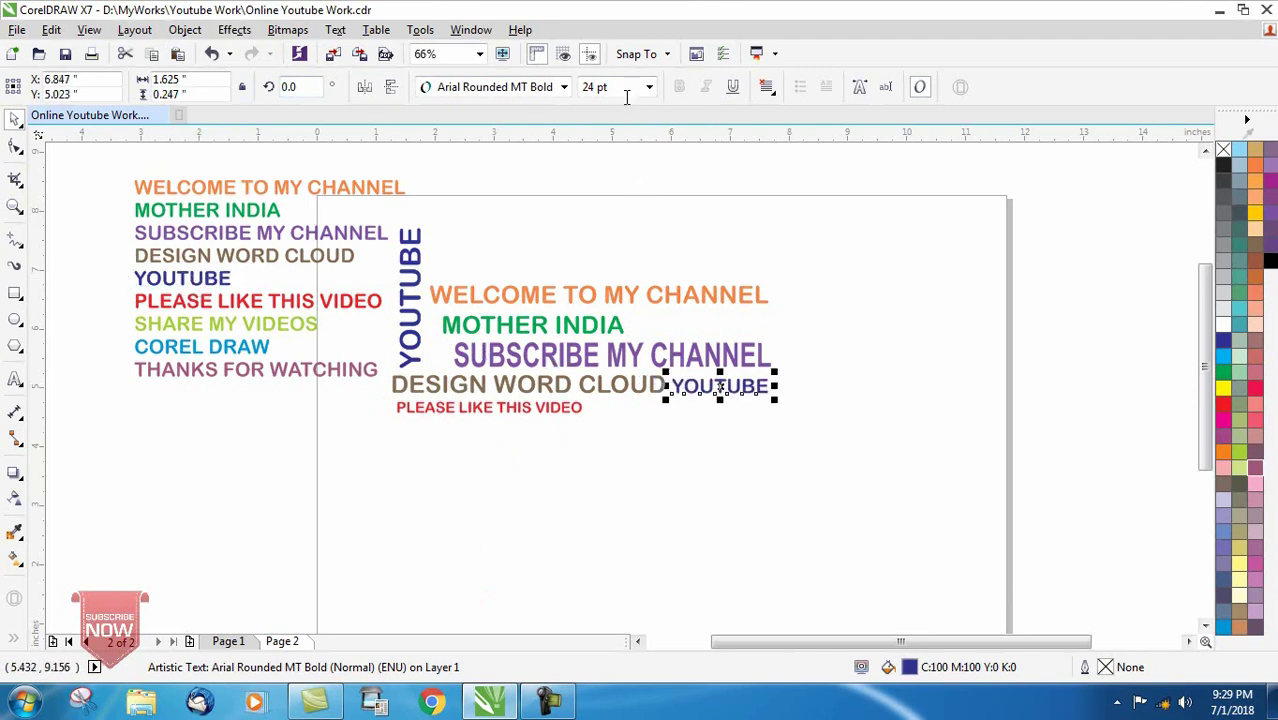
{"action": "left_click", "coordinate": [605, 87]}
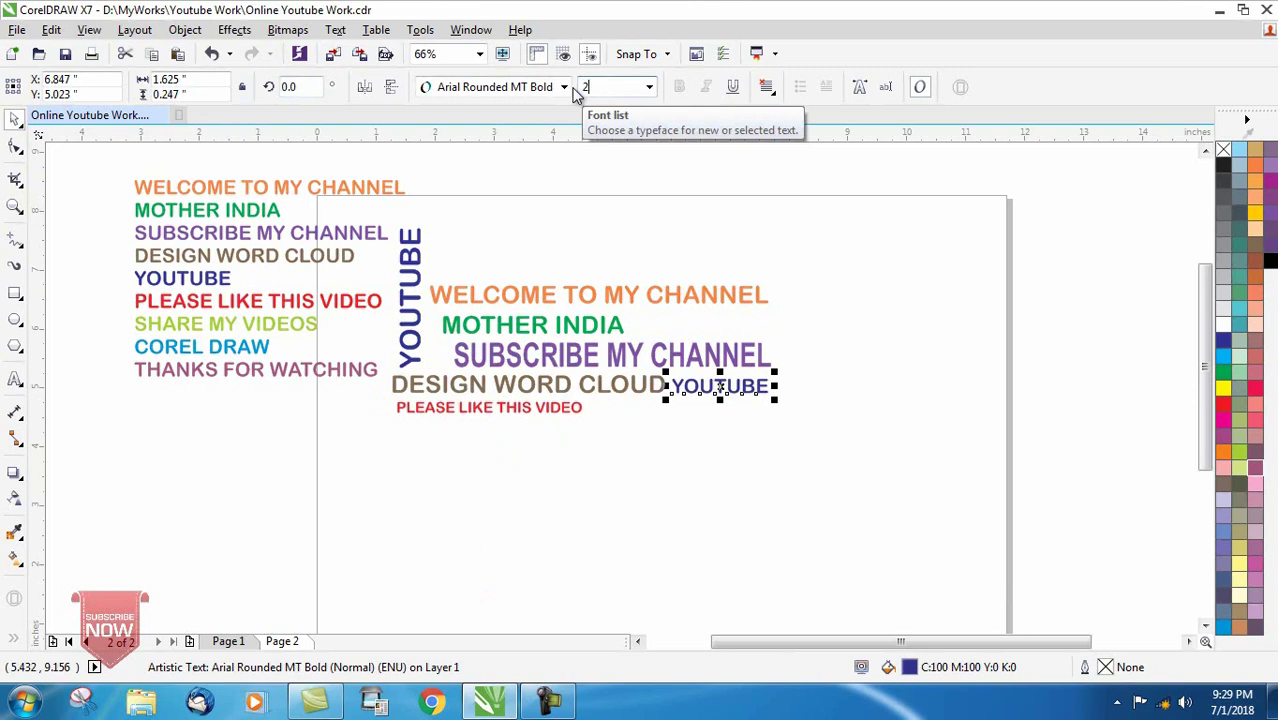
{"action": "type", "text": "7"}
{"action": "key", "text": "Return"}
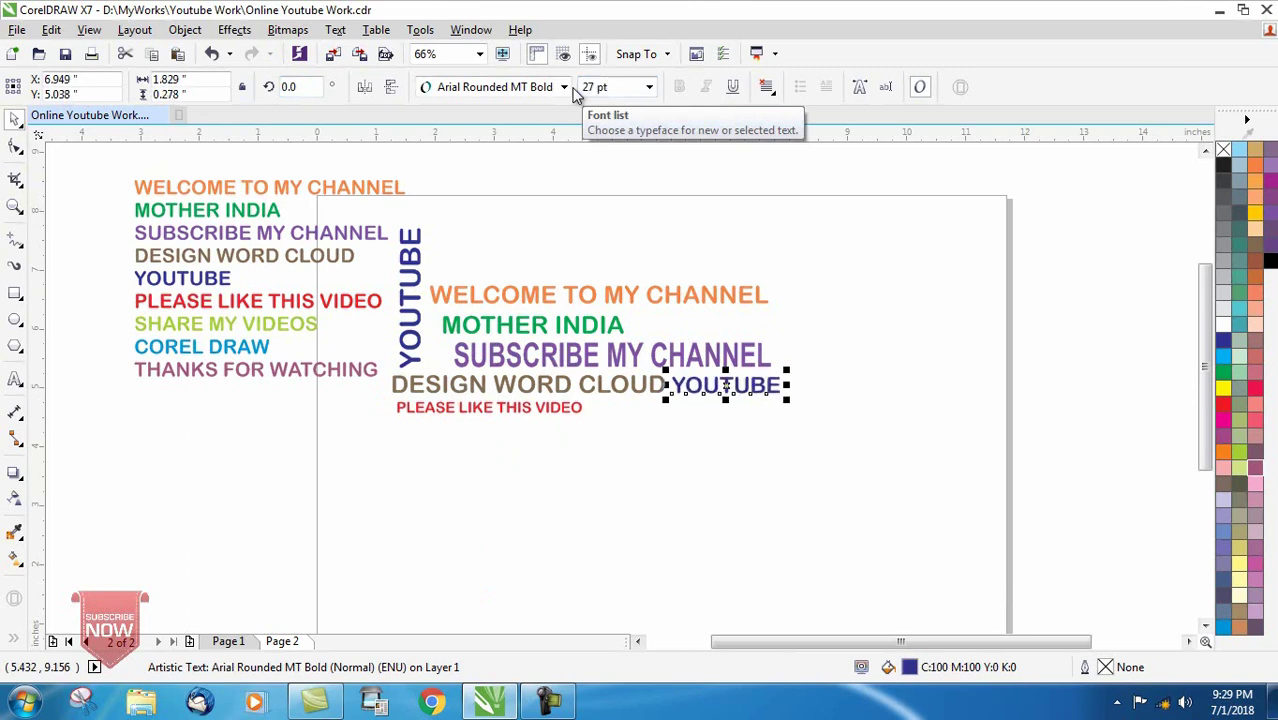
{"action": "left_click", "coordinate": [301, 87]}
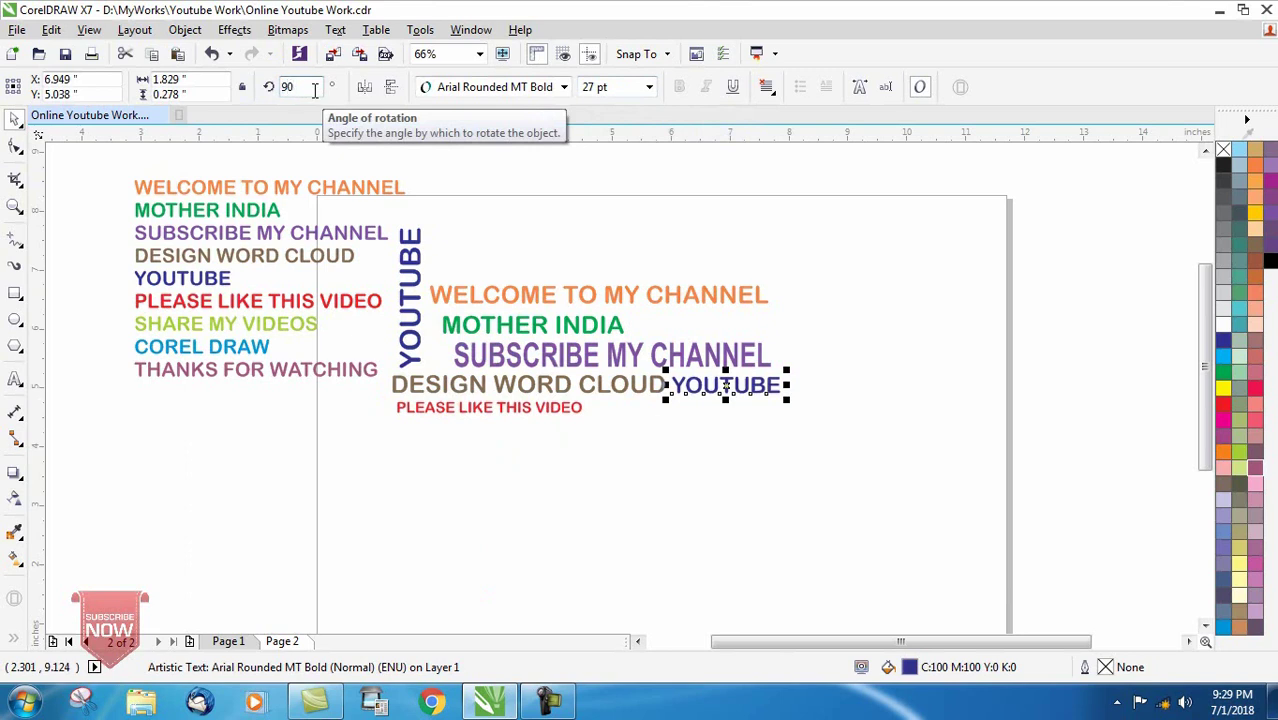
{"action": "key", "text": "Return"}
{"action": "left_click_drag", "start_coordinate": [696, 428], "coordinate": [681, 430]}
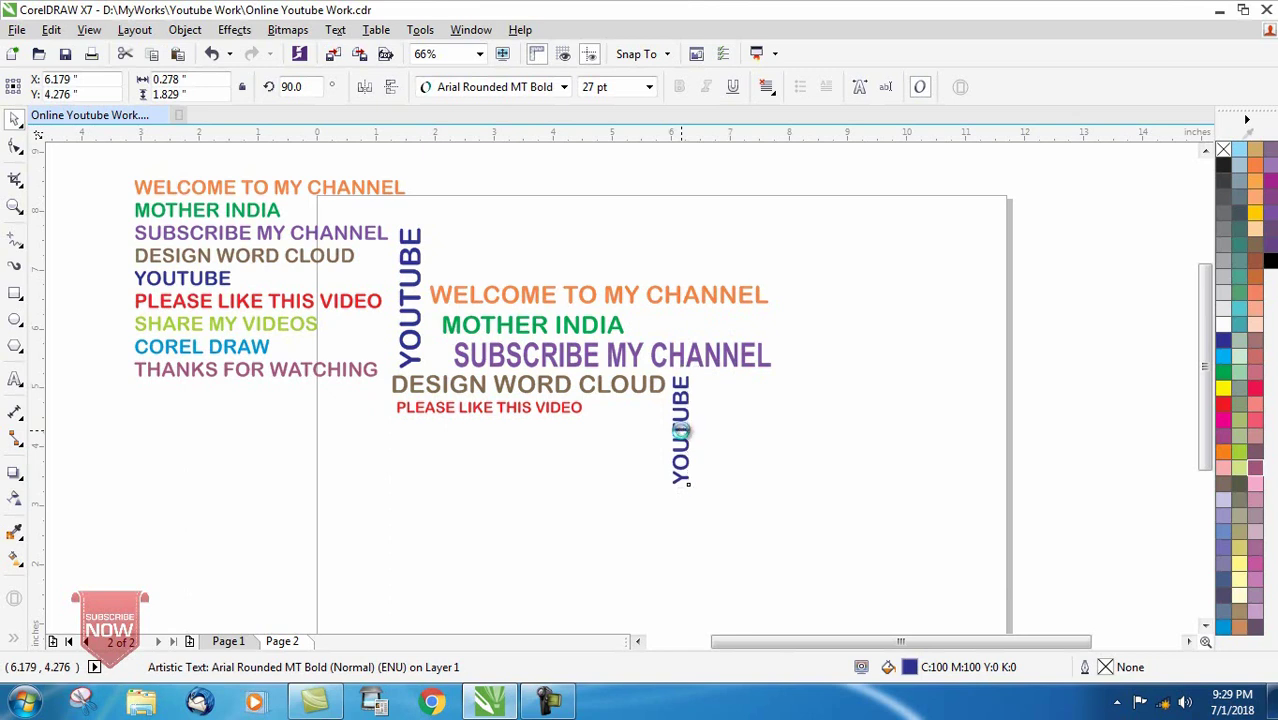
Make a second YOUTUBE copy at 0° rotation just under PLEASE LIKE THIS VIDEO.
{"action": "mouse_move", "coordinate": [681, 430]}
{"action": "left_mouse_down"}
{"action": "mouse_move", "coordinate": [656, 457]}
{"action": "mouse_move", "coordinate": [467, 446]}
{"action": "left_mouse_up"}
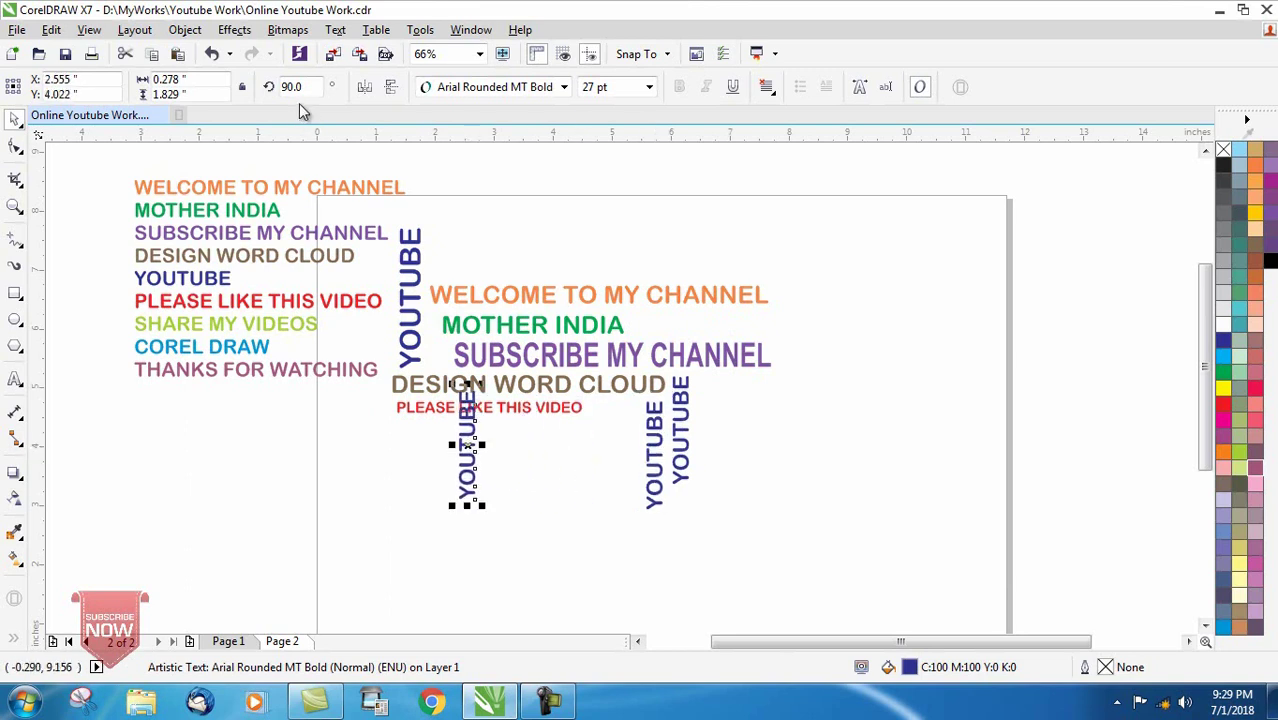
{"action": "left_click_drag", "start_coordinate": [304, 86], "coordinate": [278, 86]}
{"action": "type", "text": "0"}
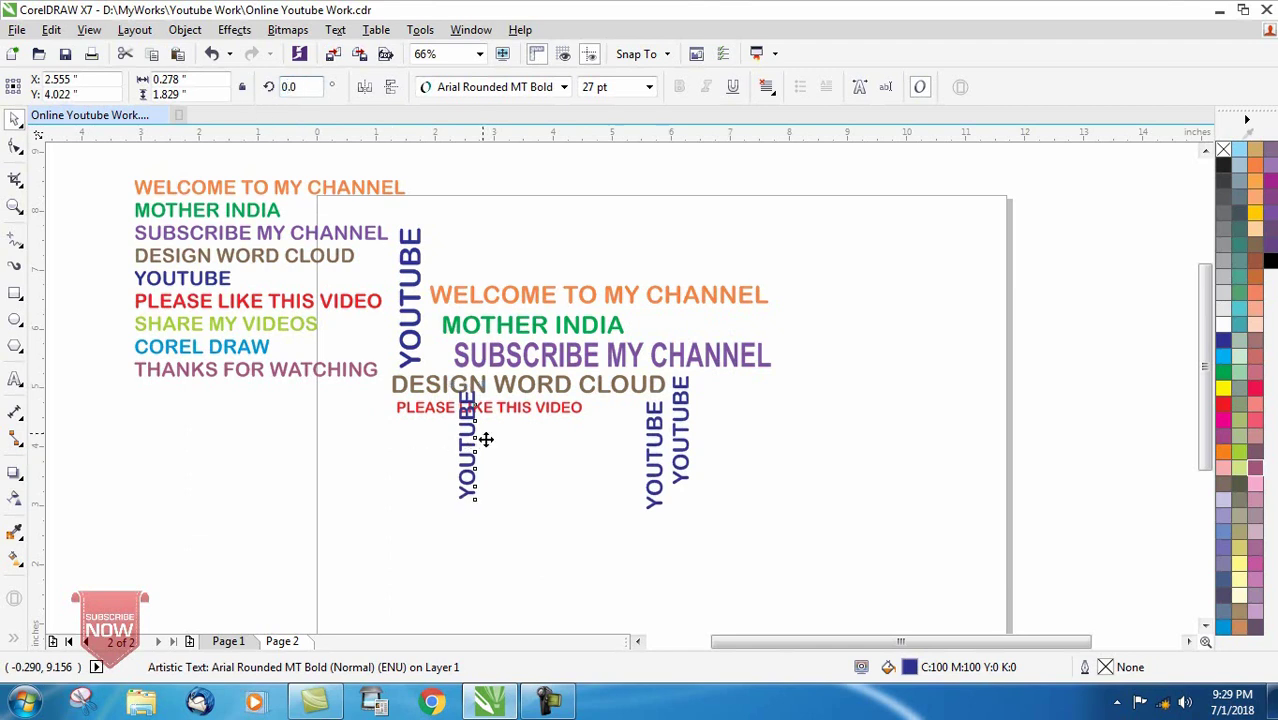
{"action": "key", "text": "Return"}
{"action": "left_click_drag", "start_coordinate": [474, 455], "coordinate": [454, 438]}
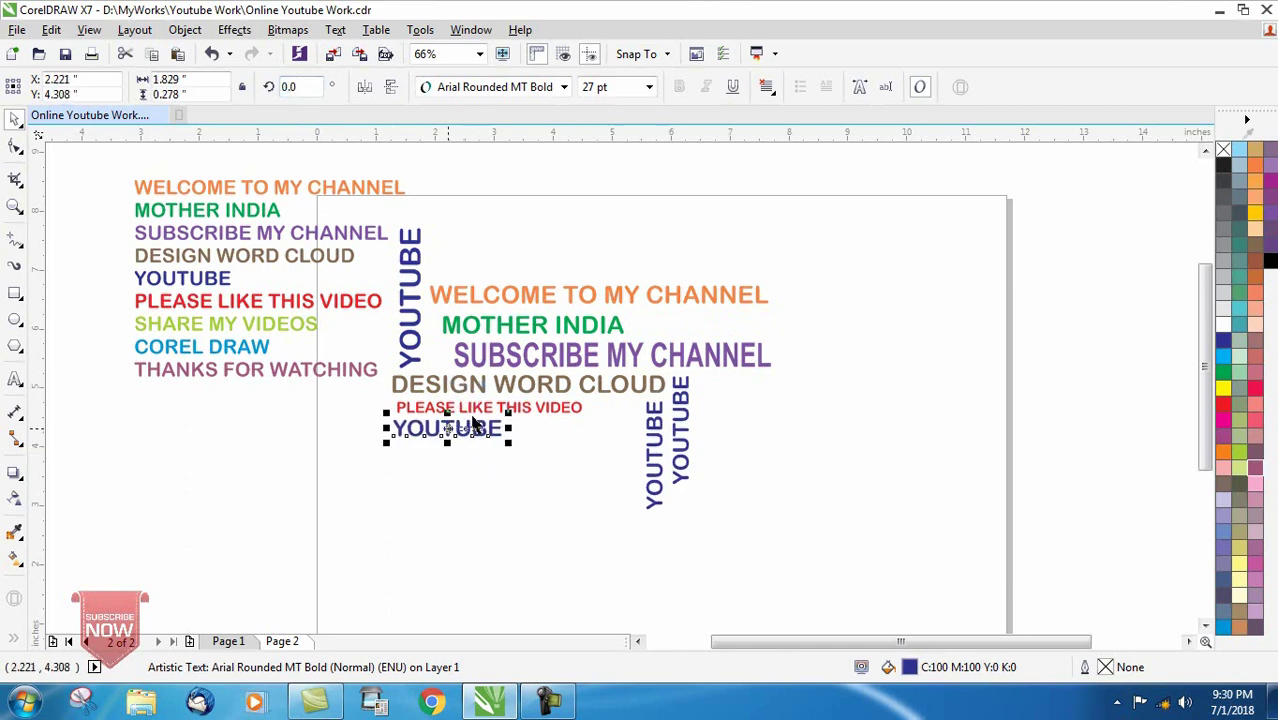
{"action": "left_click", "coordinate": [481, 411]}
{"action": "left_click", "coordinate": [617, 87]}
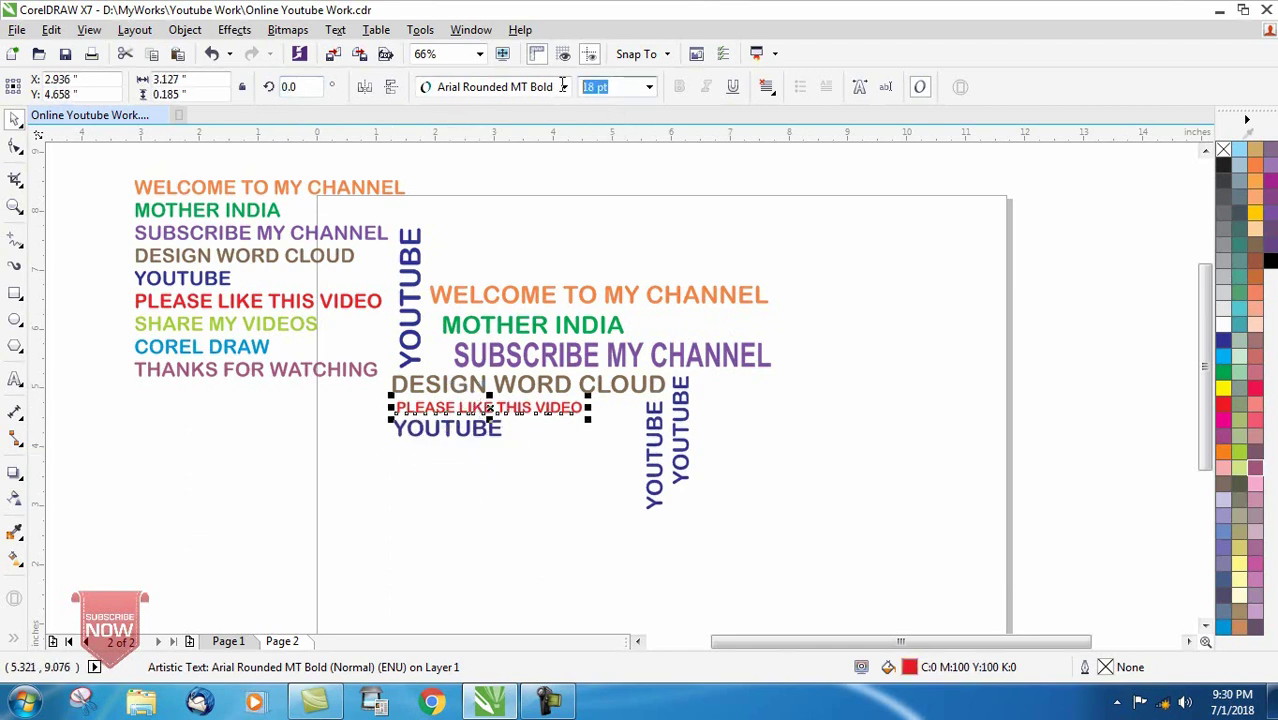
Apply 23 pt to PLEASE LIKE THIS VIDEO and nudge both YOUTUBE copies into place.
{"action": "type", "text": "2"}
{"action": "key", "text": "Return"}
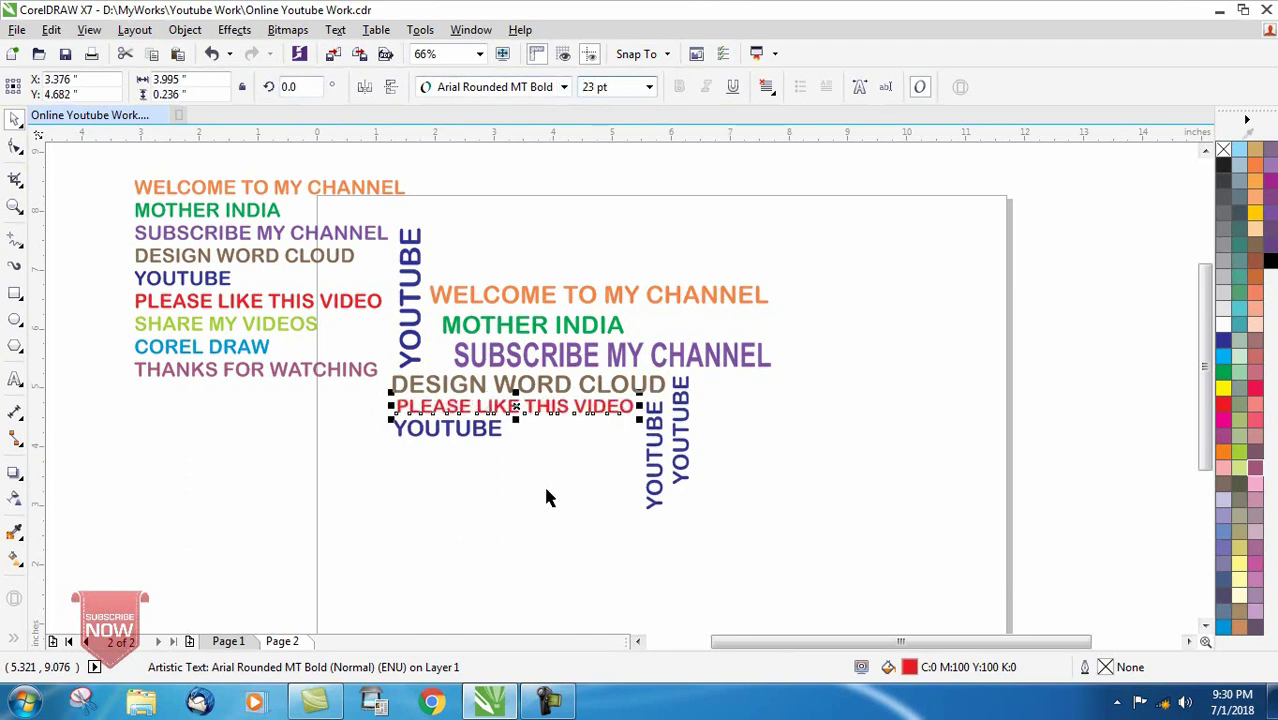
{"action": "left_click", "coordinate": [543, 483]}
{"action": "left_click", "coordinate": [622, 410]}
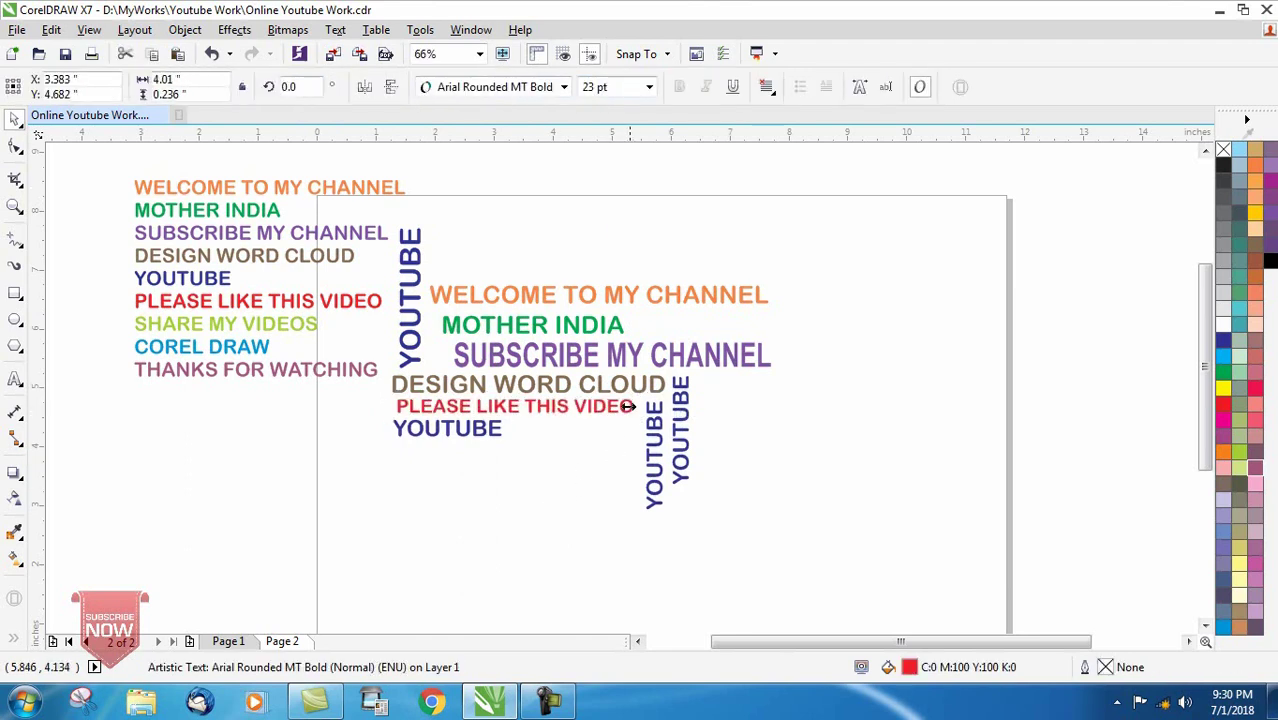
{"action": "left_click", "coordinate": [487, 481]}
{"action": "left_click_drag", "start_coordinate": [448, 428], "coordinate": [455, 429]}
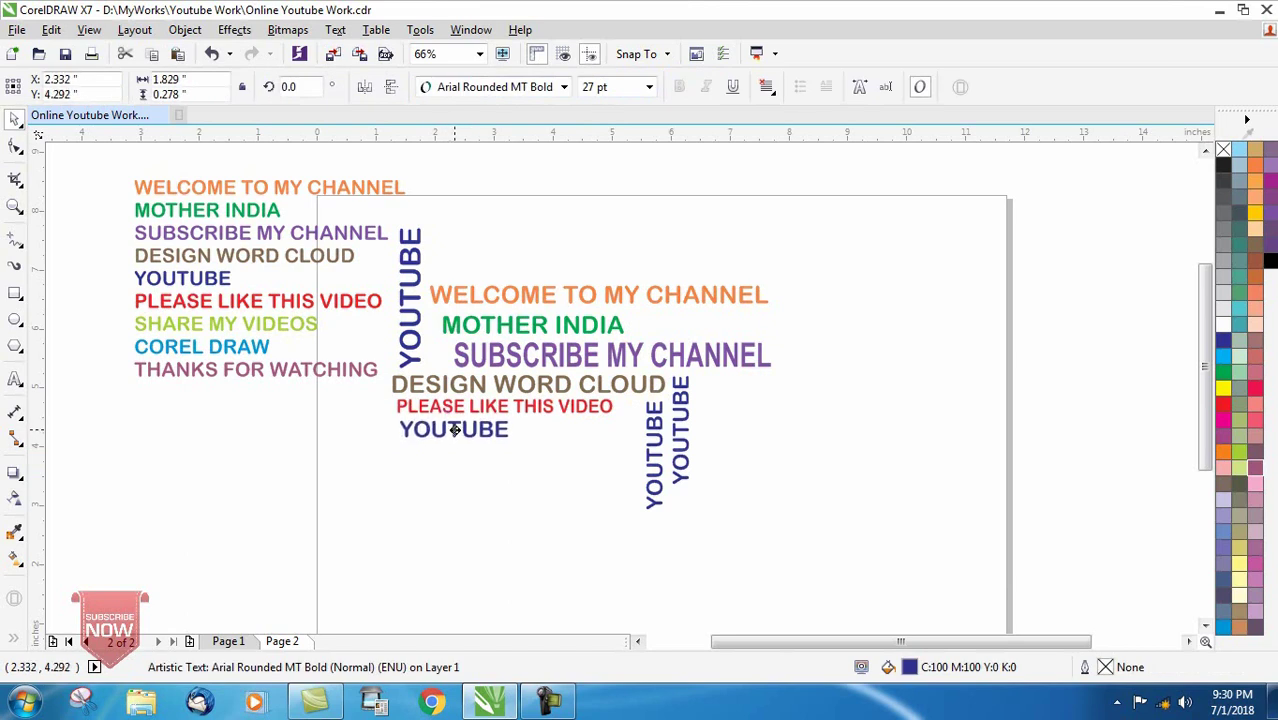
{"action": "left_click", "coordinate": [459, 494]}
{"action": "left_click", "coordinate": [408, 297]}
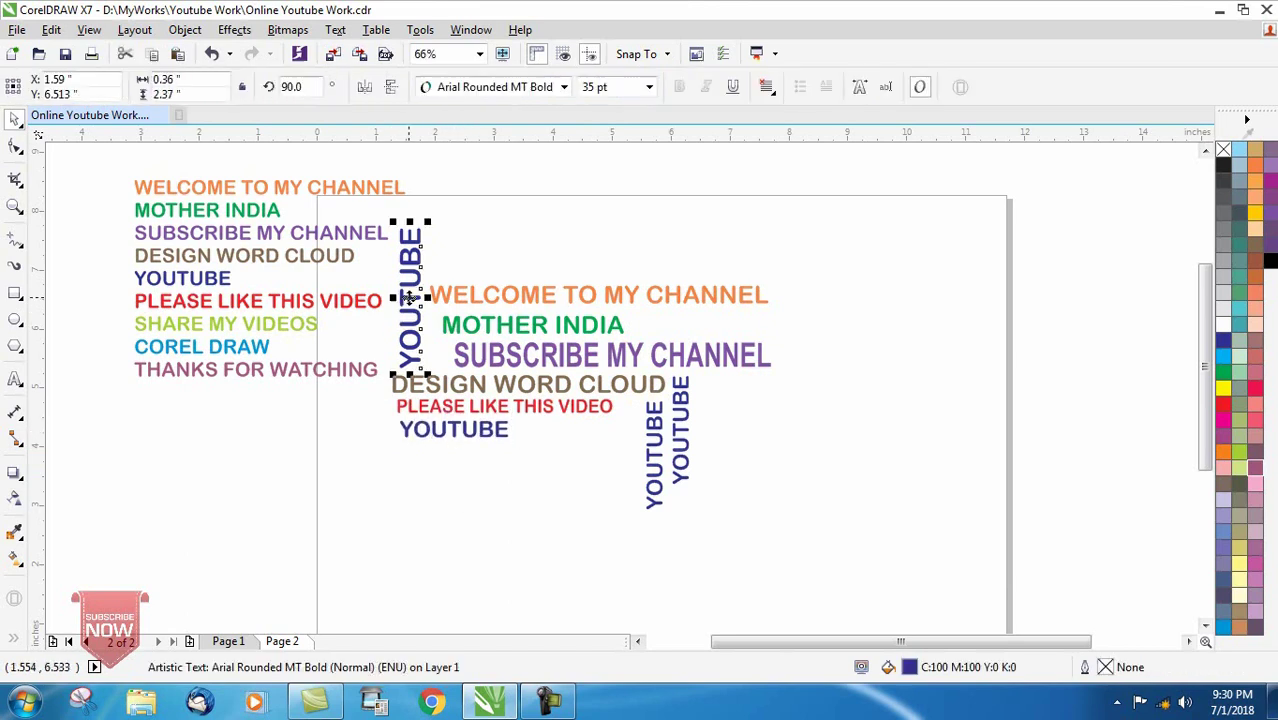
{"action": "left_click_drag", "start_coordinate": [421, 356], "coordinate": [424, 354]}
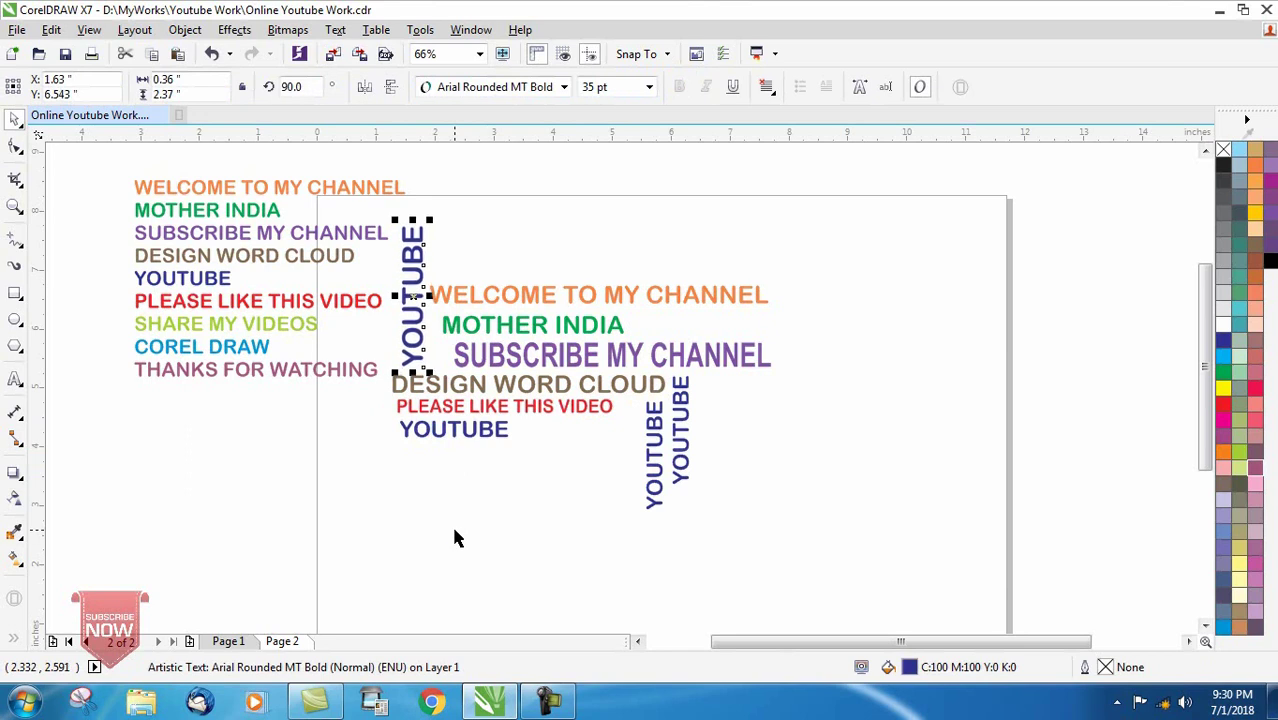
{"action": "left_click", "coordinate": [477, 553]}
Place a vertical 26.77 pt MOTHER INDIA copy beside the tall left YOUTUBE.
{"action": "left_click", "coordinate": [531, 324]}
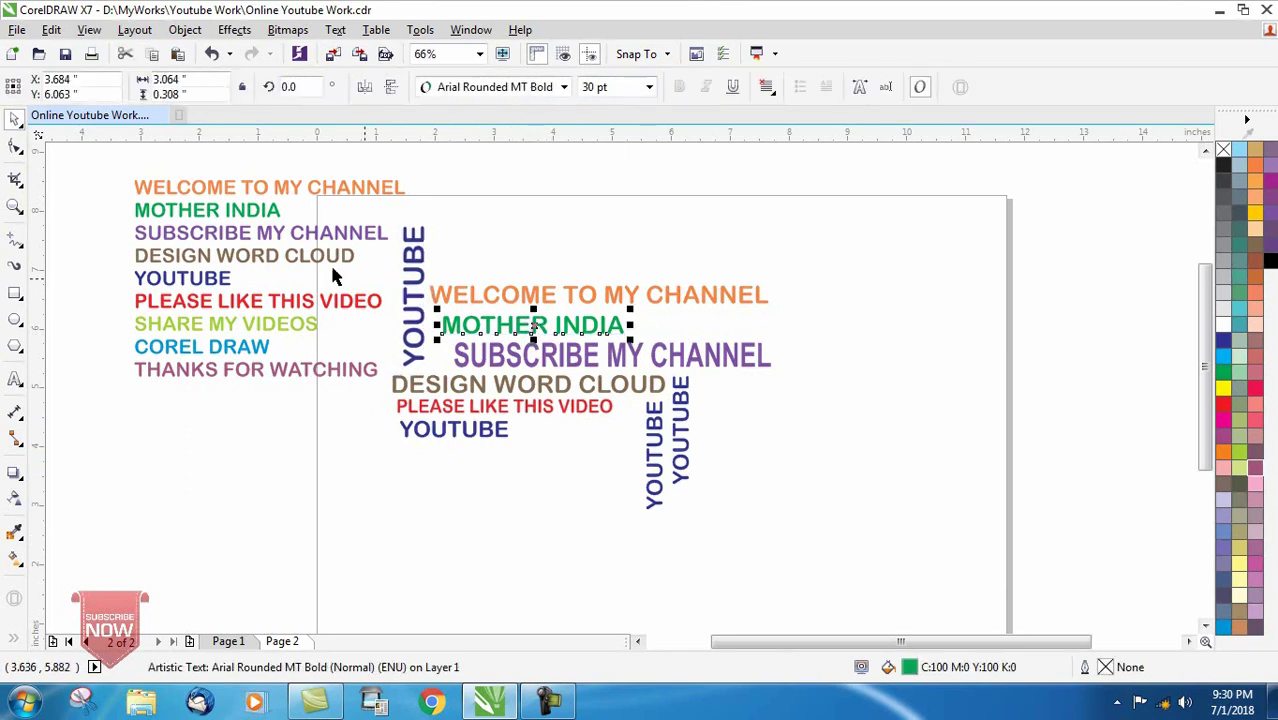
{"action": "left_click", "coordinate": [211, 216]}
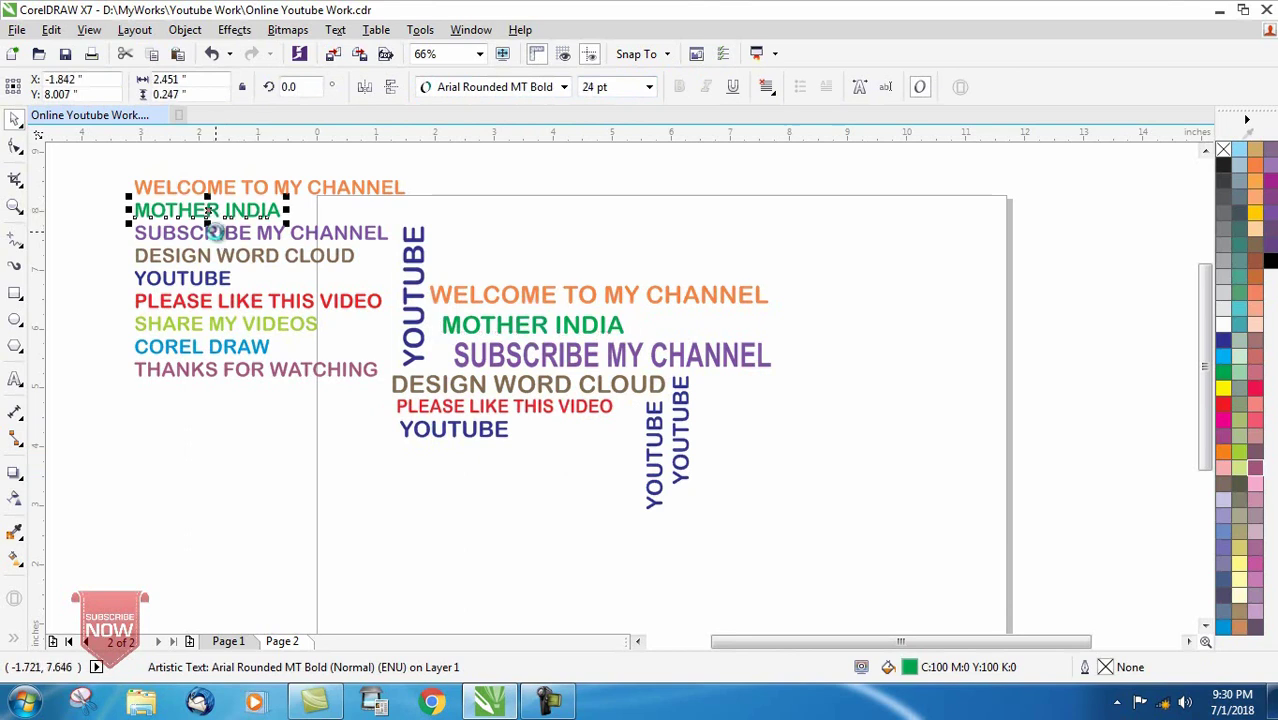
{"action": "left_click_drag", "start_coordinate": [208, 212], "coordinate": [373, 299]}
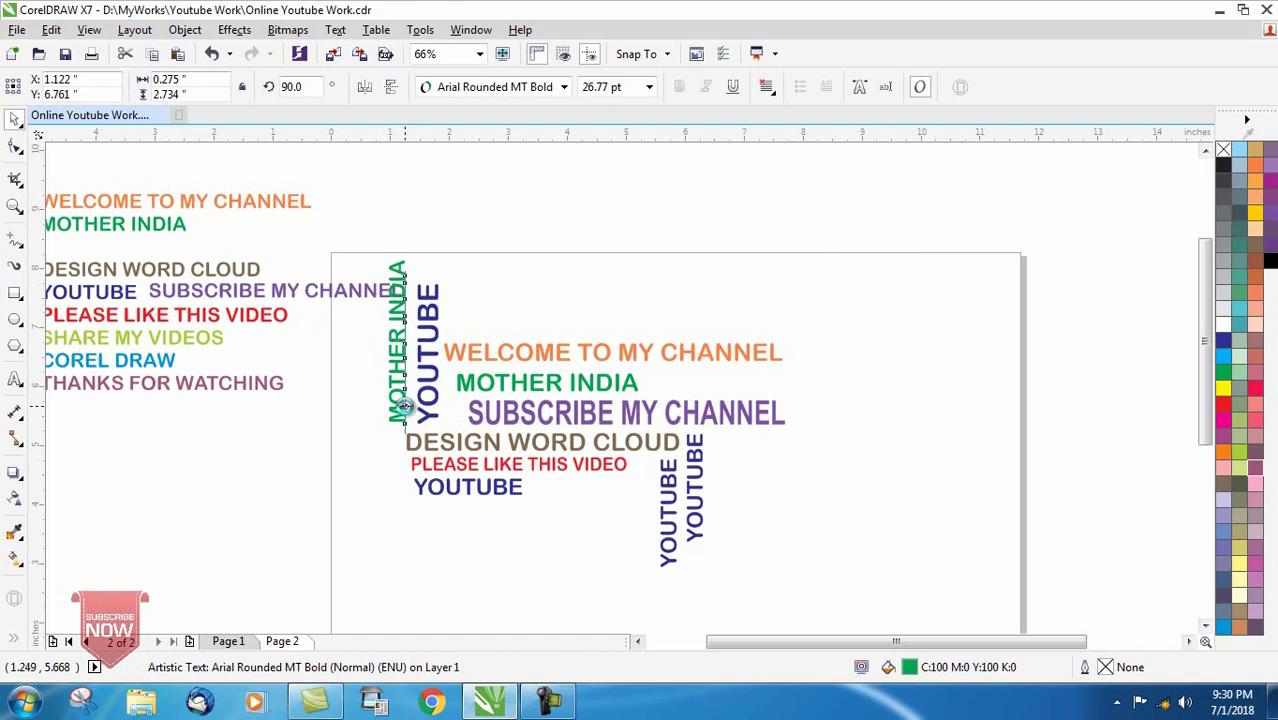
{"action": "left_click_drag", "start_coordinate": [403, 407], "coordinate": [406, 409]}
{"action": "left_click", "coordinate": [506, 583]}
{"action": "left_click", "coordinate": [241, 316]}
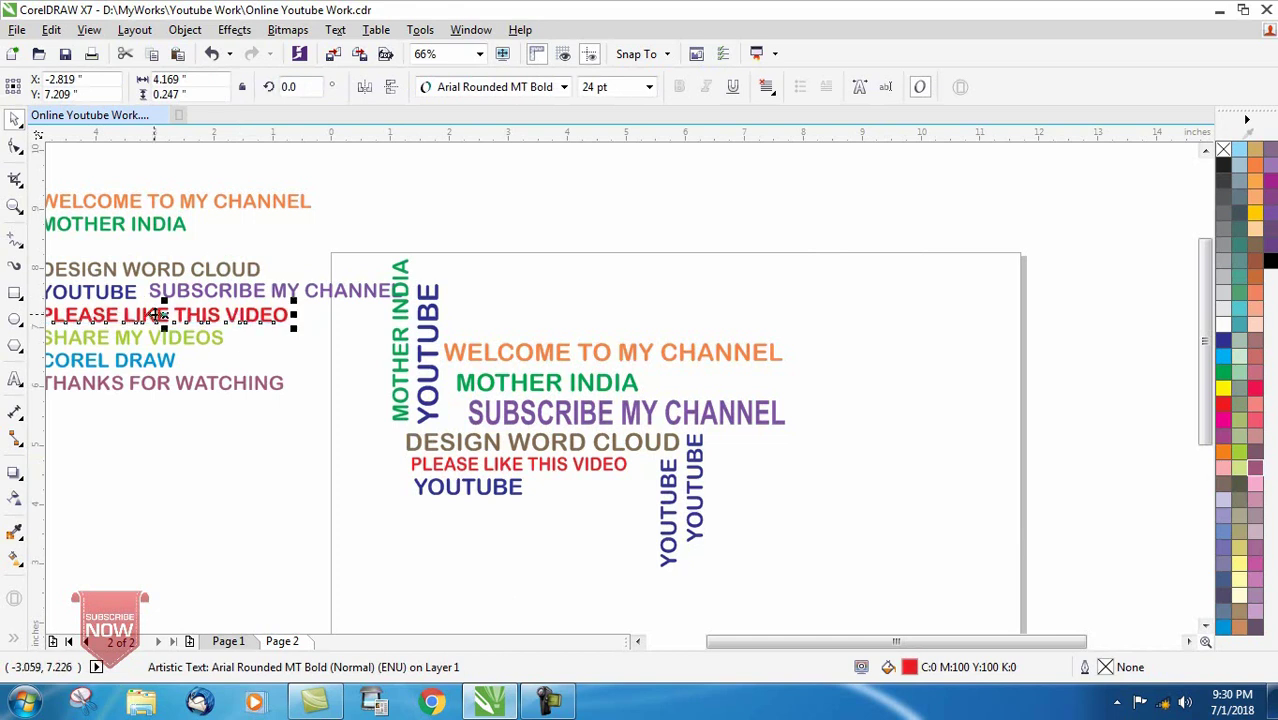
{"action": "mouse_move", "coordinate": [165, 316]}
{"action": "left_mouse_down"}
{"action": "mouse_move", "coordinate": [627, 435]}
{"action": "mouse_move", "coordinate": [733, 491]}
{"action": "left_mouse_up"}
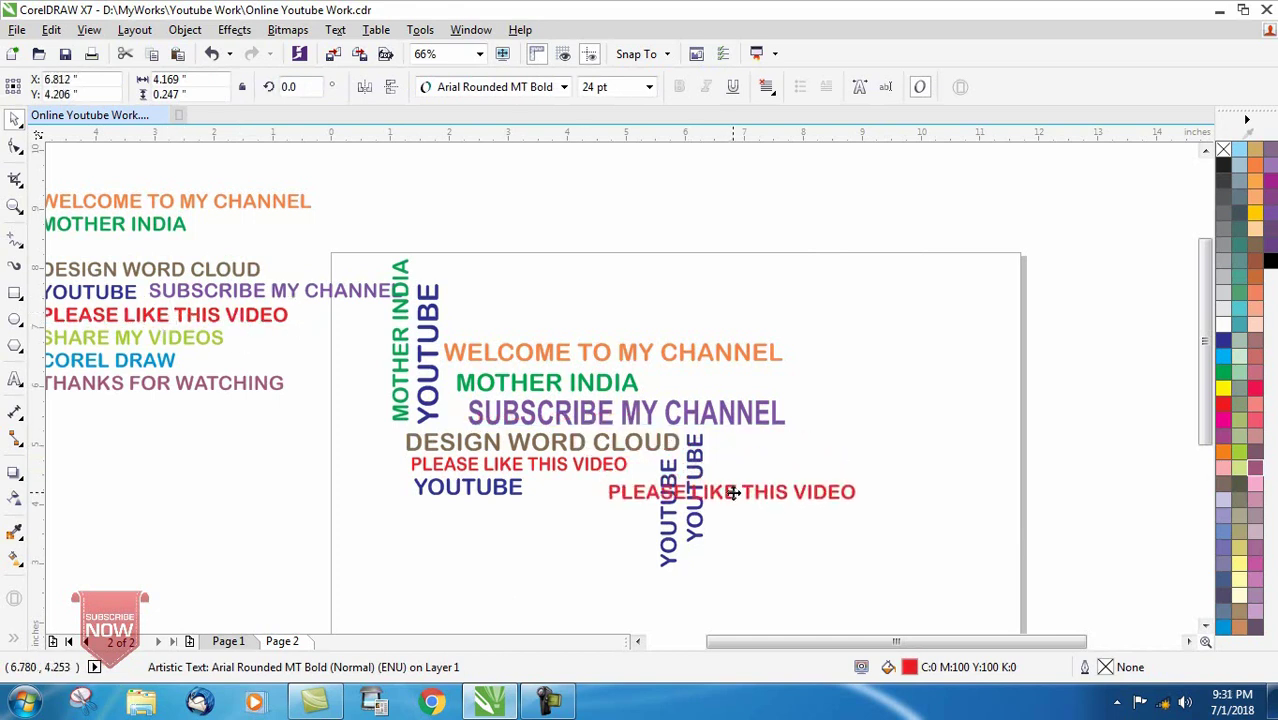
{"action": "left_click_drag", "start_coordinate": [620, 87], "coordinate": [585, 87]}
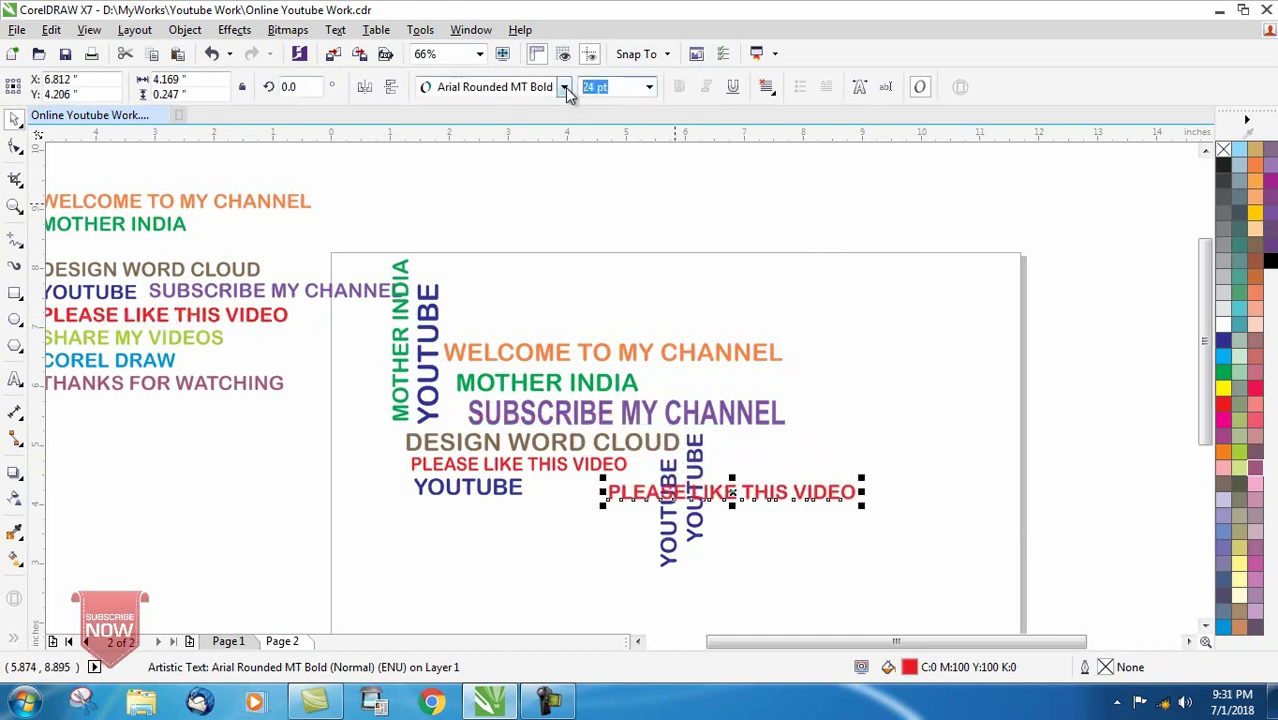
{"action": "type", "text": "30"}
{"action": "key", "text": "Return"}
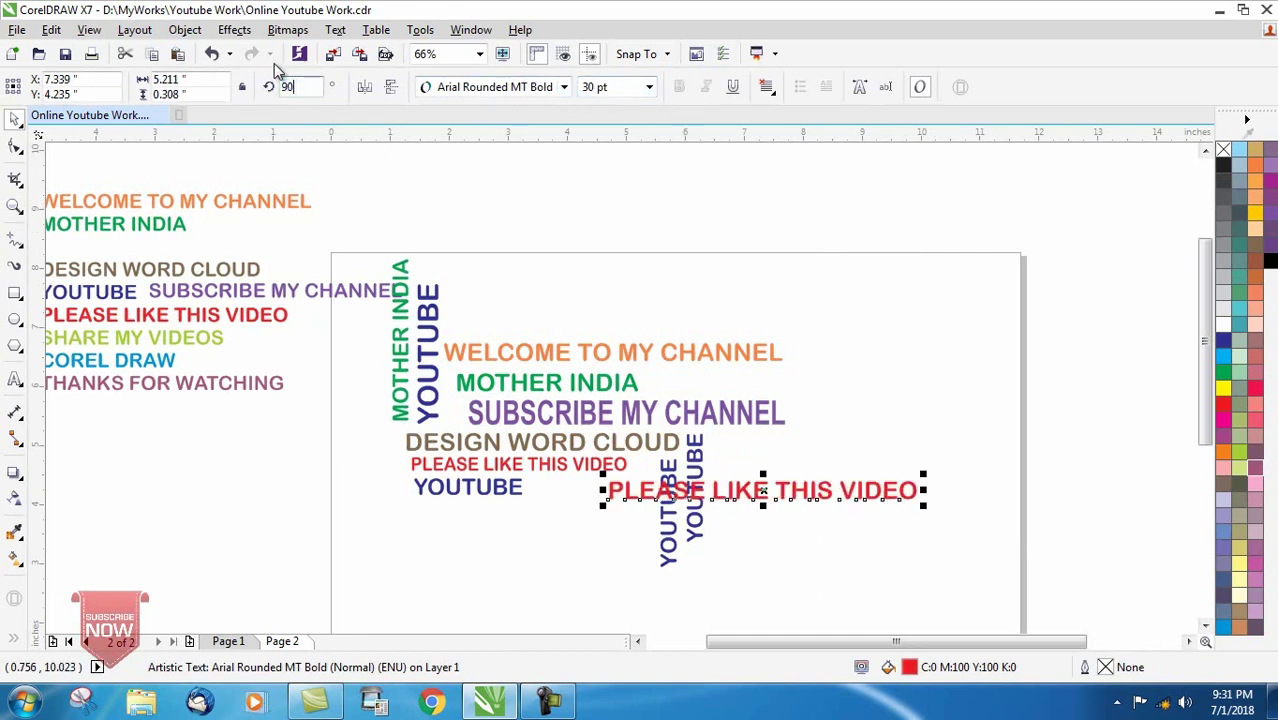
{"action": "key", "text": "Return"}
{"action": "scroll", "coordinate": [688, 352], "scroll_direction": "down", "scroll_amount": 2}
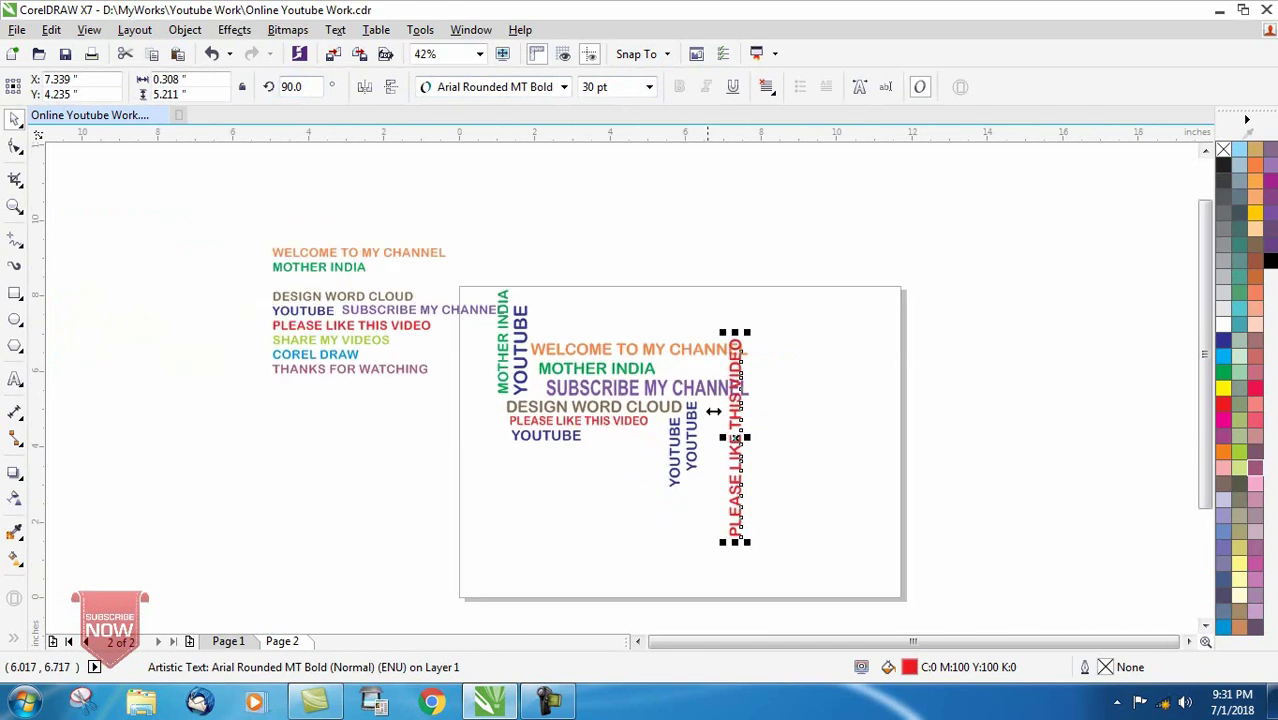
{"action": "left_click_drag", "start_coordinate": [735, 440], "coordinate": [707, 501]}
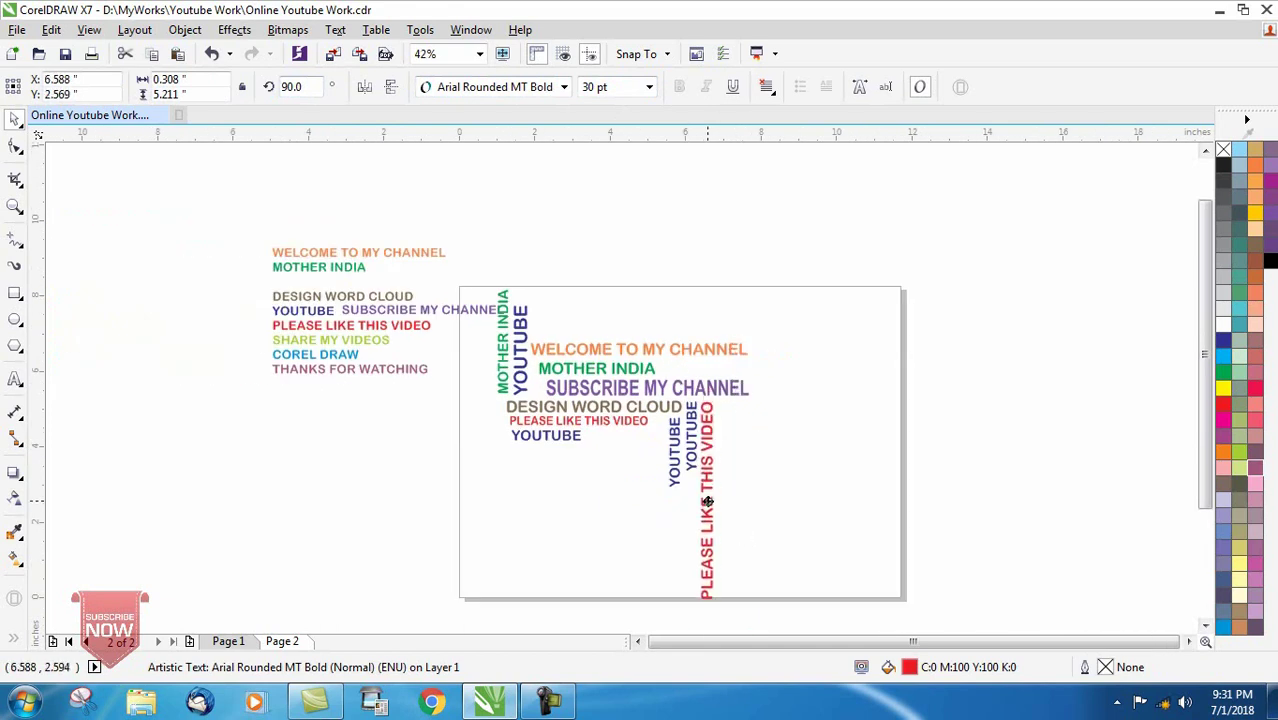
{"action": "left_click_drag", "start_coordinate": [707, 605], "coordinate": [708, 525]}
{"action": "left_click", "coordinate": [798, 565]}
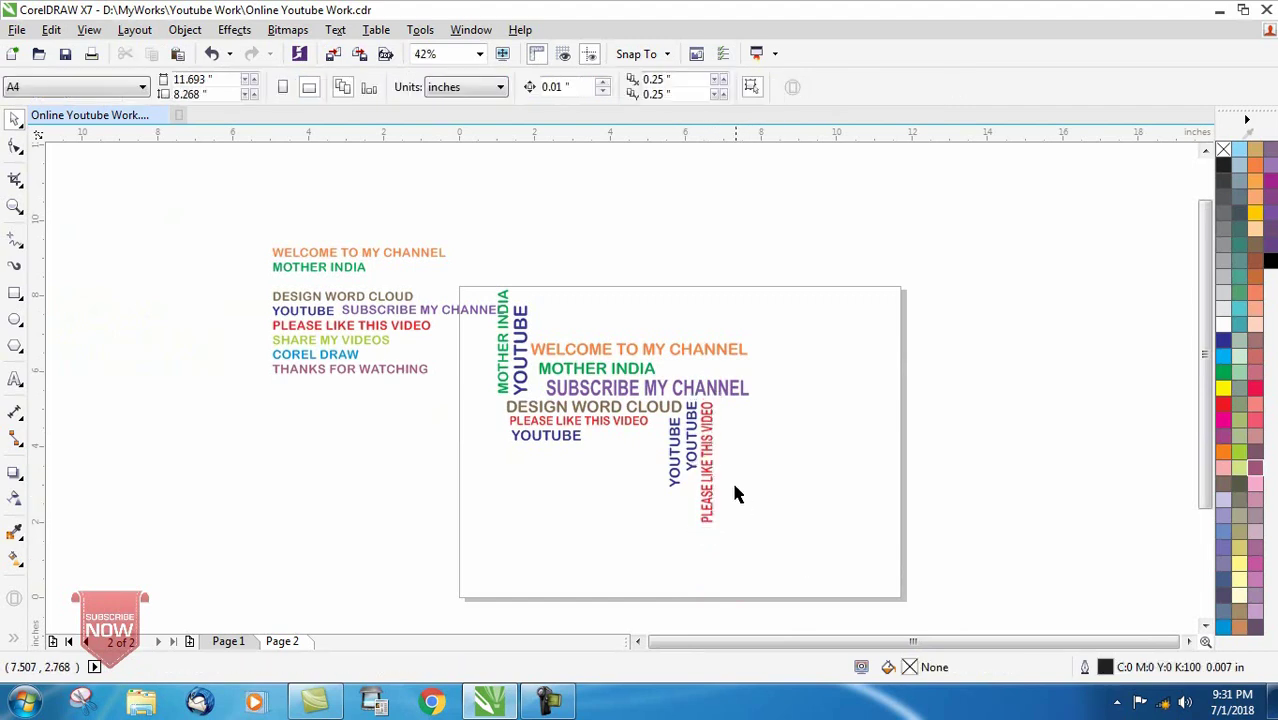
{"action": "left_click", "coordinate": [711, 478]}
{"action": "key", "text": "Delete"}
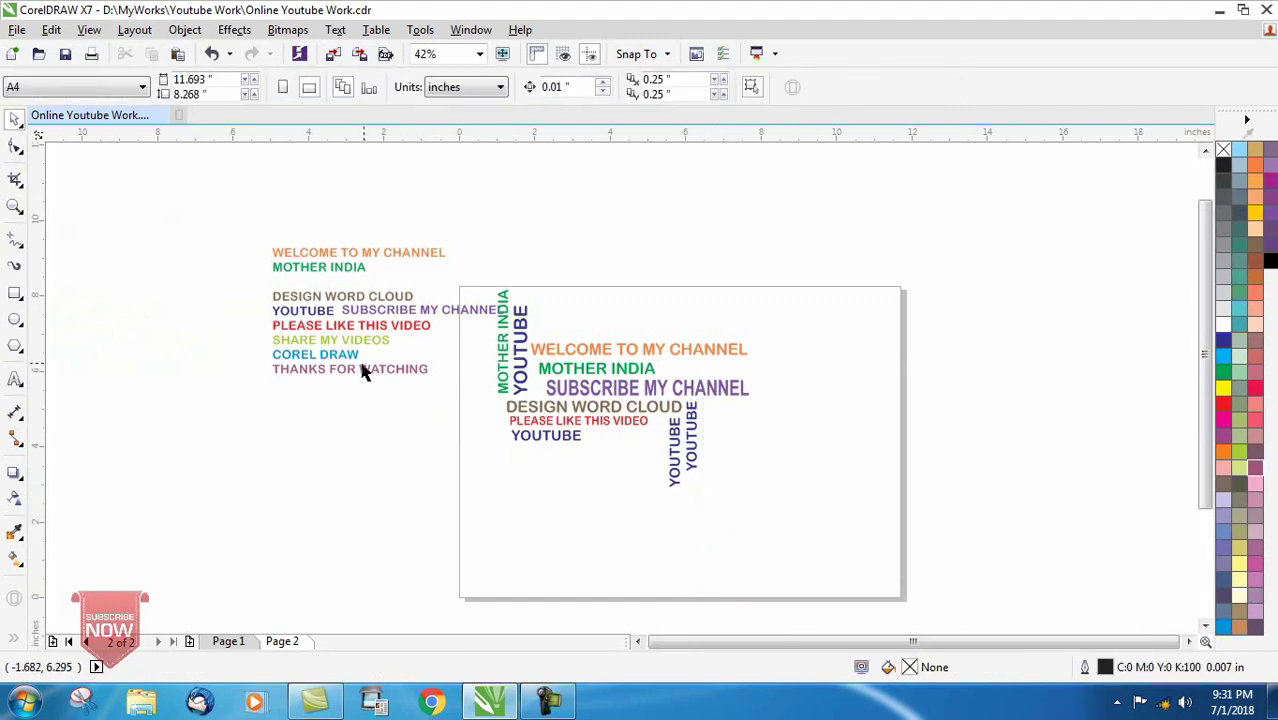
{"action": "mouse_move", "coordinate": [348, 366]}
{"action": "left_mouse_down"}
{"action": "mouse_move", "coordinate": [726, 435]}
{"action": "mouse_move", "coordinate": [708, 435]}
{"action": "left_mouse_up"}
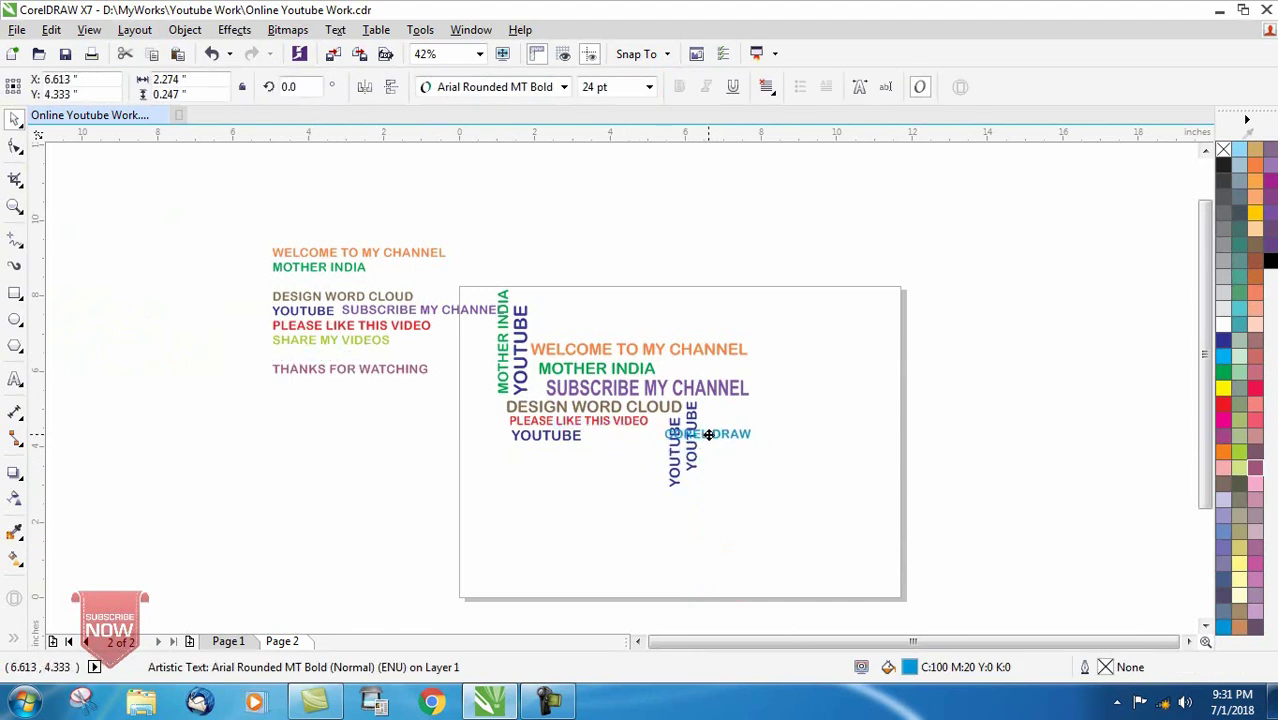
Place COREL DRAW right of MOTHER INDIA at 20 pt.
{"action": "left_click_drag", "start_coordinate": [708, 435], "coordinate": [690, 366]}
{"action": "scroll", "coordinate": [690, 366], "scroll_direction": "up", "scroll_amount": 1}
{"action": "scroll", "coordinate": [700, 368], "scroll_direction": "up", "scroll_amount": 2}
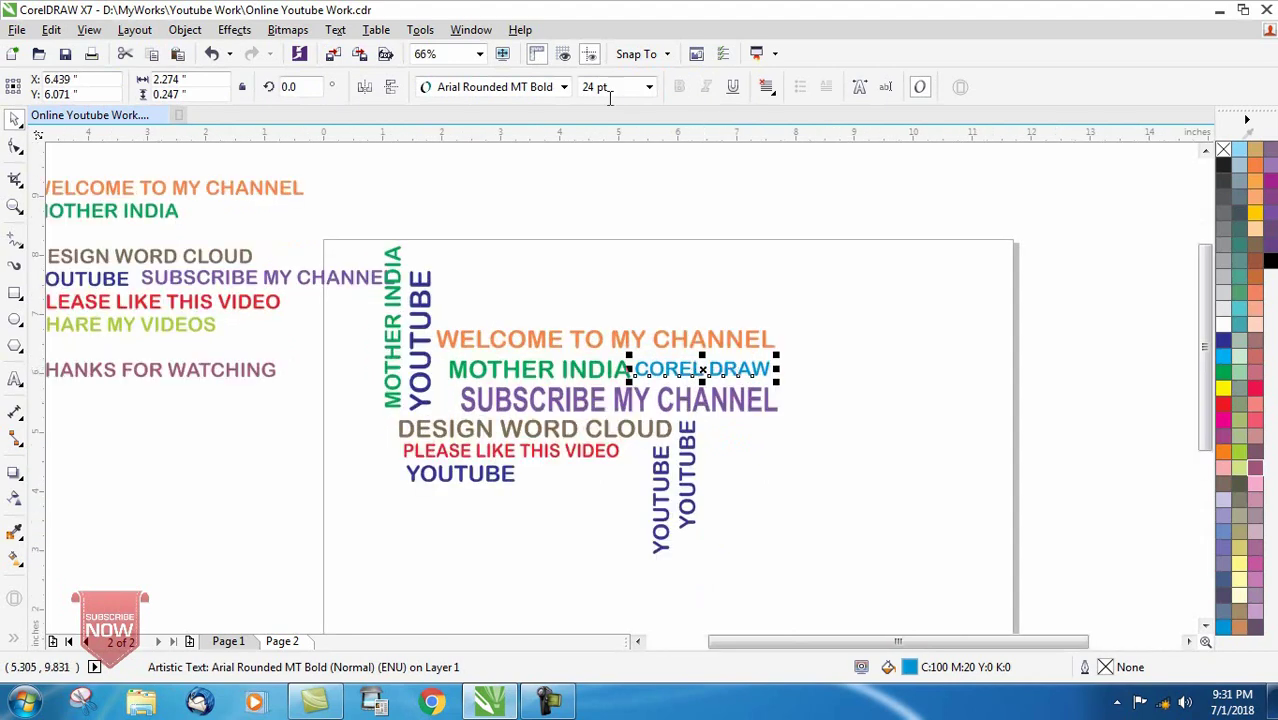
{"action": "left_click", "coordinate": [582, 91]}
{"action": "type", "text": "20"}
{"action": "key", "text": "Return"}
{"action": "scroll", "coordinate": [700, 370], "scroll_direction": "up", "scroll_amount": 2}
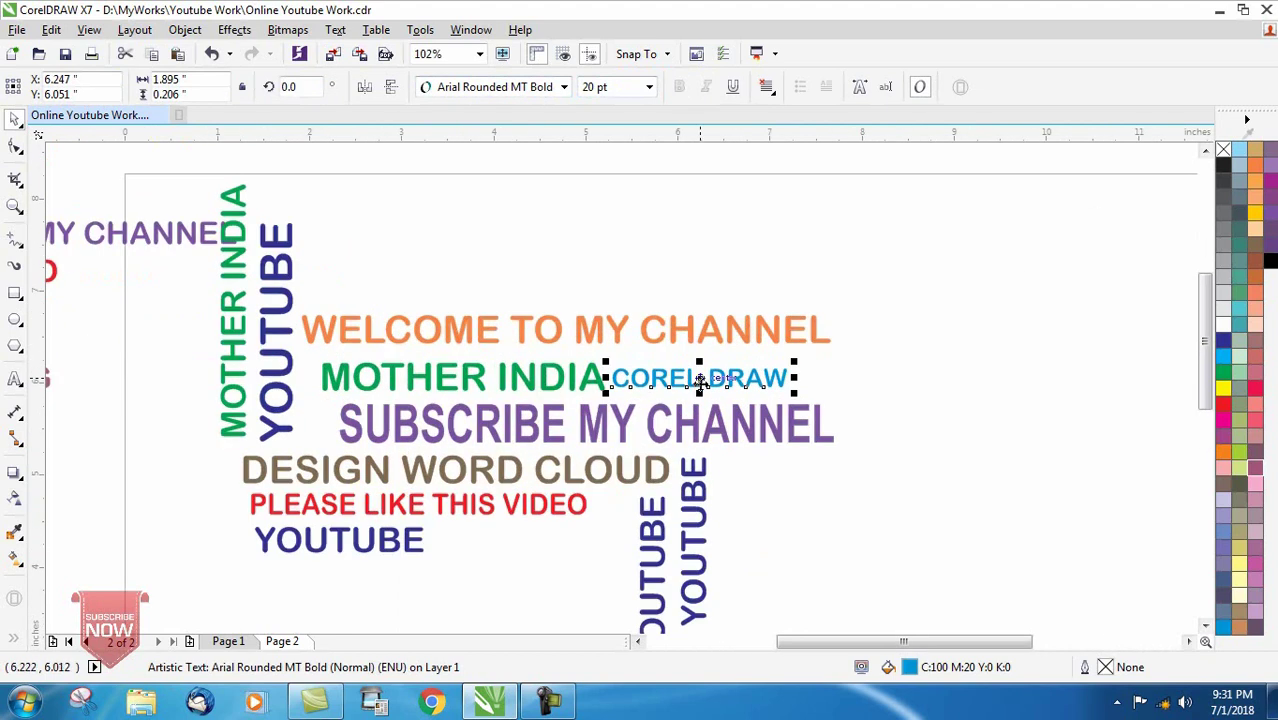
{"action": "left_click_drag", "start_coordinate": [705, 371], "coordinate": [689, 363]}
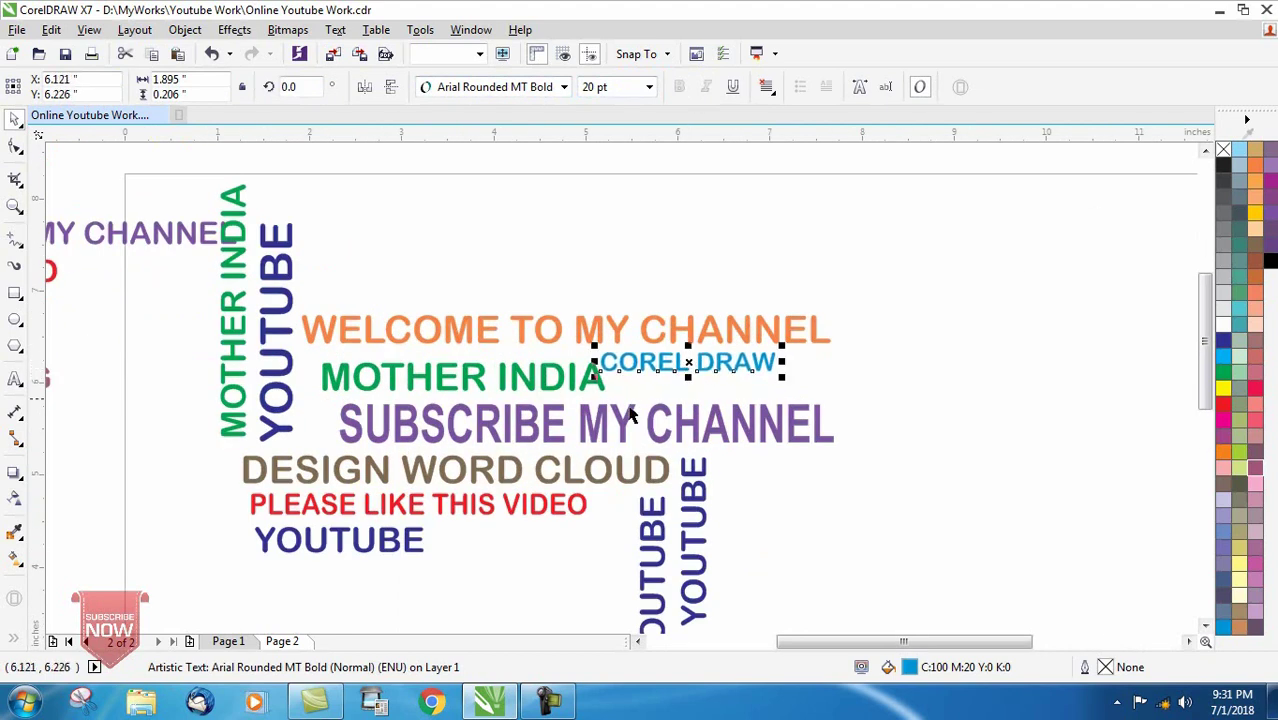
Add a 20 pt YOUTUBE copy aligned beneath COREL DRAW.
{"action": "left_click", "coordinate": [418, 548]}
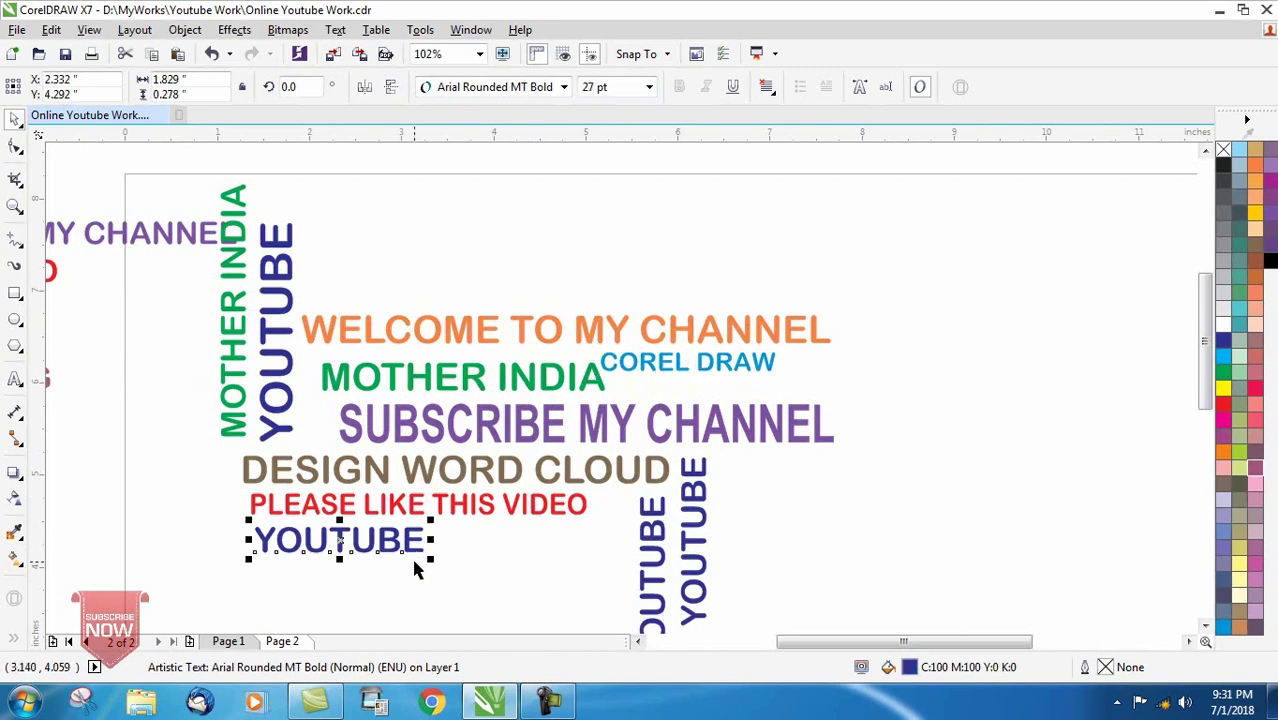
{"action": "left_click_drag", "start_coordinate": [339, 540], "coordinate": [735, 388]}
{"action": "left_click", "coordinate": [628, 88]}
{"action": "type", "text": "20"}
{"action": "key", "text": "Return"}
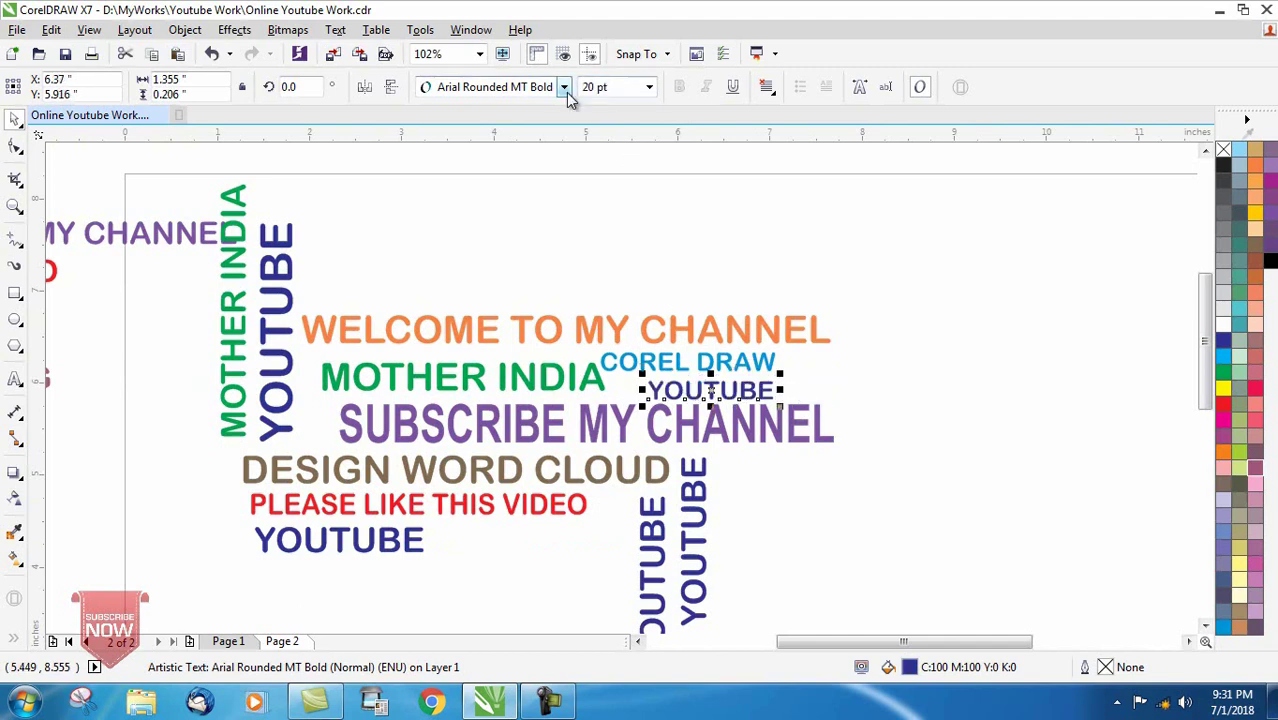
{"action": "left_click_drag", "start_coordinate": [728, 398], "coordinate": [686, 386]}
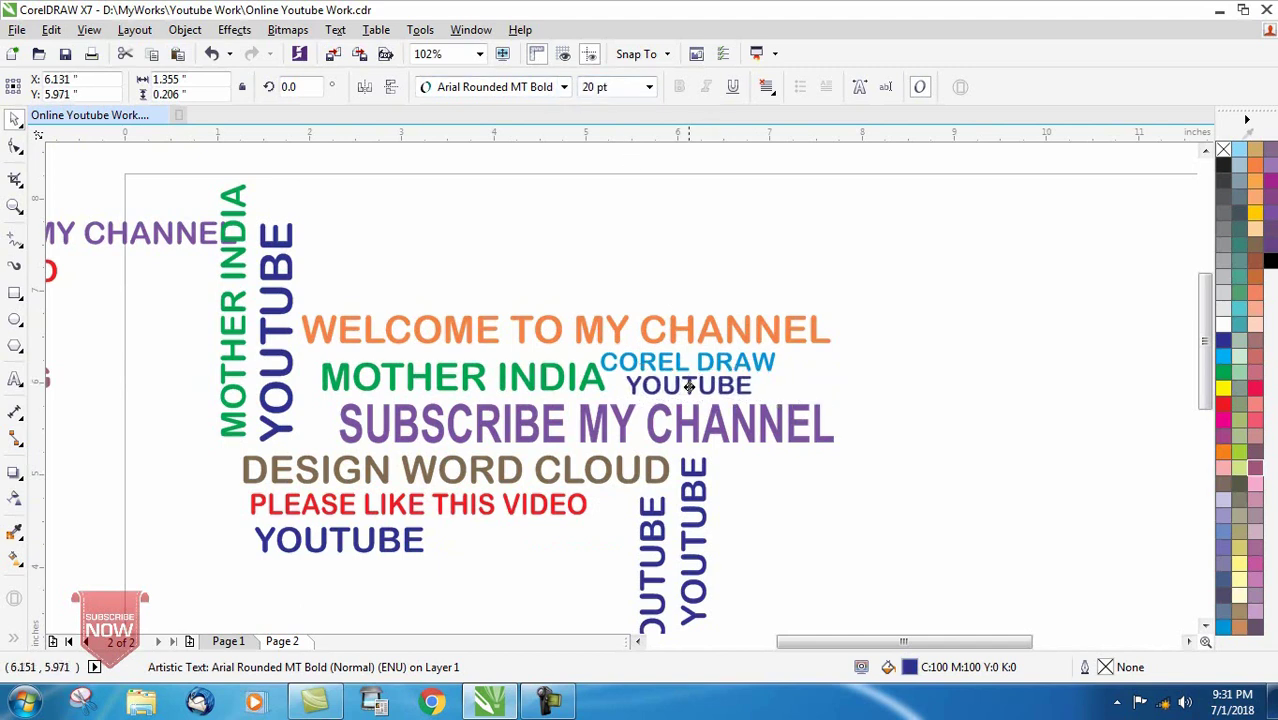
{"action": "left_click", "coordinate": [700, 366]}
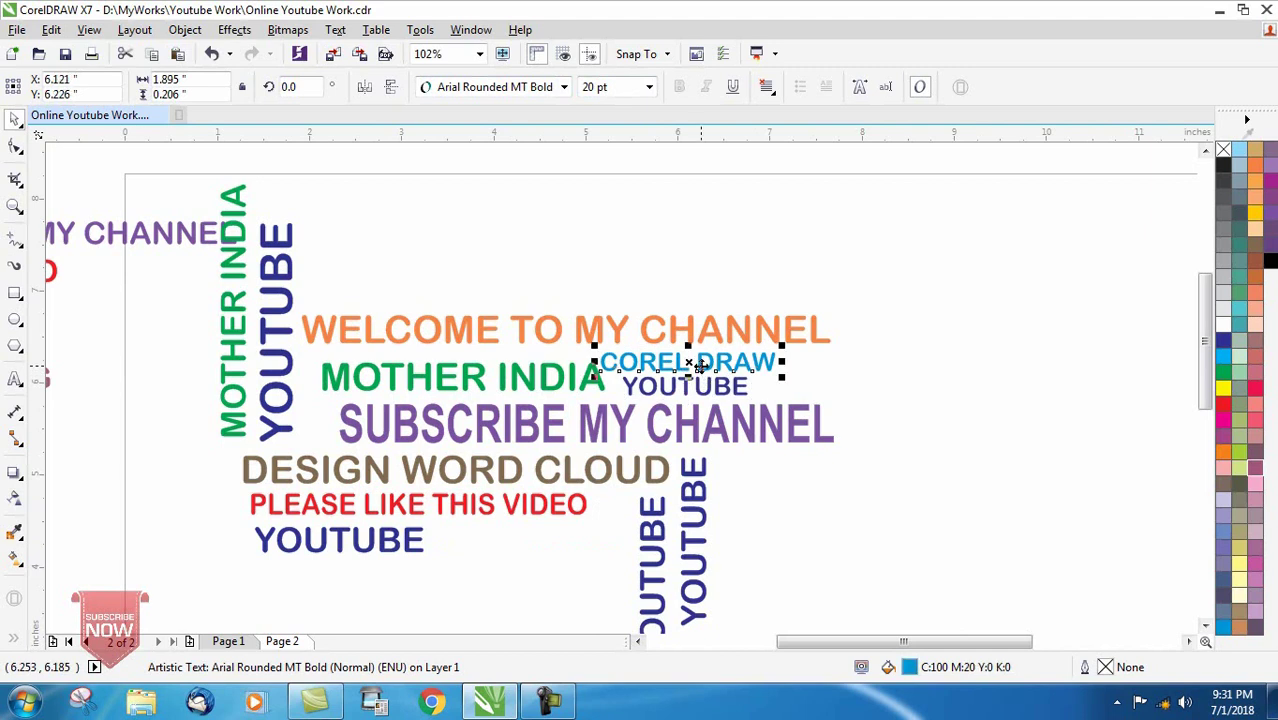
{"action": "left_click_drag", "start_coordinate": [700, 366], "coordinate": [703, 366]}
{"action": "left_click", "coordinate": [880, 560]}
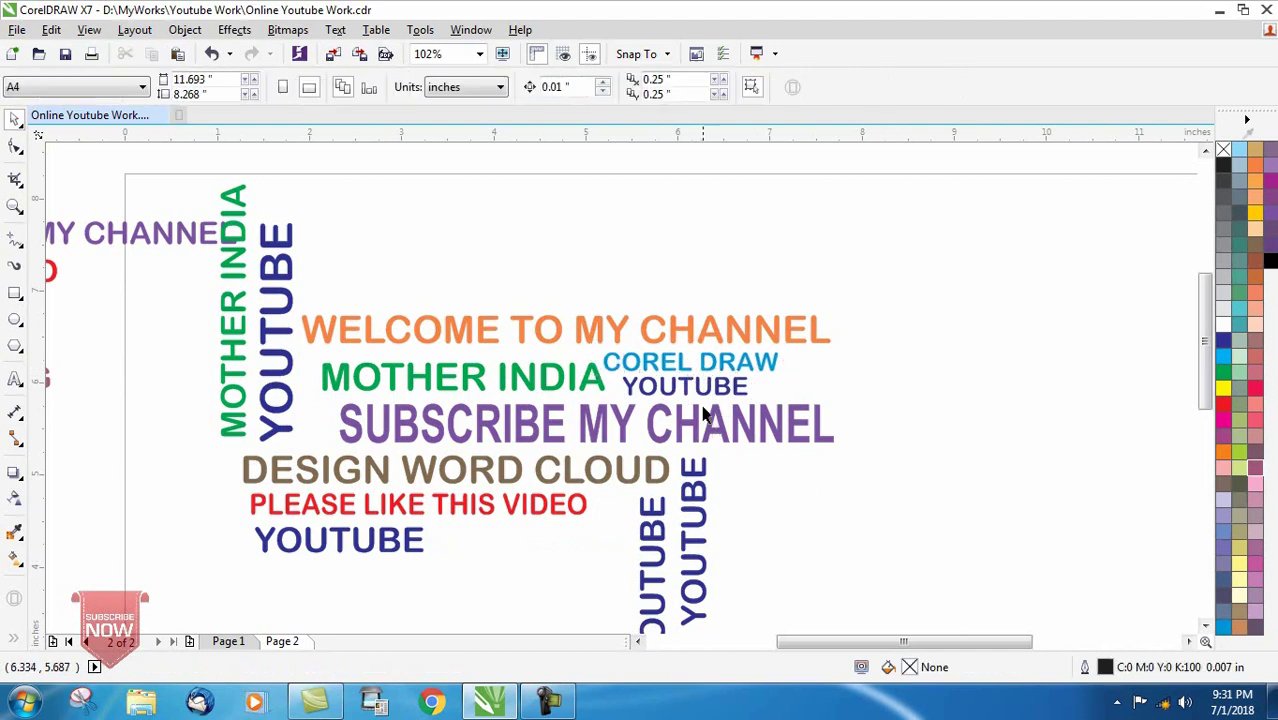
Stretch SUBSCRIBE MY CHANNEL wider on both sides to 6.065 inches.
{"action": "scroll", "coordinate": [697, 392], "scroll_direction": "down", "scroll_amount": 1}
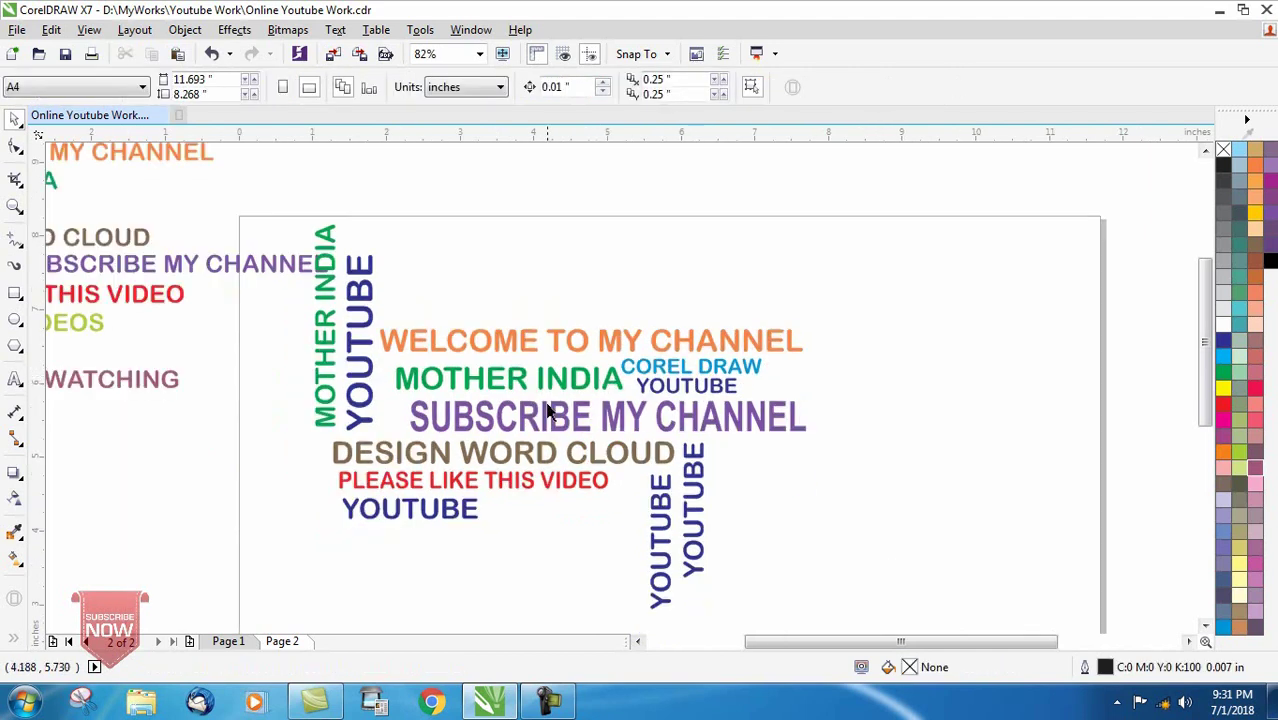
{"action": "left_click", "coordinate": [558, 424]}
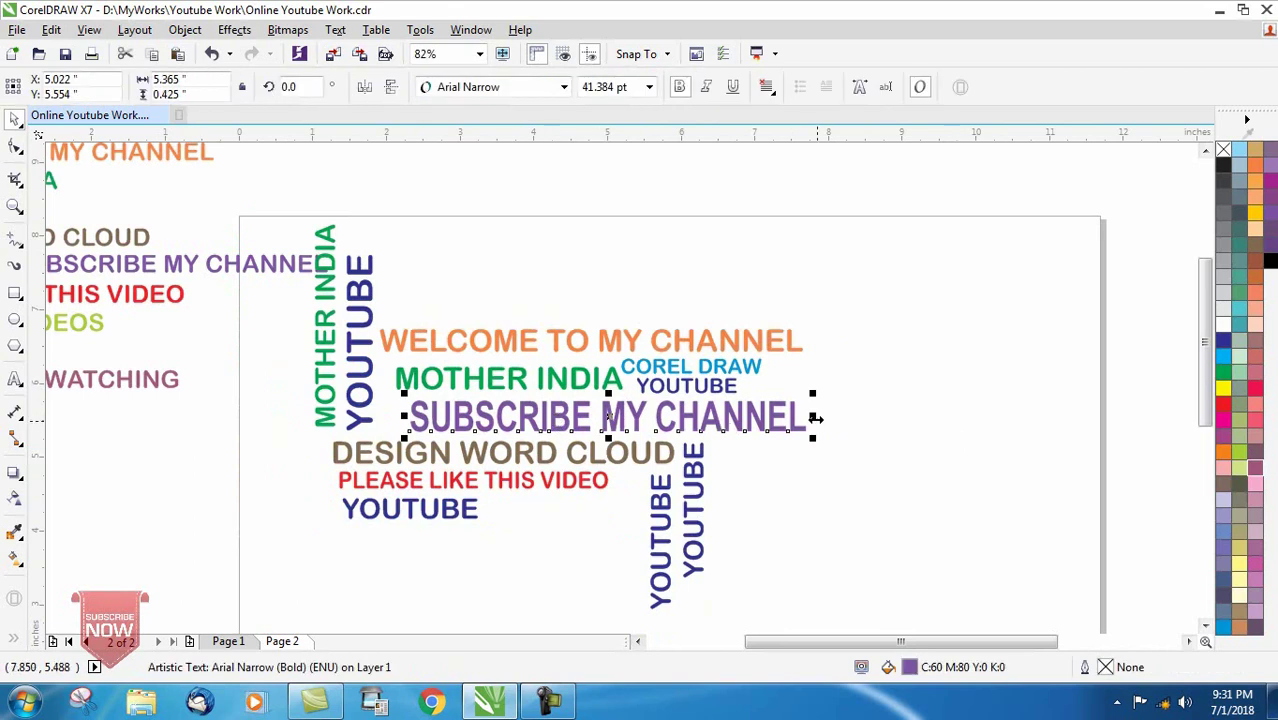
{"action": "left_click_drag", "start_coordinate": [812, 416], "coordinate": [843, 416]}
{"action": "left_click_drag", "start_coordinate": [404, 418], "coordinate": [383, 418]}
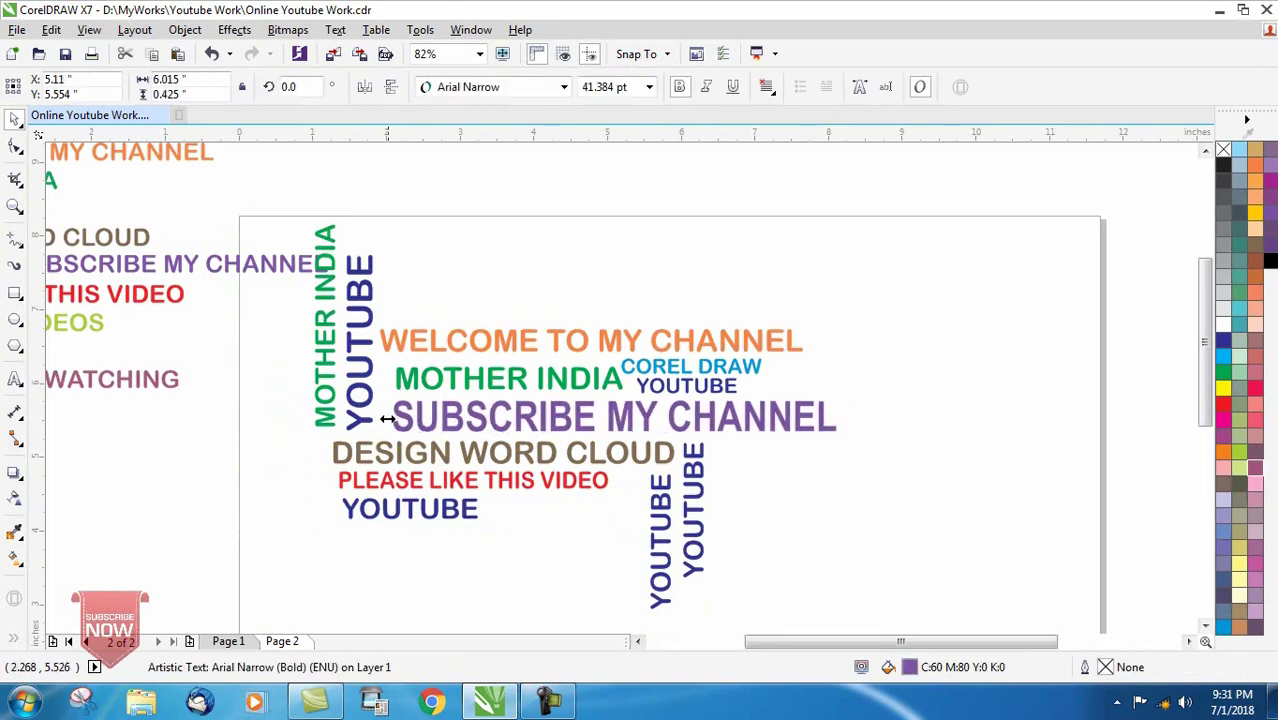
{"action": "left_click", "coordinate": [893, 573]}
{"action": "left_click", "coordinate": [668, 465]}
{"action": "left_click", "coordinate": [540, 562]}
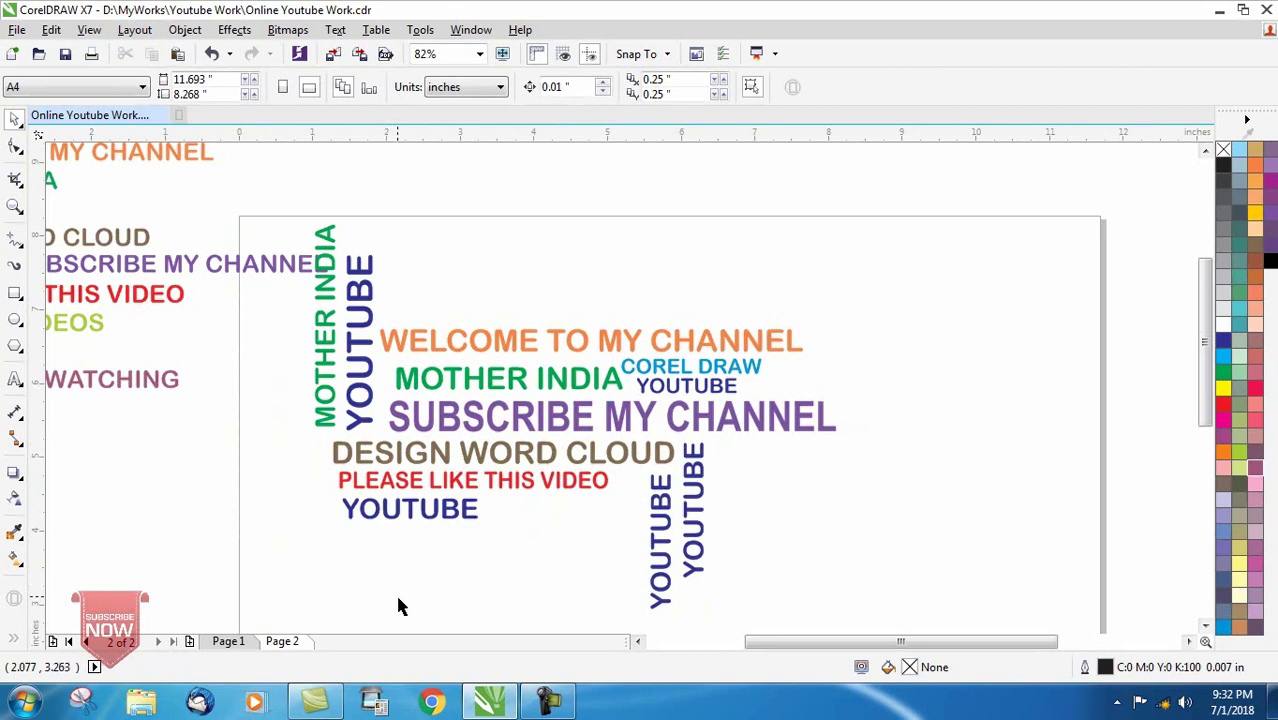
{"action": "scroll", "coordinate": [304, 626], "scroll_direction": "left", "scroll_amount": 3}
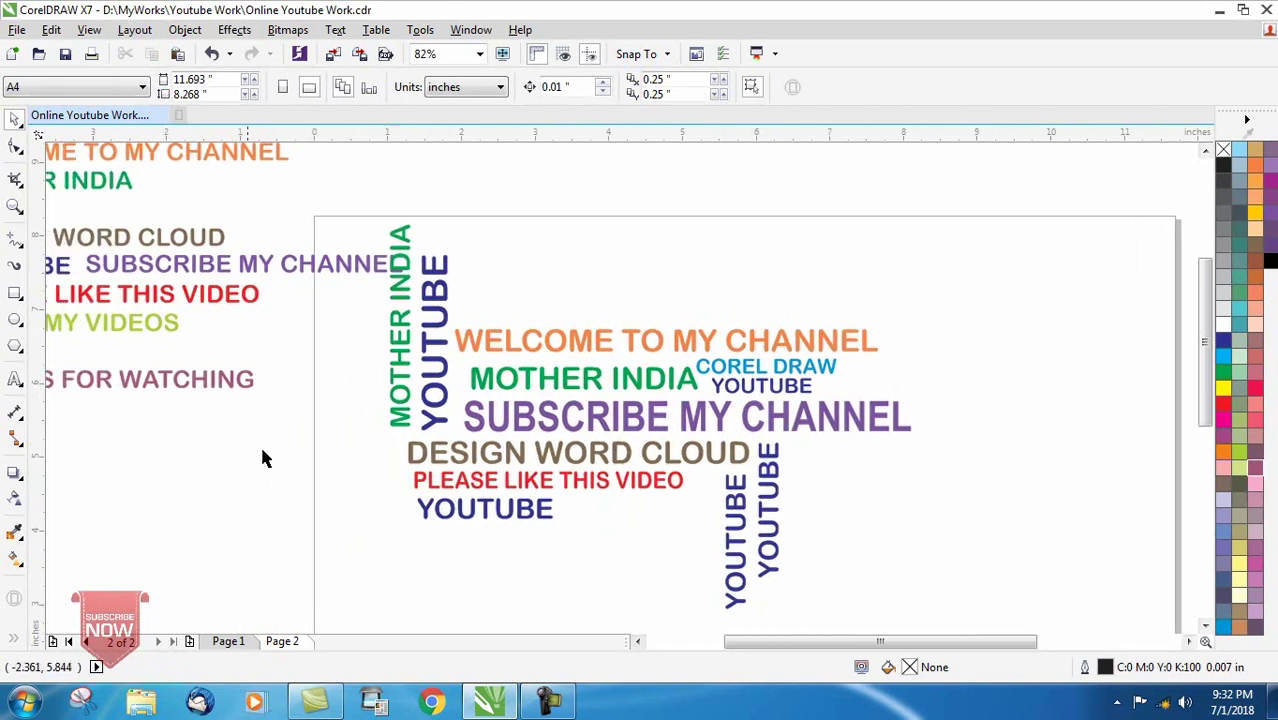
{"action": "scroll", "coordinate": [322, 458], "scroll_direction": "down", "scroll_amount": 1}
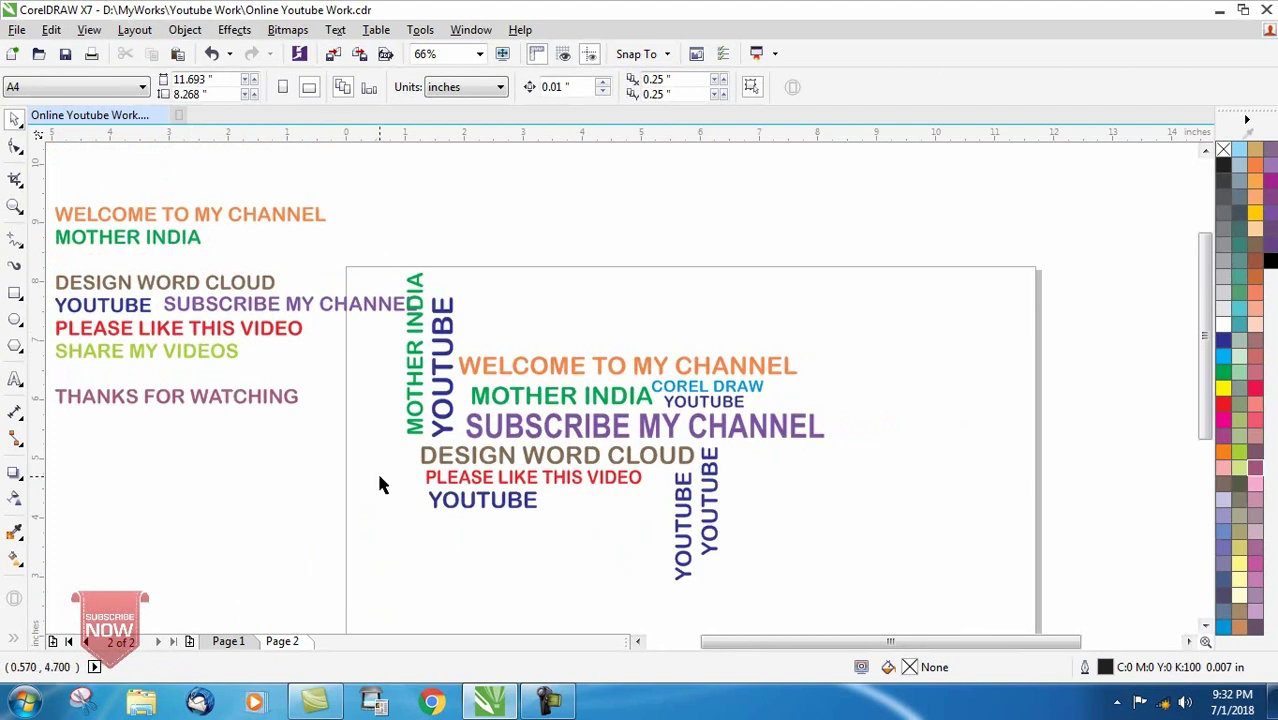
Add SHARE MY VIDEOS above the welcome line and a 90° vertical copy beside MOTHER INDIA.
{"action": "left_click", "coordinate": [178, 354]}
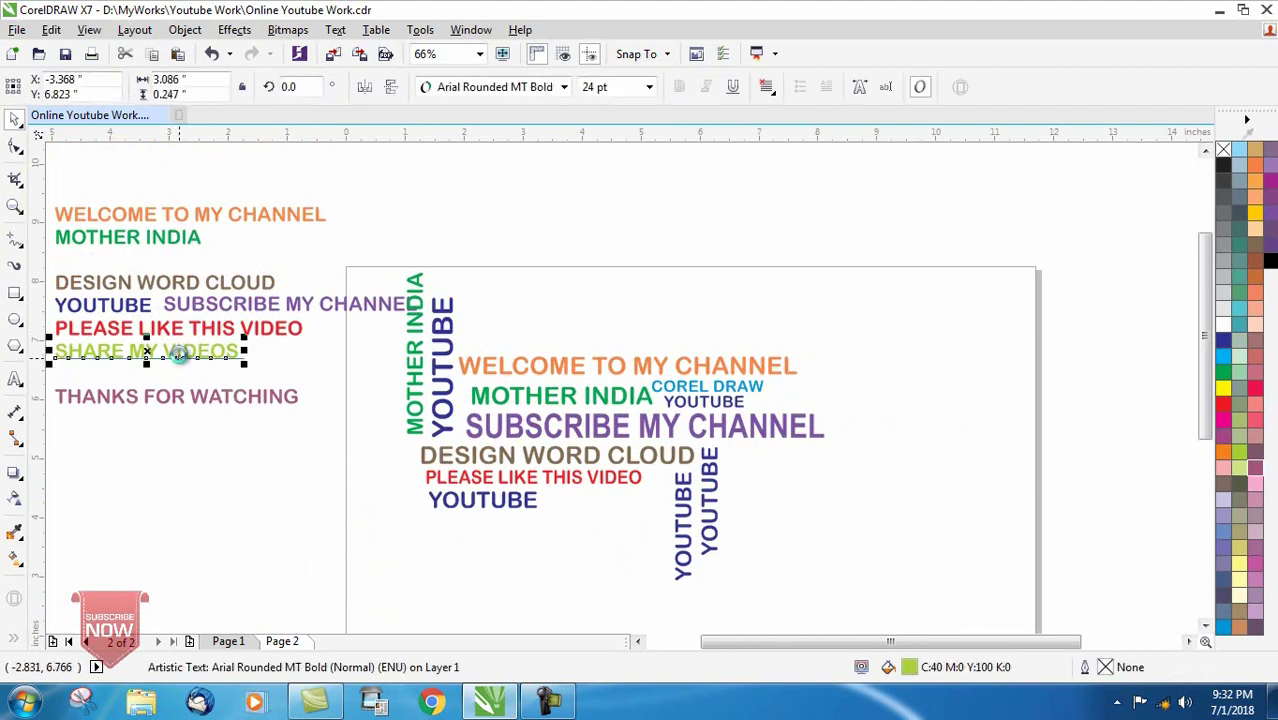
{"action": "mouse_move", "coordinate": [145, 352]}
{"action": "left_mouse_down"}
{"action": "mouse_move", "coordinate": [697, 343]}
{"action": "mouse_move", "coordinate": [397, 370]}
{"action": "left_mouse_up"}
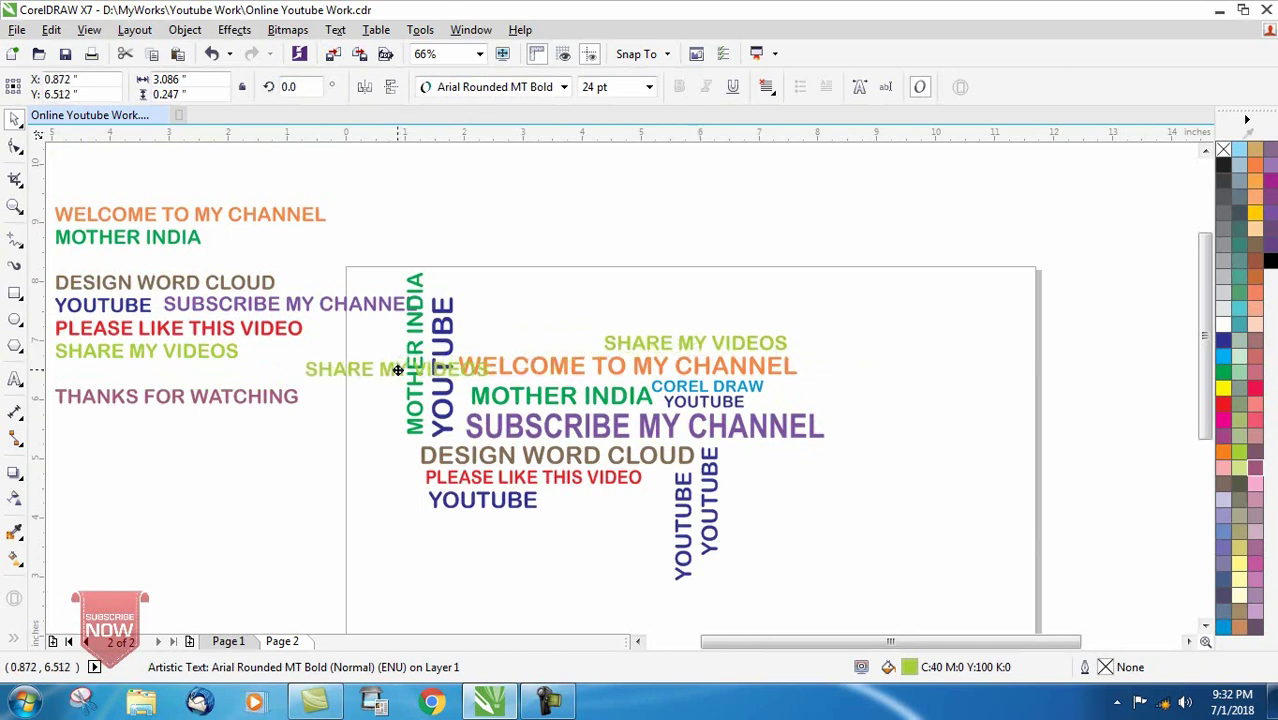
{"action": "left_click_drag", "start_coordinate": [397, 370], "coordinate": [400, 375]}
{"action": "left_click_drag", "start_coordinate": [311, 90], "coordinate": [279, 88]}
{"action": "type", "text": "90"}
{"action": "key", "text": "Return"}
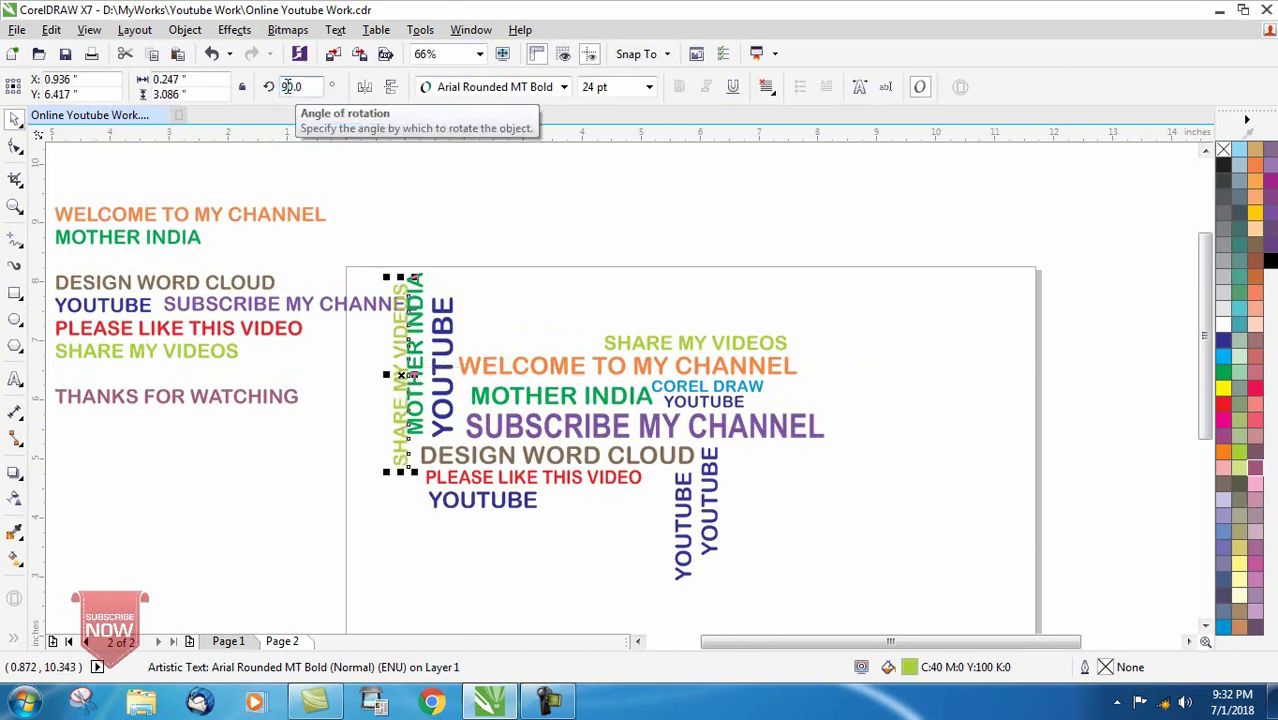
{"action": "left_click_drag", "start_coordinate": [400, 374], "coordinate": [396, 397]}
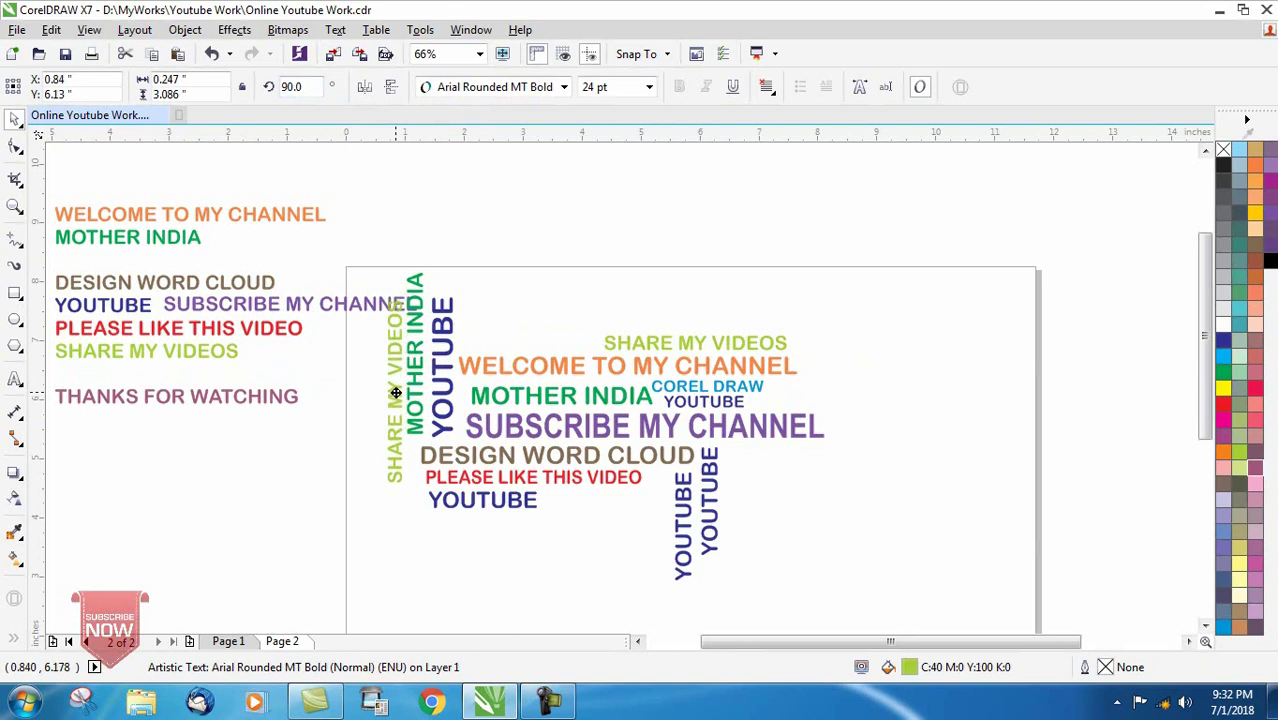
{"action": "left_click_drag", "start_coordinate": [396, 397], "coordinate": [393, 413]}
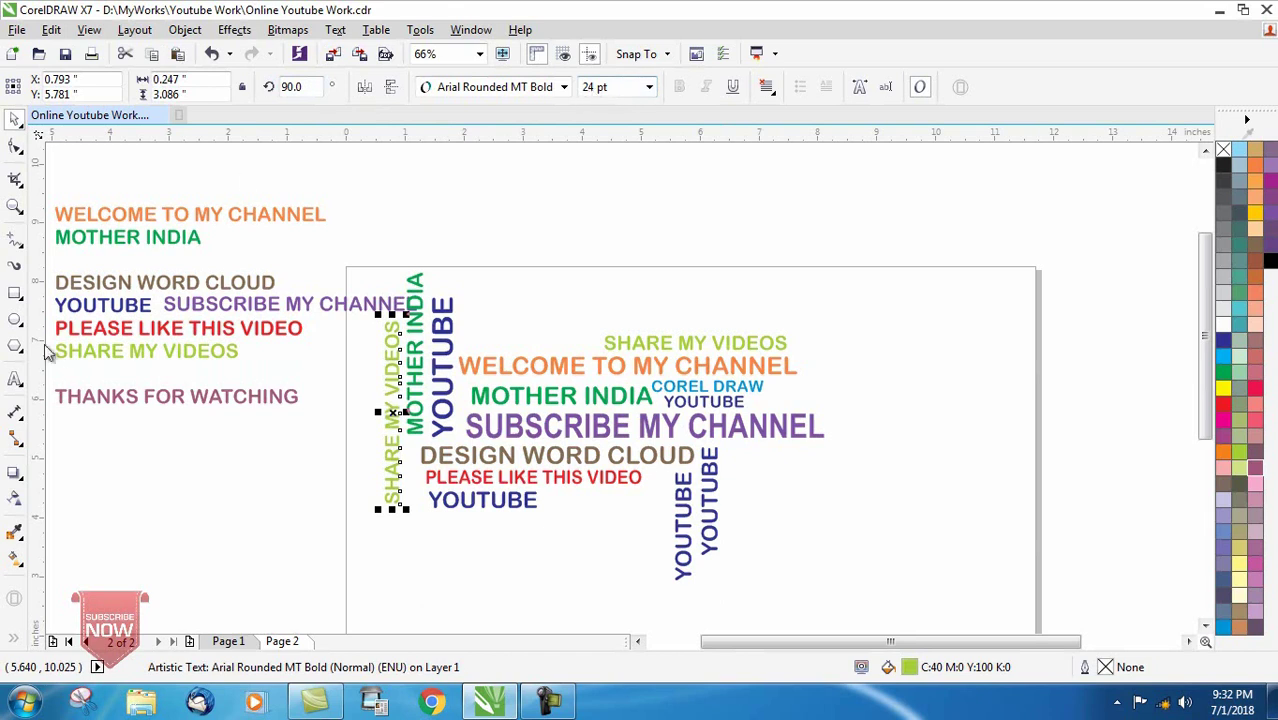
Place a mauve THANKS FOR WATCHING copy below YOUTUBE.
{"action": "left_click", "coordinate": [132, 399]}
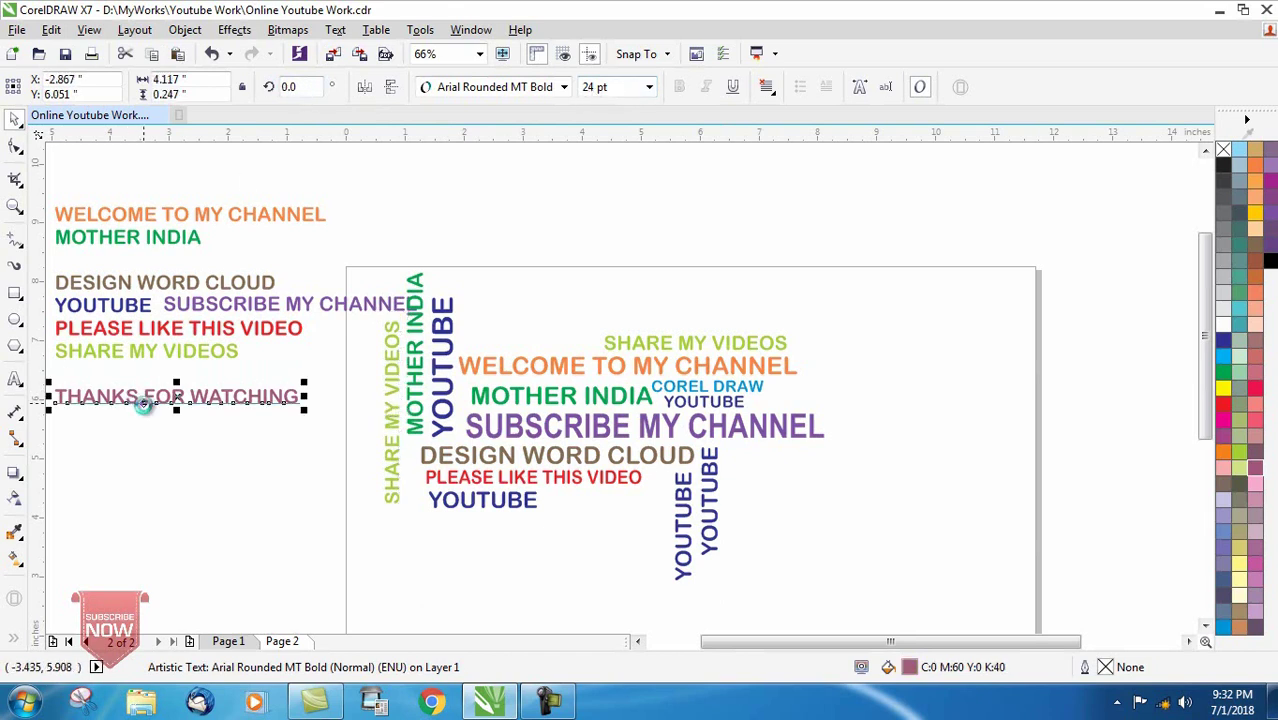
{"action": "left_click_drag", "start_coordinate": [143, 404], "coordinate": [512, 526]}
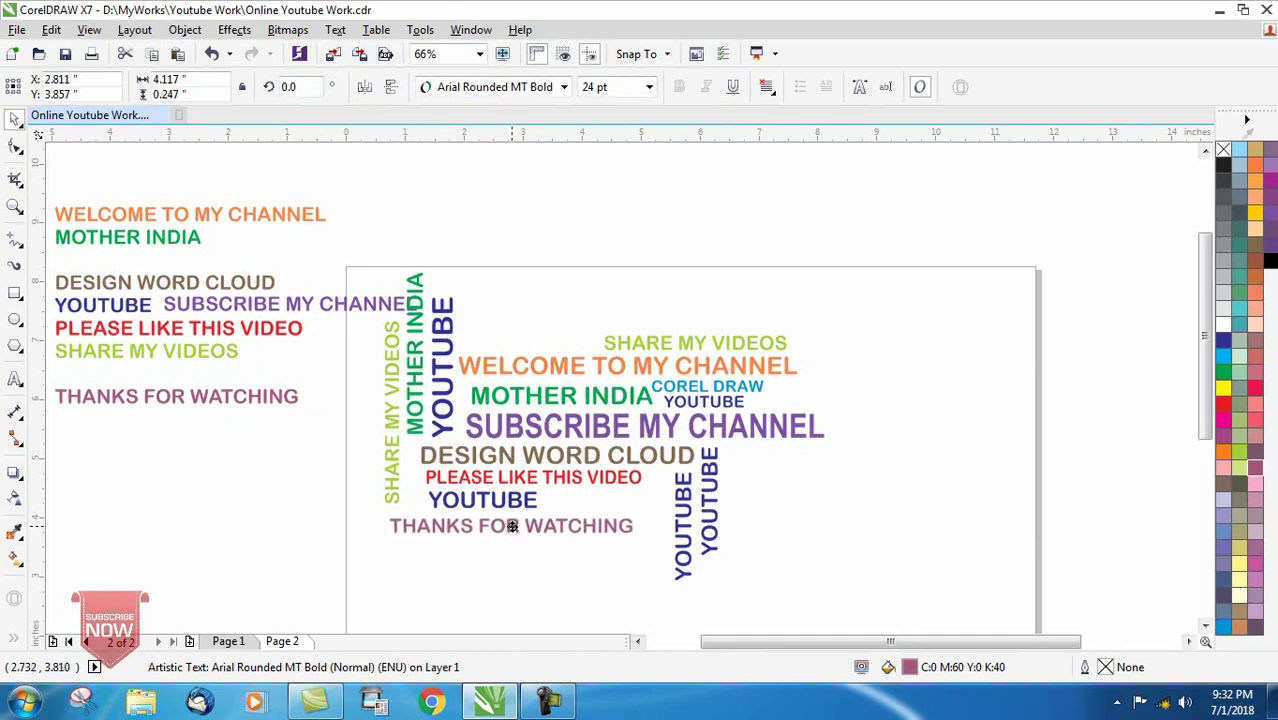
{"action": "left_click", "coordinate": [479, 572]}
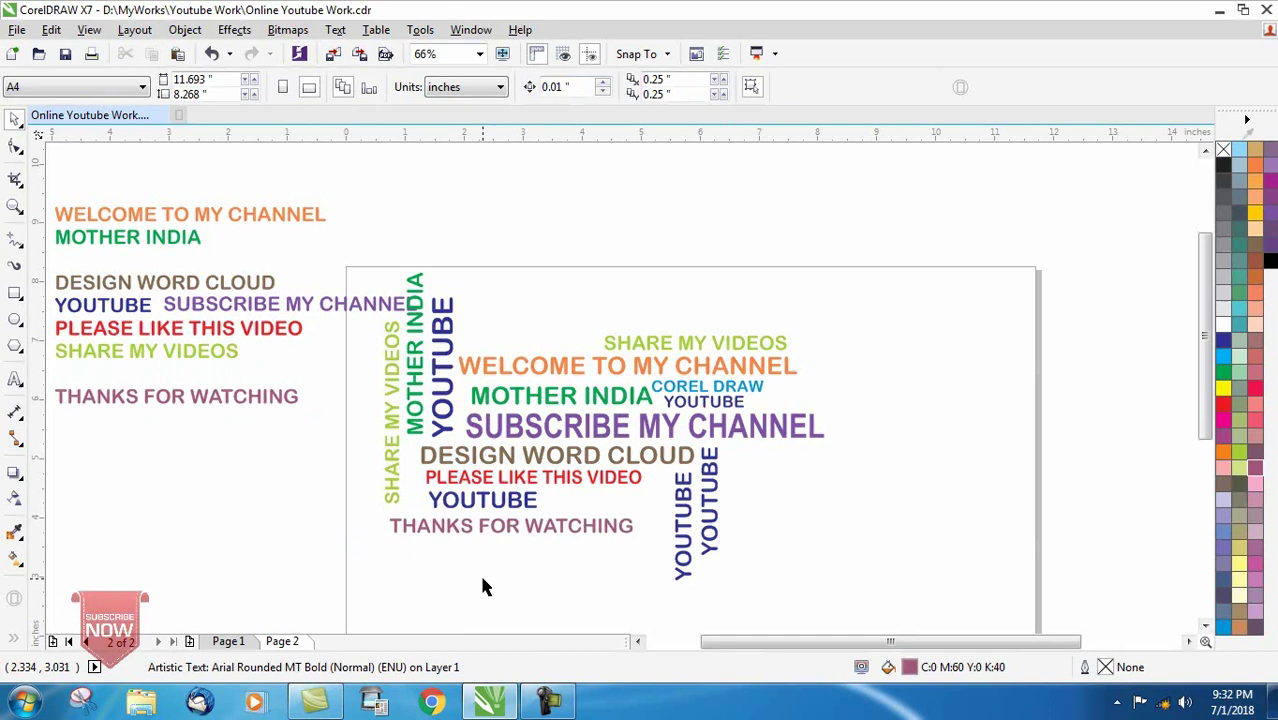
Place a 15 pt SUBSCRIBE MY CHANNEL copy beside the lower YOUTUBE.
{"action": "left_click", "coordinate": [166, 305]}
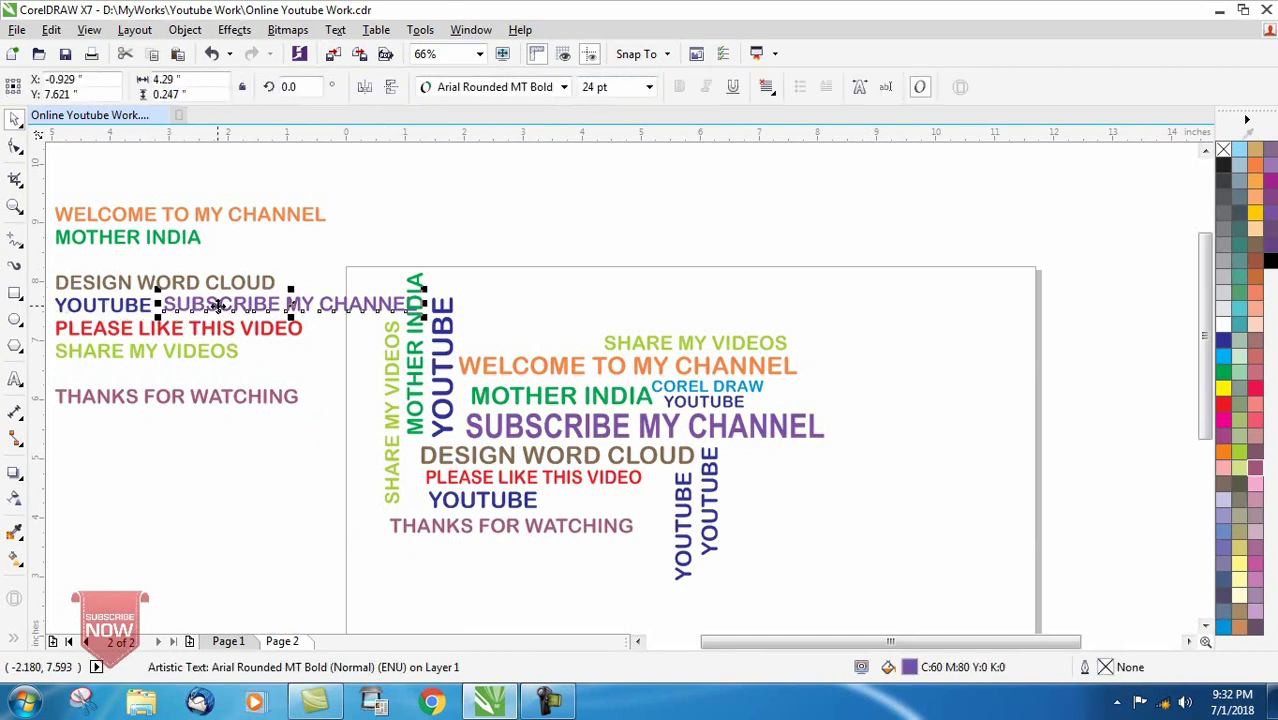
{"action": "left_click_drag", "start_coordinate": [218, 306], "coordinate": [222, 307]}
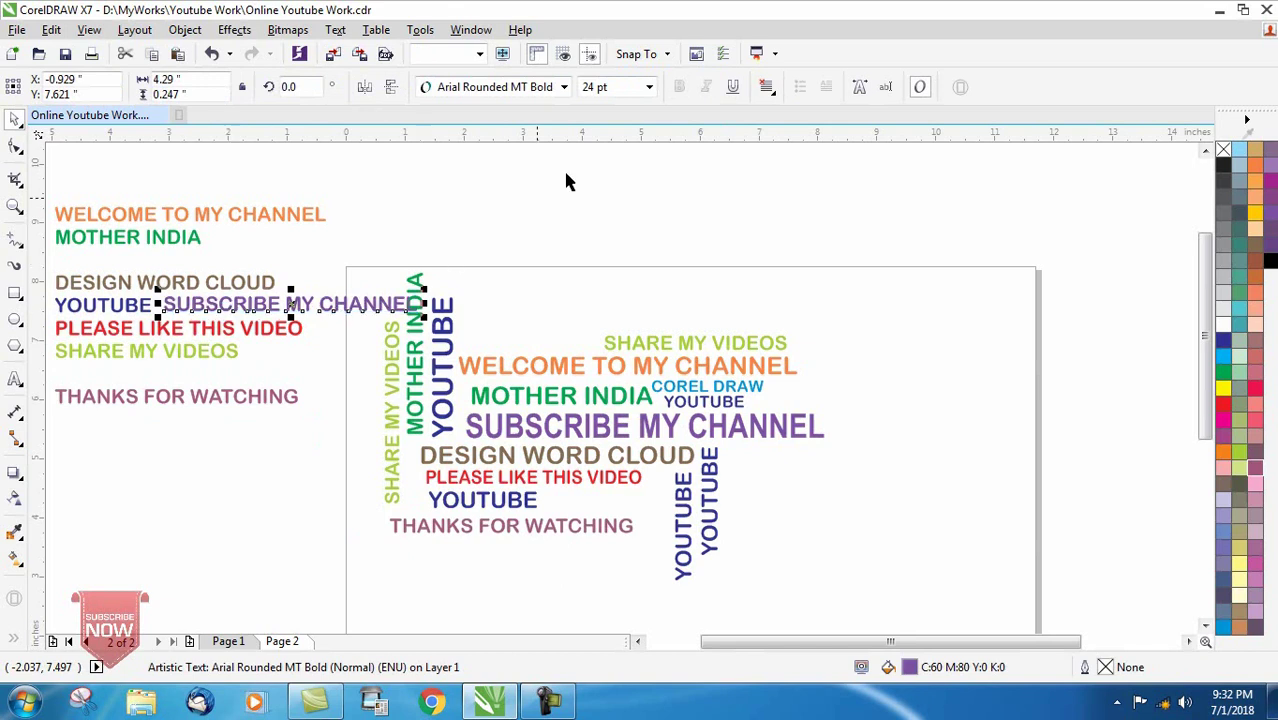
{"action": "left_click", "coordinate": [600, 87]}
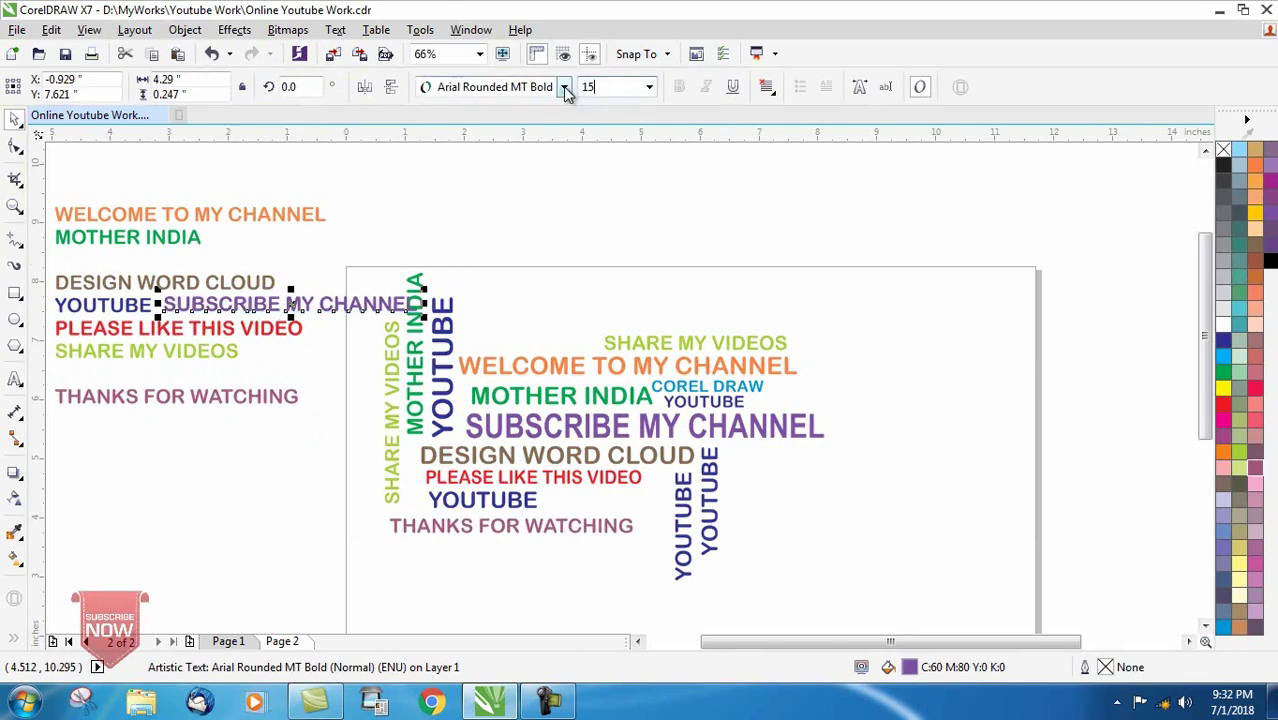
{"action": "key", "text": "Return"}
{"action": "mouse_move", "coordinate": [254, 307]}
{"action": "left_mouse_down"}
{"action": "mouse_move", "coordinate": [618, 499]}
{"action": "mouse_move", "coordinate": [705, 505]}
{"action": "mouse_move", "coordinate": [668, 502]}
{"action": "left_mouse_up"}
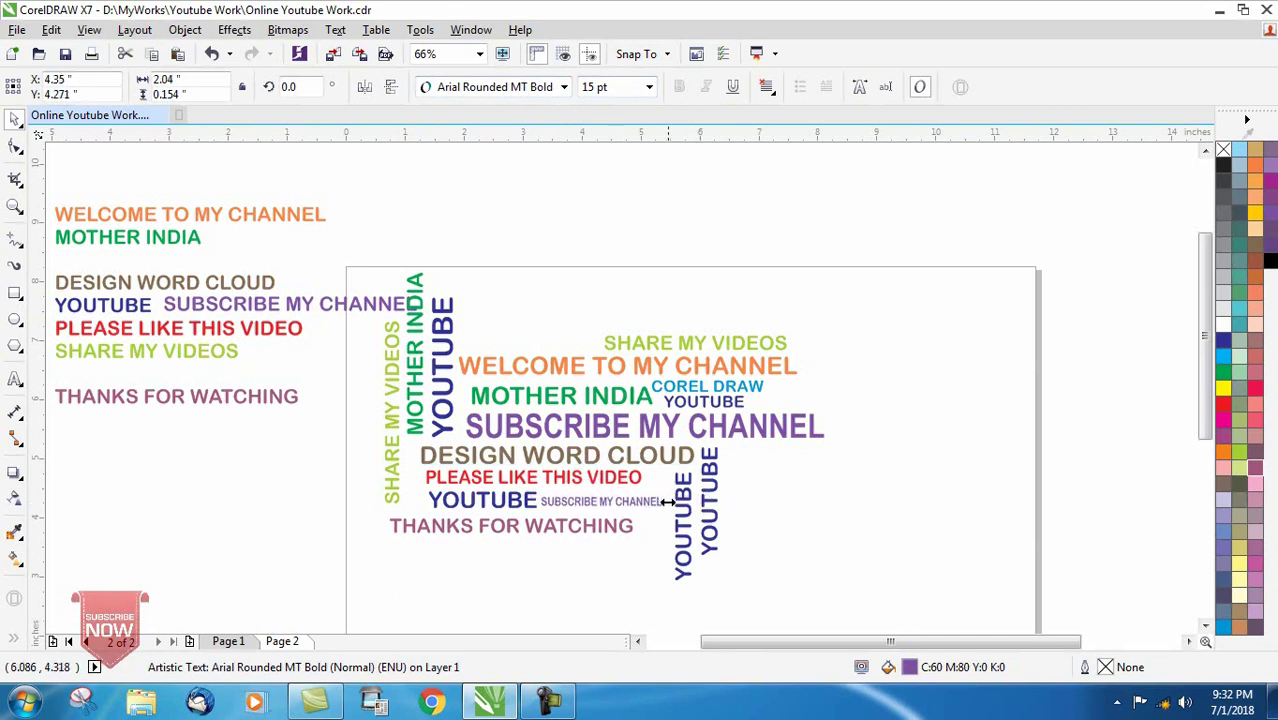
{"action": "scroll", "coordinate": [619, 532], "scroll_direction": "up", "scroll_amount": 1}
{"action": "scroll", "coordinate": [619, 530], "scroll_direction": "up", "scroll_amount": 1}
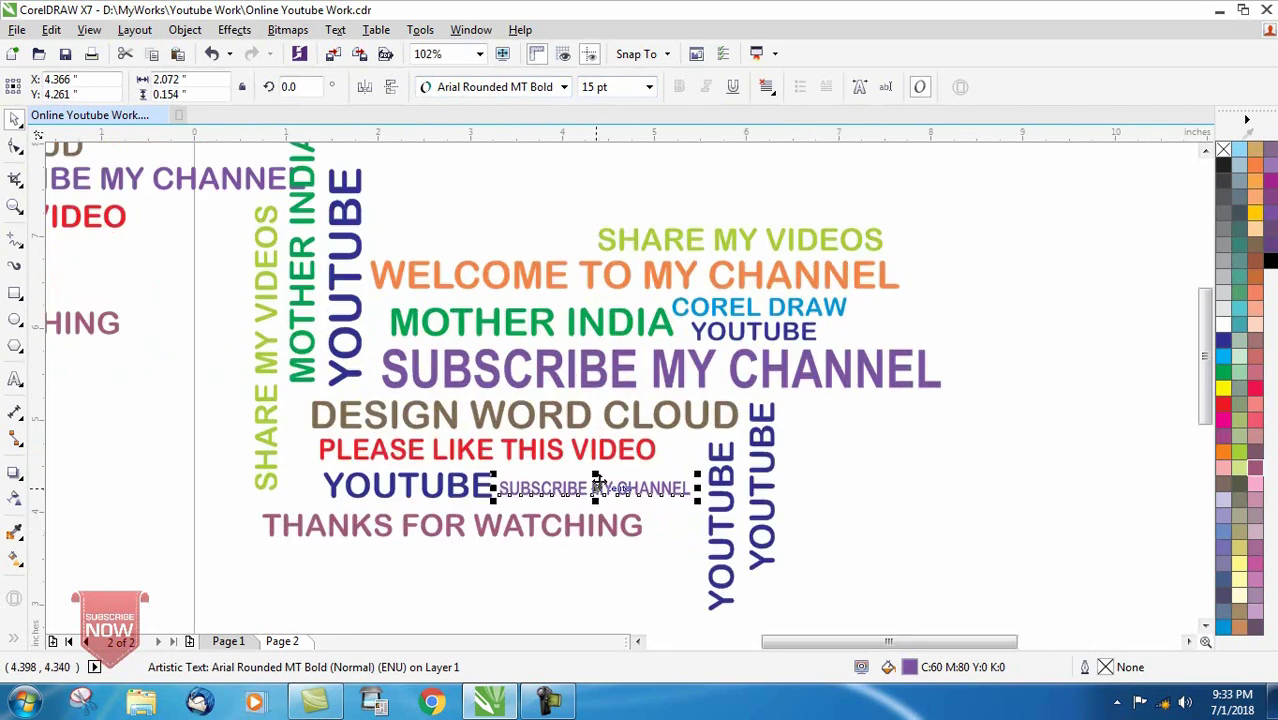
{"action": "left_click_drag", "start_coordinate": [597, 483], "coordinate": [619, 500]}
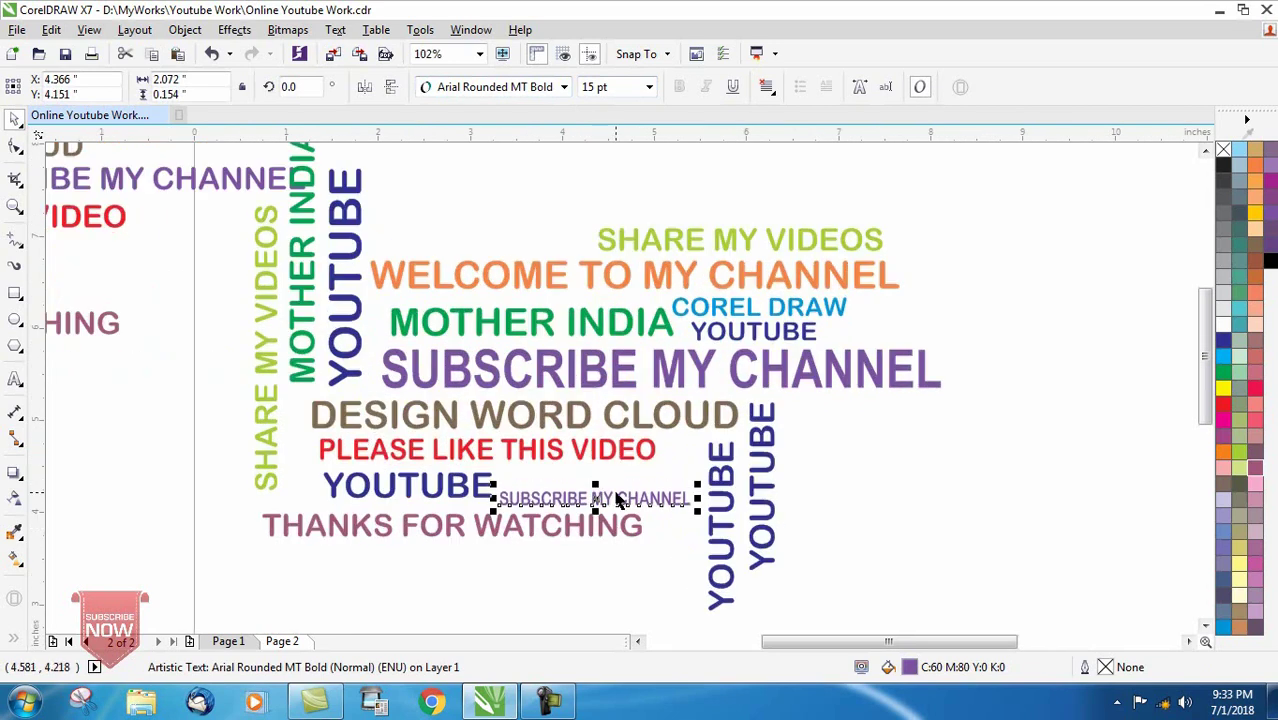
Stretch that copy taller and wider to 21.46 pt and 2.21 inches.
{"action": "scroll", "coordinate": [617, 532], "scroll_direction": "up", "scroll_amount": 2}
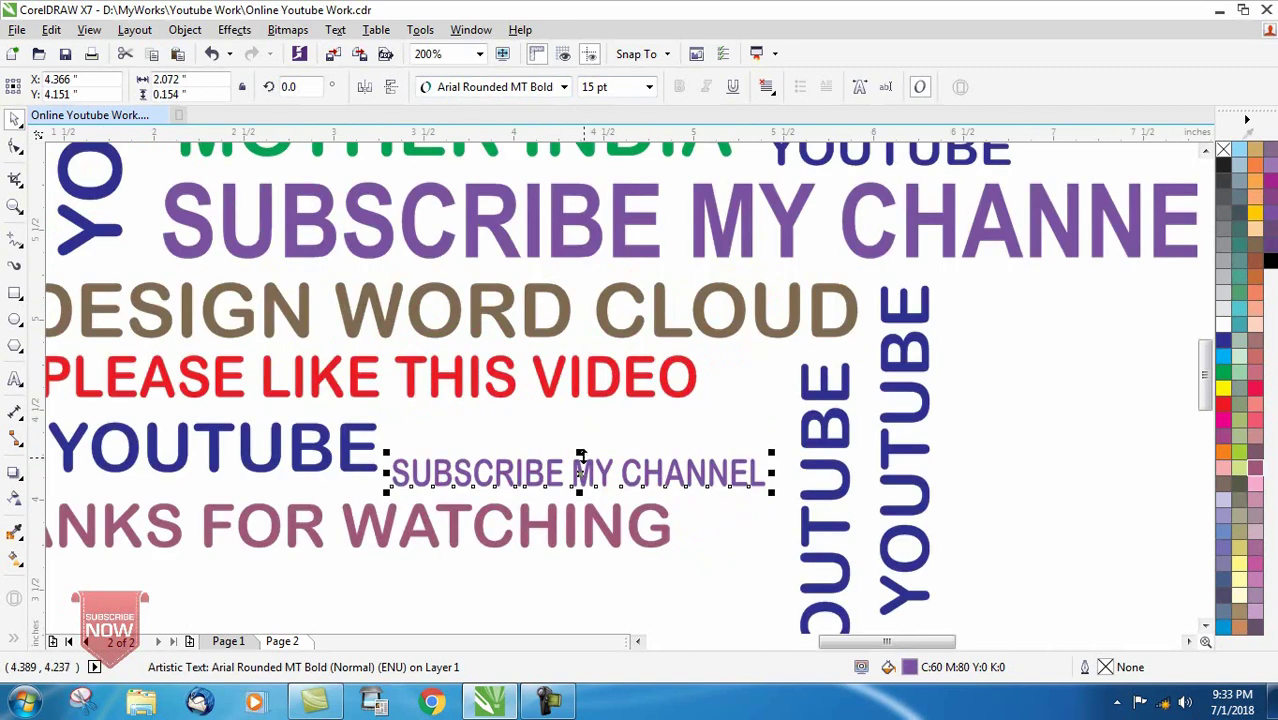
{"action": "left_click_drag", "start_coordinate": [580, 452], "coordinate": [580, 439]}
{"action": "left_click_drag", "start_coordinate": [776, 468], "coordinate": [798, 469]}
{"action": "left_click_drag", "start_coordinate": [608, 453], "coordinate": [606, 455]}
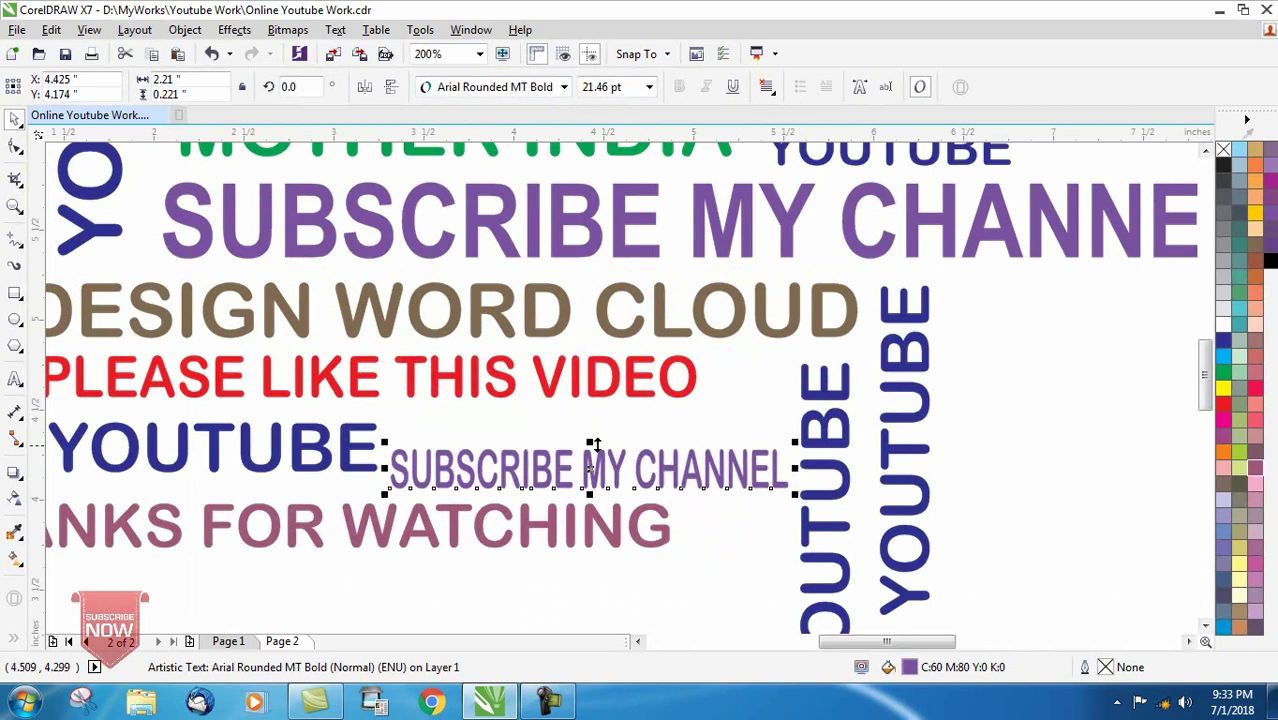
Copy the vertical SHARE MY VIDEOS as a horizontal 17 pt phrase beside the lower YOUTUBE.
{"action": "scroll", "coordinate": [405, 485], "scroll_direction": "down", "scroll_amount": 2}
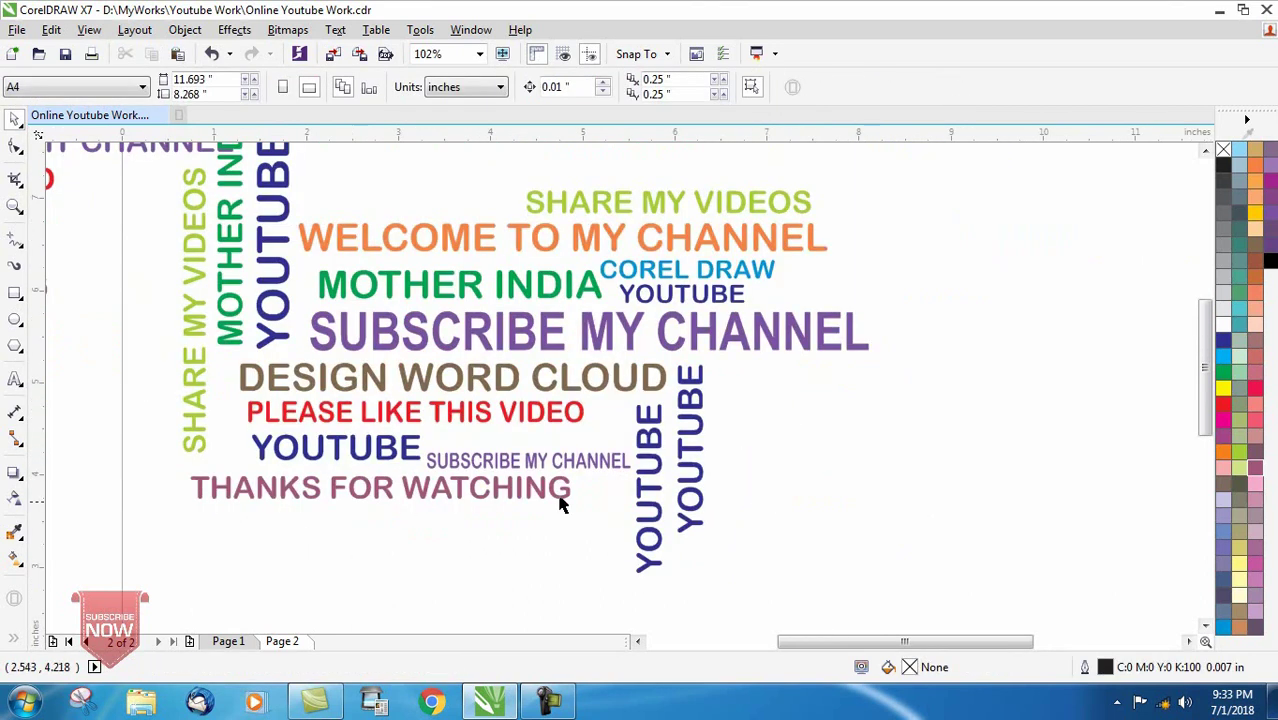
{"action": "scroll", "coordinate": [628, 503], "scroll_direction": "down", "scroll_amount": 1}
{"action": "left_click", "coordinate": [280, 390]}
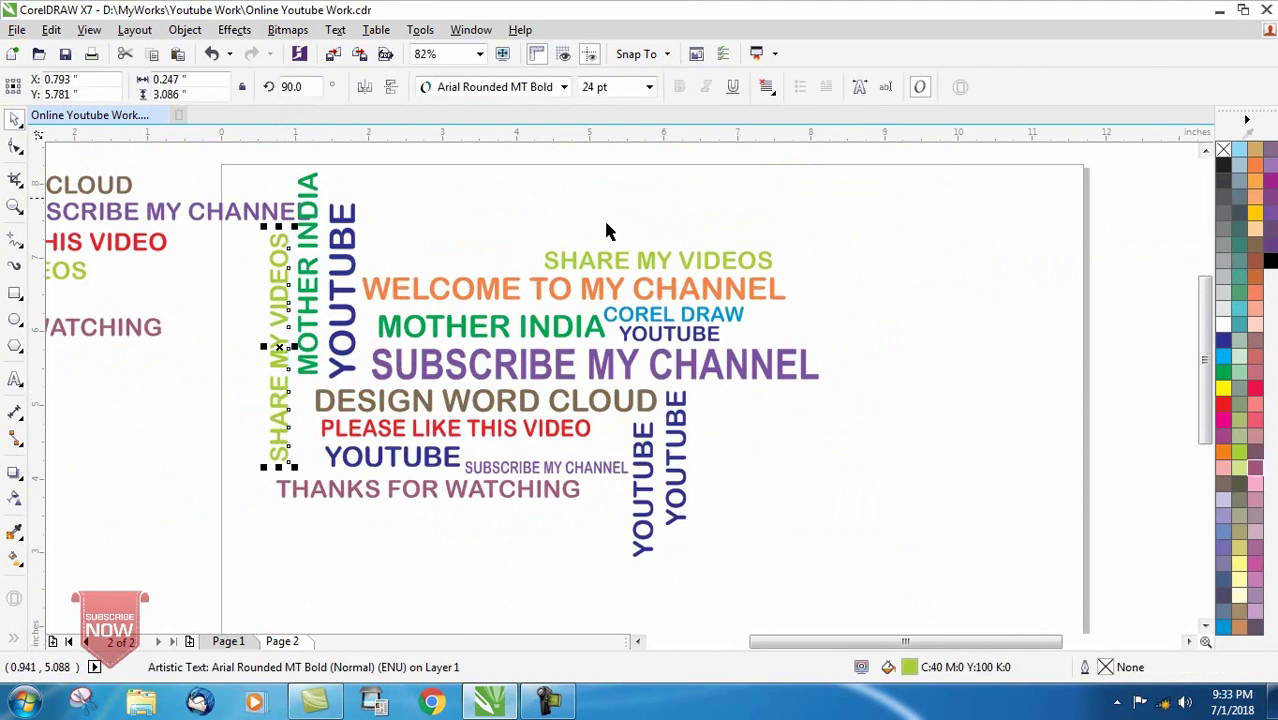
{"action": "left_click", "coordinate": [612, 467]}
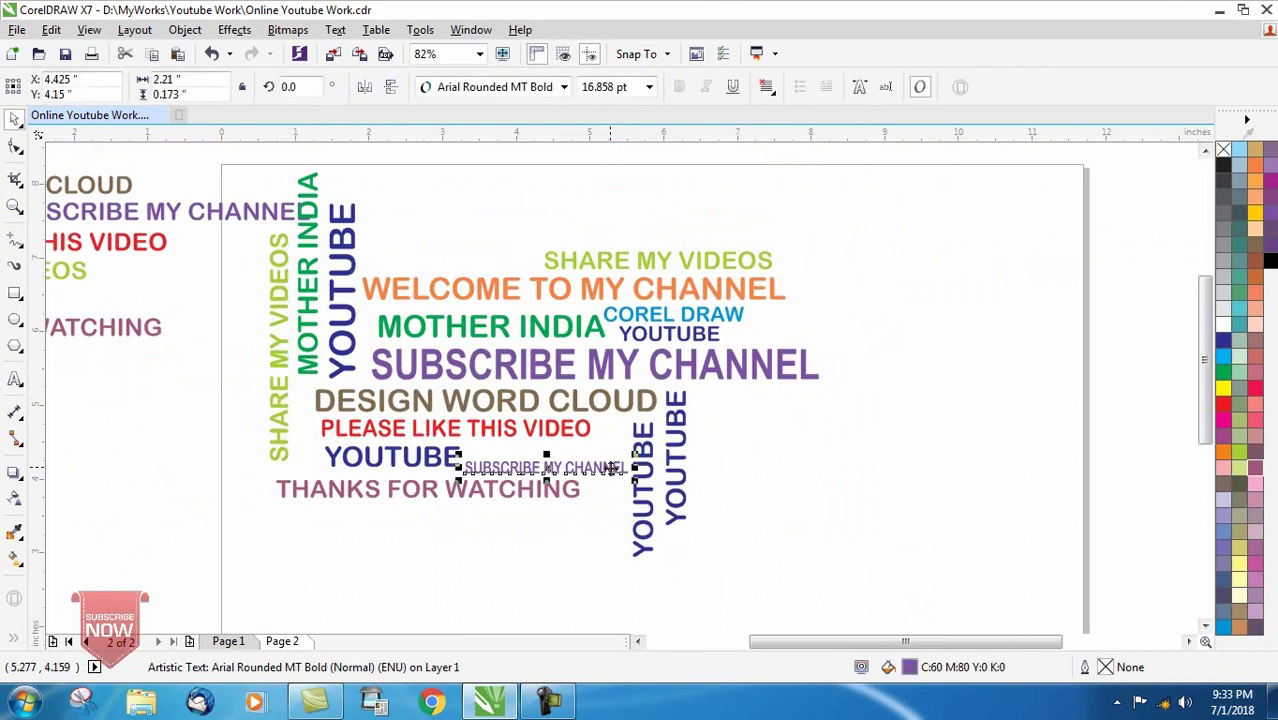
{"action": "left_click", "coordinate": [284, 366]}
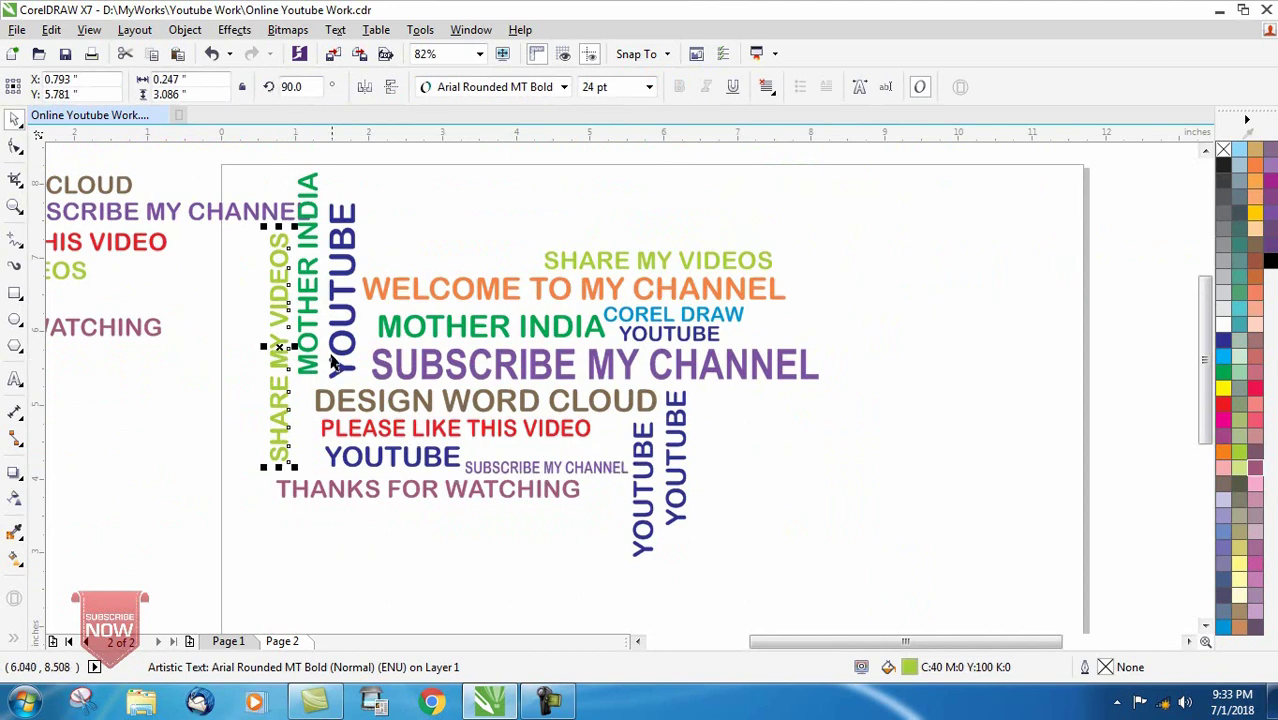
{"action": "left_click_drag", "start_coordinate": [279, 346], "coordinate": [552, 444]}
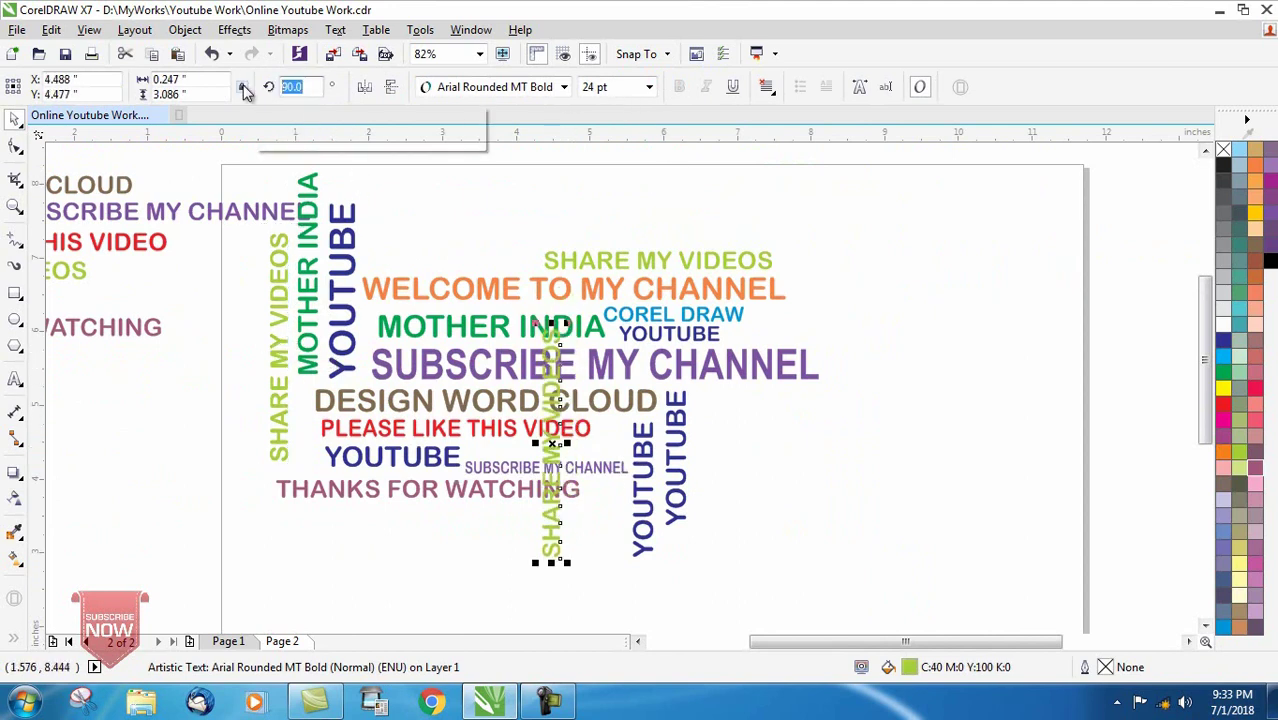
{"action": "type", "text": "0"}
{"action": "key", "text": "Return"}
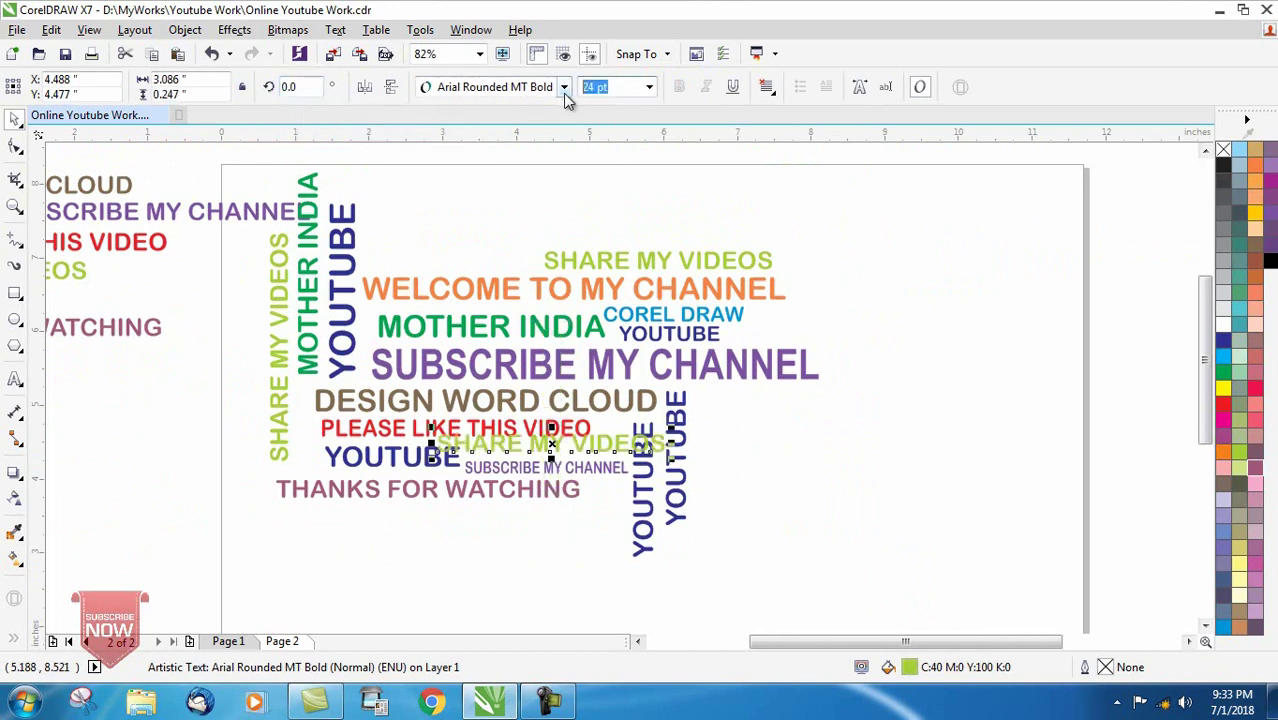
{"action": "type", "text": "17"}
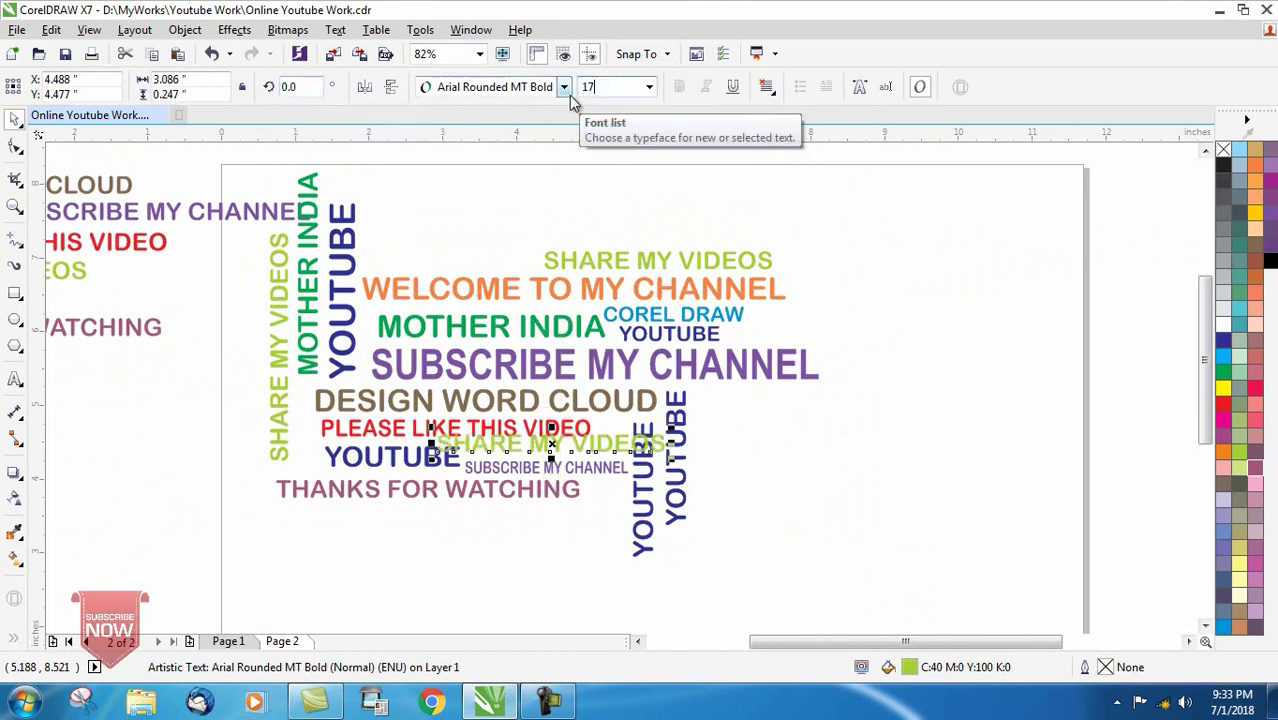
{"action": "key", "text": "Return"}
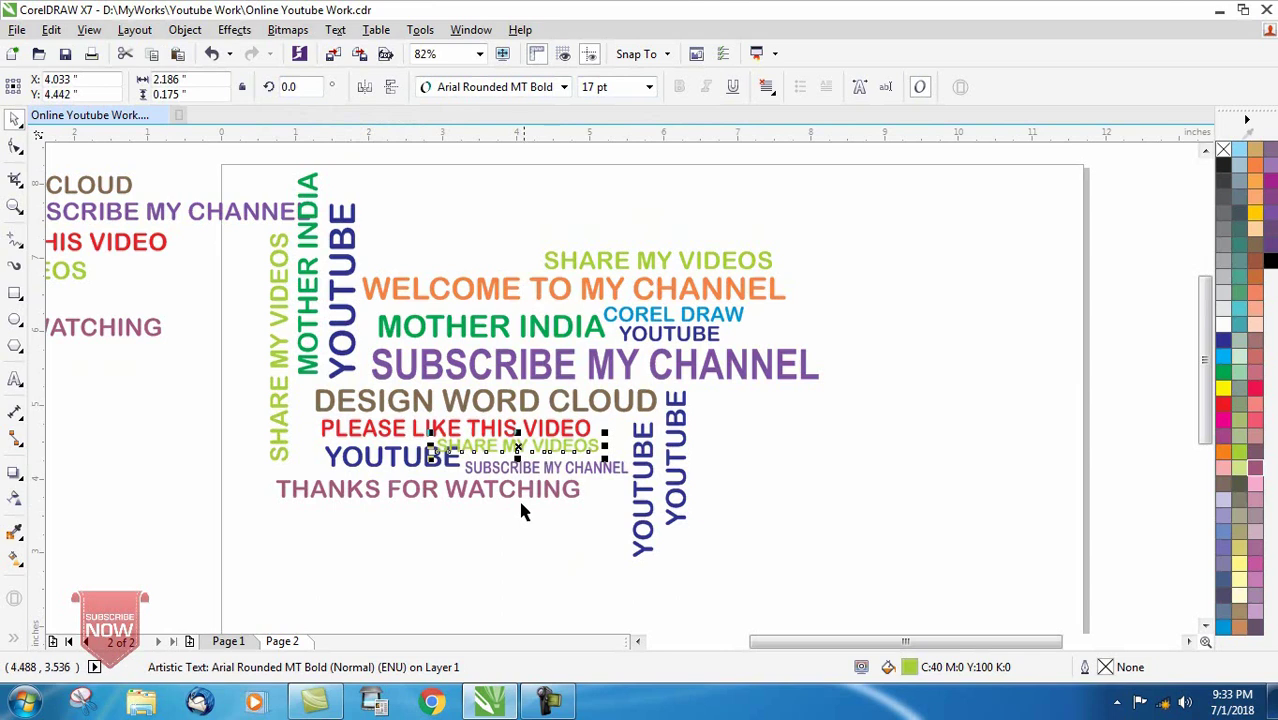
{"action": "scroll", "coordinate": [516, 496], "scroll_direction": "up", "scroll_amount": 1}
{"action": "left_click_drag", "start_coordinate": [518, 436], "coordinate": [554, 437]}
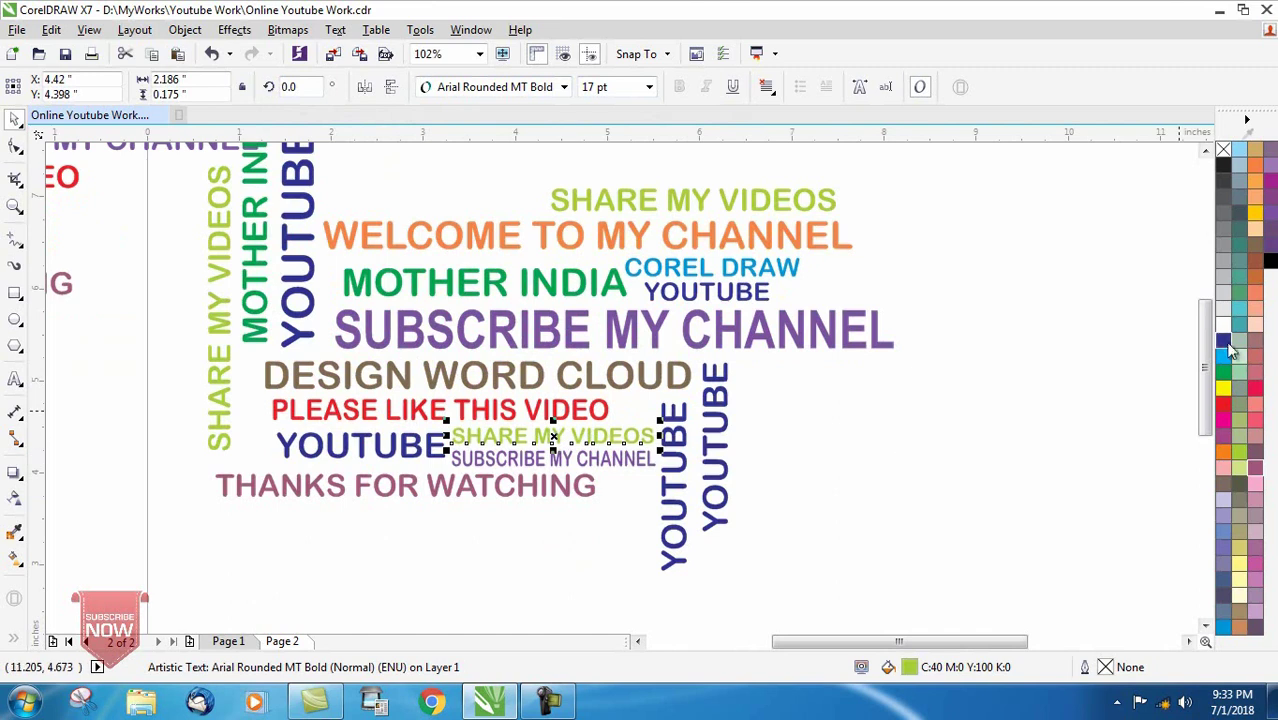
Try dark blue on SHARE MY VIDEOS, then undo it to keep lime.
{"action": "left_click", "coordinate": [1222, 340]}
{"action": "left_click", "coordinate": [780, 506]}
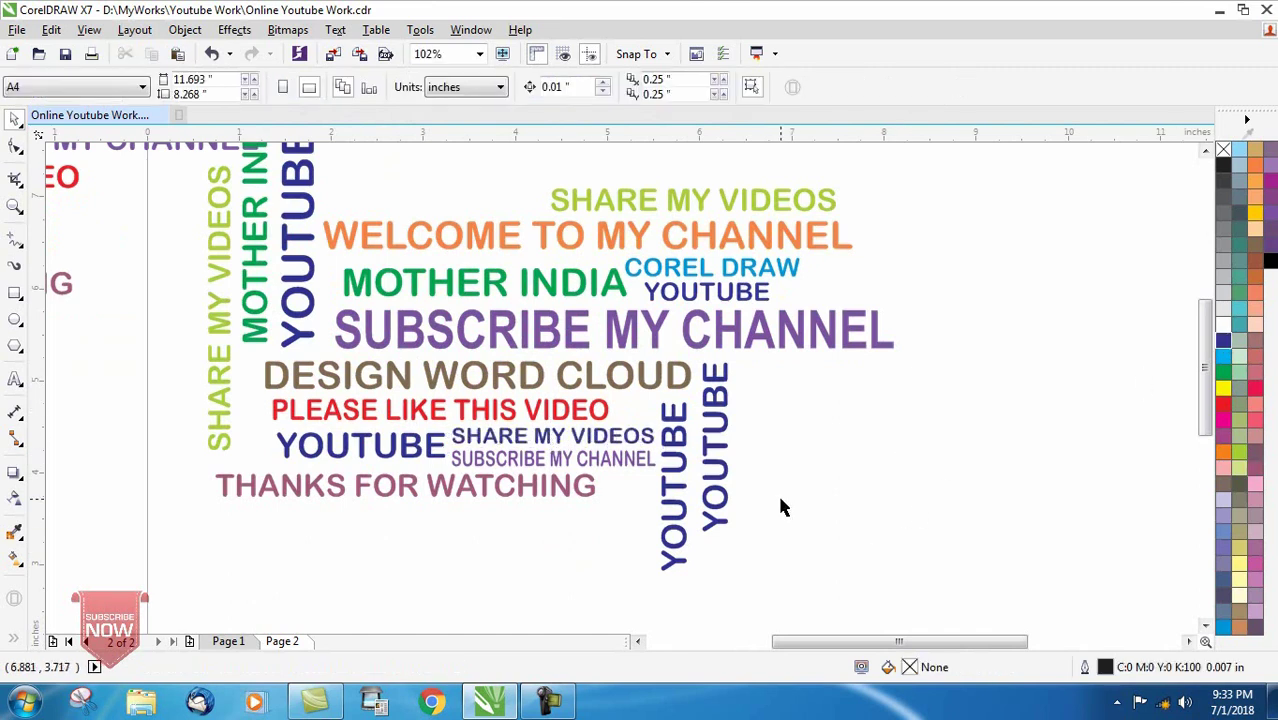
{"action": "key", "text": "ctrl+z"}
{"action": "left_click", "coordinate": [793, 481]}
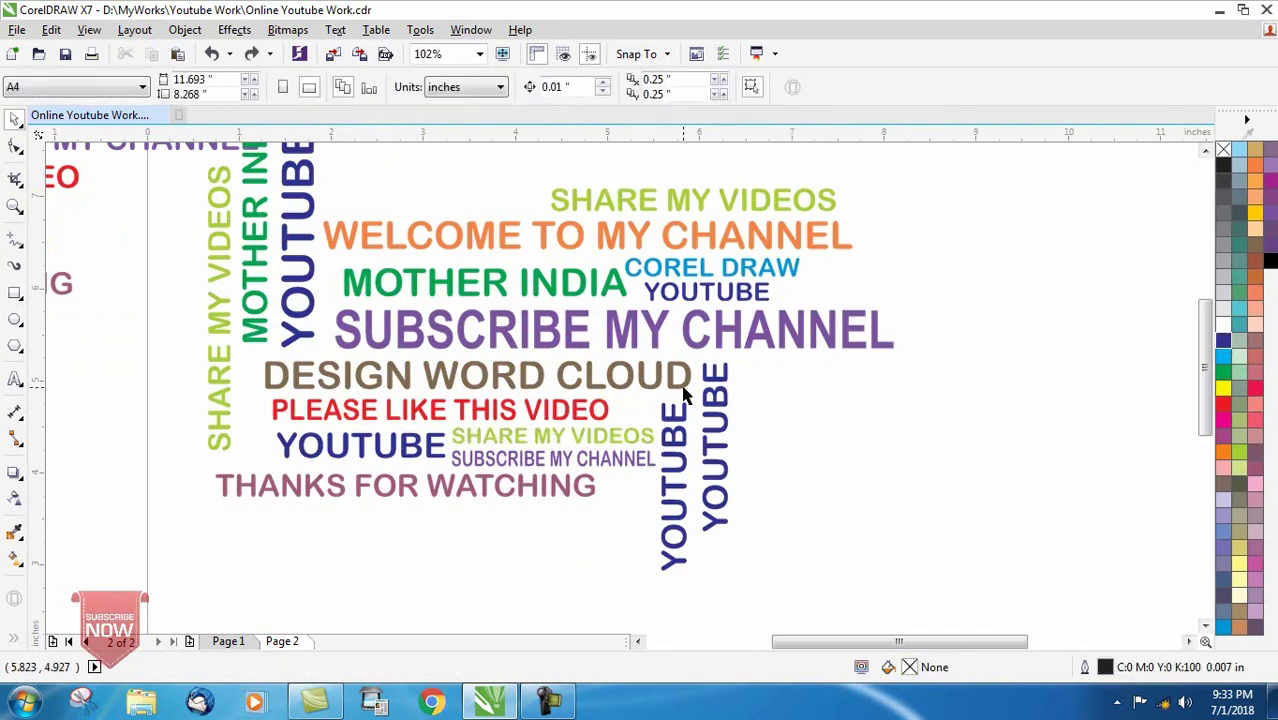
{"action": "scroll", "coordinate": [683, 397], "scroll_direction": "down", "scroll_amount": 1}
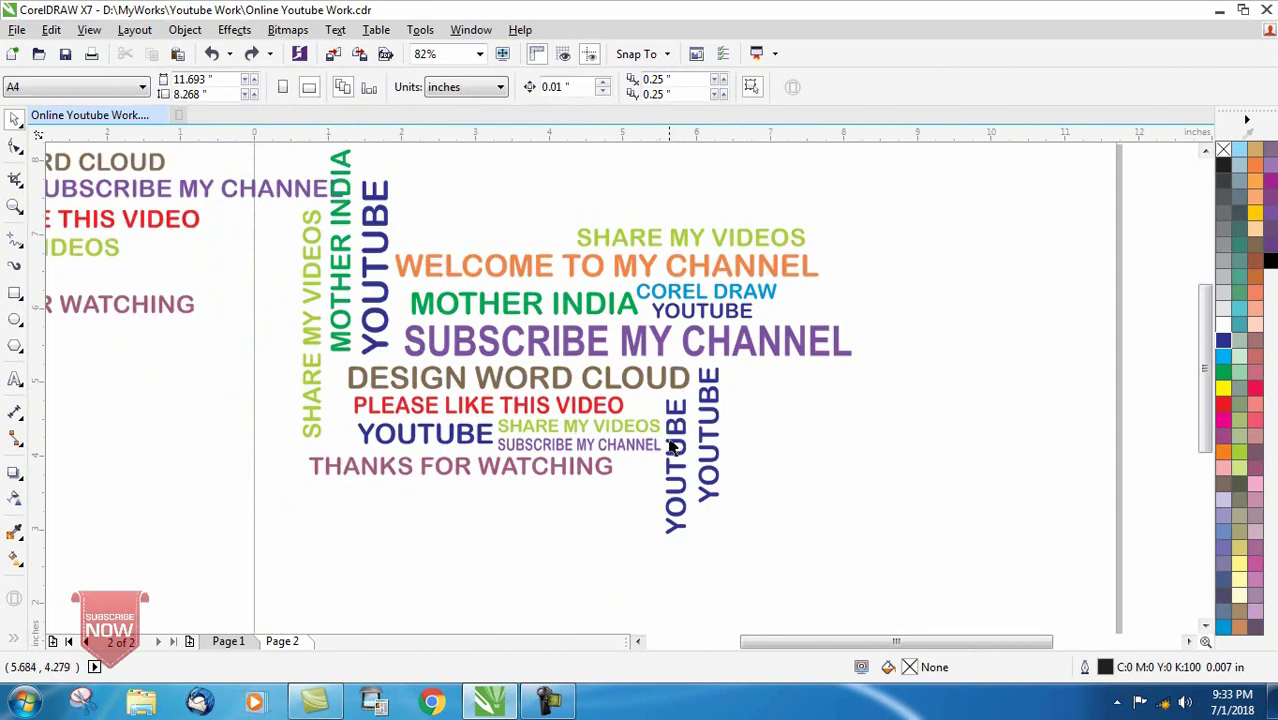
Add a MOTHER INDIA copy right of DESIGN WORD CLOUD and a 0° 35 pt YOUTUBE beneath it.
{"action": "left_click", "coordinate": [574, 310]}
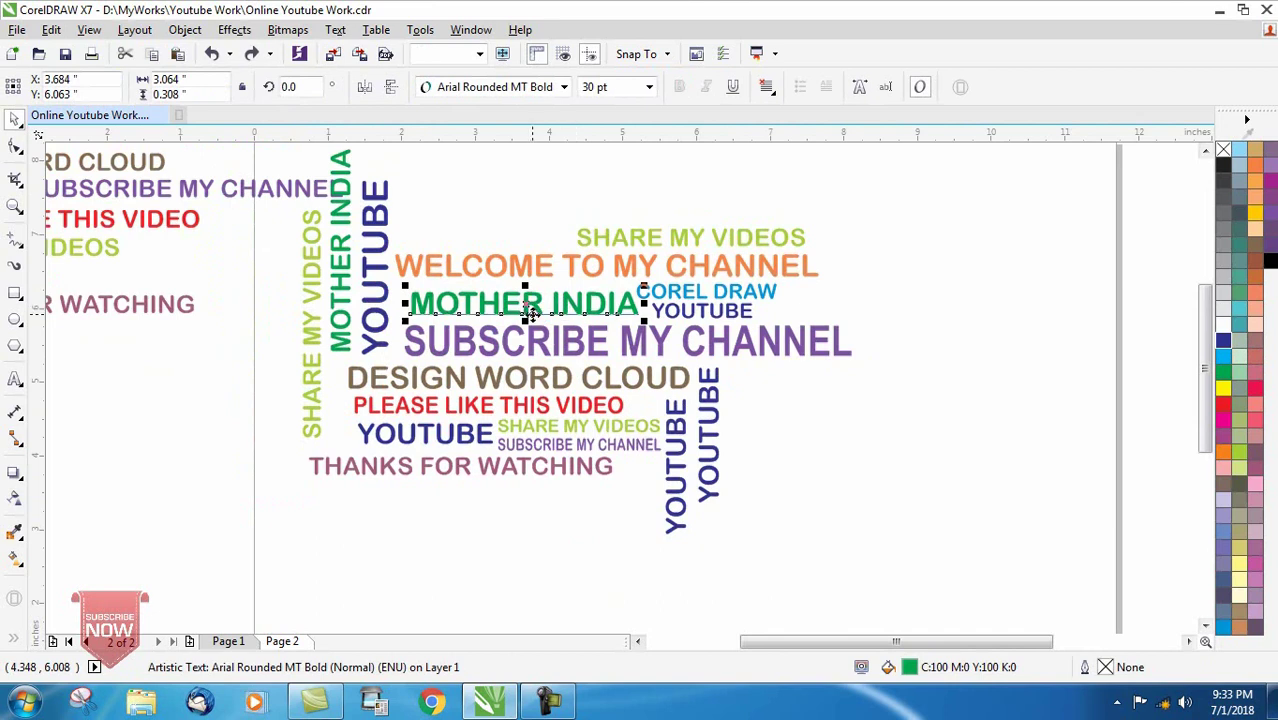
{"action": "left_click_drag", "start_coordinate": [530, 305], "coordinate": [840, 372]}
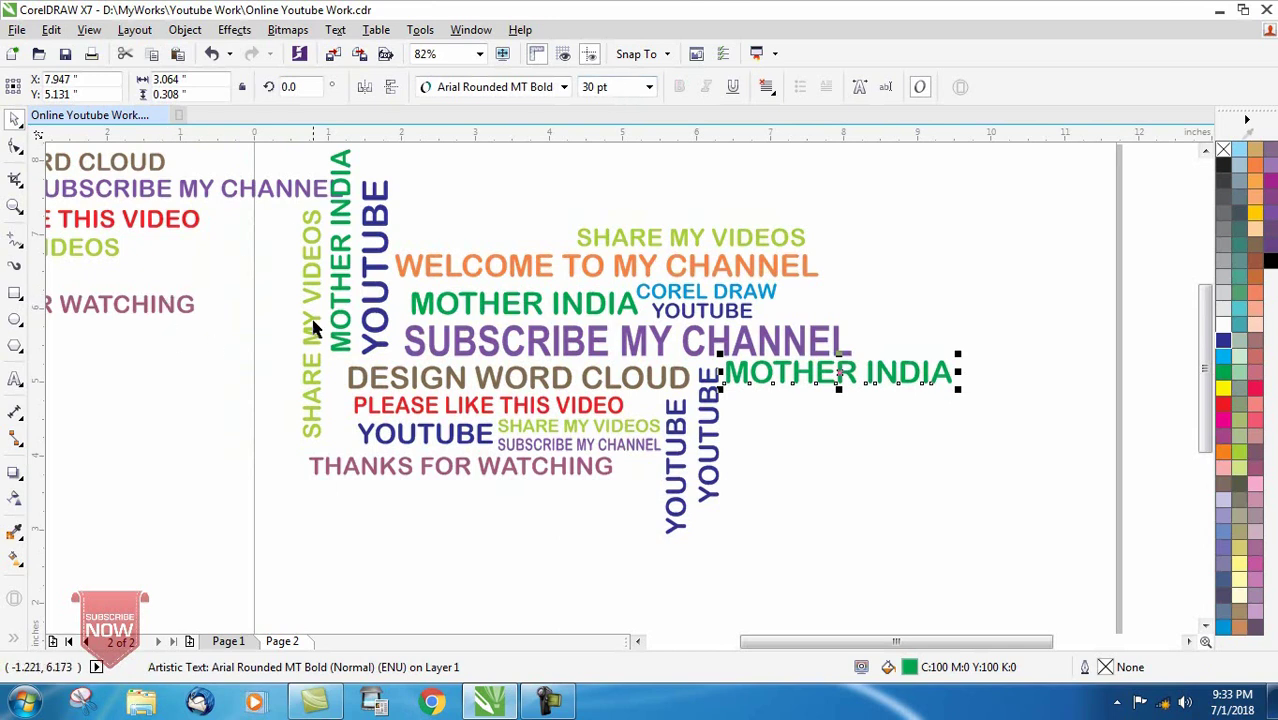
{"action": "left_click", "coordinate": [378, 318]}
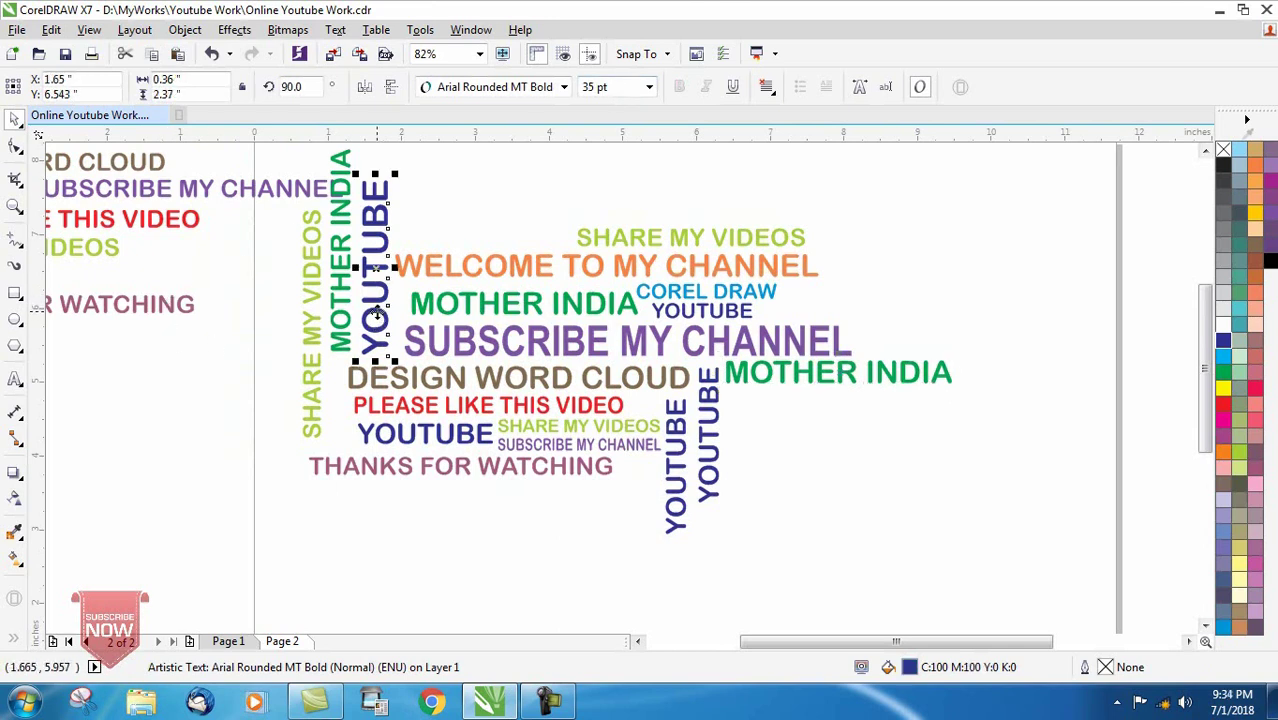
{"action": "mouse_move", "coordinate": [378, 318]}
{"action": "left_mouse_down"}
{"action": "mouse_move", "coordinate": [655, 372]}
{"action": "mouse_move", "coordinate": [755, 410]}
{"action": "left_mouse_up"}
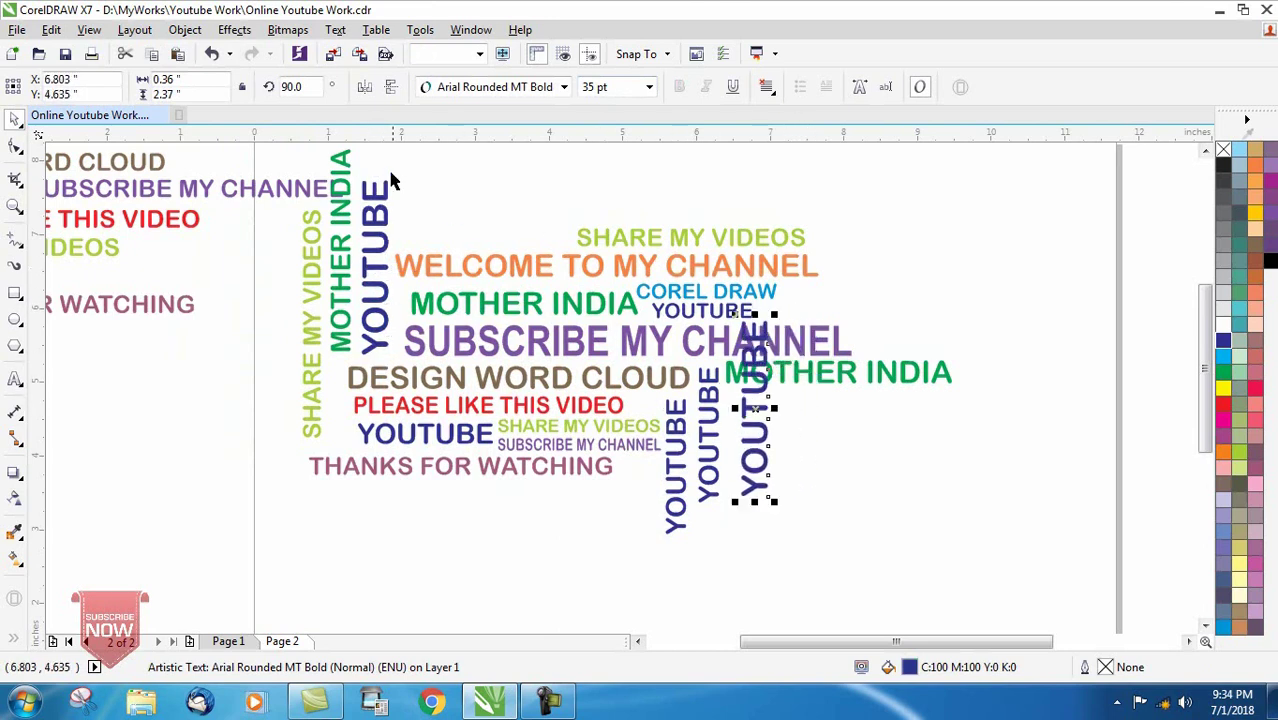
{"action": "left_click", "coordinate": [312, 87]}
{"action": "type", "text": "0"}
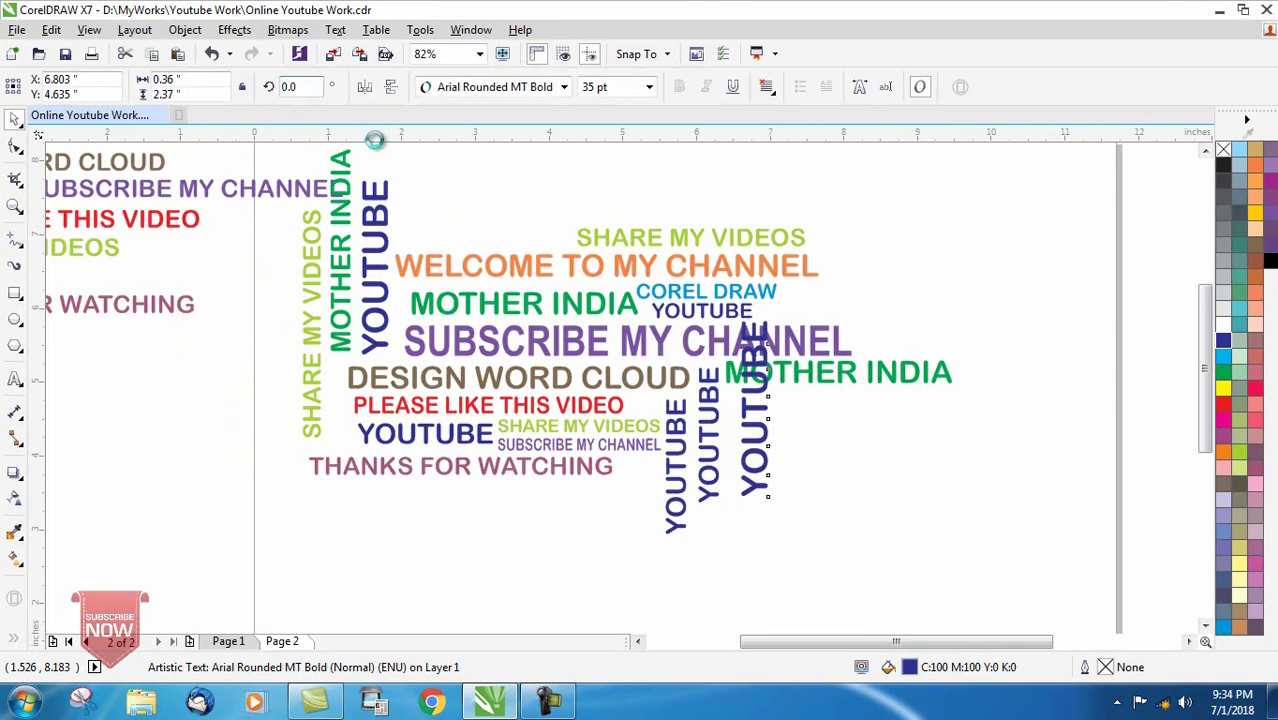
{"action": "key", "text": "Return"}
{"action": "mouse_move", "coordinate": [755, 410]}
{"action": "left_mouse_down"}
{"action": "mouse_move", "coordinate": [864, 403]}
{"action": "mouse_move", "coordinate": [812, 403]}
{"action": "left_mouse_up"}
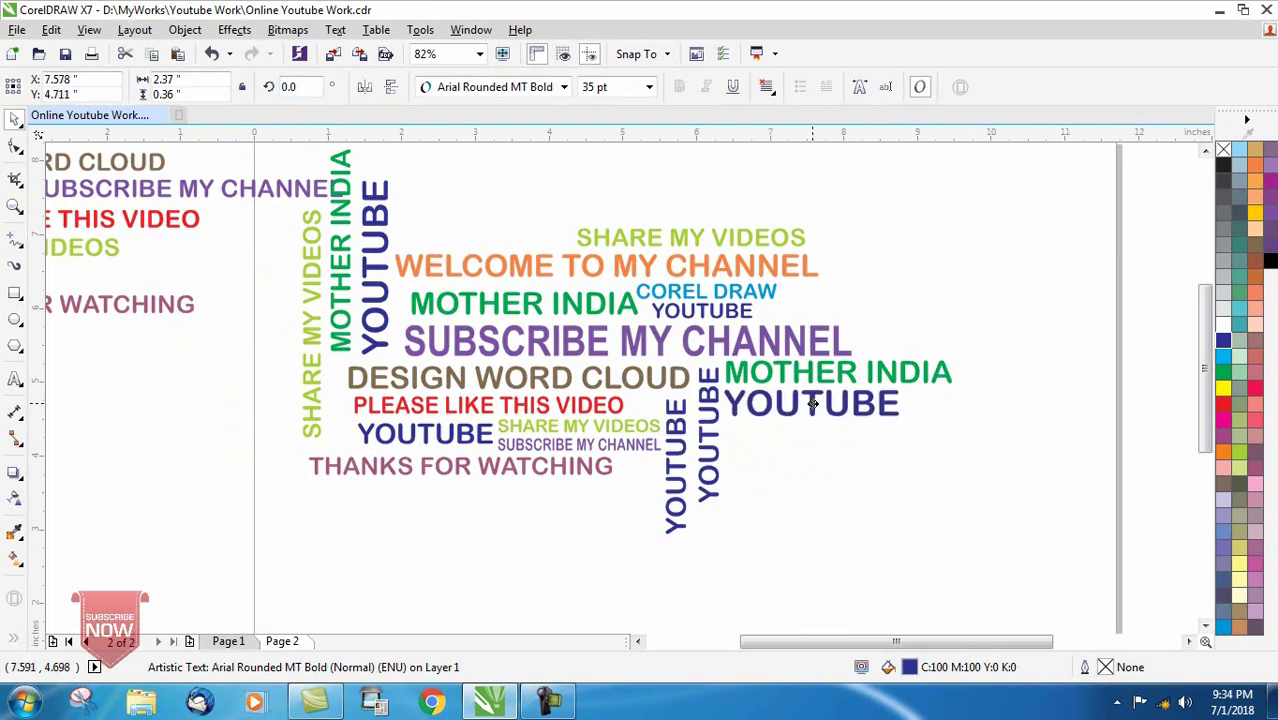
{"action": "left_click_drag", "start_coordinate": [812, 403], "coordinate": [813, 404]}
Place a 20 pt WELCOME TO MY CHANNEL copy under THANKS FOR WATCHING.
{"action": "left_click", "coordinate": [489, 268]}
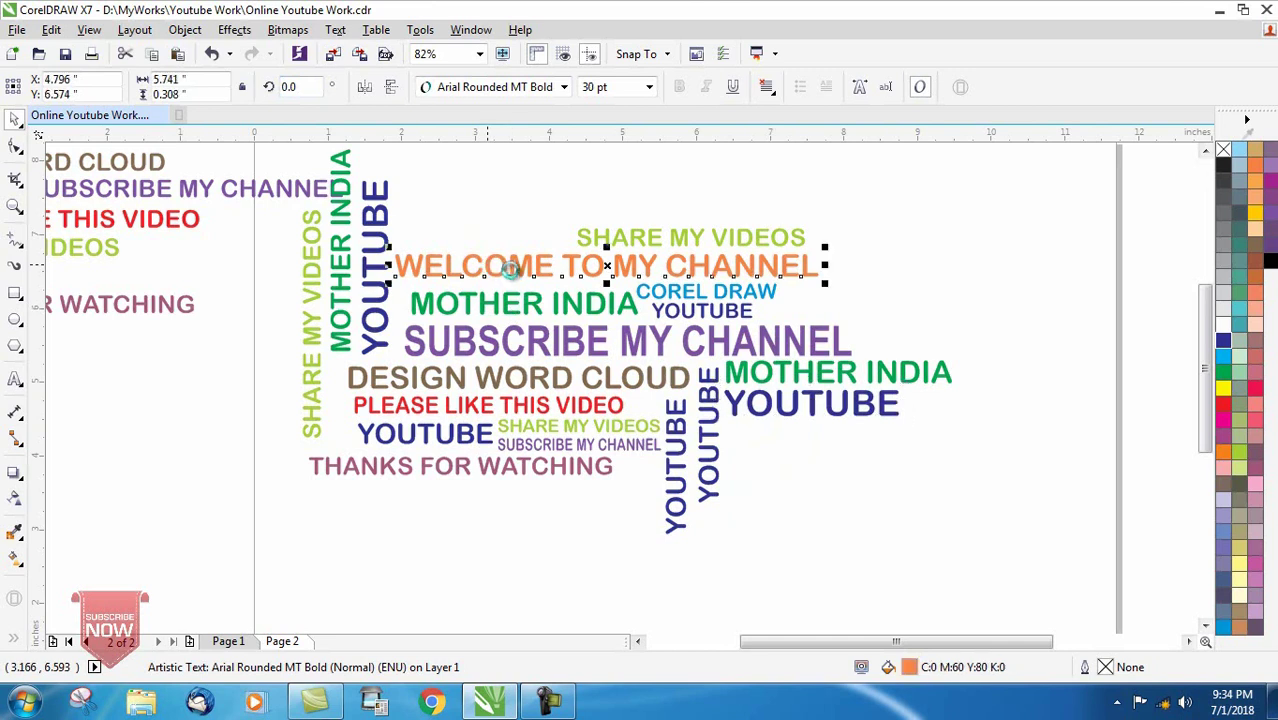
{"action": "mouse_move", "coordinate": [606, 265]}
{"action": "left_mouse_down"}
{"action": "mouse_move", "coordinate": [597, 345]}
{"action": "mouse_move", "coordinate": [448, 491]}
{"action": "left_mouse_up"}
{"action": "left_click", "coordinate": [618, 88]}
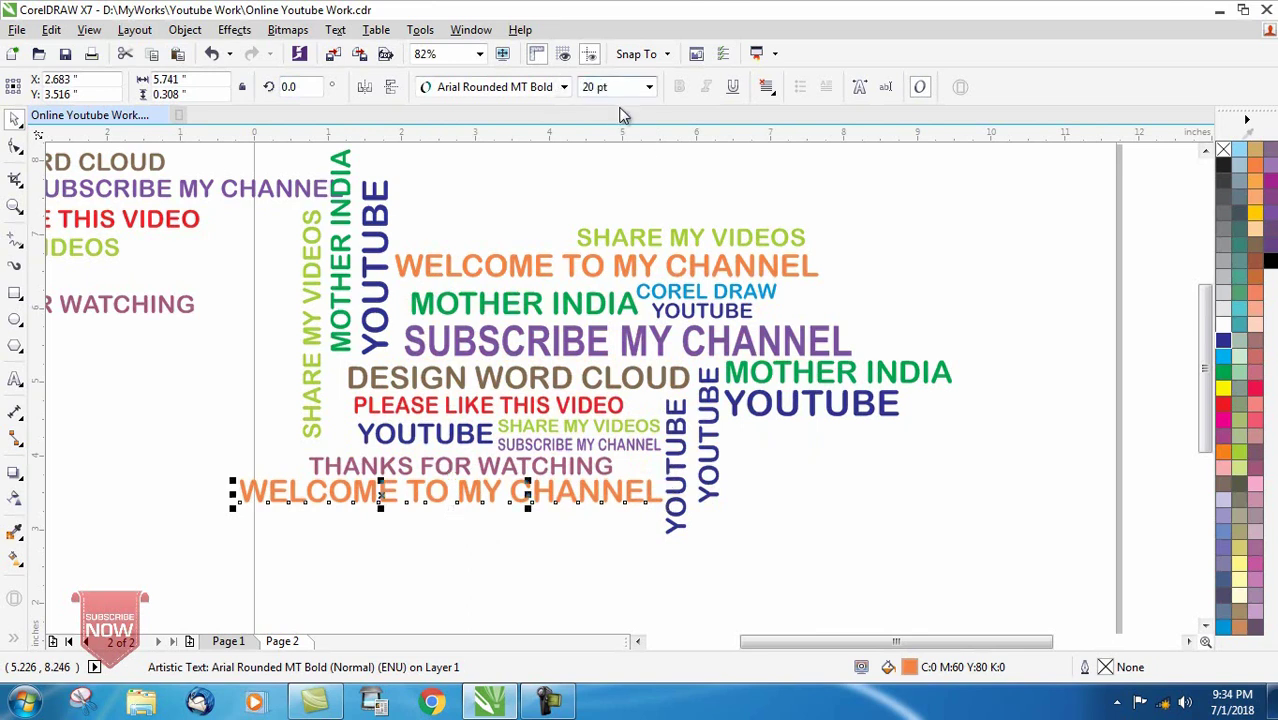
{"action": "key", "text": "Return"}
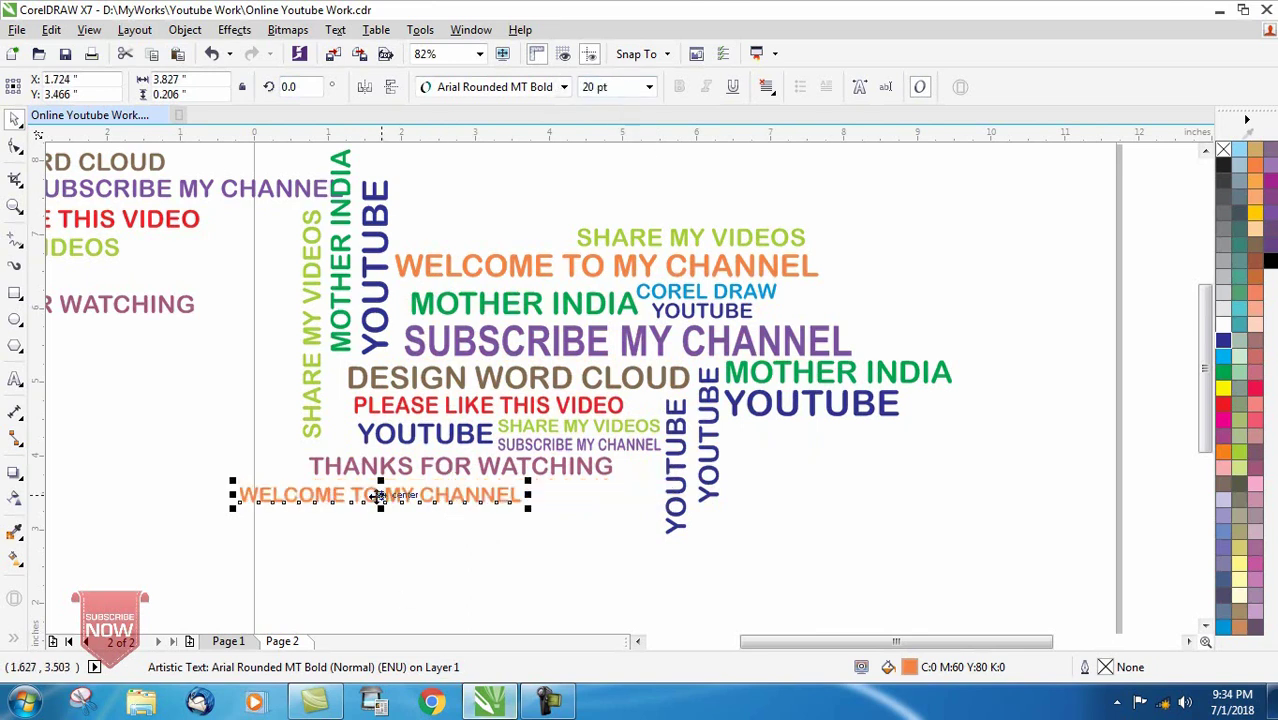
{"action": "left_click_drag", "start_coordinate": [385, 510], "coordinate": [508, 492]}
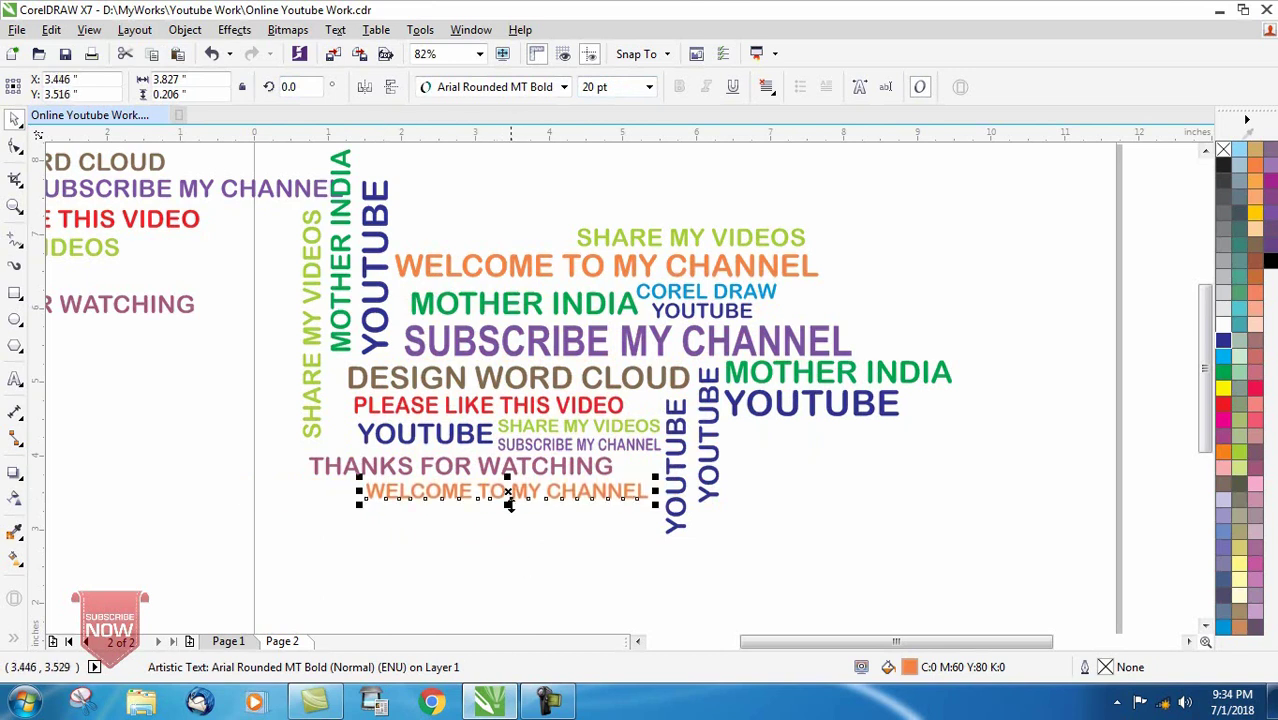
{"action": "left_click", "coordinate": [522, 573]}
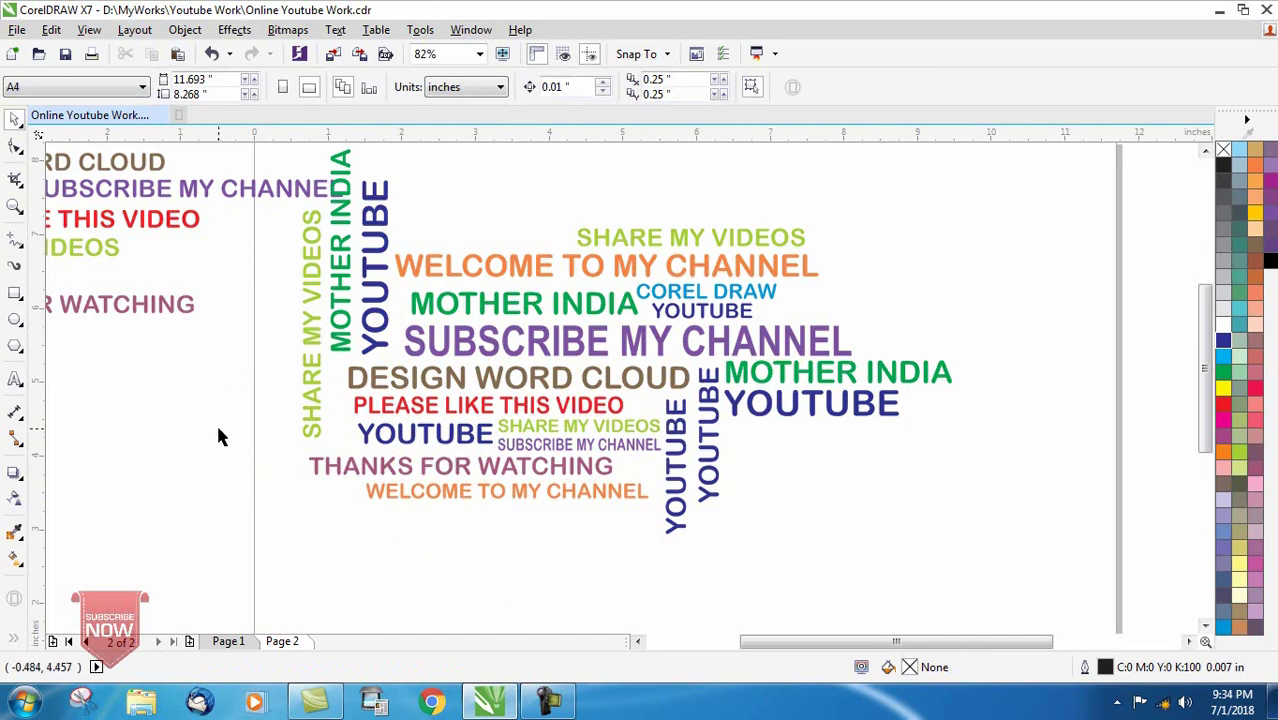
Add a brown DESIGN WORD CLOUD copy below the new welcome line.
{"action": "left_click", "coordinate": [133, 161]}
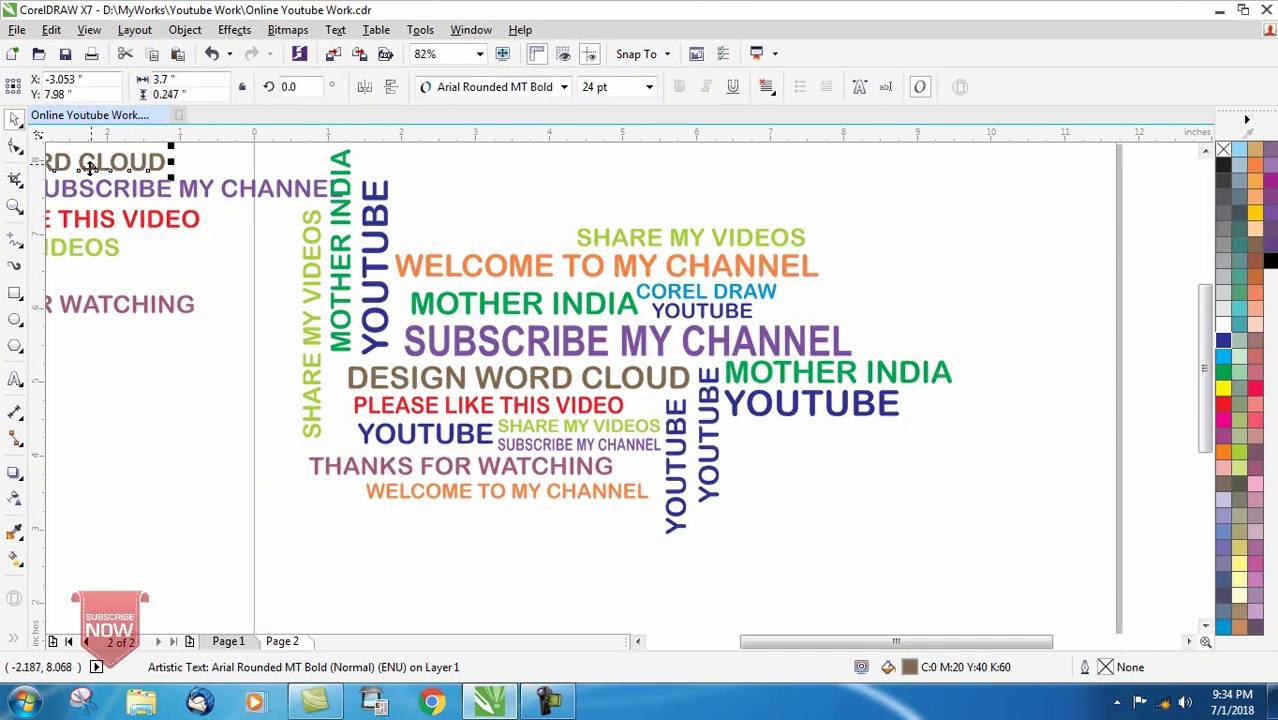
{"action": "mouse_move", "coordinate": [133, 161]}
{"action": "left_mouse_down"}
{"action": "mouse_move", "coordinate": [261, 233]}
{"action": "mouse_move", "coordinate": [583, 527]}
{"action": "mouse_move", "coordinate": [475, 524]}
{"action": "left_mouse_up"}
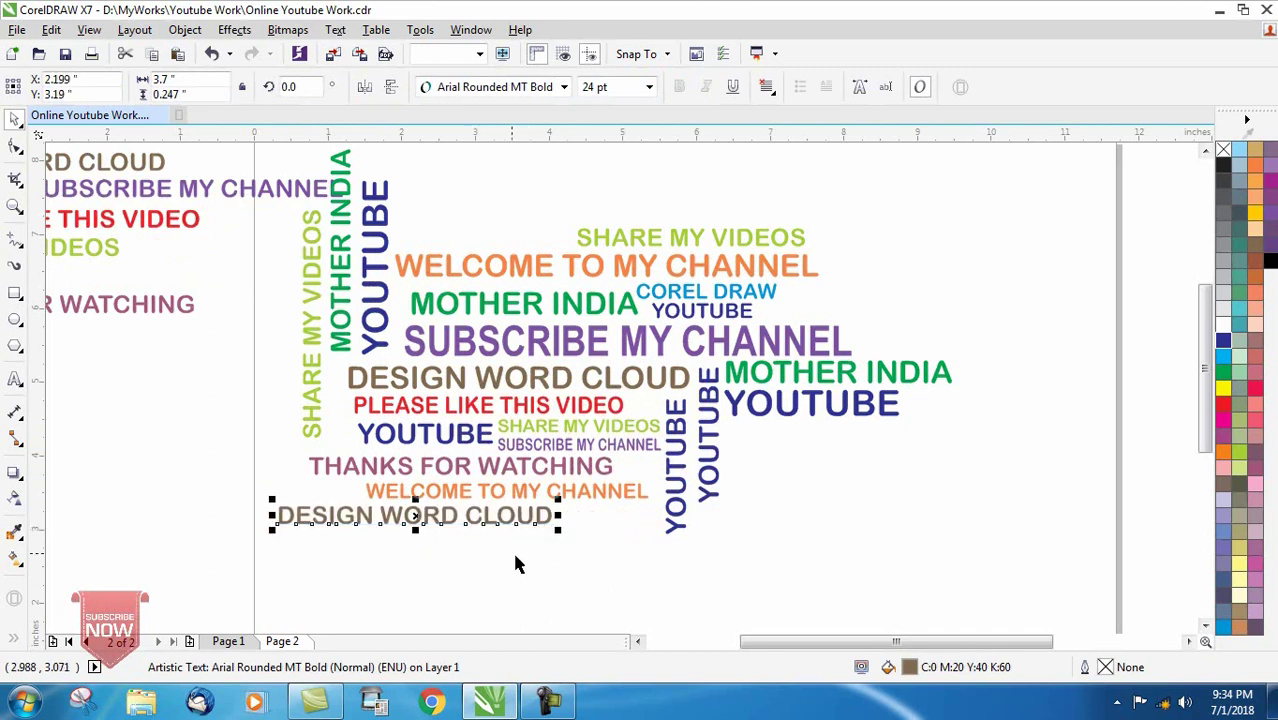
{"action": "left_click", "coordinate": [835, 574]}
Copy the small green SHARE MY VIDEOS to the lower left at 13 pt, coloured dark blue.
{"action": "left_click", "coordinate": [583, 427]}
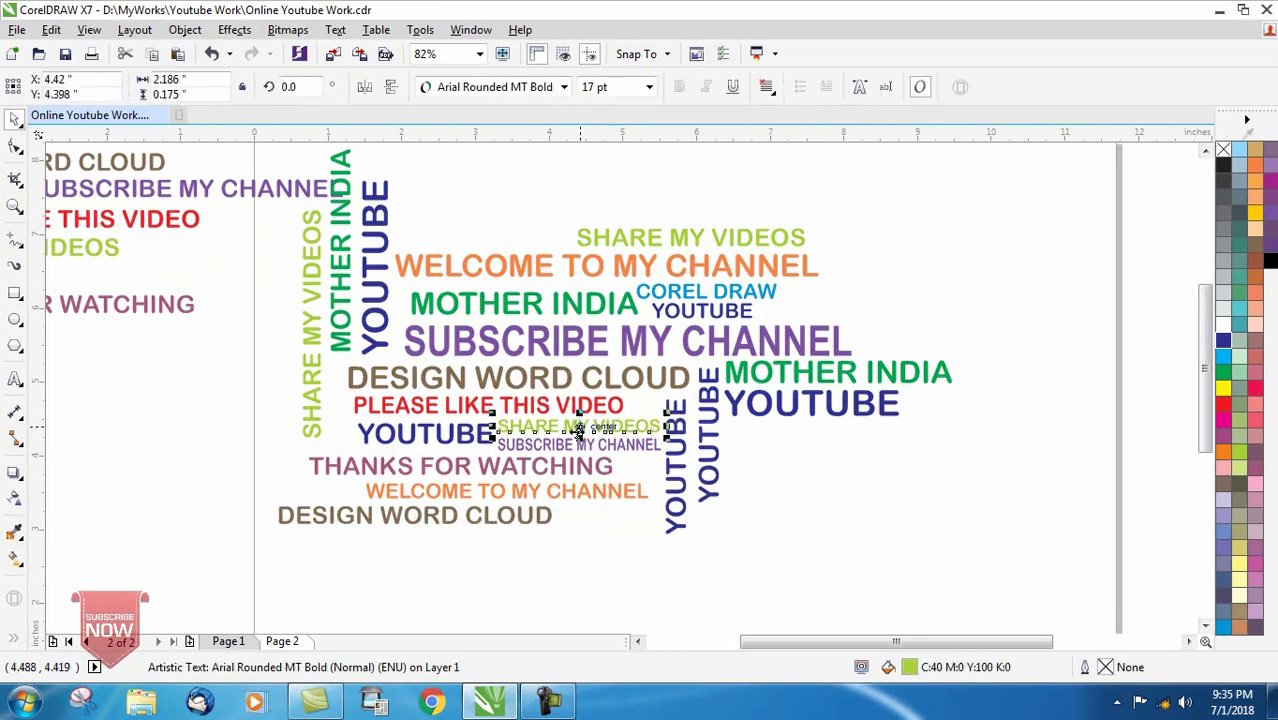
{"action": "left_click_drag", "start_coordinate": [578, 430], "coordinate": [280, 496]}
{"action": "left_click", "coordinate": [578, 87]}
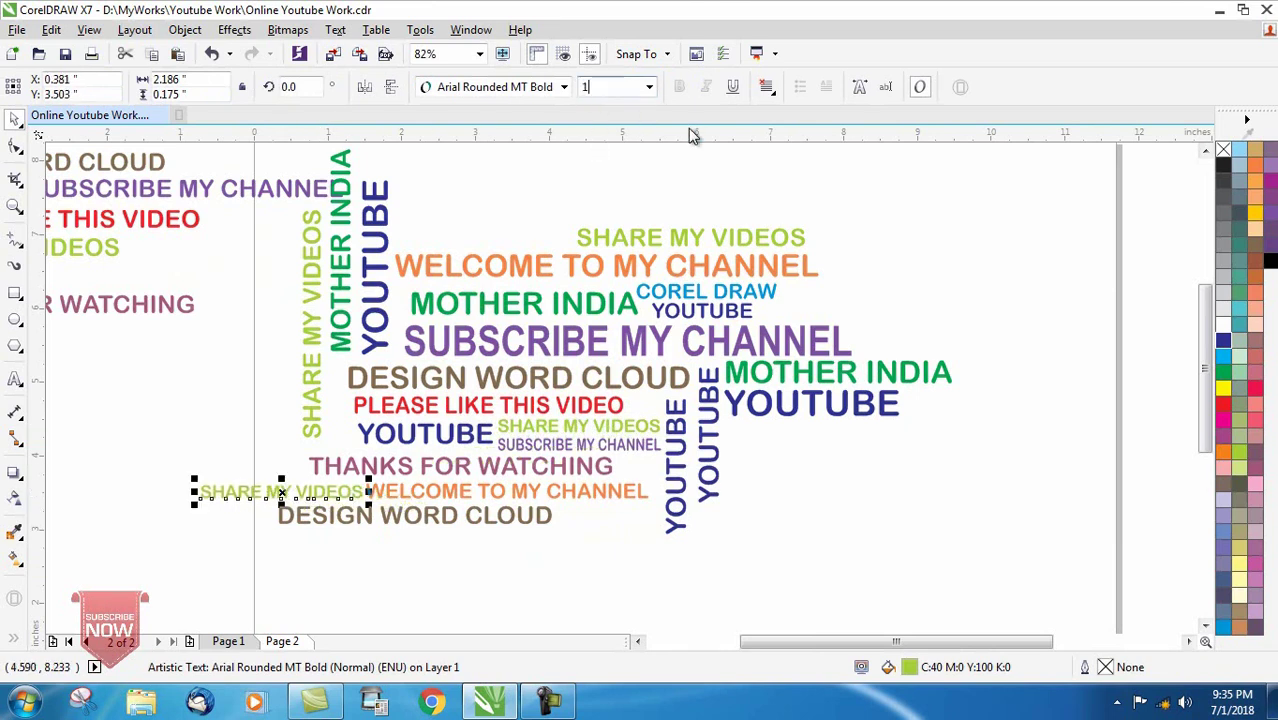
{"action": "type", "text": "3"}
{"action": "key", "text": "Return"}
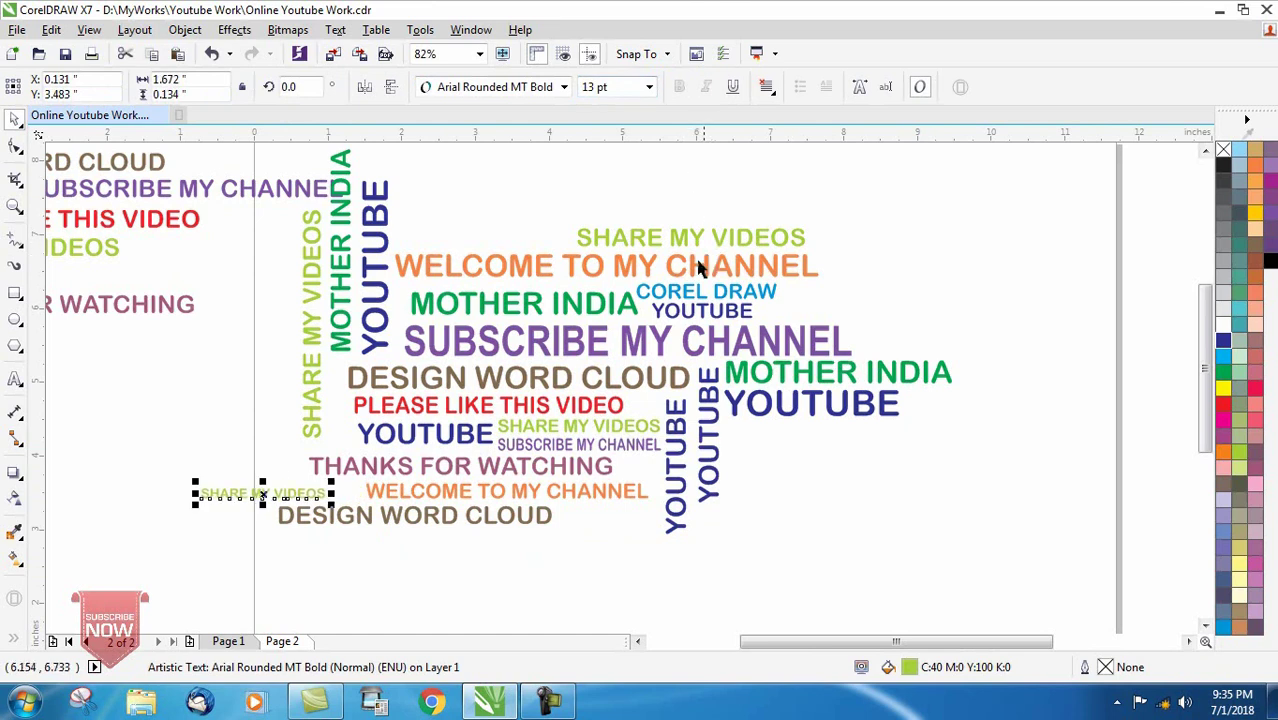
{"action": "left_click_drag", "start_coordinate": [260, 496], "coordinate": [299, 493]}
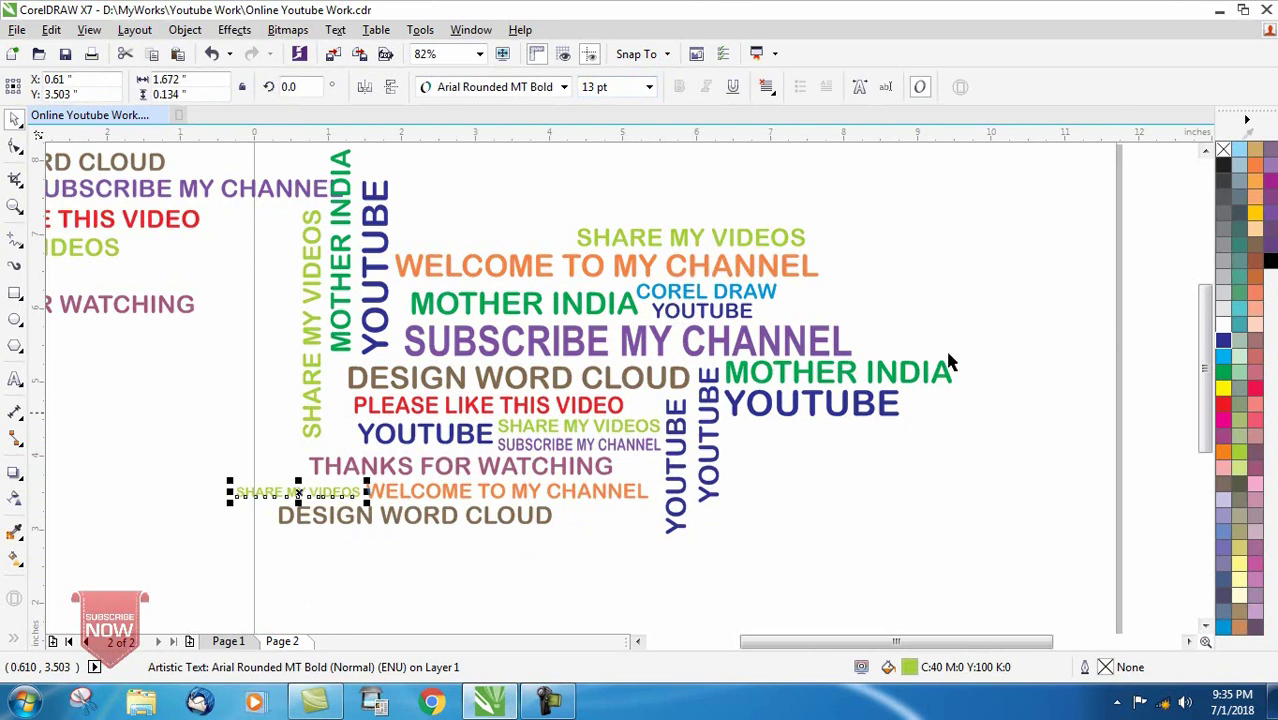
{"action": "left_click", "coordinate": [1256, 168]}
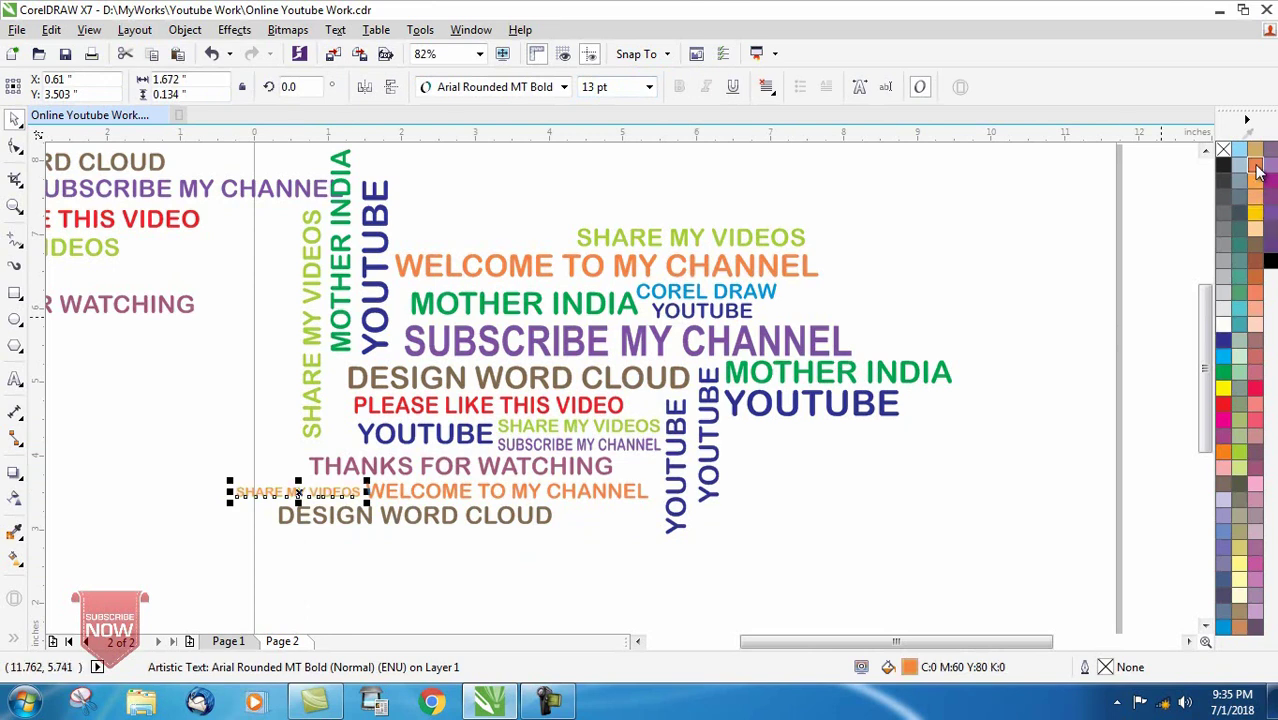
{"action": "left_click", "coordinate": [1224, 341]}
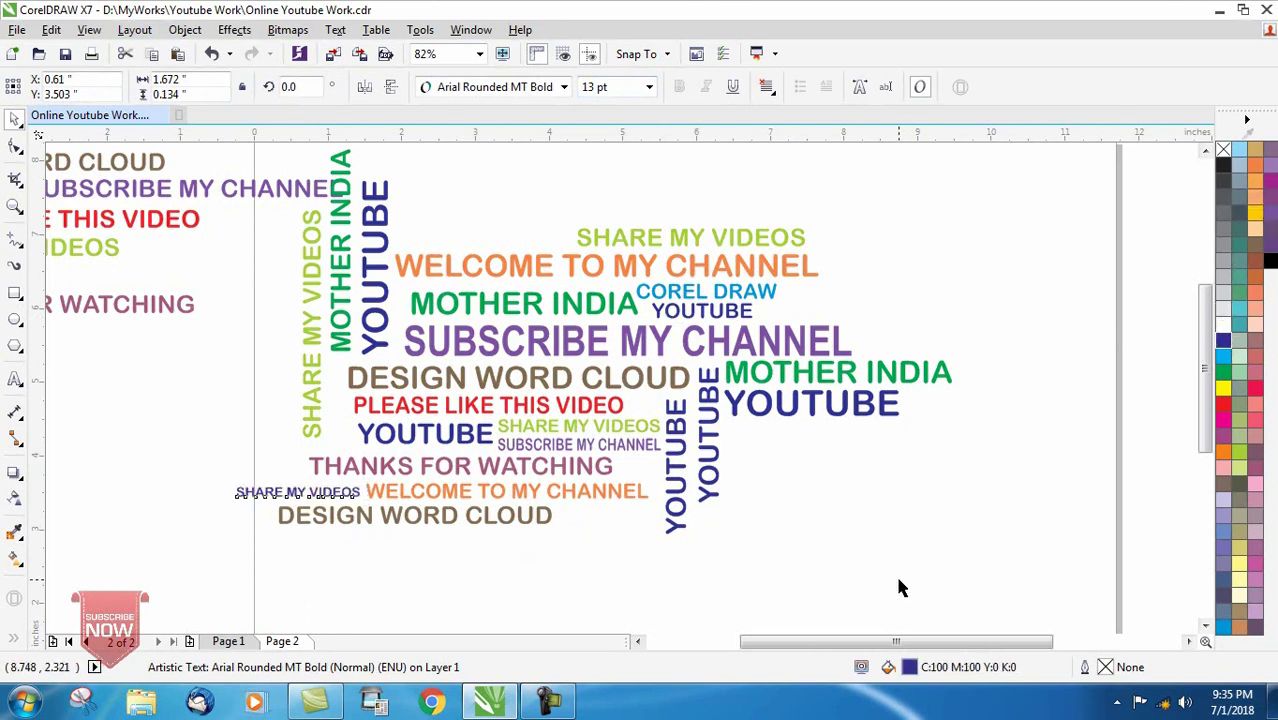
{"action": "left_click", "coordinate": [895, 573]}
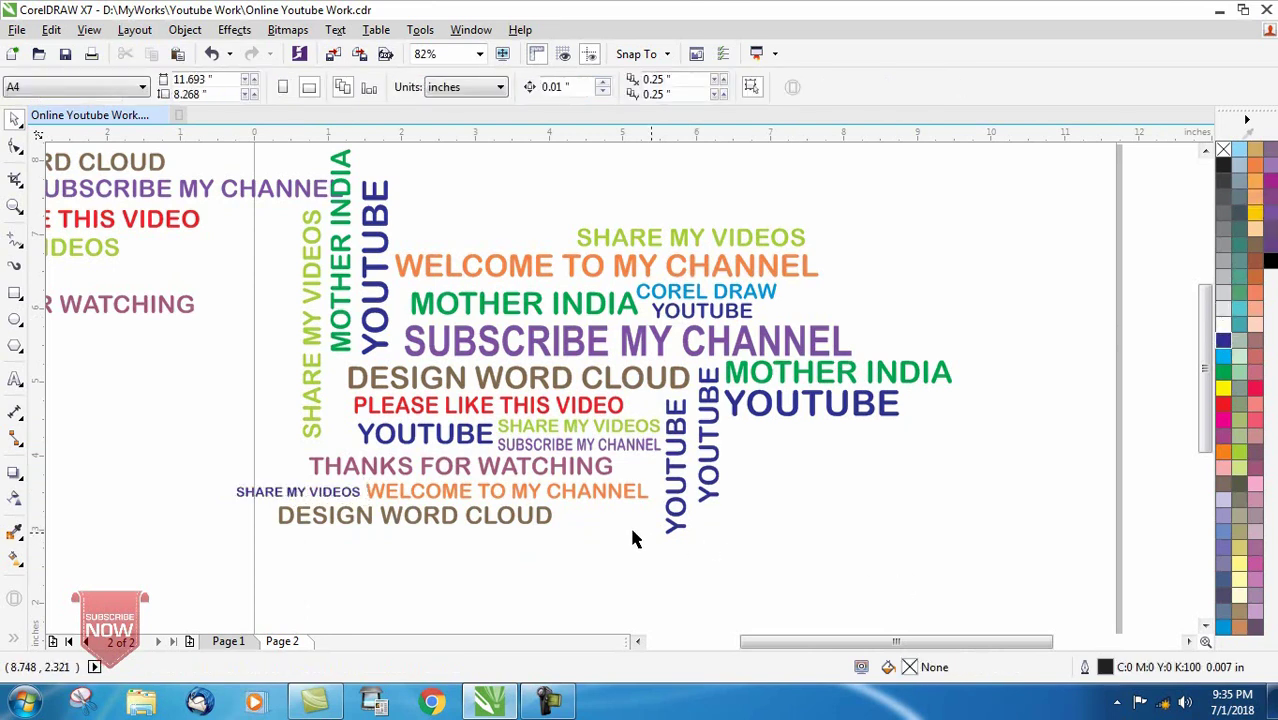
{"action": "left_click", "coordinate": [322, 500]}
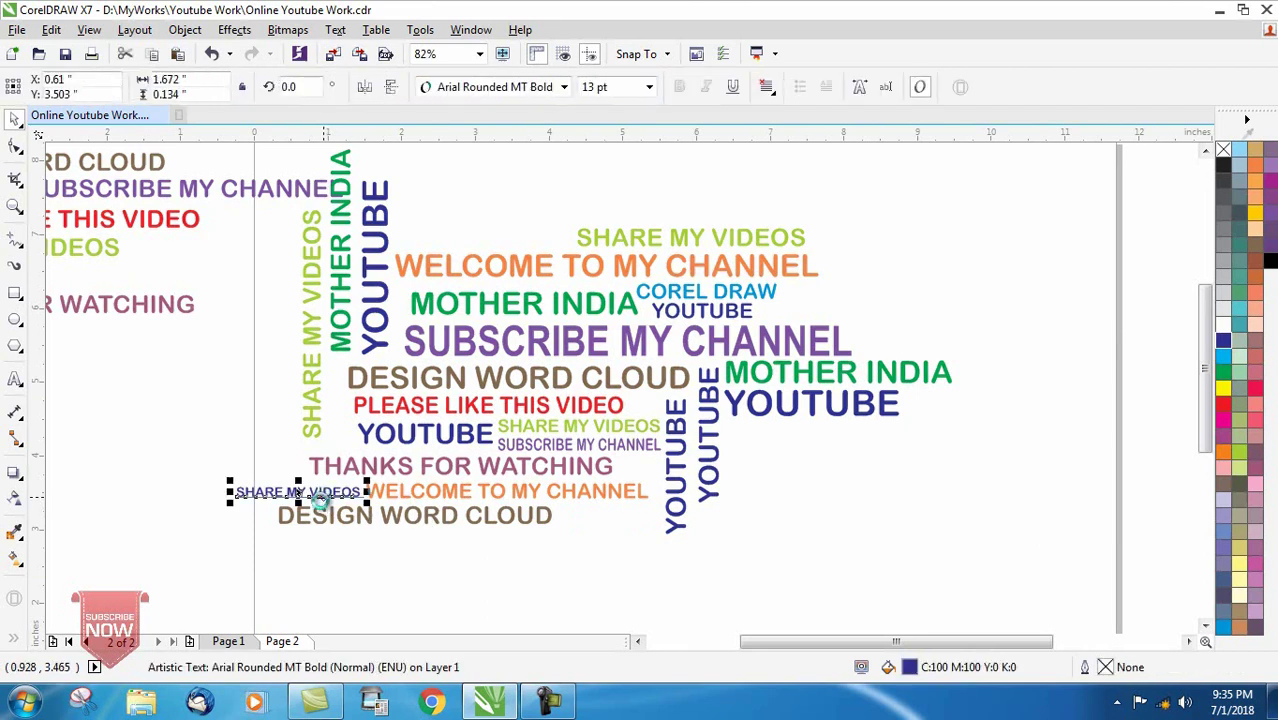
Place a dark blue SHARE MY VIDEOS copy, rotated 90°, vertically beside the lower YOUTUBE words.
{"action": "left_click_drag", "start_coordinate": [298, 493], "coordinate": [647, 464]}
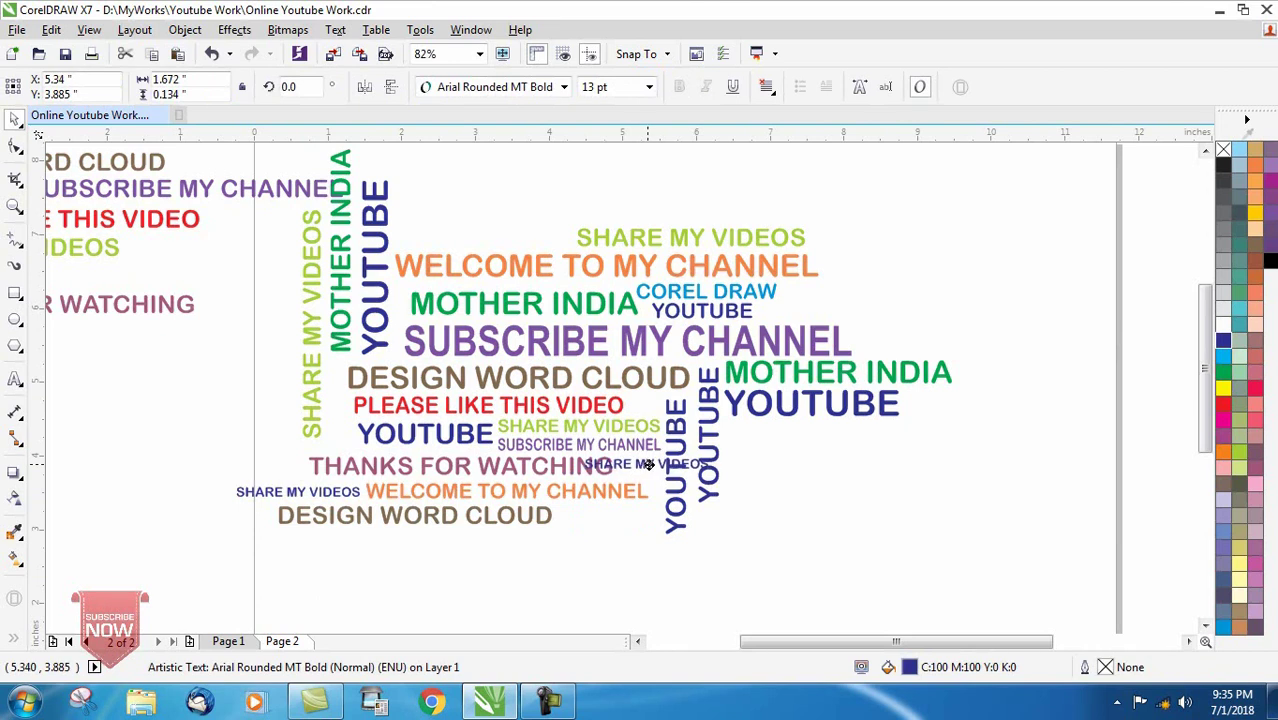
{"action": "left_click", "coordinate": [289, 86]}
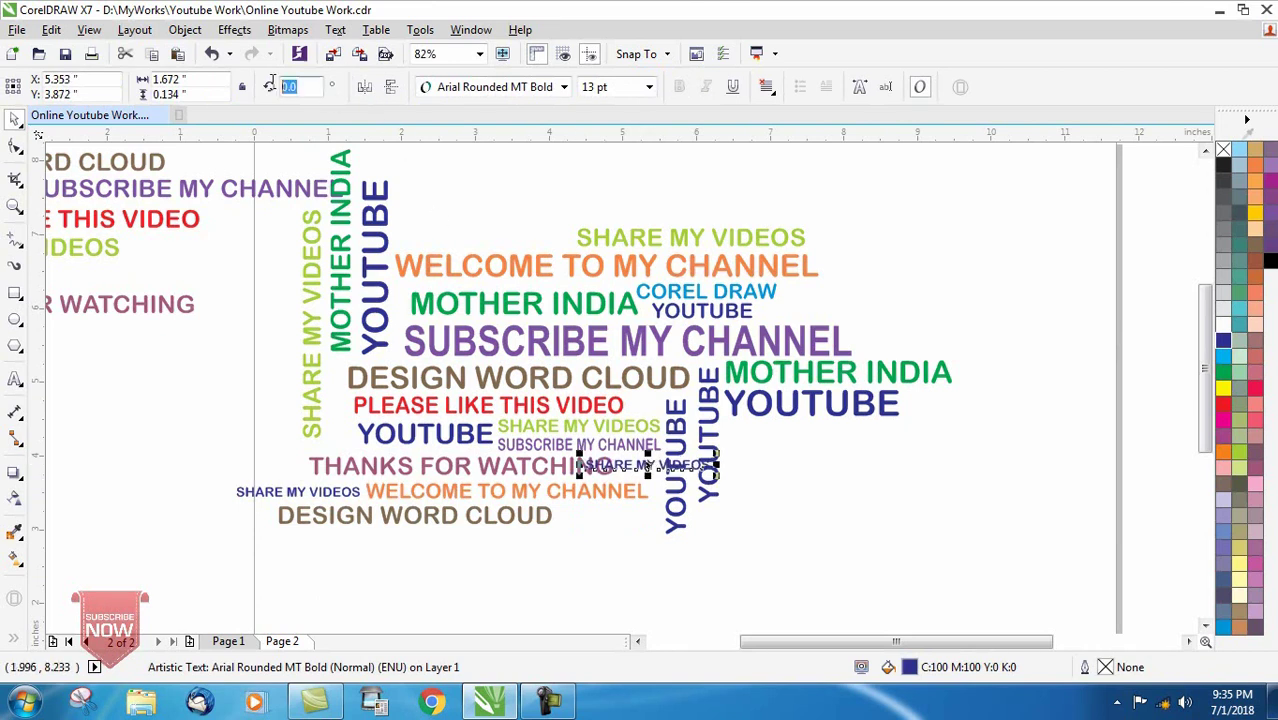
{"action": "type", "text": "90"}
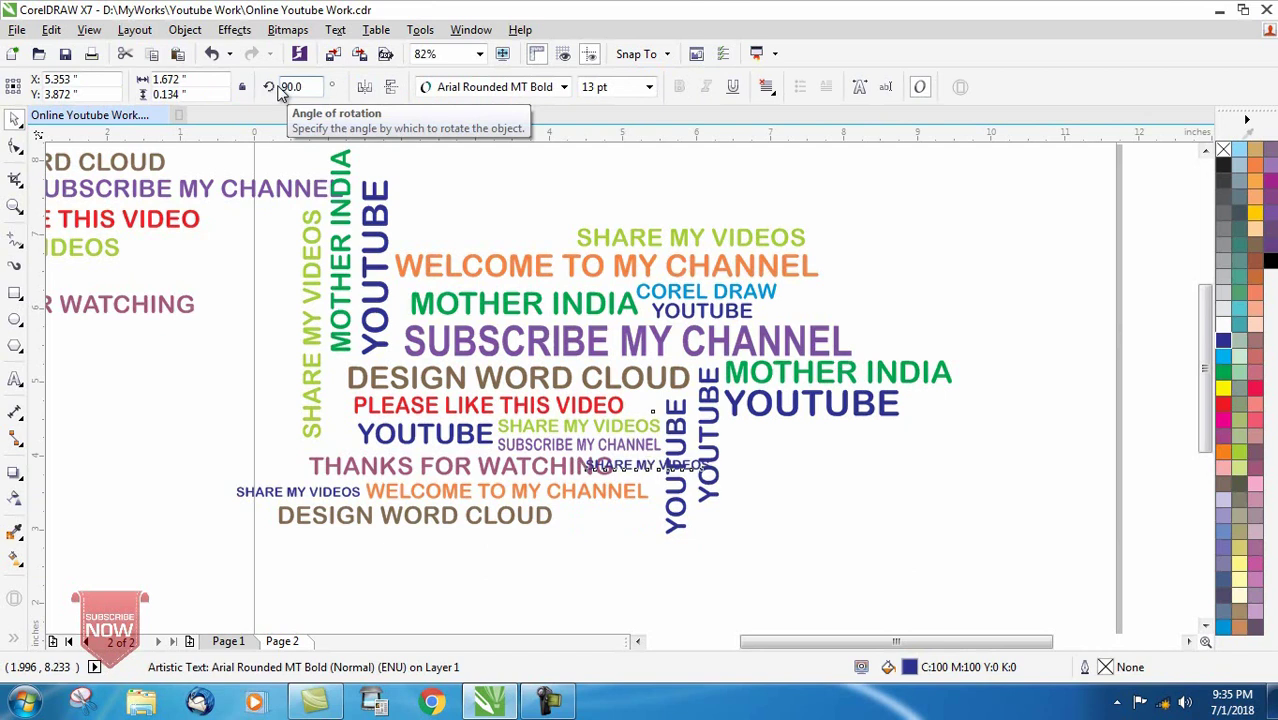
{"action": "key", "text": "Return"}
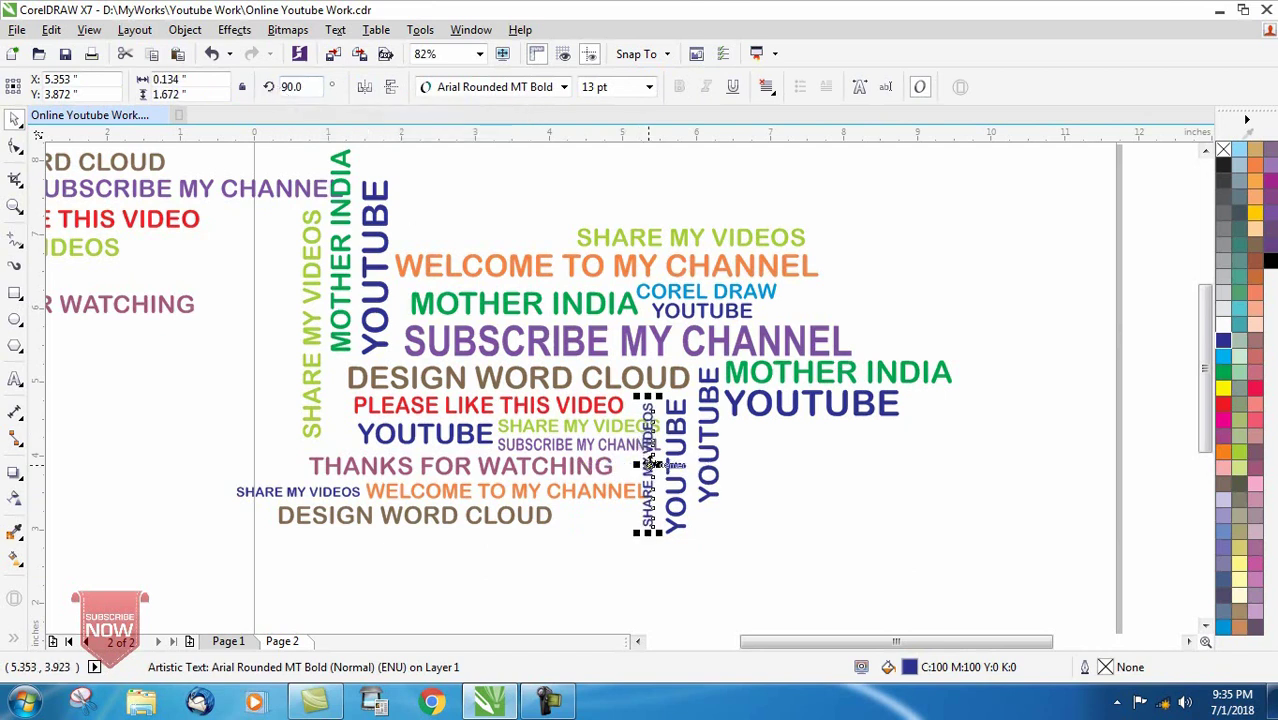
{"action": "mouse_move", "coordinate": [648, 470]}
{"action": "left_mouse_down"}
{"action": "mouse_move", "coordinate": [655, 519]}
{"action": "mouse_move", "coordinate": [656, 505]}
{"action": "left_mouse_up"}
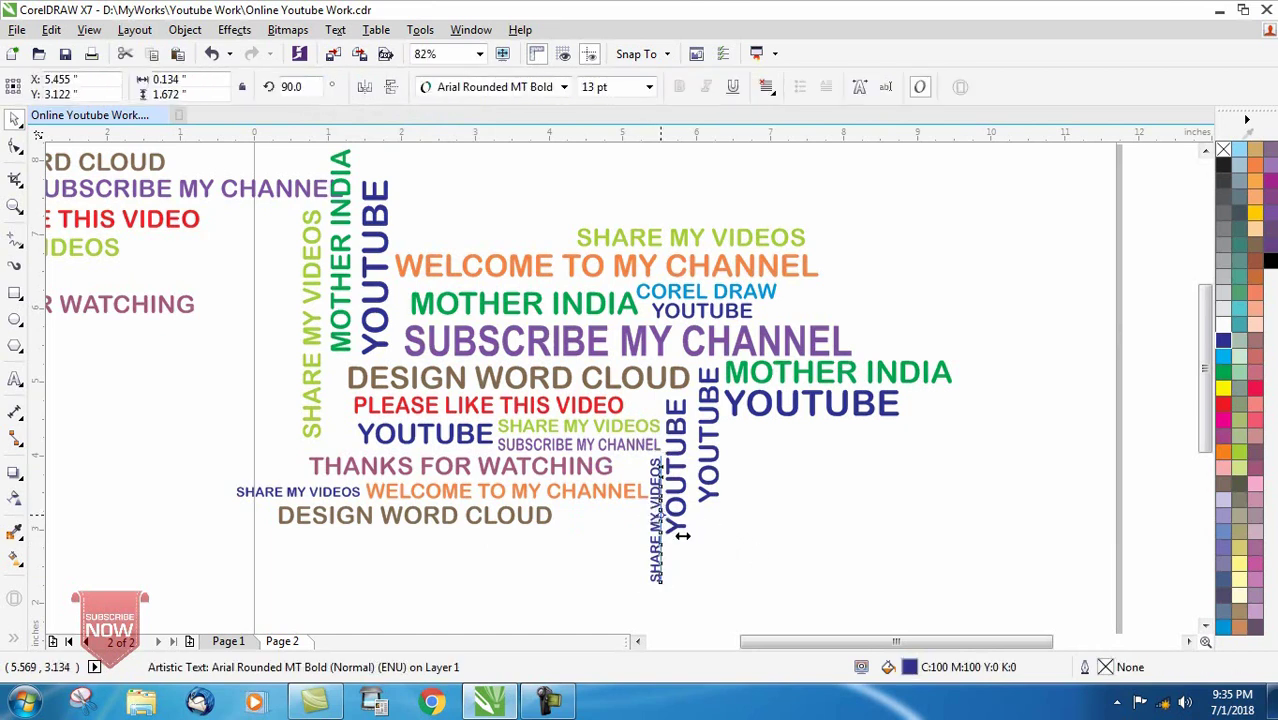
{"action": "left_click", "coordinate": [727, 548]}
{"action": "left_click", "coordinate": [700, 458]}
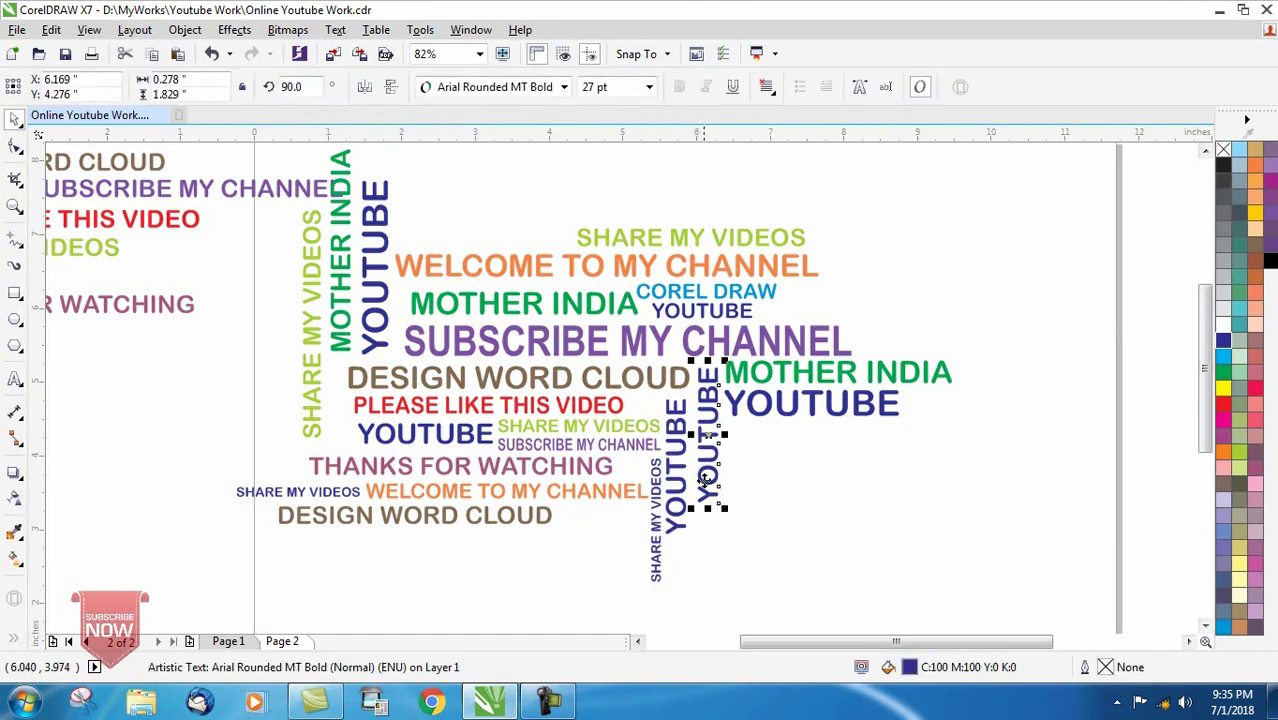
{"action": "left_click", "coordinate": [687, 482]}
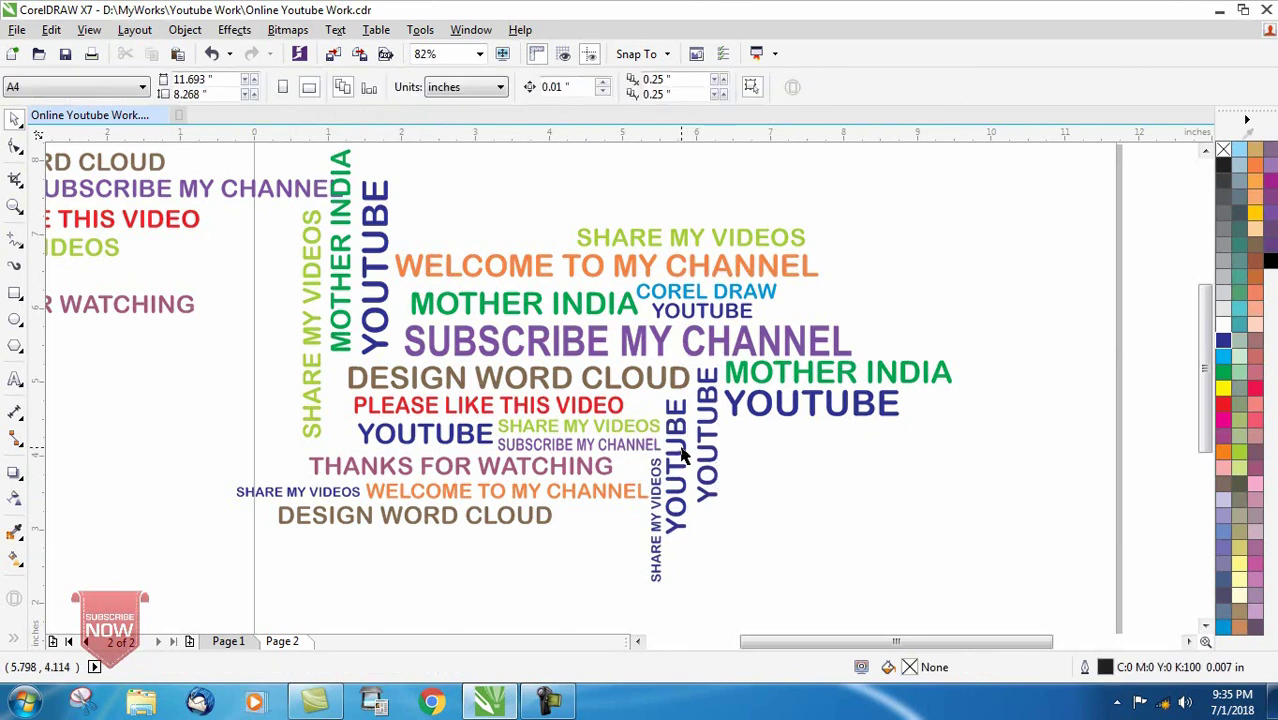
{"action": "left_click", "coordinate": [681, 458]}
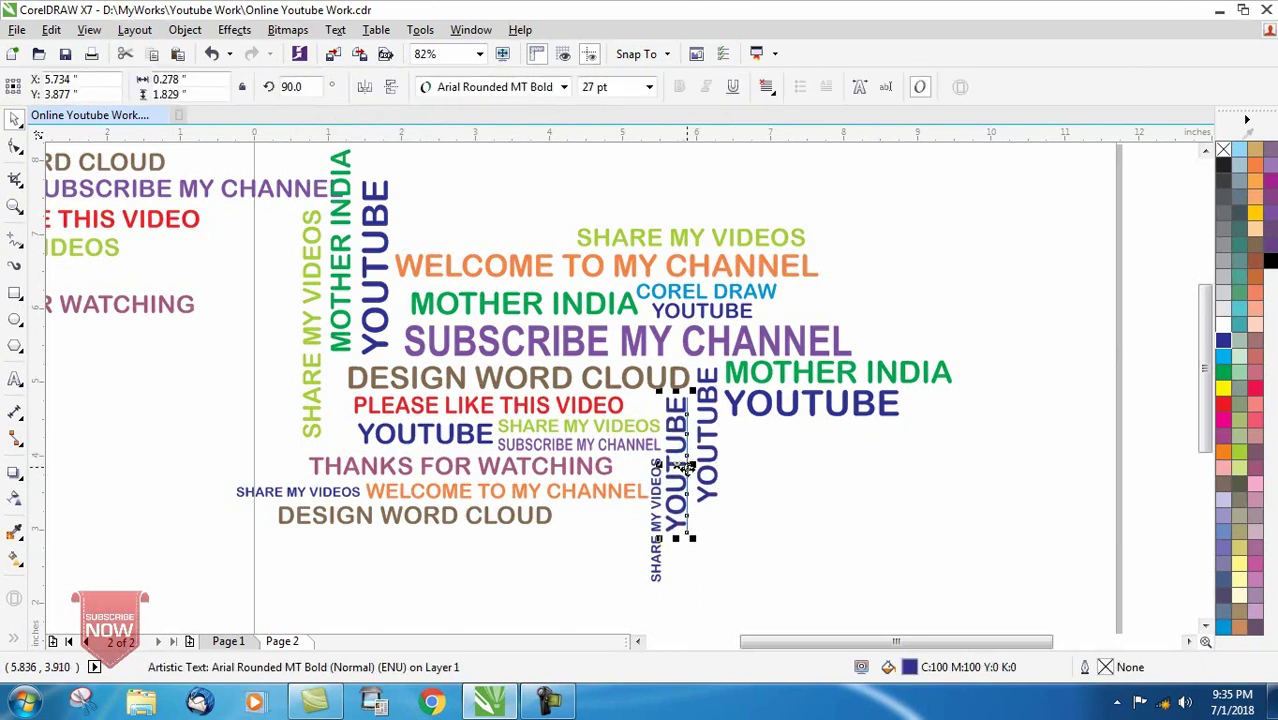
{"action": "left_click", "coordinate": [768, 543]}
{"action": "left_click", "coordinate": [655, 500]}
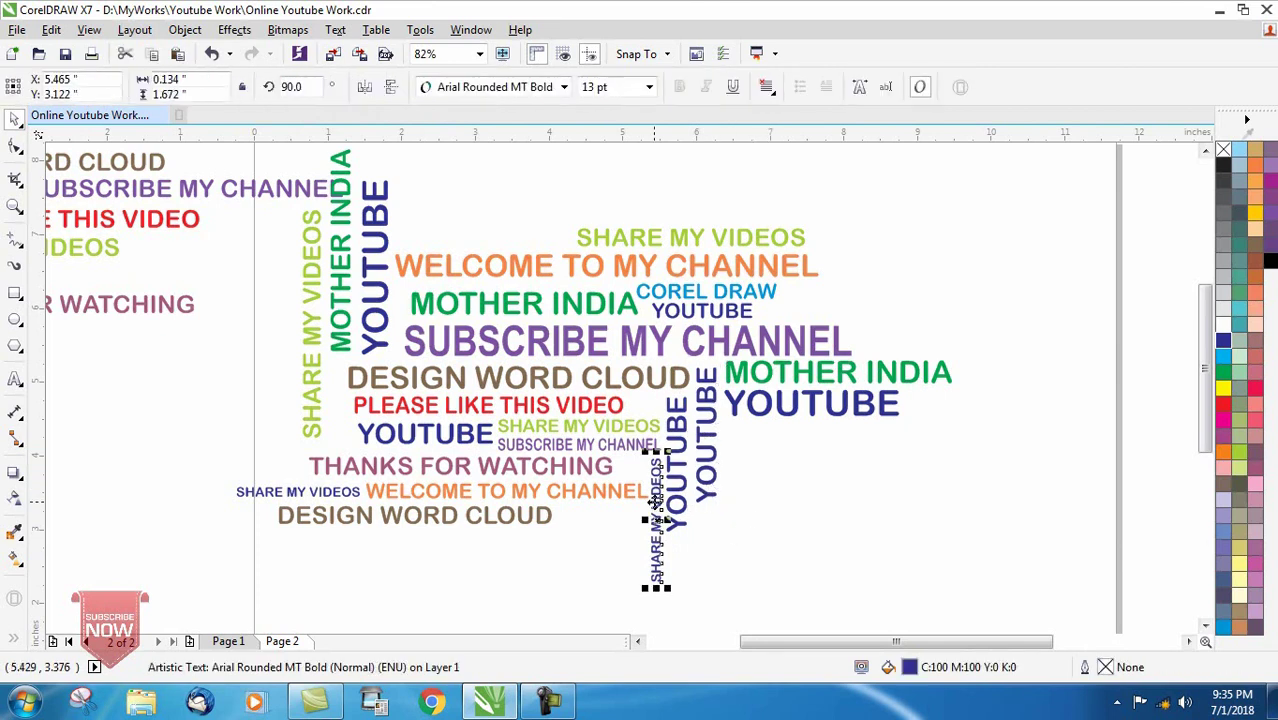
Place a 22 pt dark blue SHARE MY VIDEOS copy under the right YOUTUBE.
{"action": "left_click", "coordinate": [312, 492]}
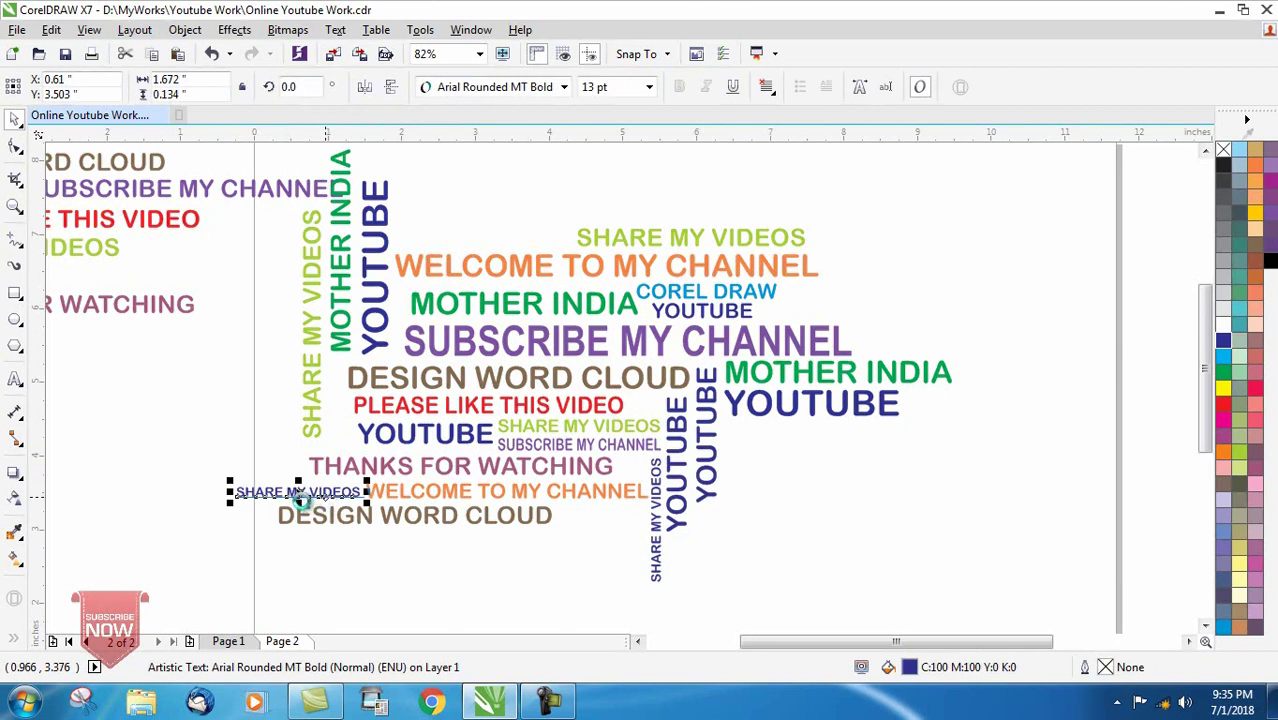
{"action": "left_click_drag", "start_coordinate": [395, 505], "coordinate": [806, 436]}
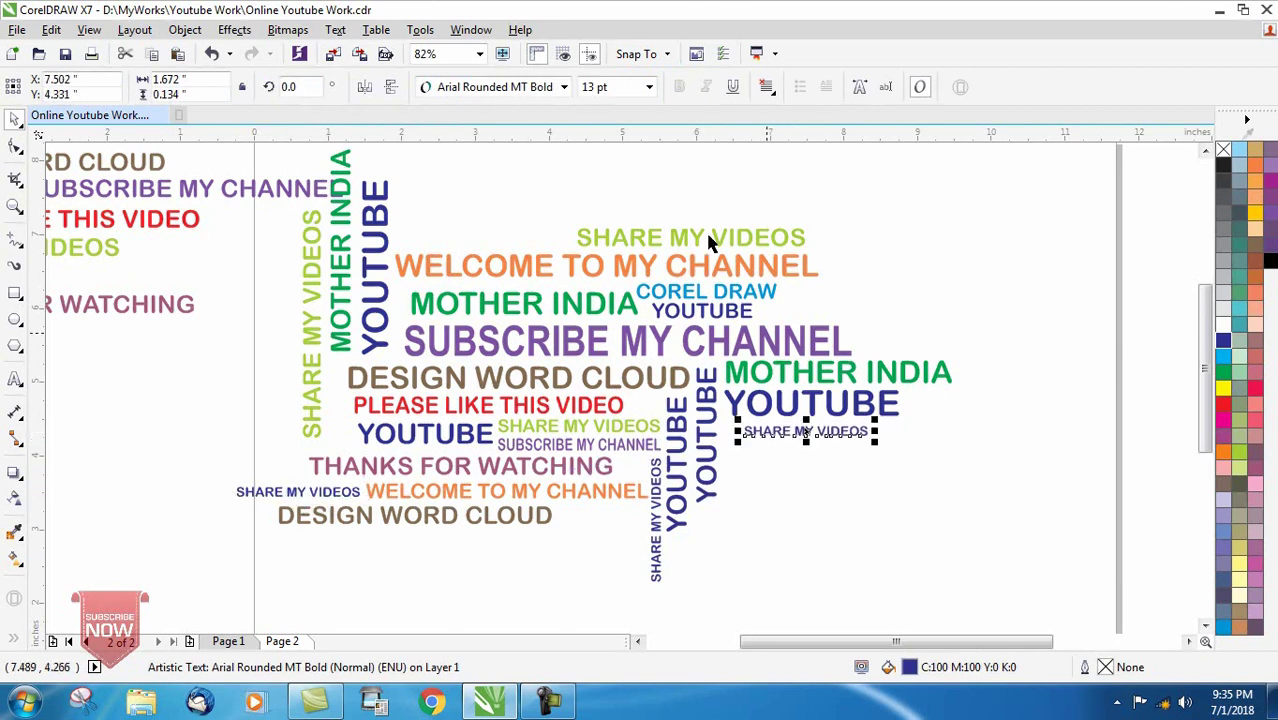
{"action": "left_click", "coordinate": [619, 86]}
{"action": "type", "text": "22"}
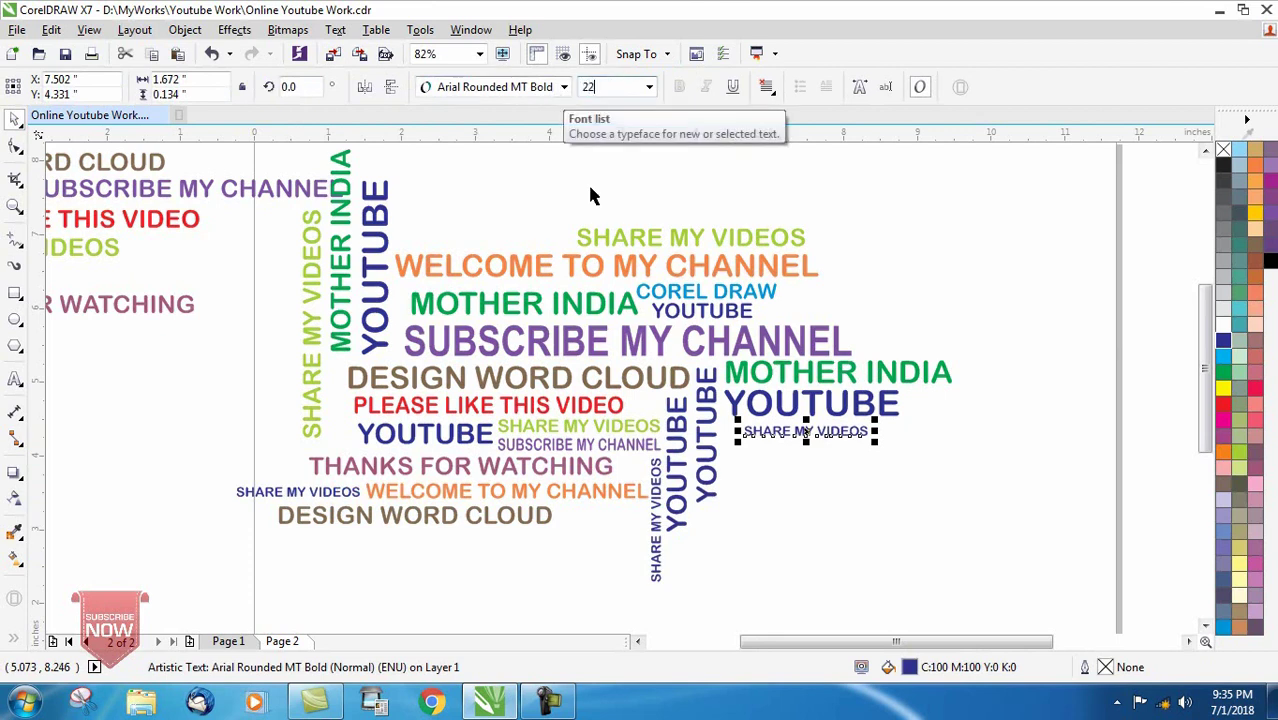
{"action": "key", "text": "Return"}
{"action": "left_click_drag", "start_coordinate": [848, 429], "coordinate": [834, 434]}
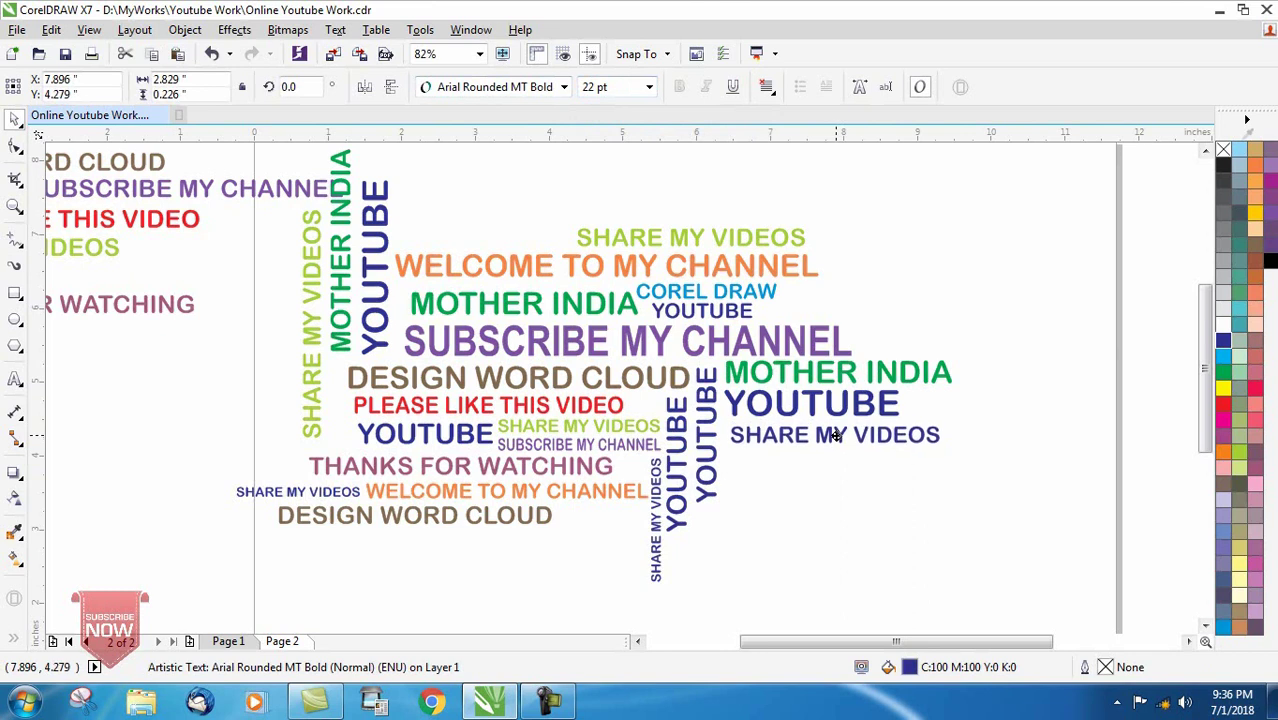
{"action": "left_click", "coordinate": [836, 527]}
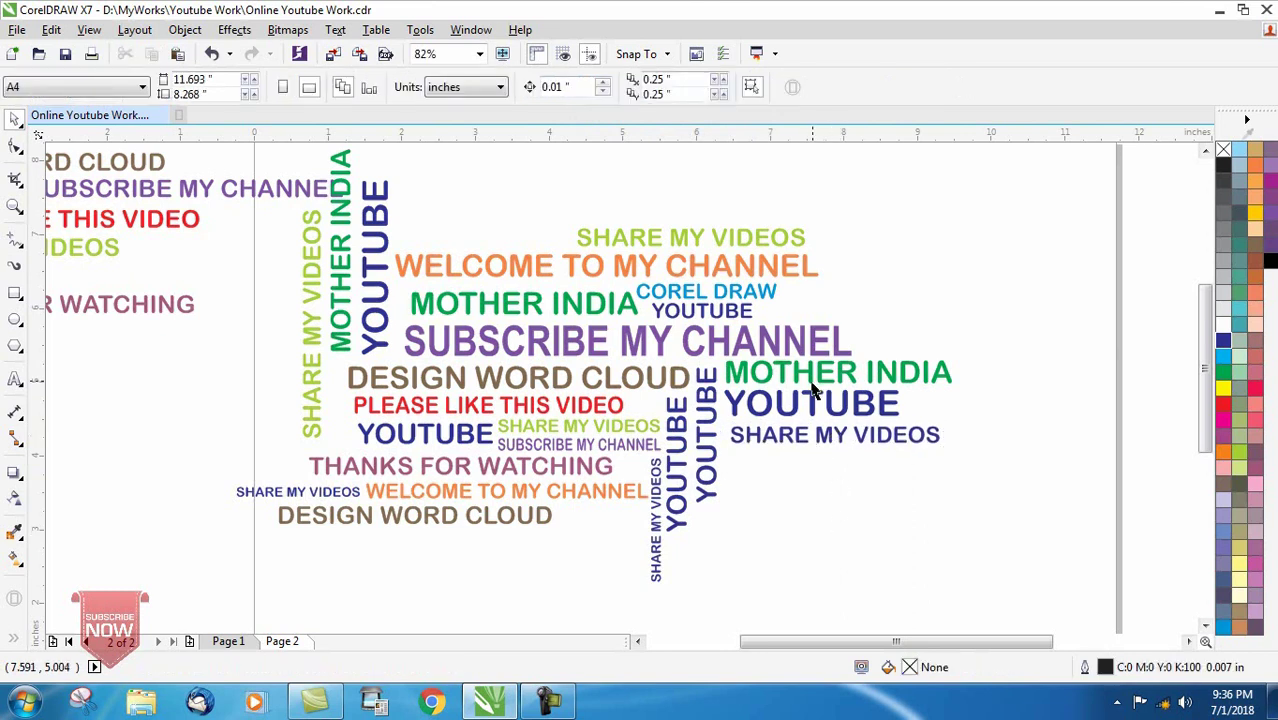
Resize DESIGN WORD CLOUD to 20 pt and place it atop the cloud above SHARE MY VIDEOS.
{"action": "scroll", "coordinate": [717, 422], "scroll_direction": "down", "scroll_amount": 1}
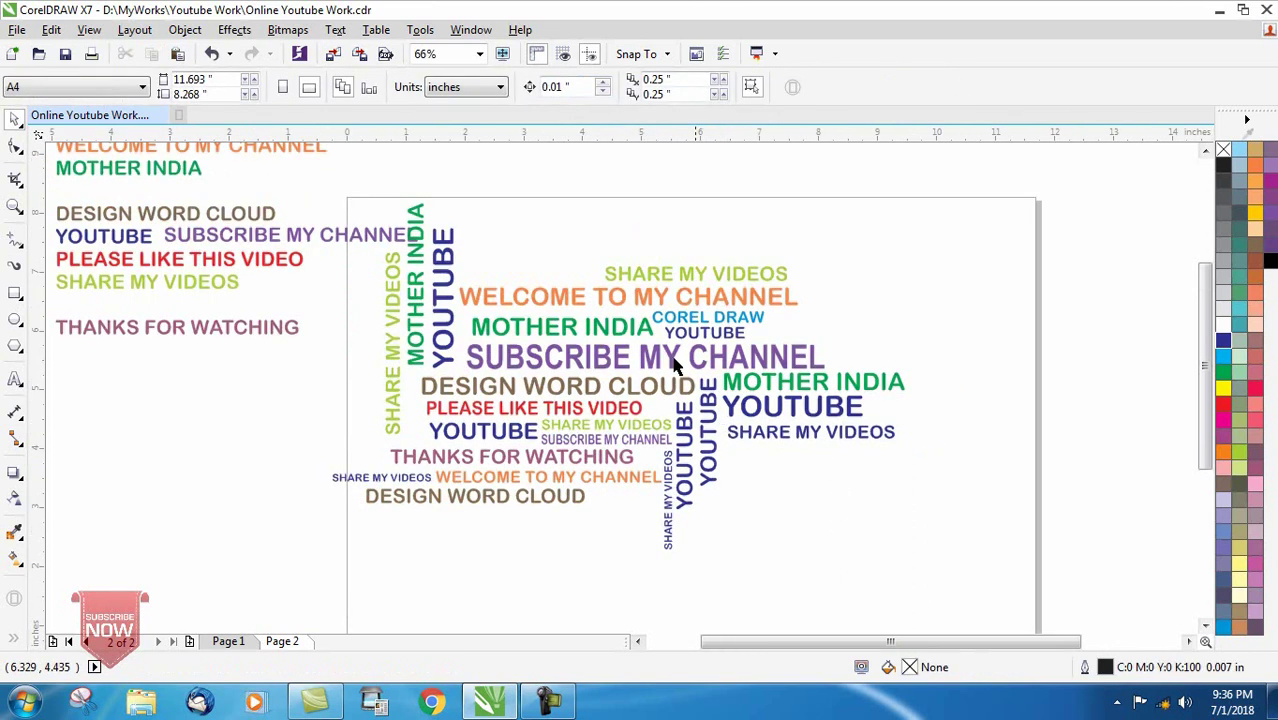
{"action": "left_click", "coordinate": [220, 214]}
{"action": "mouse_move", "coordinate": [197, 218]}
{"action": "left_mouse_down"}
{"action": "mouse_move", "coordinate": [588, 252]}
{"action": "mouse_move", "coordinate": [573, 252]}
{"action": "left_mouse_up"}
{"action": "left_click", "coordinate": [597, 87]}
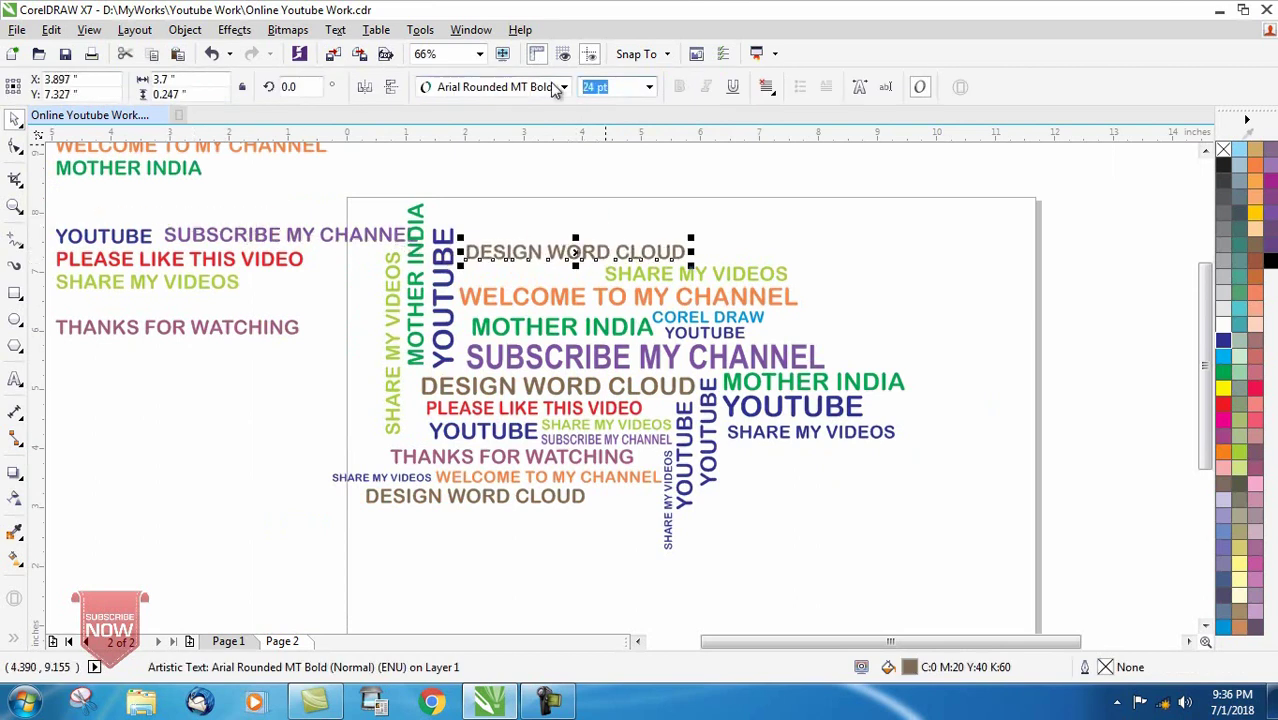
{"action": "type", "text": "20"}
{"action": "key", "text": "Return"}
{"action": "mouse_move", "coordinate": [557, 258]}
{"action": "left_mouse_down"}
{"action": "mouse_move", "coordinate": [689, 257]}
{"action": "mouse_move", "coordinate": [667, 262]}
{"action": "left_mouse_up"}
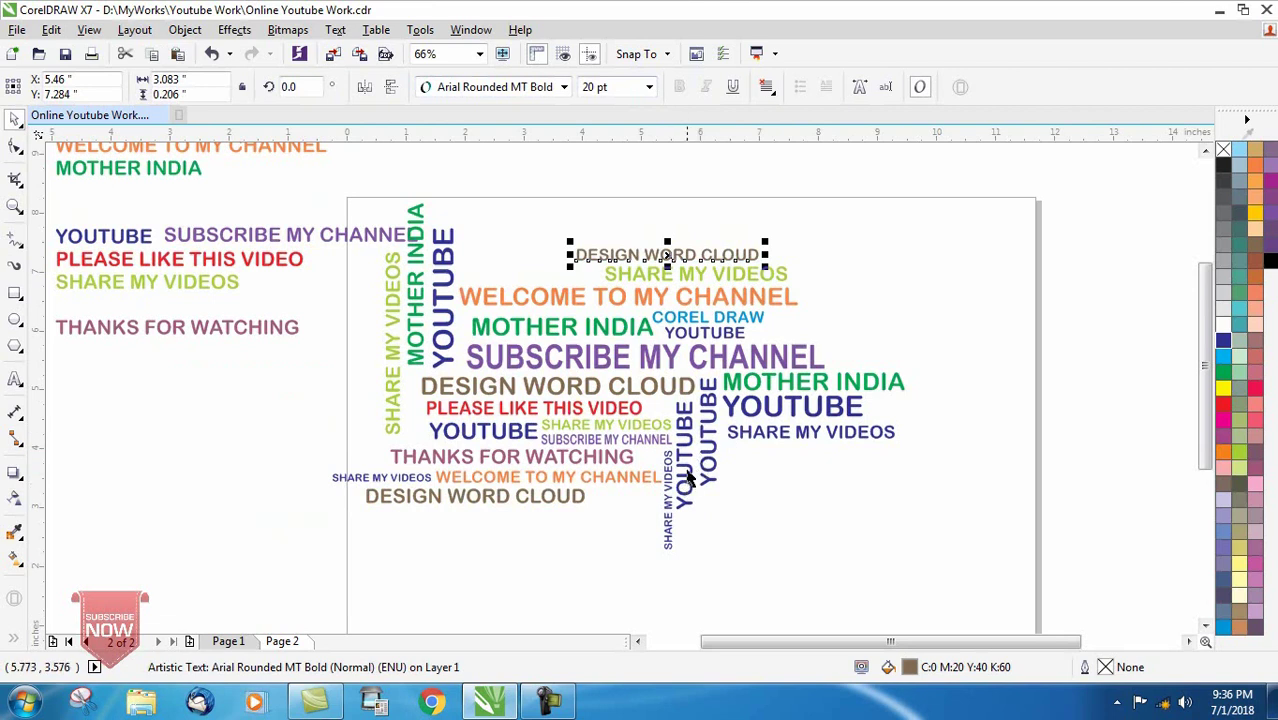
Copy COREL DRAW into the gap above WELCOME TO MY CHANNEL.
{"action": "left_click", "coordinate": [700, 322]}
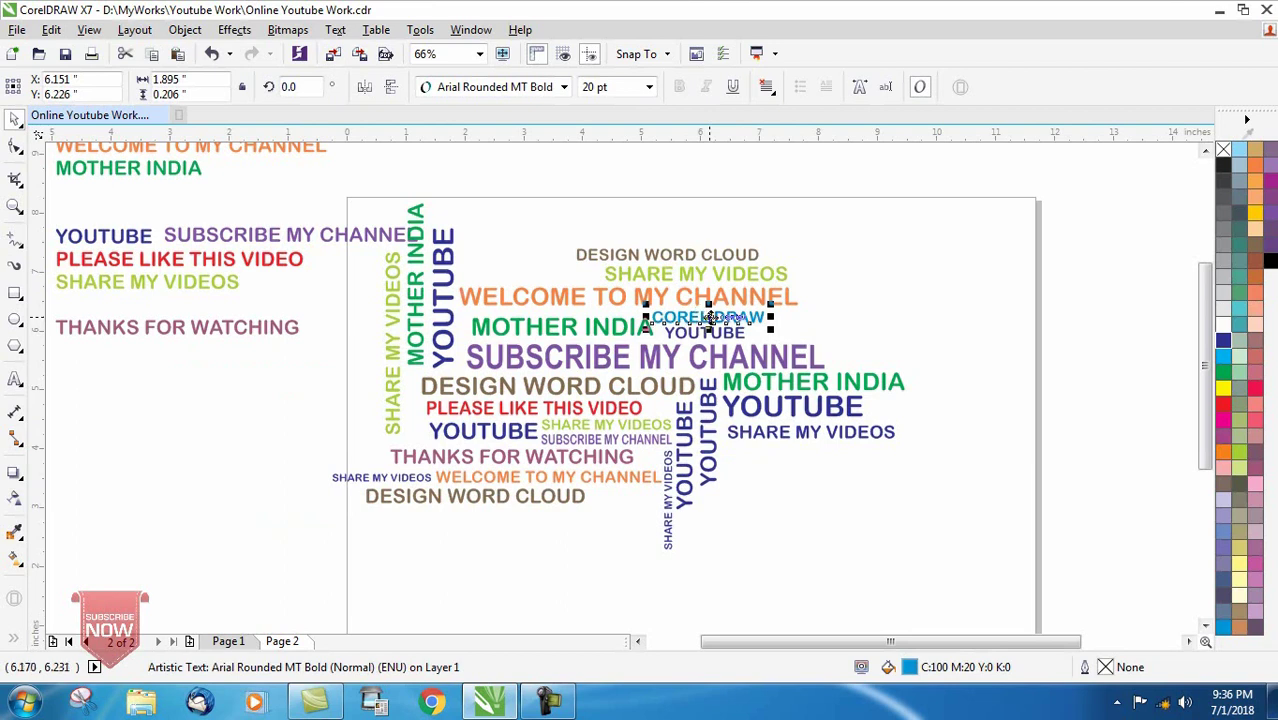
{"action": "left_click_drag", "start_coordinate": [705, 316], "coordinate": [521, 275]}
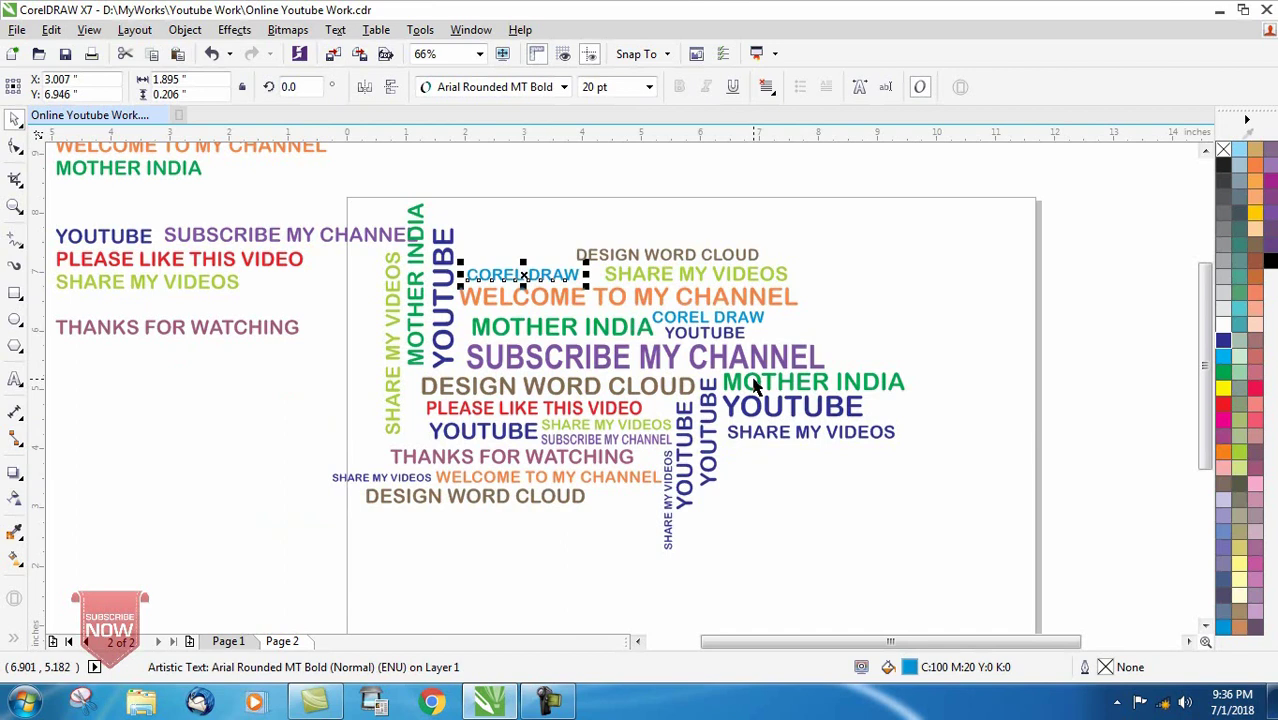
{"action": "left_click", "coordinate": [800, 496]}
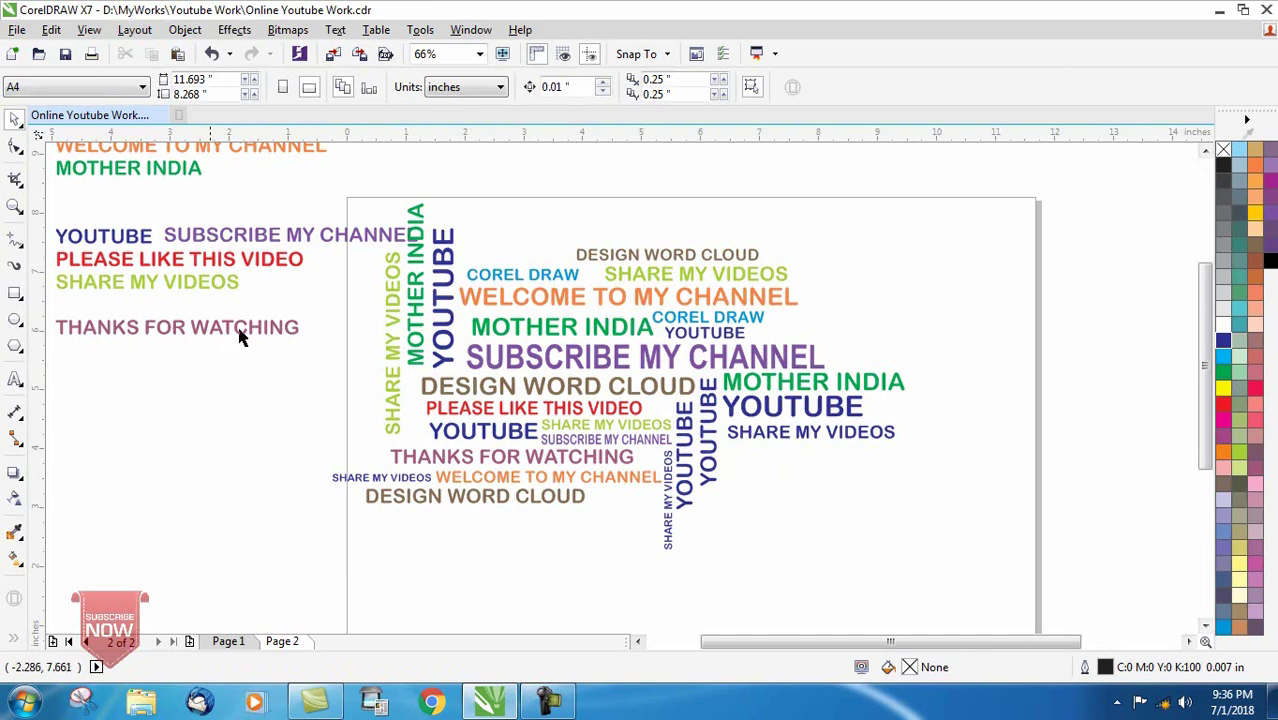
Move MOTHER INDIA into the cloud, shrink it to 17 pt, and set it just above COREL DRAW.
{"action": "left_click", "coordinate": [172, 168]}
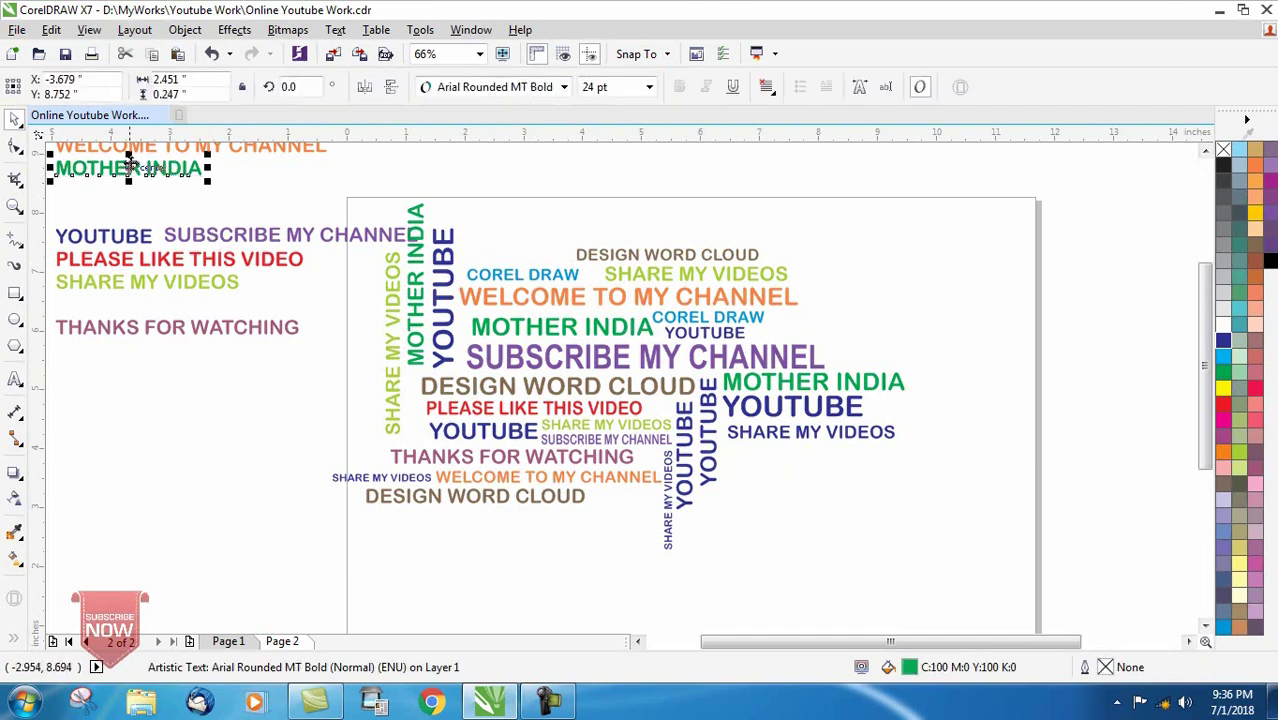
{"action": "left_click_drag", "start_coordinate": [128, 168], "coordinate": [534, 235]}
{"action": "left_click_drag", "start_coordinate": [626, 87], "coordinate": [589, 86]}
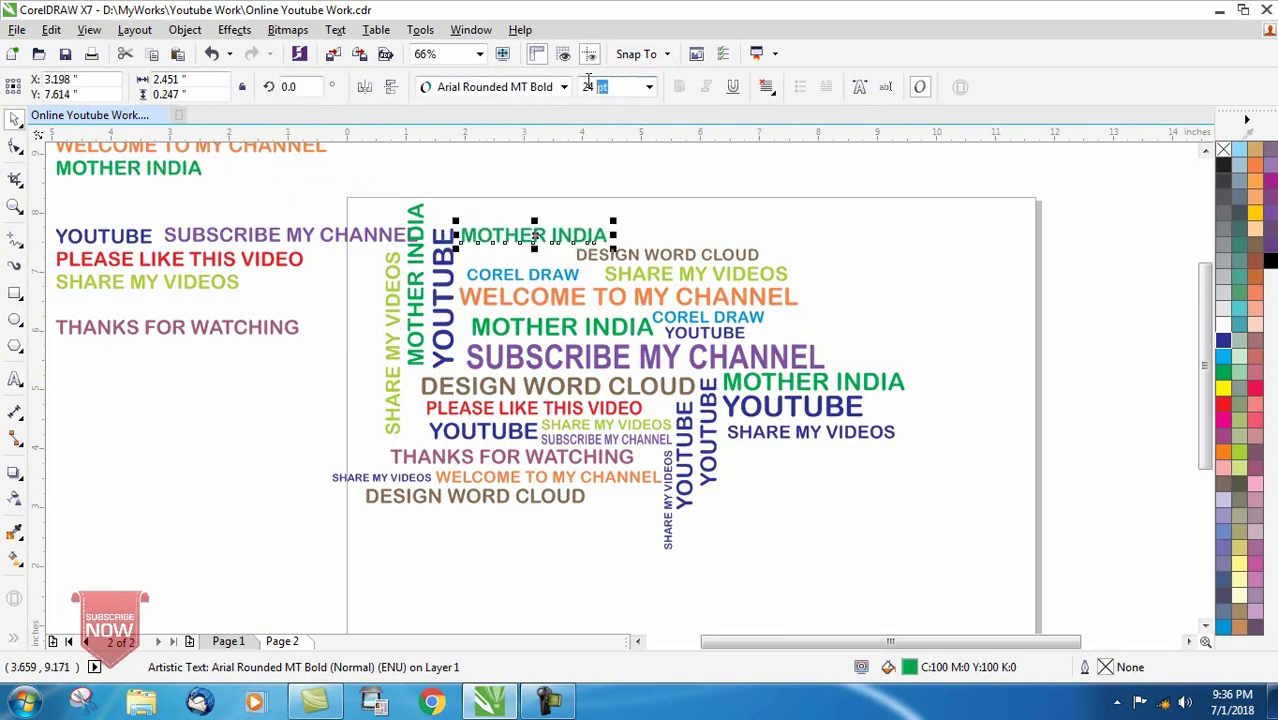
{"action": "type", "text": "322"}
{"action": "key", "text": "Return"}
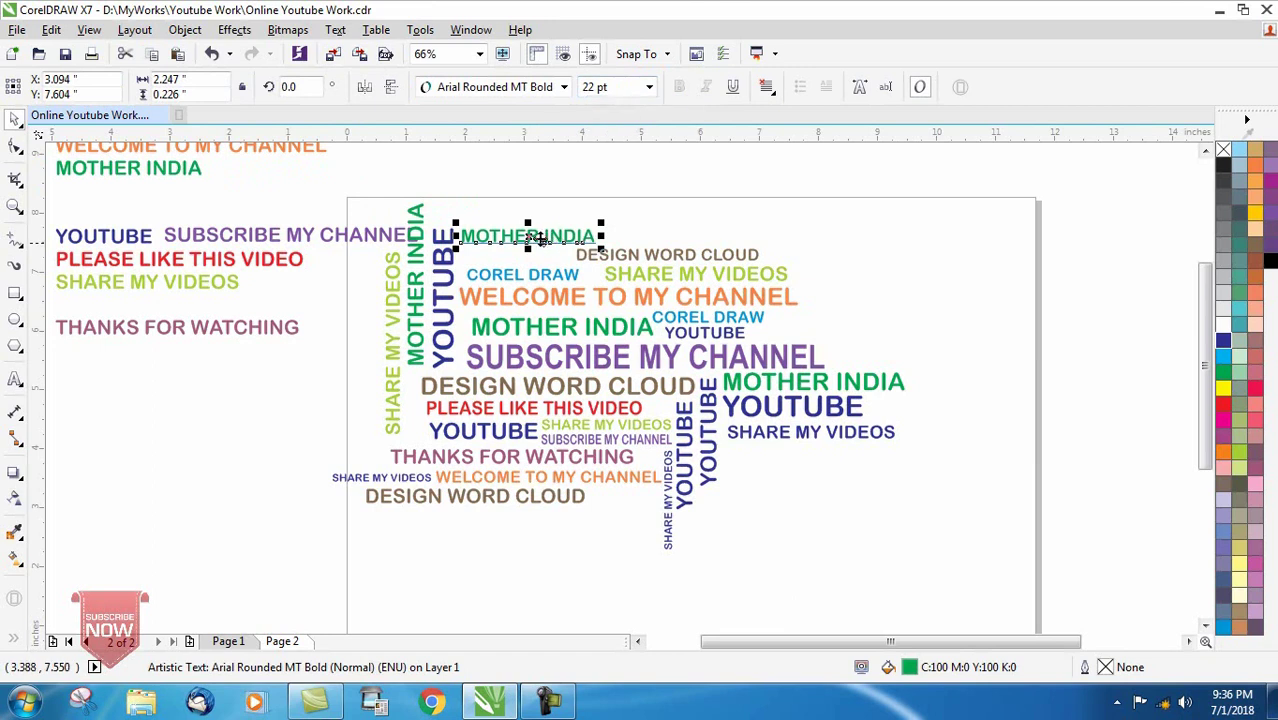
{"action": "left_click_drag", "start_coordinate": [615, 87], "coordinate": [558, 90]}
{"action": "type", "text": "17"}
{"action": "key", "text": "Return"}
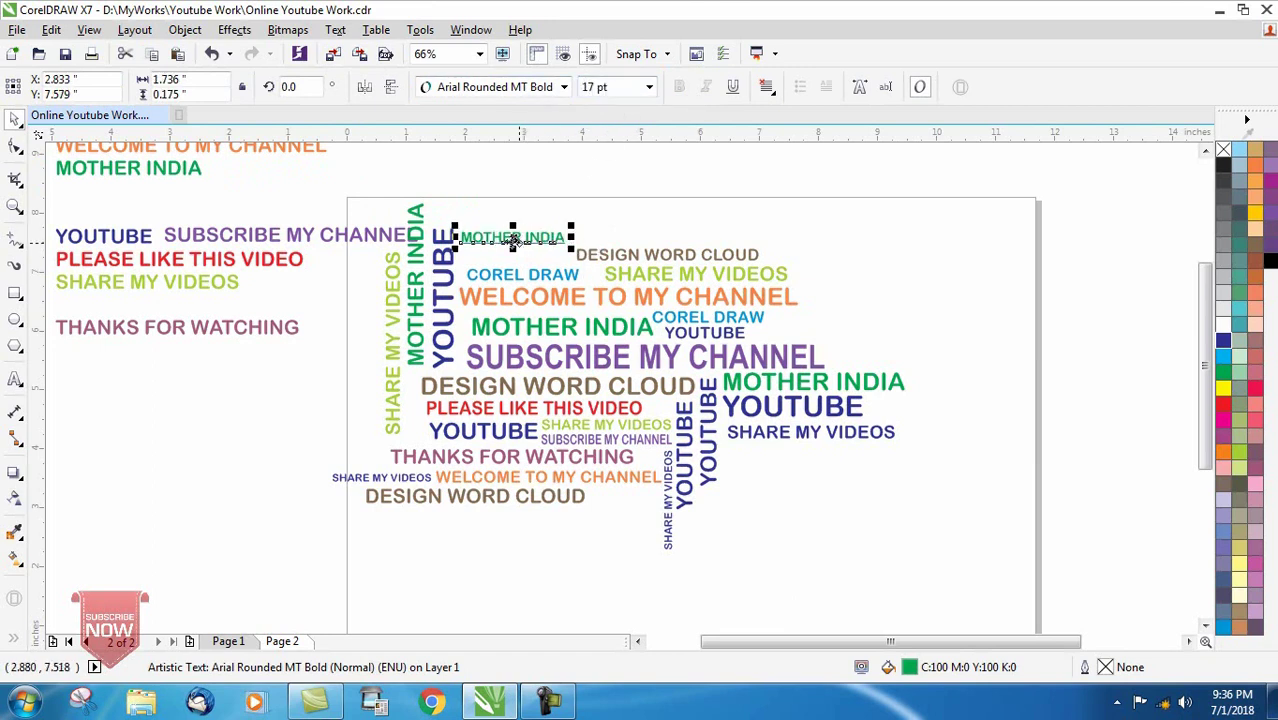
{"action": "left_click_drag", "start_coordinate": [512, 240], "coordinate": [511, 259]}
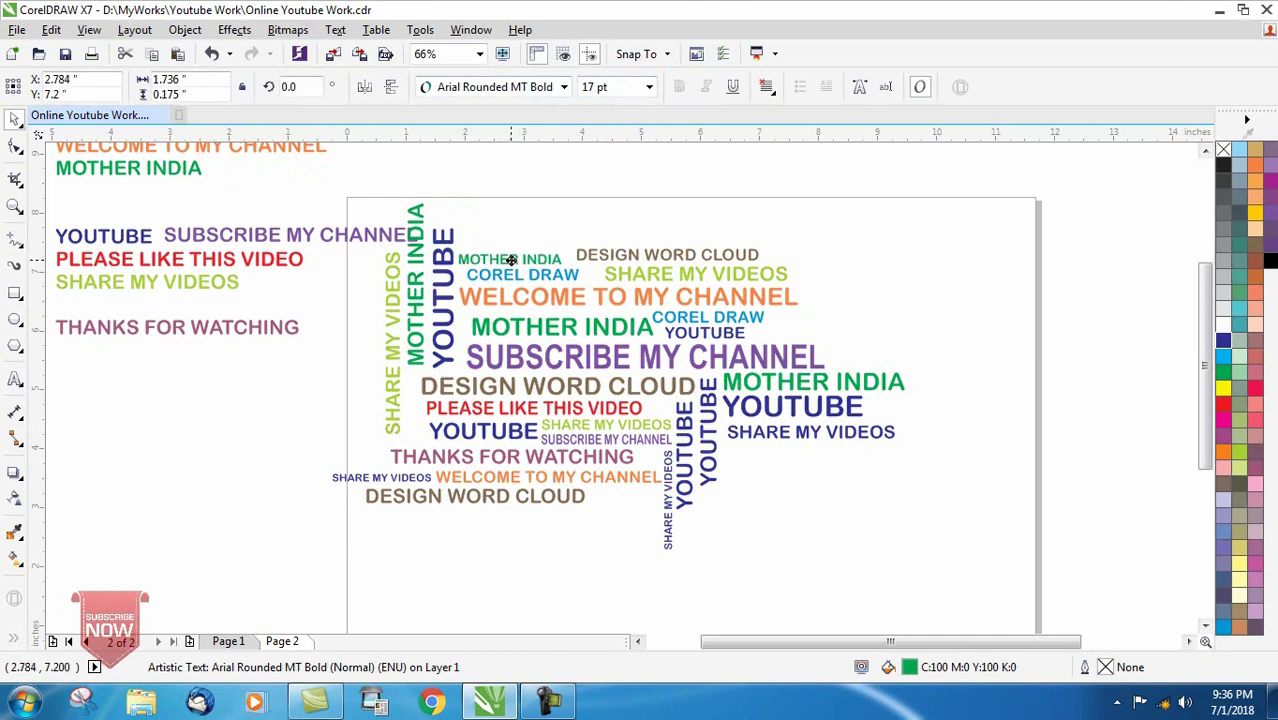
{"action": "left_click", "coordinate": [812, 482]}
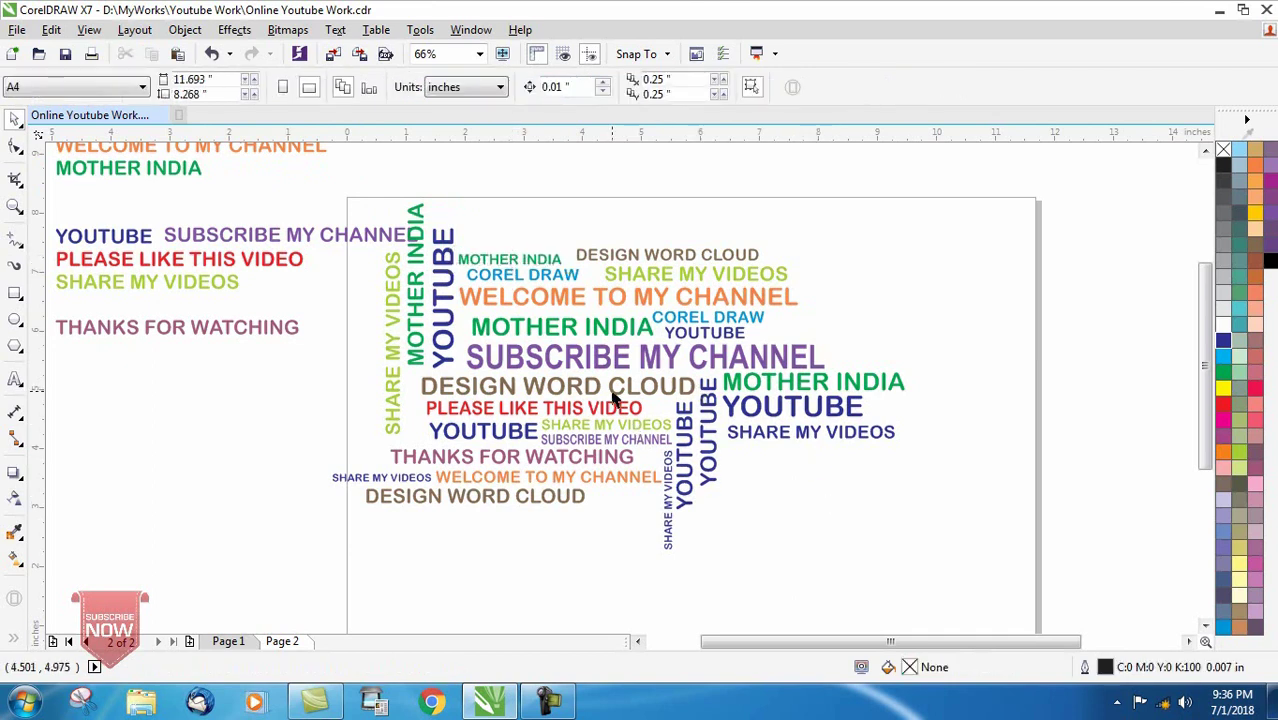
Shift the vertical green SHARE MY VIDEOS up a little.
{"action": "left_click", "coordinate": [441, 362]}
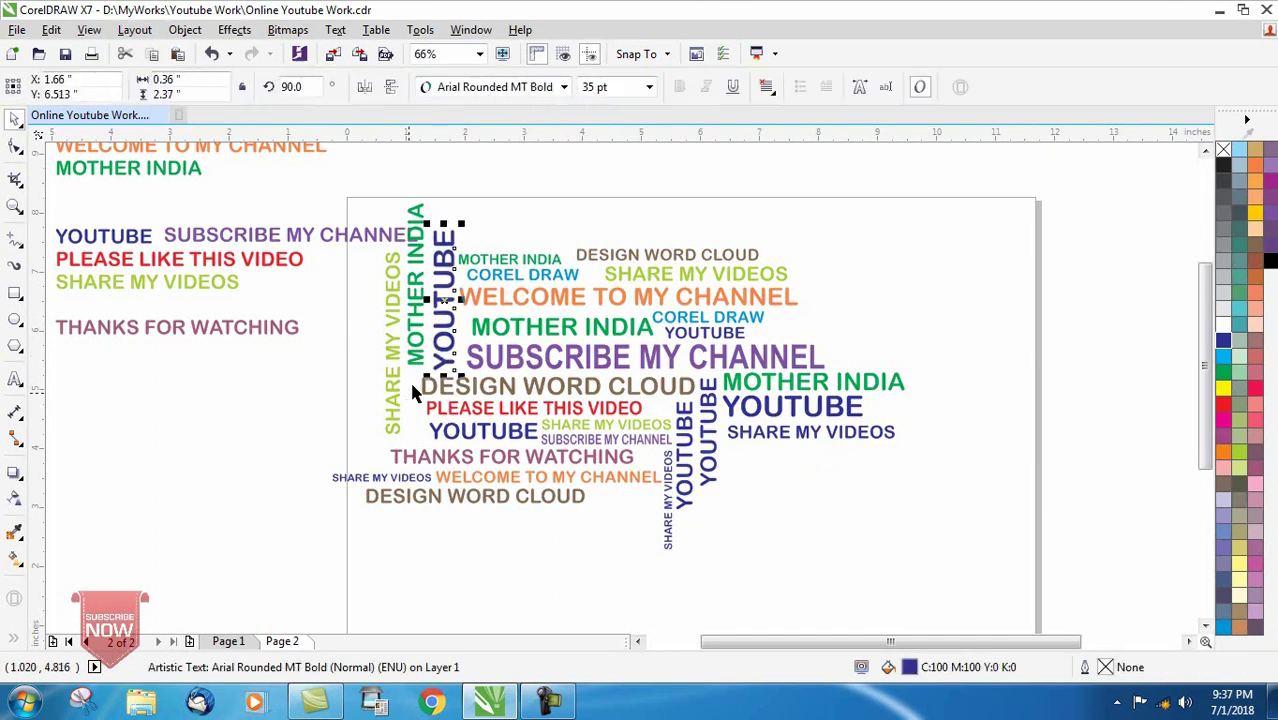
{"action": "left_click", "coordinate": [415, 355]}
{"action": "left_click", "coordinate": [390, 377]}
{"action": "left_click_drag", "start_coordinate": [390, 377], "coordinate": [391, 378]}
{"action": "left_click", "coordinate": [405, 507]}
{"action": "left_click_drag", "start_coordinate": [394, 355], "coordinate": [396, 314]}
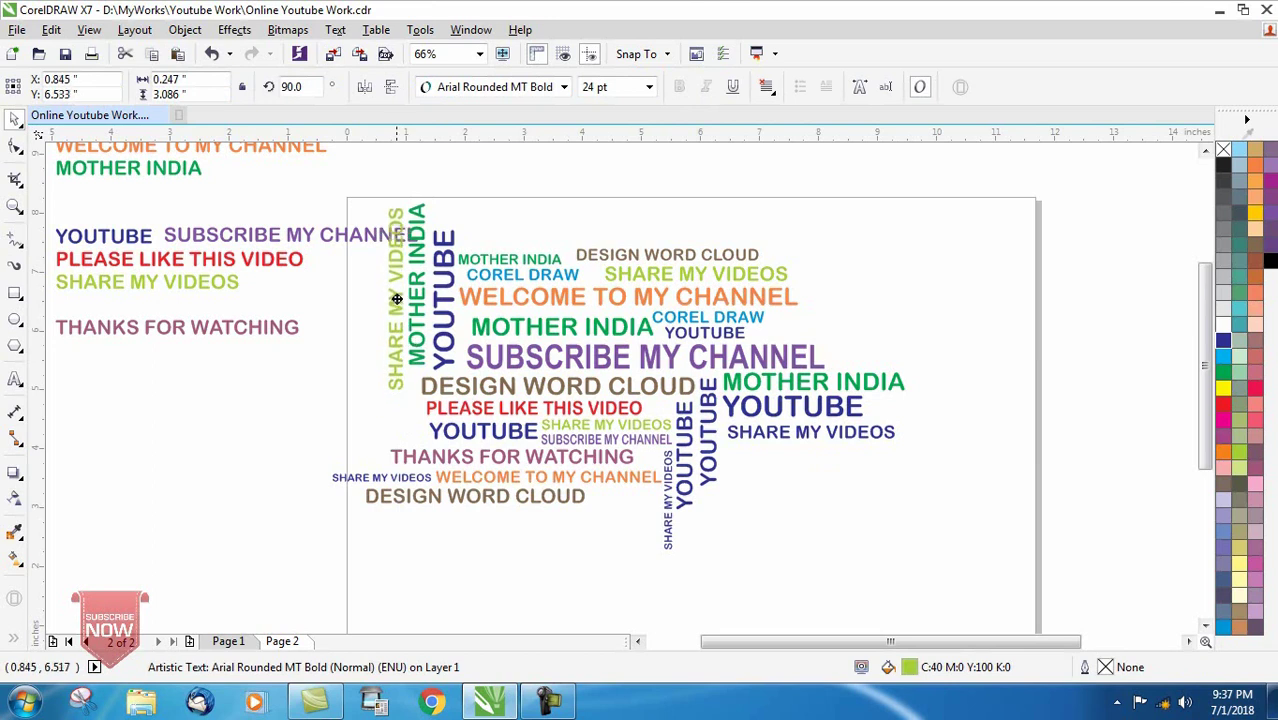
{"action": "left_click_drag", "start_coordinate": [396, 314], "coordinate": [397, 314]}
{"action": "left_click", "coordinate": [268, 423]}
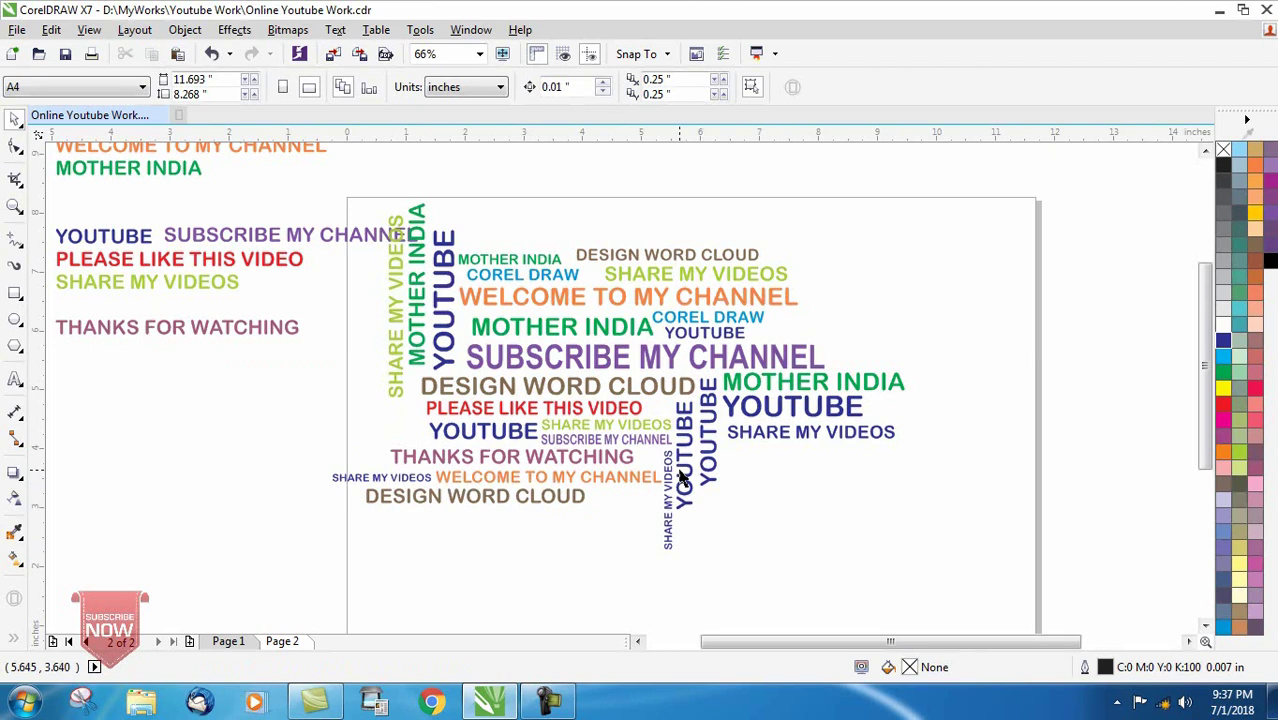
Place a 20 pt YOUTUBE copy right after the bottom DESIGN WORD CLOUD.
{"action": "scroll", "coordinate": [690, 505], "scroll_direction": "down", "scroll_amount": 1}
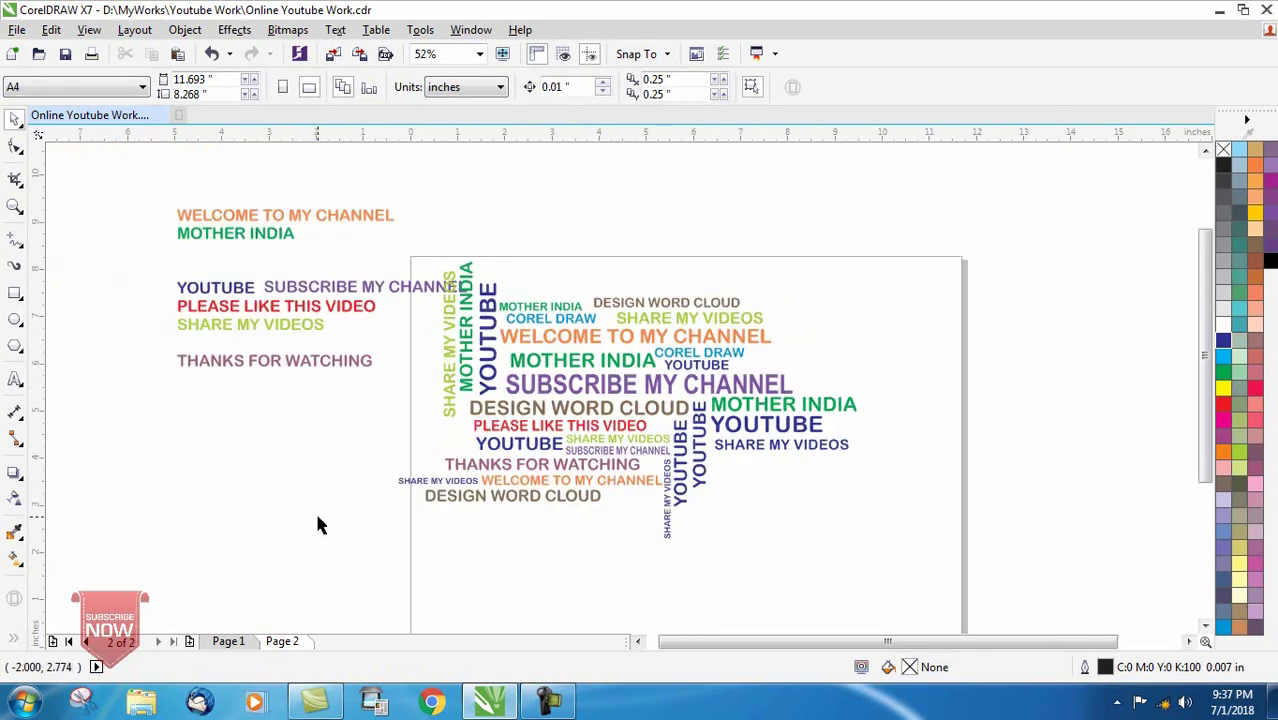
{"action": "left_click", "coordinate": [222, 293]}
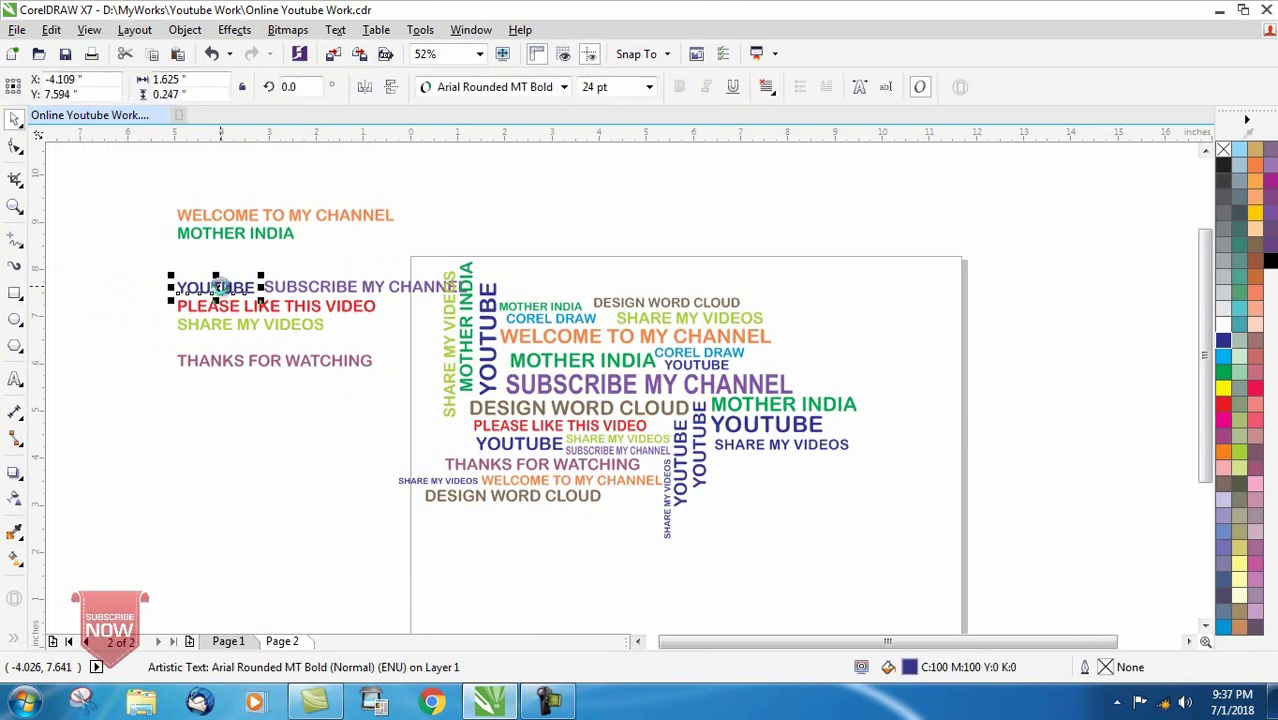
{"action": "mouse_move", "coordinate": [220, 292]}
{"action": "left_mouse_down"}
{"action": "mouse_move", "coordinate": [594, 502]}
{"action": "mouse_move", "coordinate": [632, 497]}
{"action": "left_mouse_up"}
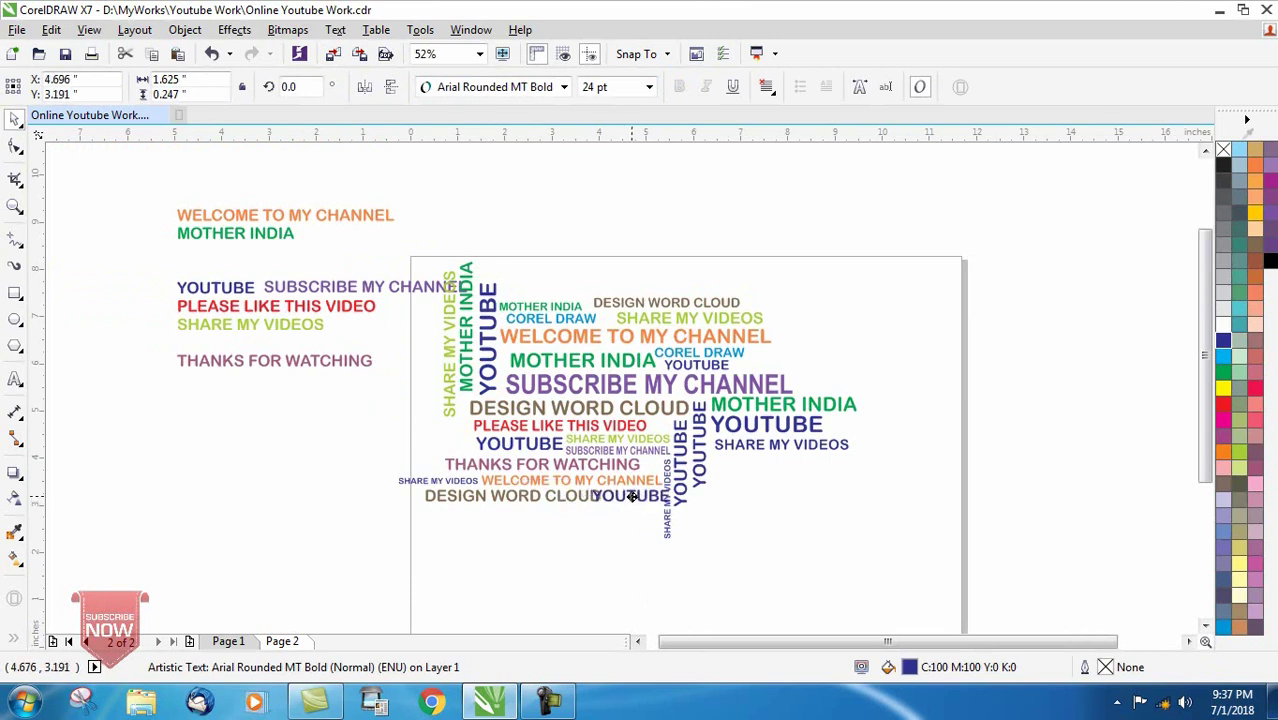
{"action": "left_click", "coordinate": [605, 87]}
{"action": "type", "text": "20"}
{"action": "key", "text": "Return"}
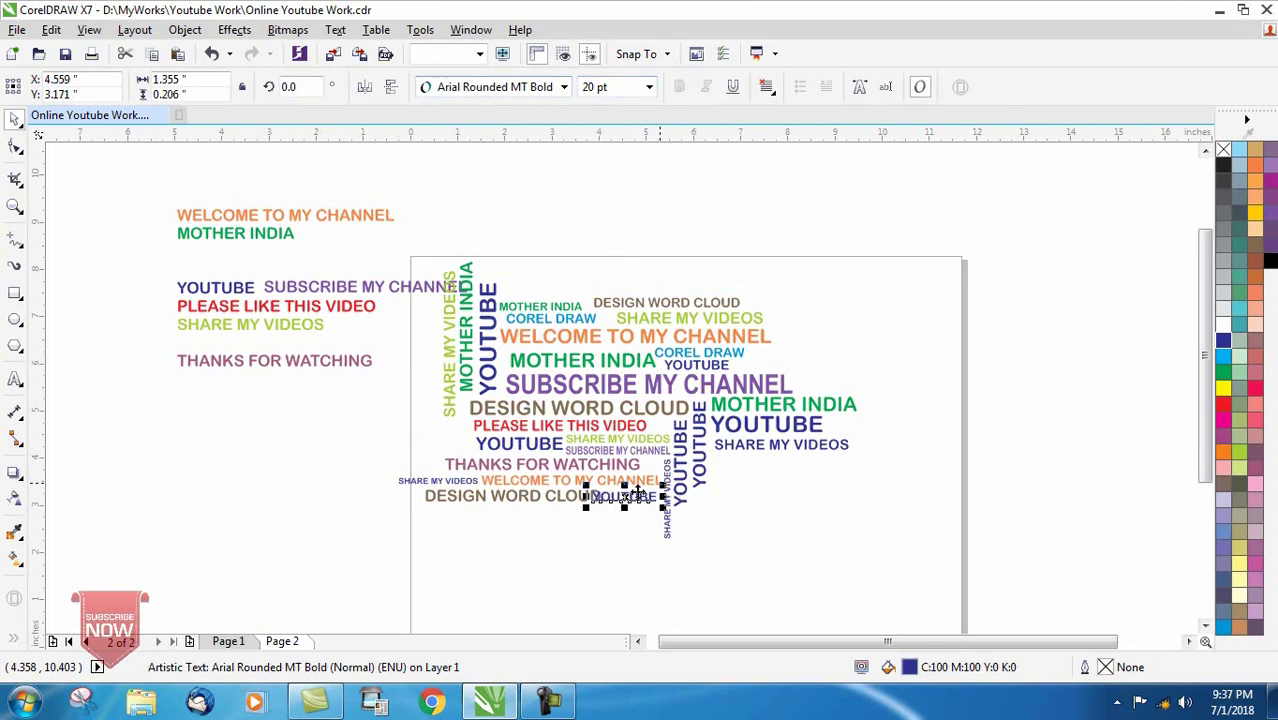
{"action": "scroll", "coordinate": [626, 500], "scroll_direction": "up", "scroll_amount": 1}
{"action": "scroll", "coordinate": [626, 503], "scroll_direction": "up", "scroll_amount": 2}
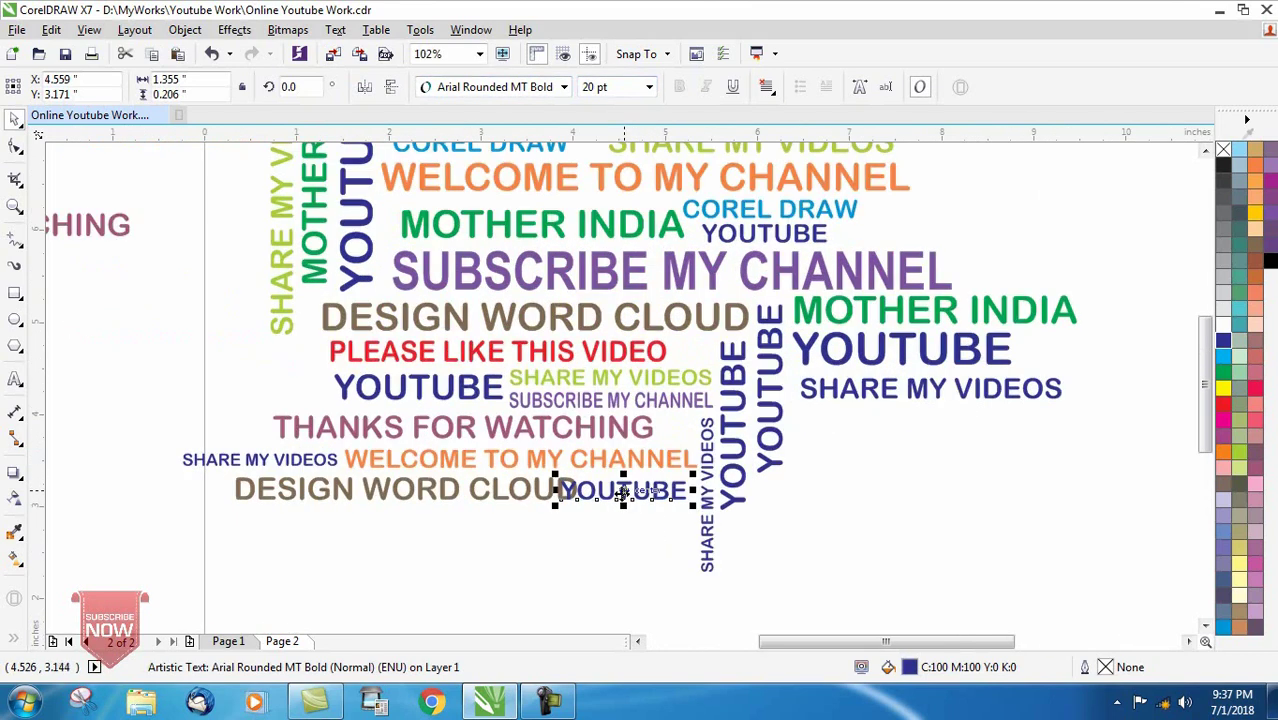
{"action": "left_click_drag", "start_coordinate": [623, 492], "coordinate": [643, 489]}
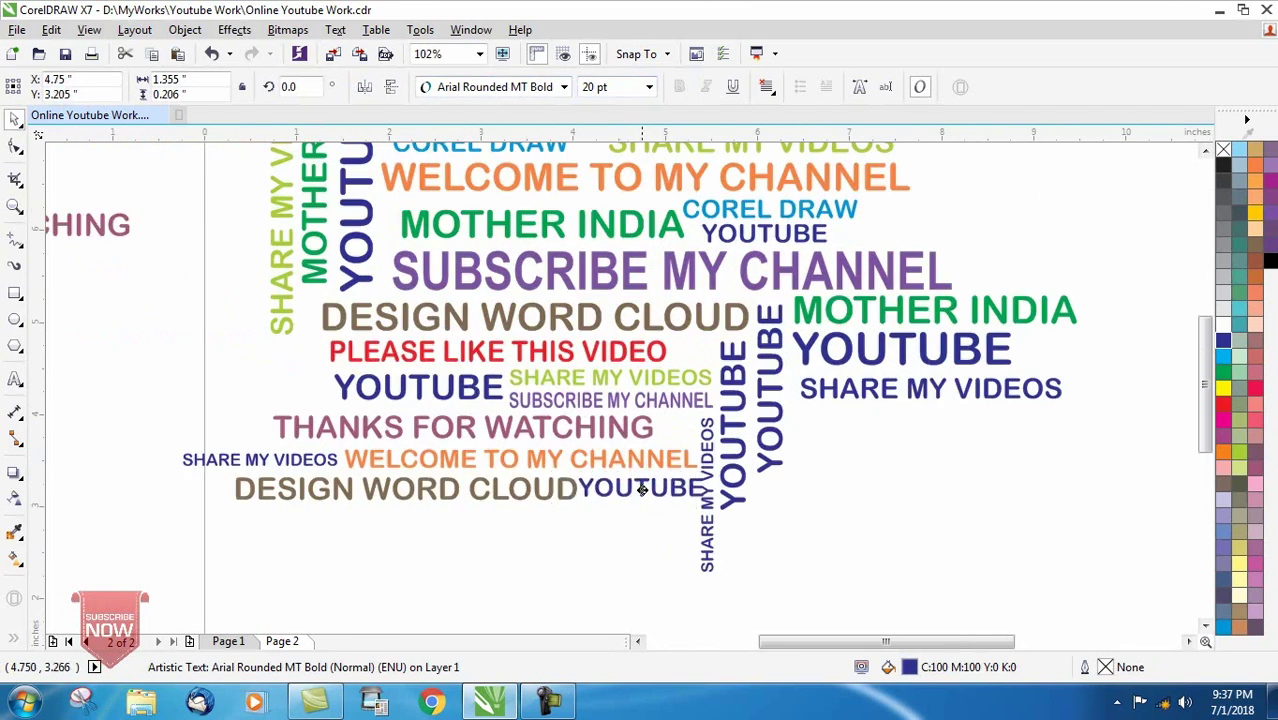
Reduce the YOUTUBE copy to 19, then 18 pt, and nudge it down.
{"action": "left_click", "coordinate": [618, 87]}
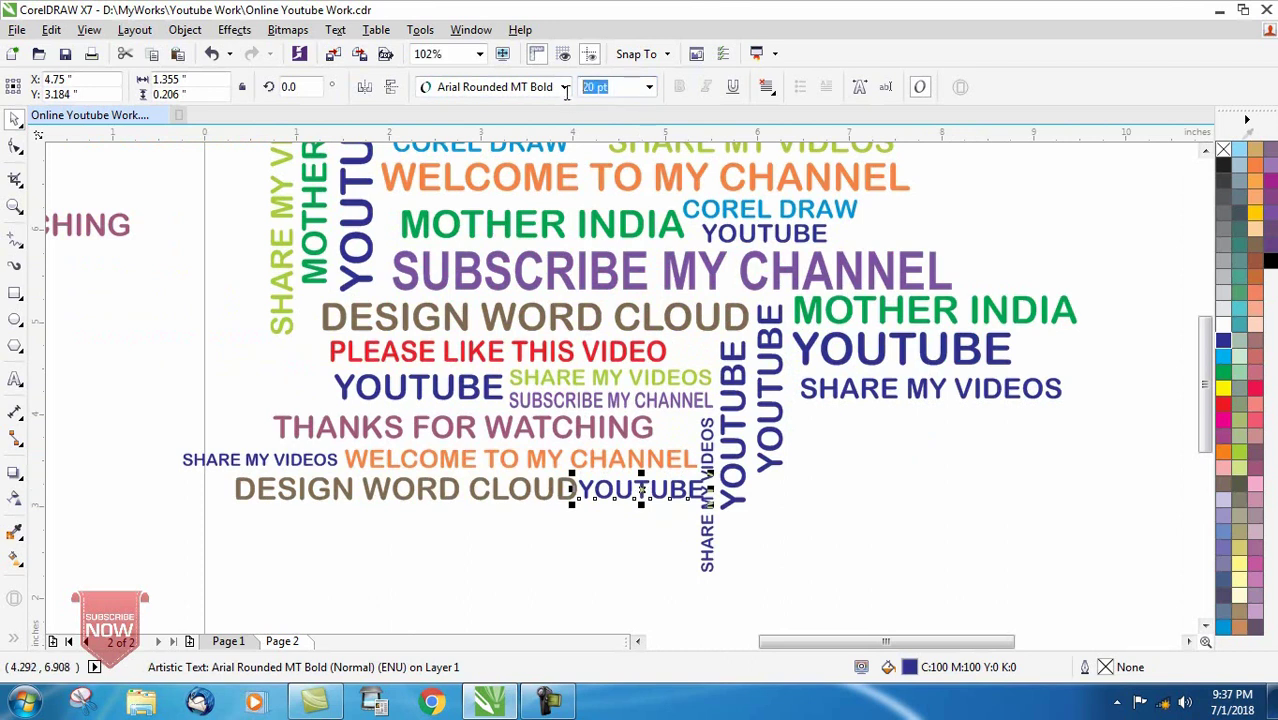
{"action": "type", "text": "19"}
{"action": "key", "text": "Return"}
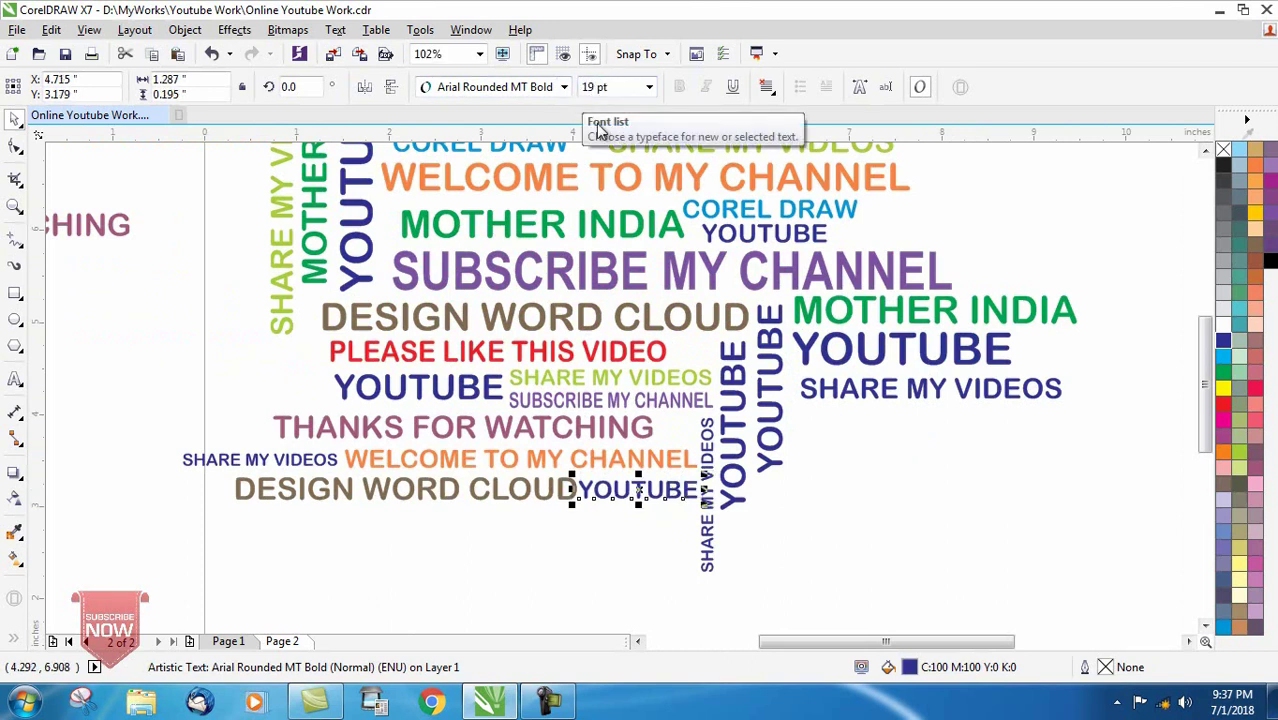
{"action": "left_click", "coordinate": [614, 558]}
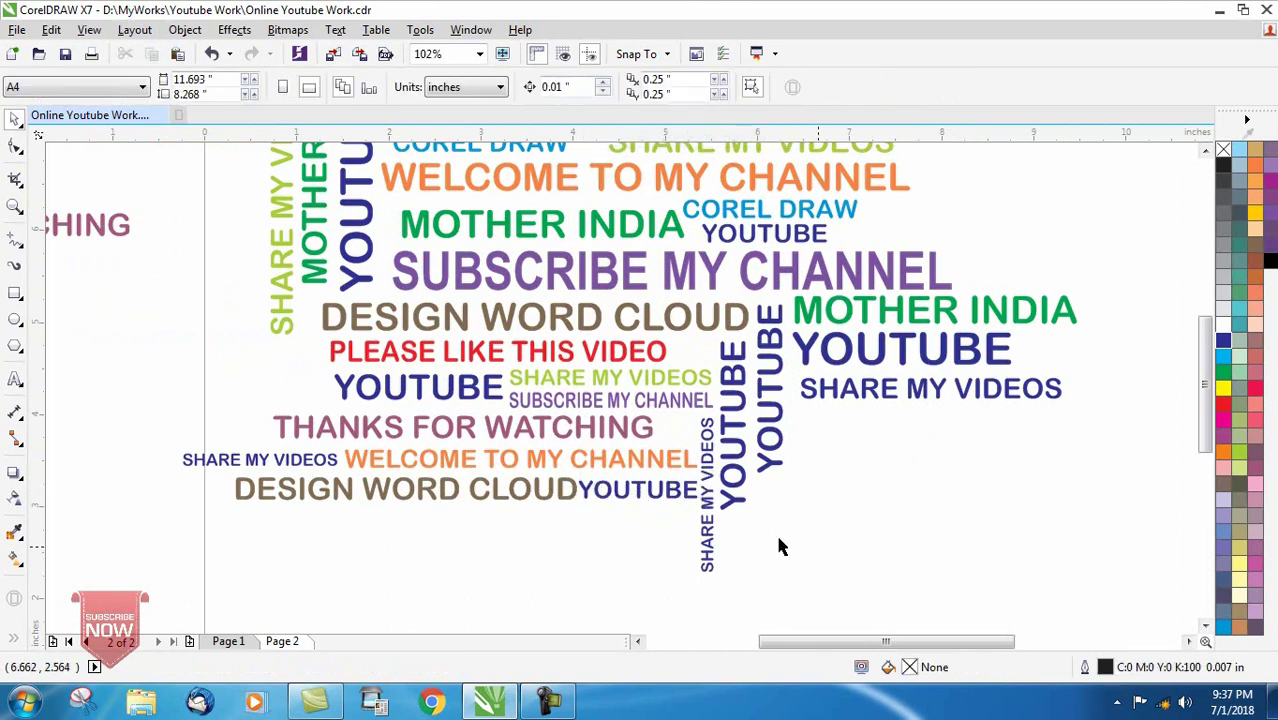
{"action": "left_click", "coordinate": [673, 500]}
{"action": "key", "text": "Down"}
{"action": "key", "text": "Down"}
{"action": "key", "text": "Down"}
{"action": "key", "text": "Down"}
{"action": "left_click", "coordinate": [648, 565]}
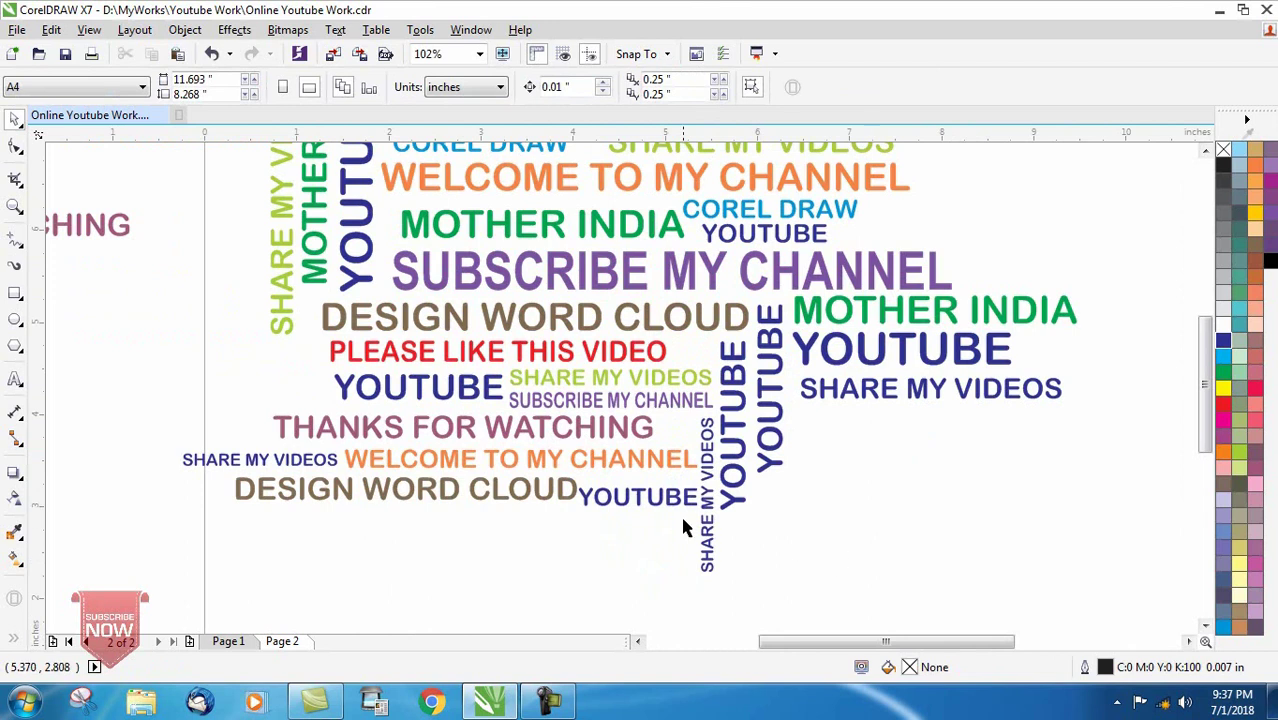
{"action": "left_click", "coordinate": [650, 506]}
{"action": "left_click", "coordinate": [596, 87]}
{"action": "type", "text": "8"}
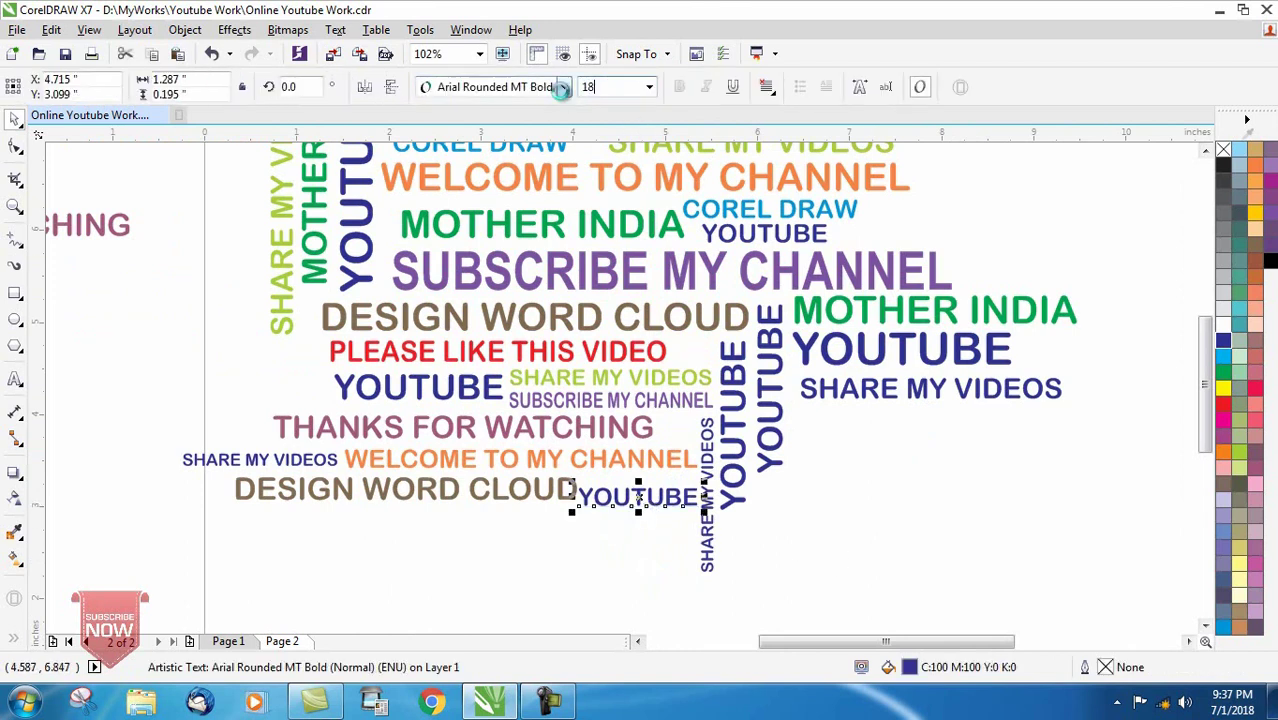
{"action": "key", "text": "Return"}
{"action": "key", "text": "Down"}
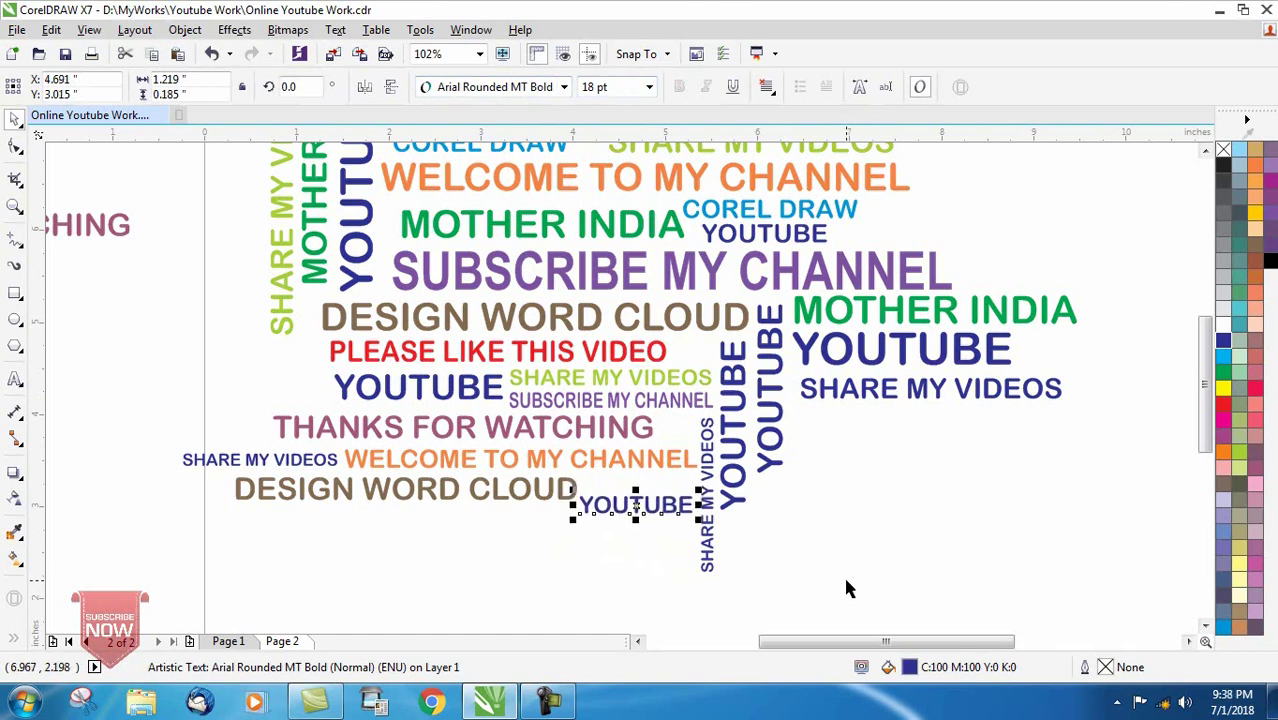
{"action": "left_click", "coordinate": [845, 589]}
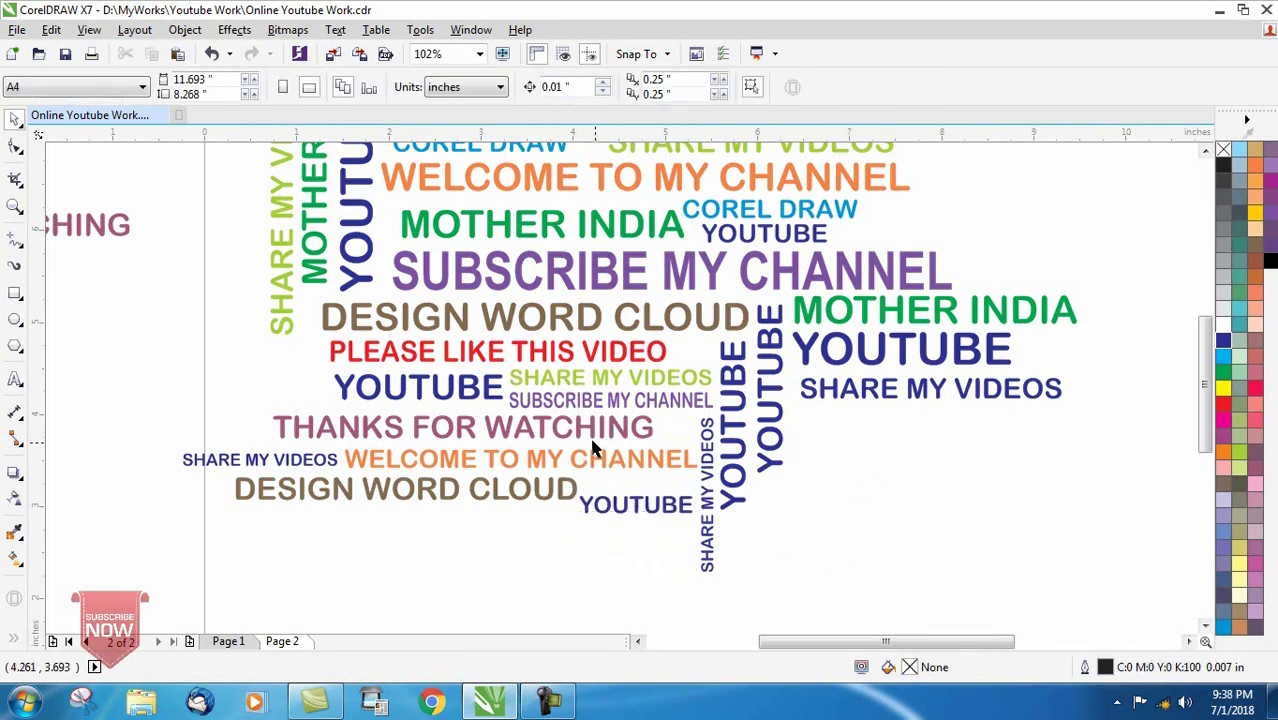
Place a 15 pt copy of green MOTHER INDIA beside the lower YOUTUBE.
{"action": "left_click", "coordinate": [582, 470]}
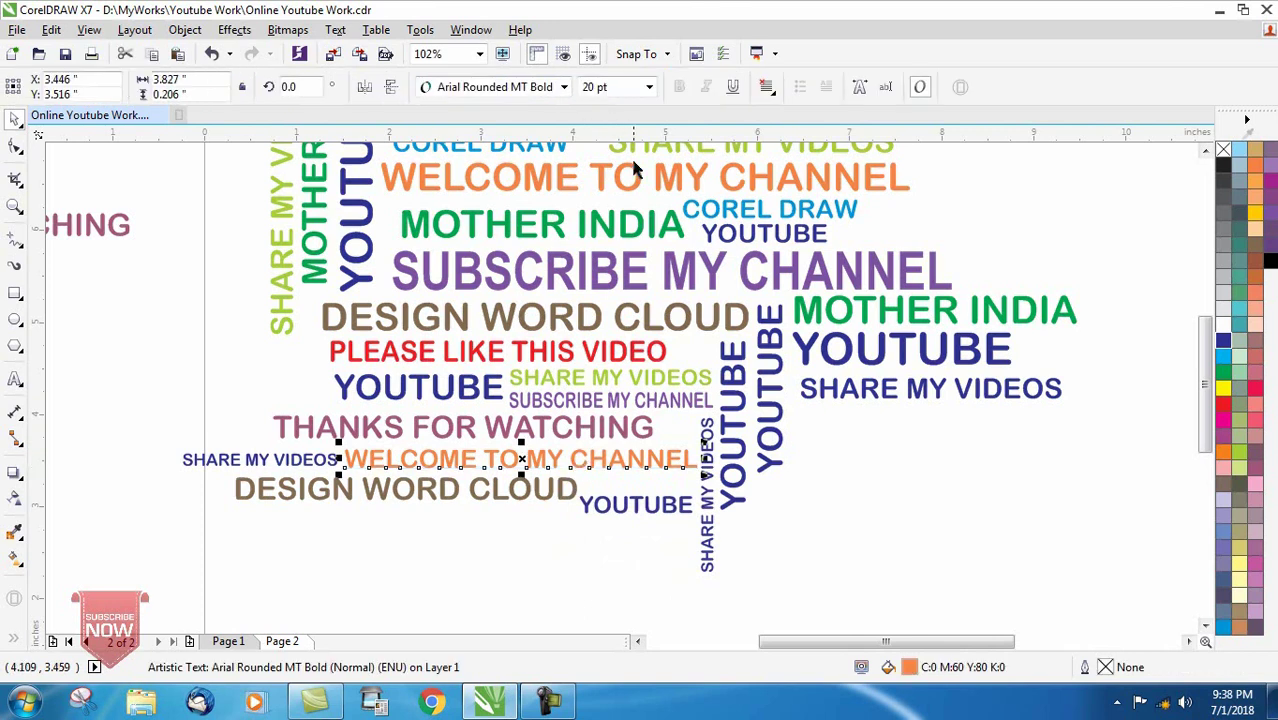
{"action": "left_click", "coordinate": [616, 229]}
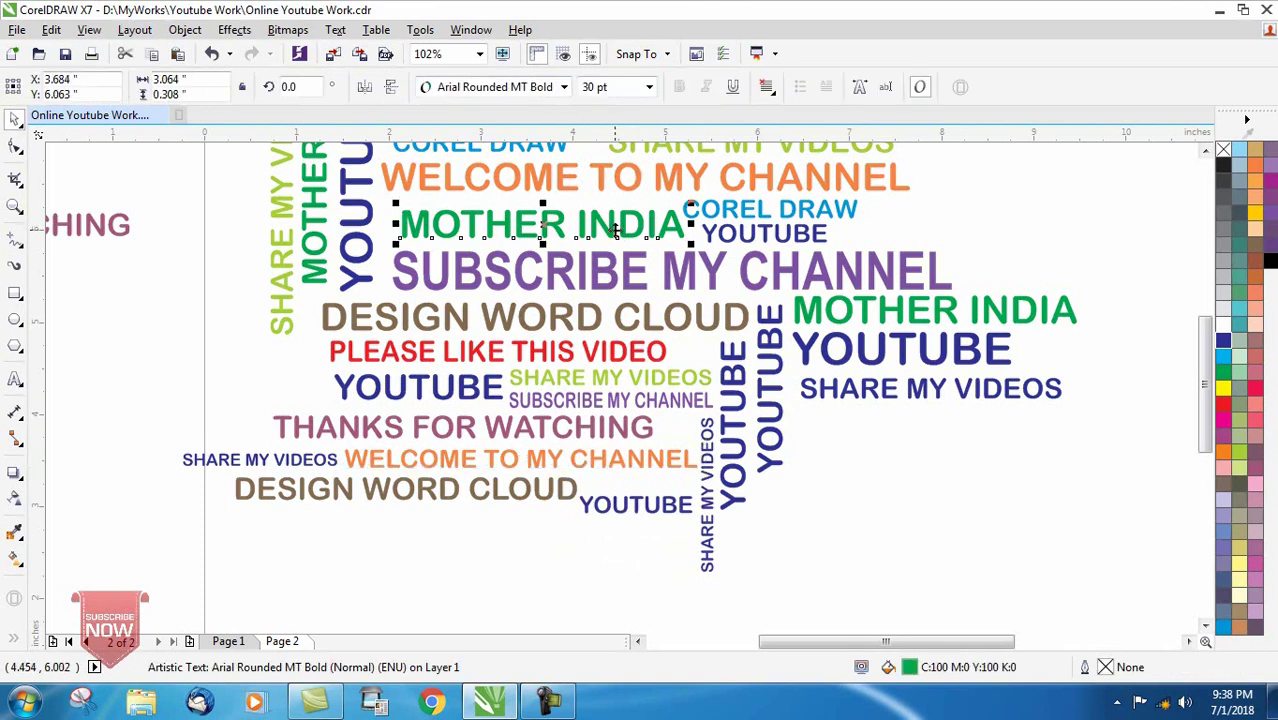
{"action": "left_click_drag", "start_coordinate": [545, 224], "coordinate": [632, 486]}
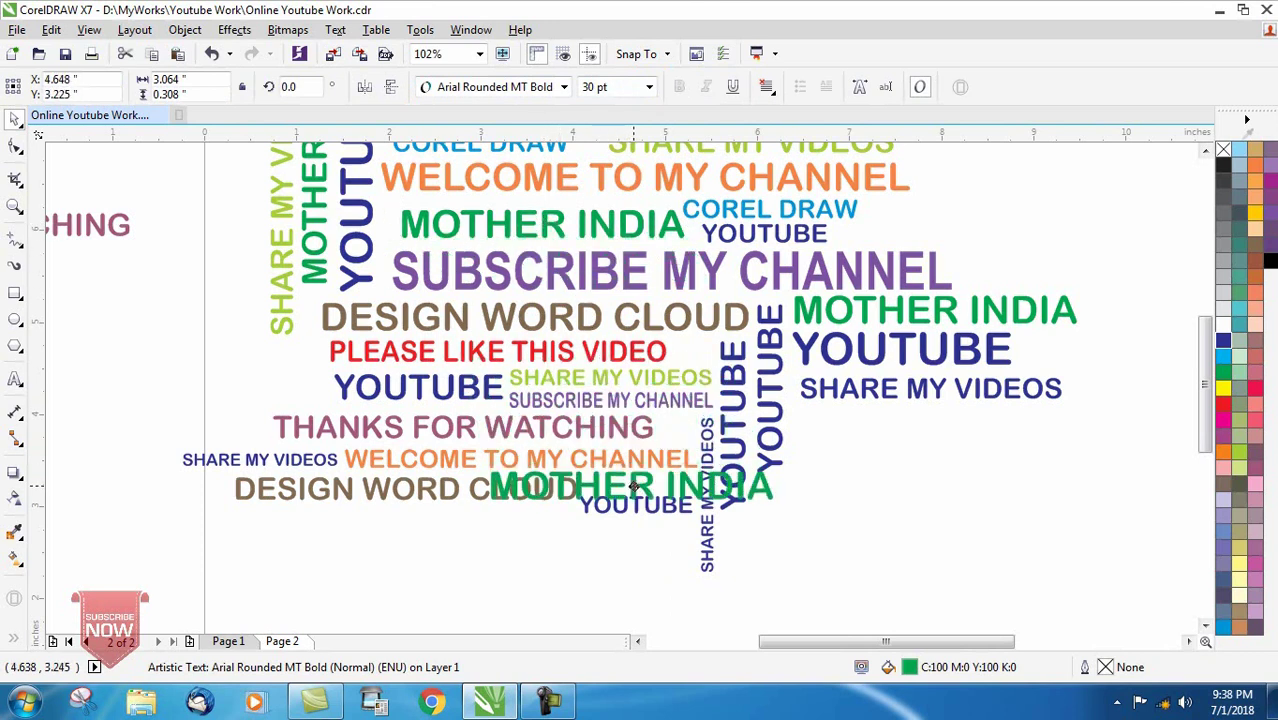
{"action": "left_click", "coordinate": [618, 84]}
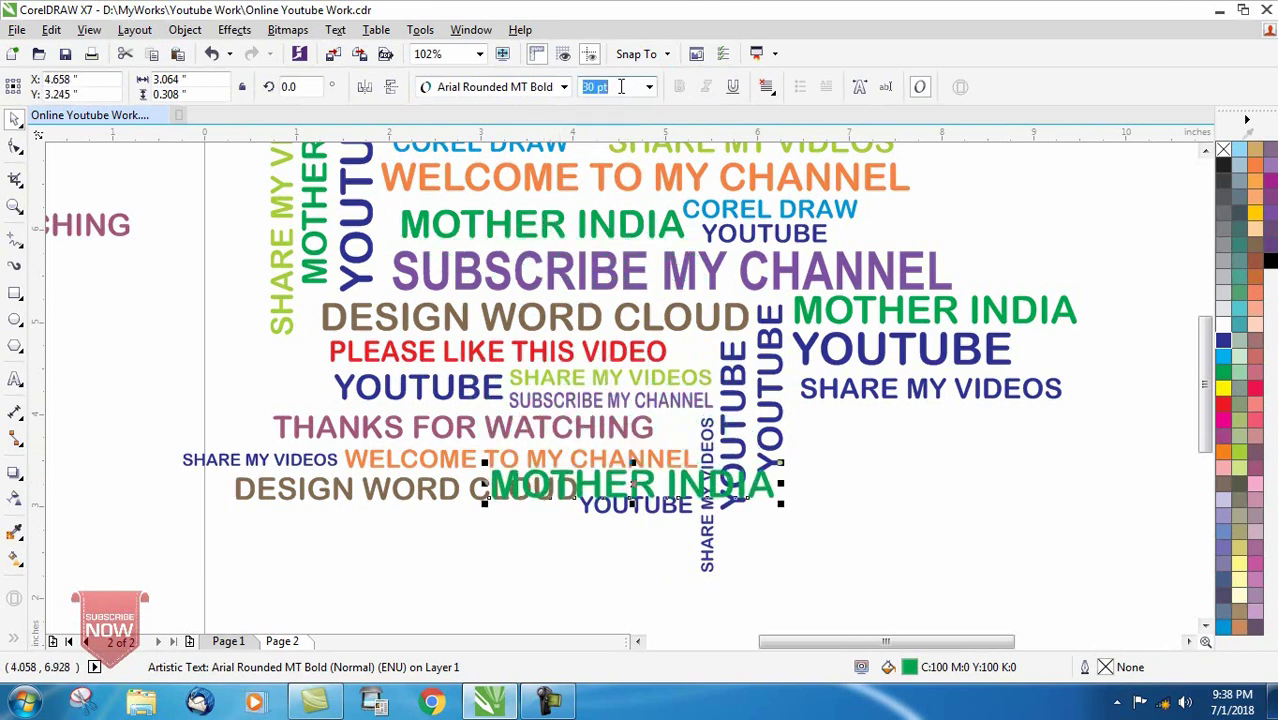
{"action": "type", "text": "15"}
{"action": "key", "text": "Return"}
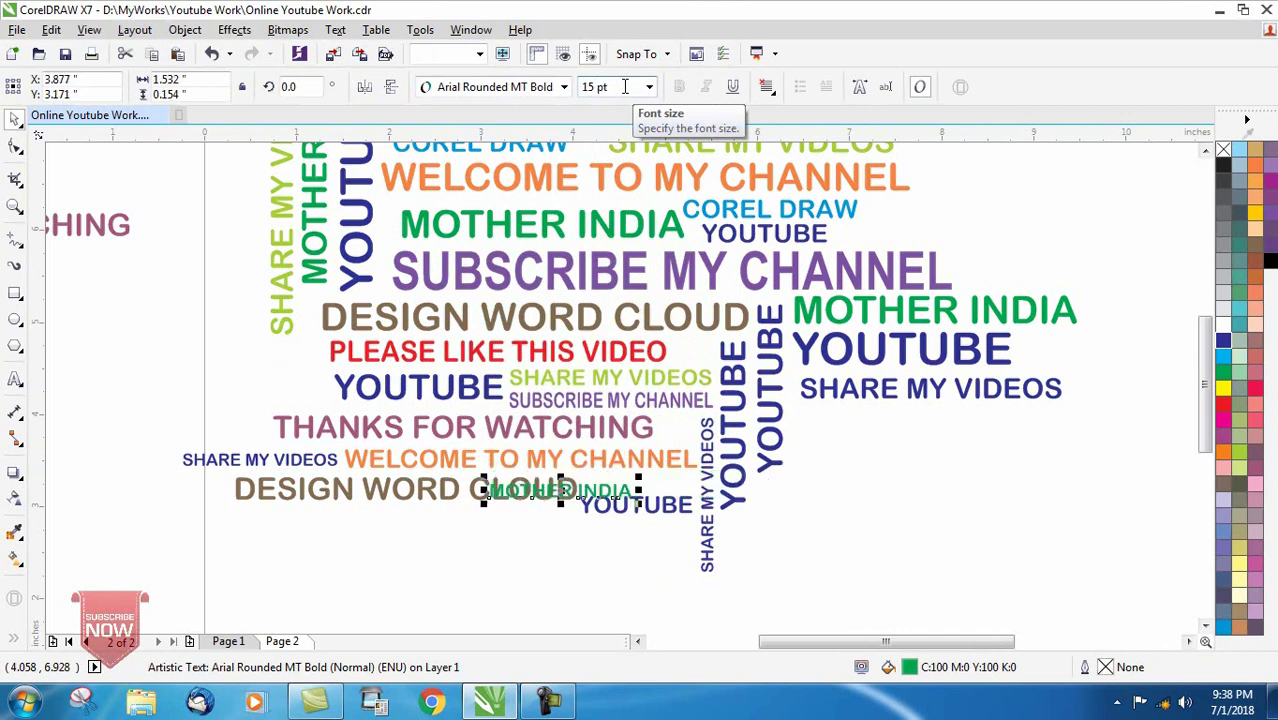
{"action": "mouse_move", "coordinate": [565, 490]}
{"action": "left_mouse_down"}
{"action": "mouse_move", "coordinate": [643, 482]}
{"action": "mouse_move", "coordinate": [631, 525]}
{"action": "left_mouse_up"}
Move YOUTUBE up after DESIGN WORD CLOUD and tuck MOTHER INDIA just under it.
{"action": "left_click", "coordinate": [638, 505]}
{"action": "left_click_drag", "start_coordinate": [638, 497], "coordinate": [638, 483]}
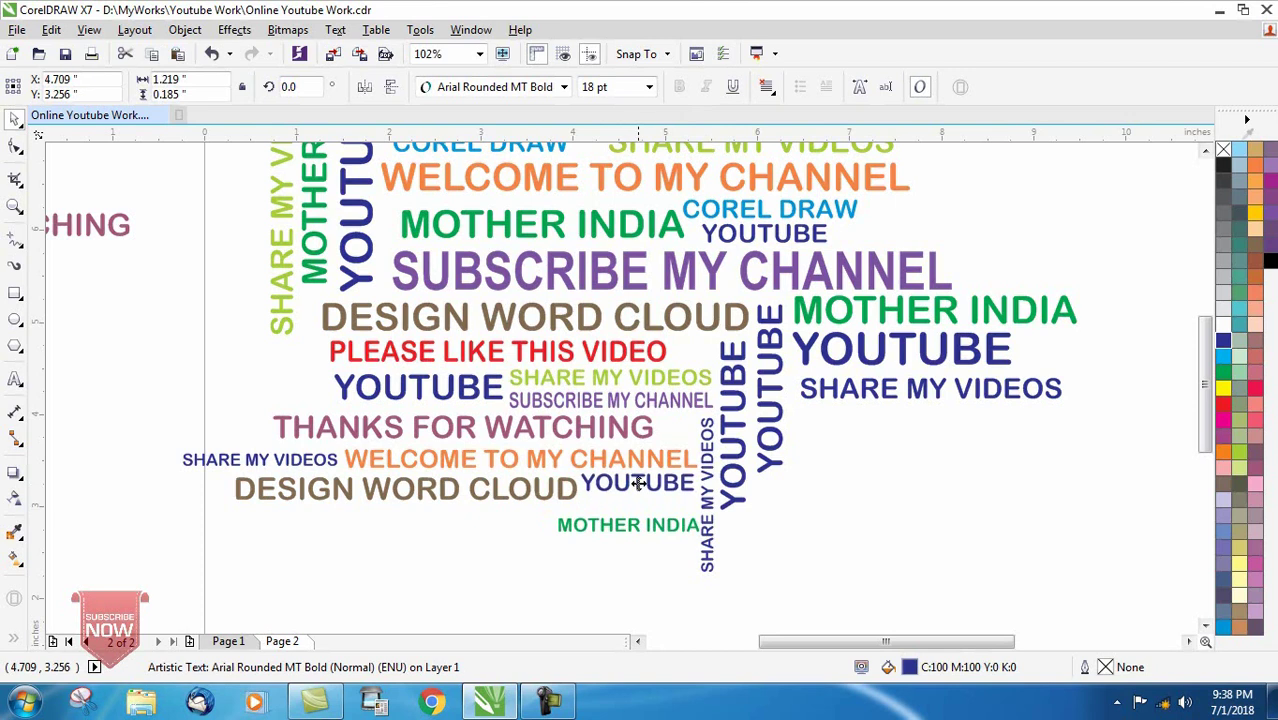
{"action": "left_click", "coordinate": [629, 527]}
{"action": "left_click_drag", "start_coordinate": [629, 530], "coordinate": [629, 519]}
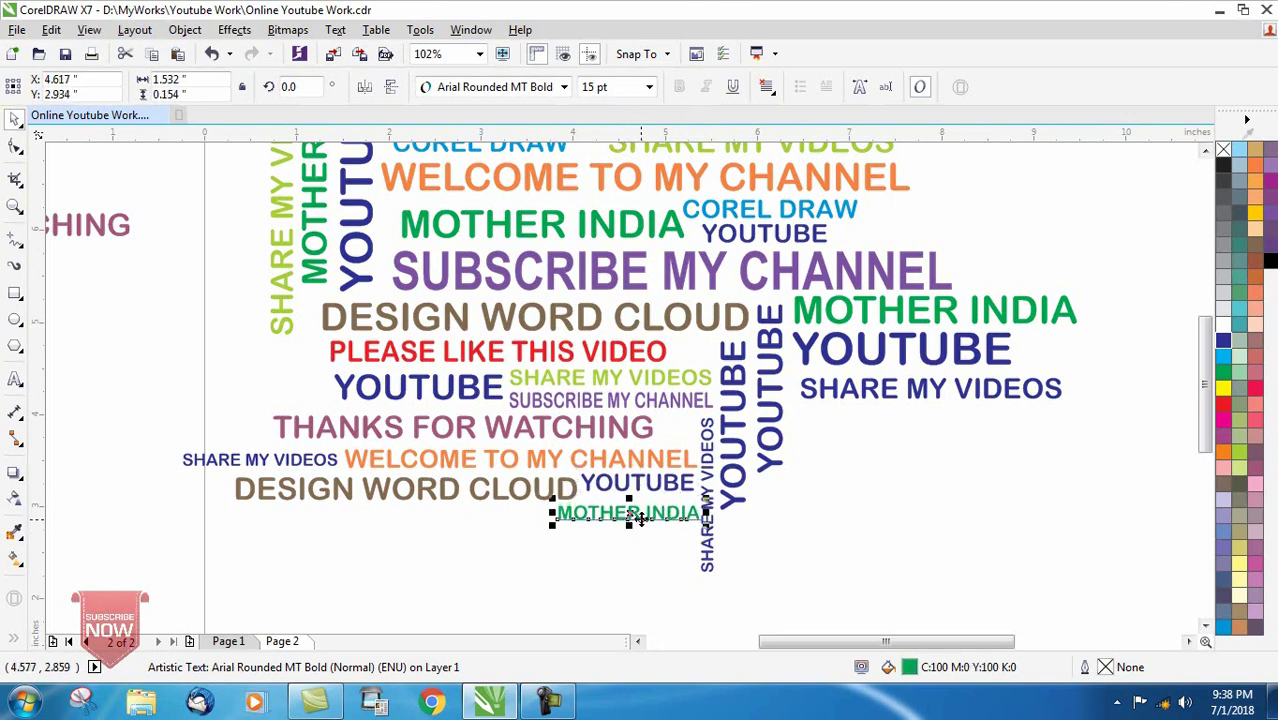
Enlarge the MOTHER INDIA copy to 18 pt.
{"action": "left_click_drag", "start_coordinate": [551, 525], "coordinate": [525, 541]}
{"action": "triple_click", "coordinate": [616, 87]}
{"action": "type", "text": "18"}
{"action": "key", "text": "Return"}
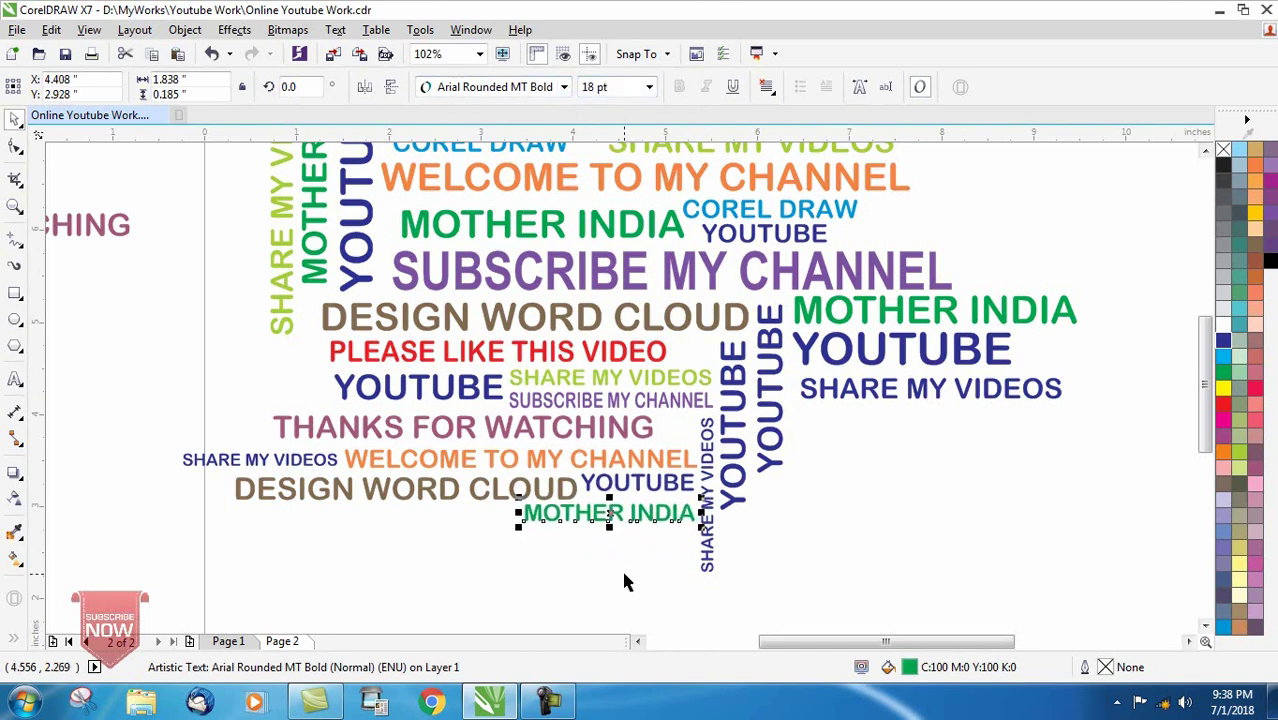
{"action": "left_click", "coordinate": [622, 583]}
{"action": "left_click", "coordinate": [607, 485]}
{"action": "left_click", "coordinate": [605, 559]}
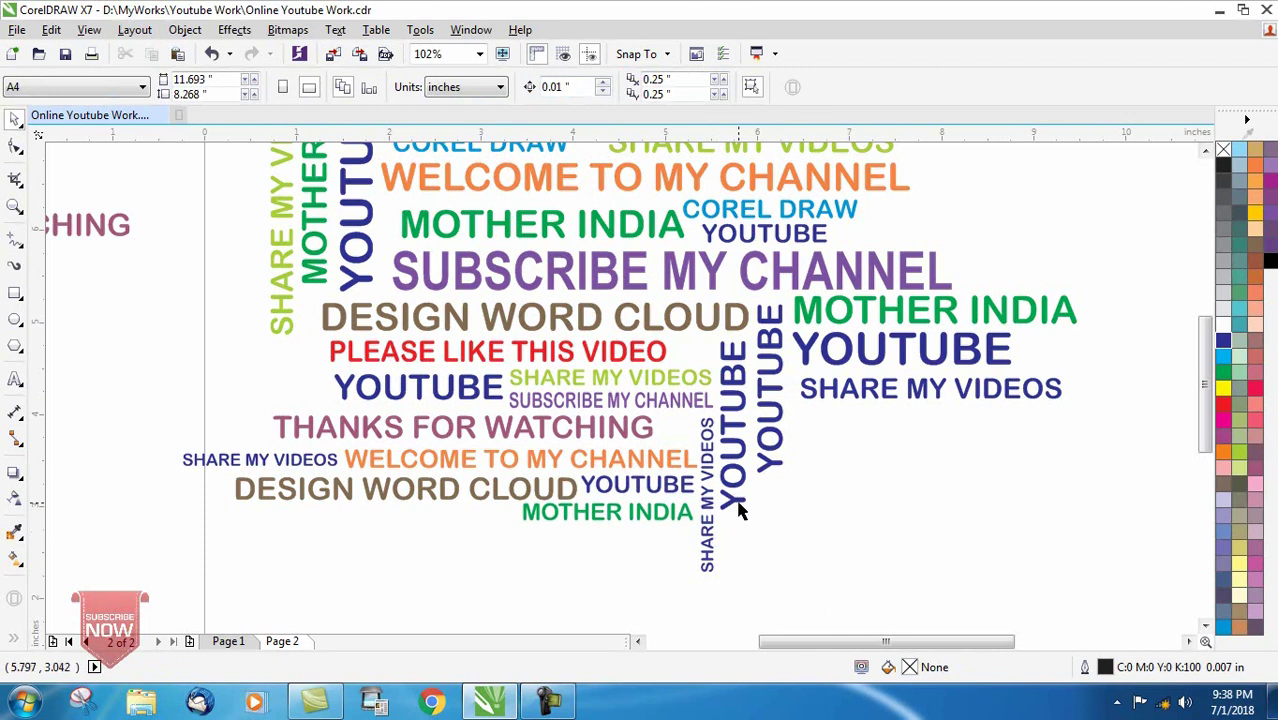
{"action": "scroll", "coordinate": [860, 502], "scroll_direction": "down", "scroll_amount": 1}
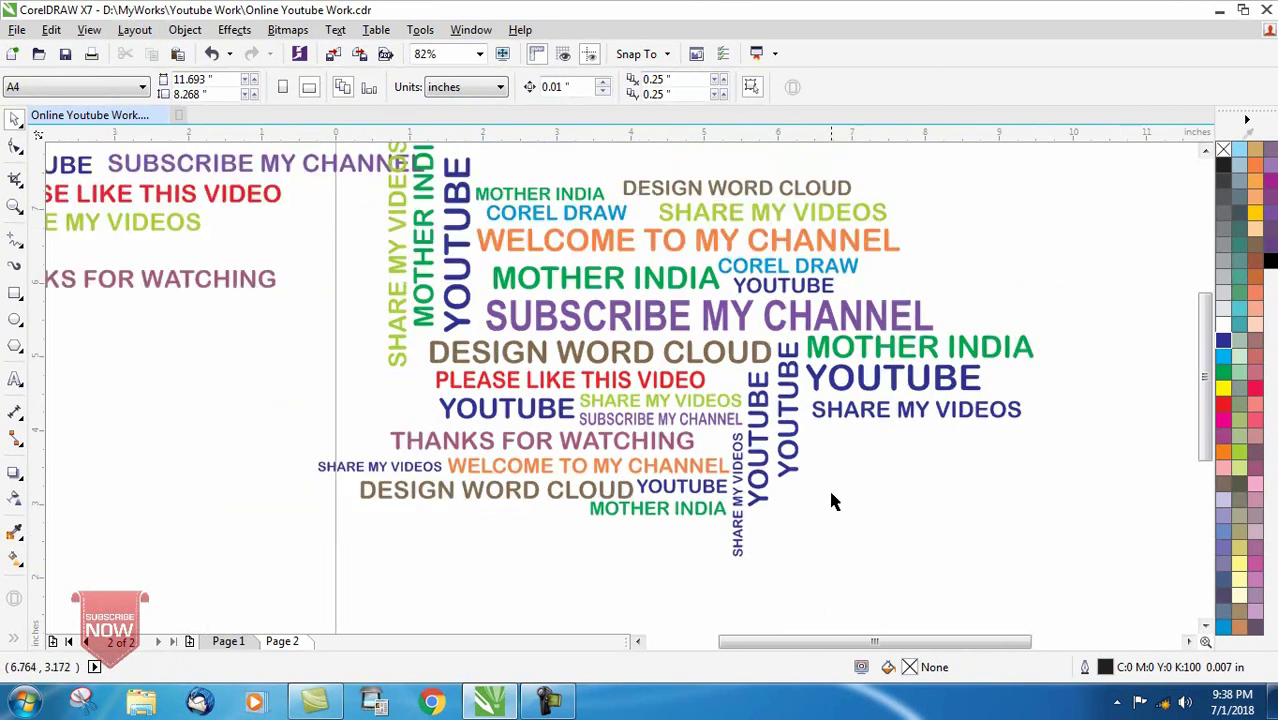
Enlarge the tiny SHARE MY VIDEOS to 14 pt and nudge it left.
{"action": "scroll", "coordinate": [815, 505], "scroll_direction": "down", "scroll_amount": 1}
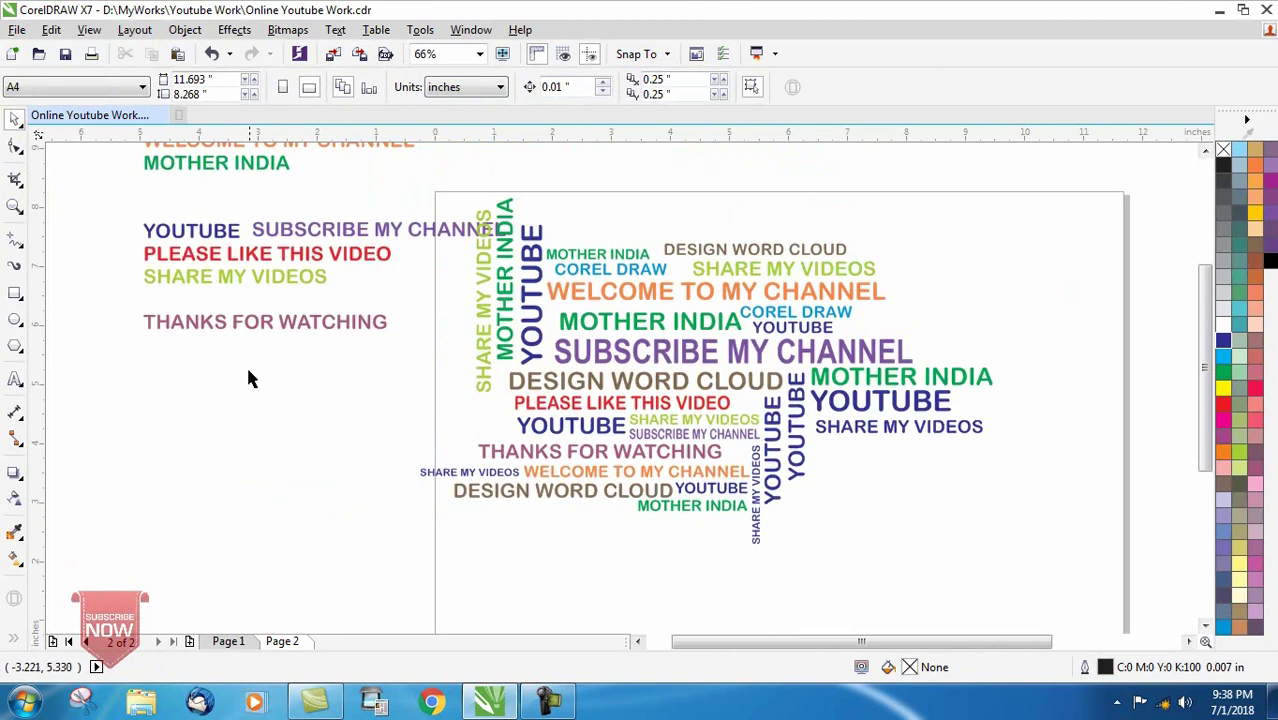
{"action": "left_click", "coordinate": [467, 473]}
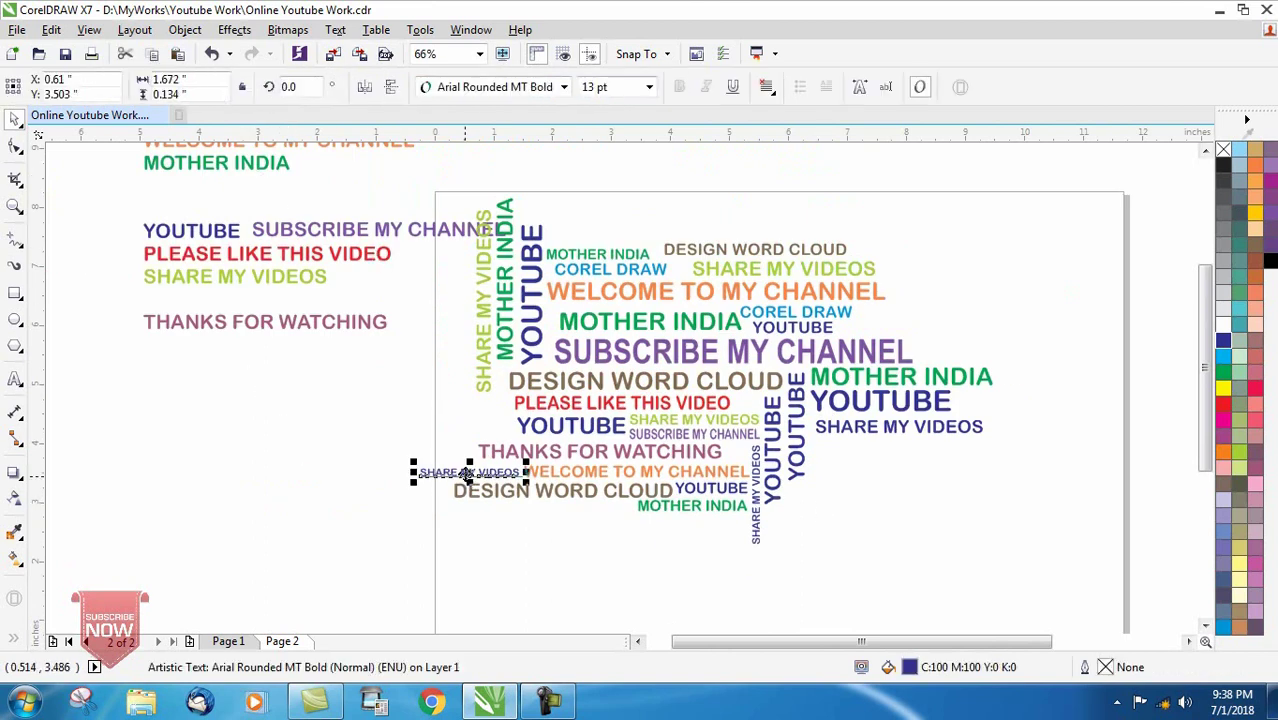
{"action": "type", "text": "14"}
{"action": "key", "text": "Return"}
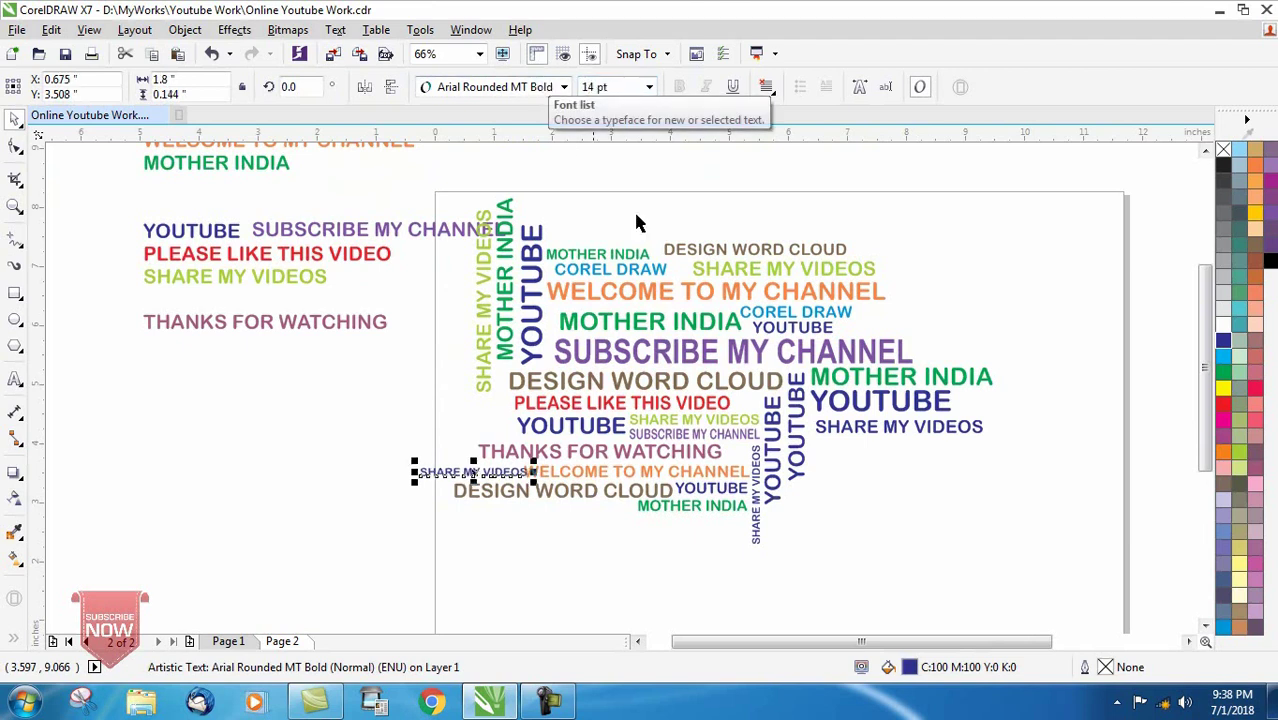
{"action": "key", "text": "Left"}
{"action": "key", "text": "Left"}
{"action": "key", "text": "Left"}
{"action": "key", "text": "Left"}
{"action": "key", "text": "Left"}
{"action": "key", "text": "Left"}
{"action": "key", "text": "Left"}
{"action": "key", "text": "Left"}
{"action": "key", "text": "Left"}
{"action": "left_click", "coordinate": [564, 590]}
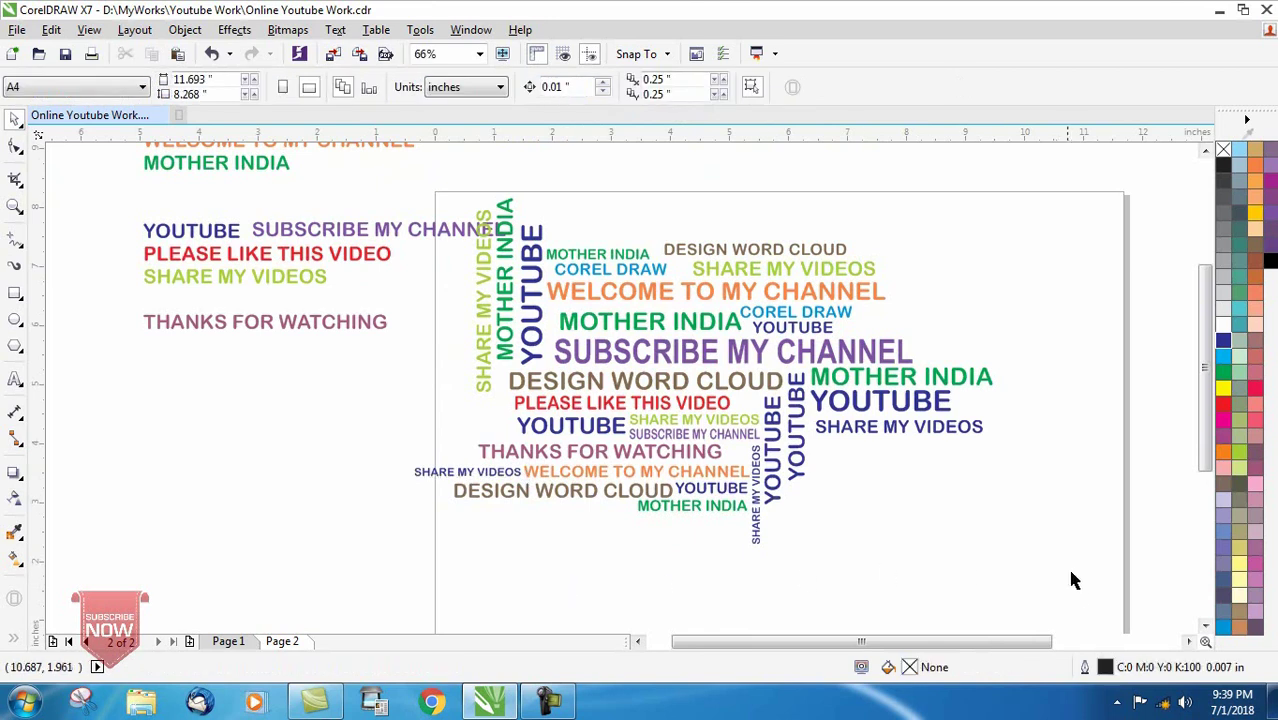
Marquee-select all 29 phrases and move the word cloud further right.
{"action": "left_click_drag", "start_coordinate": [1080, 598], "coordinate": [385, 166]}
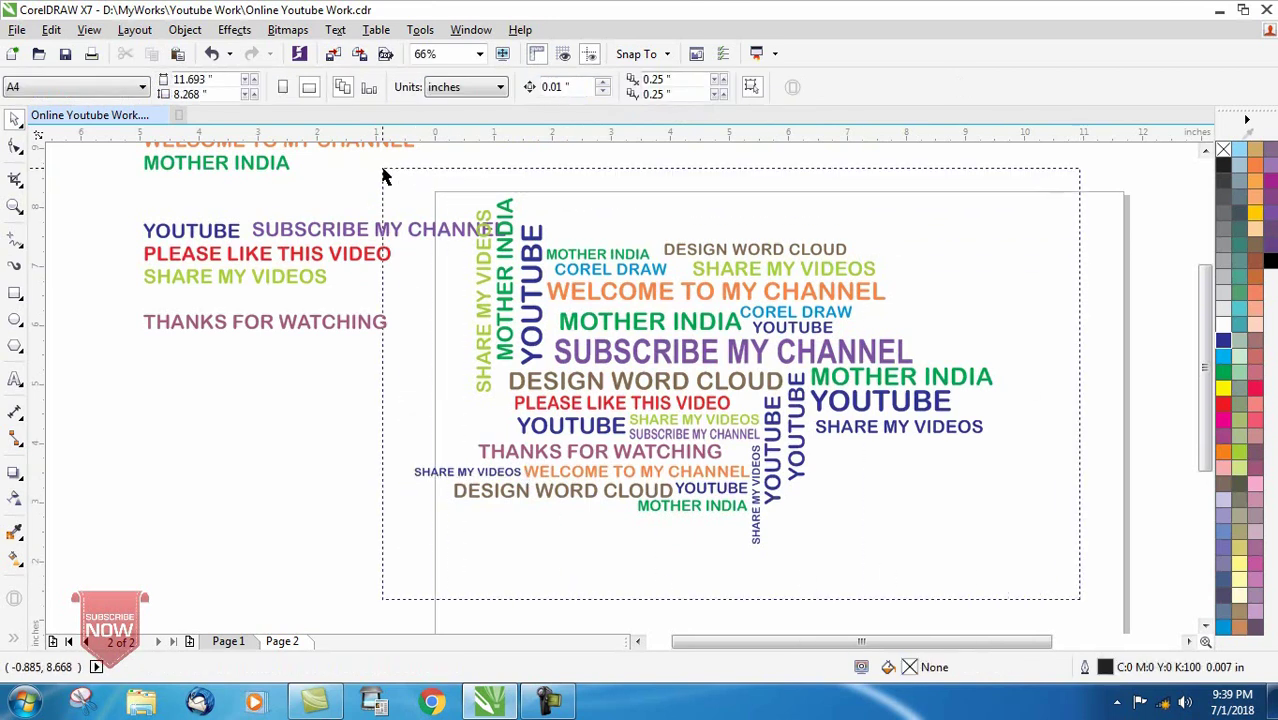
{"action": "left_click_drag", "start_coordinate": [693, 362], "coordinate": [800, 420]}
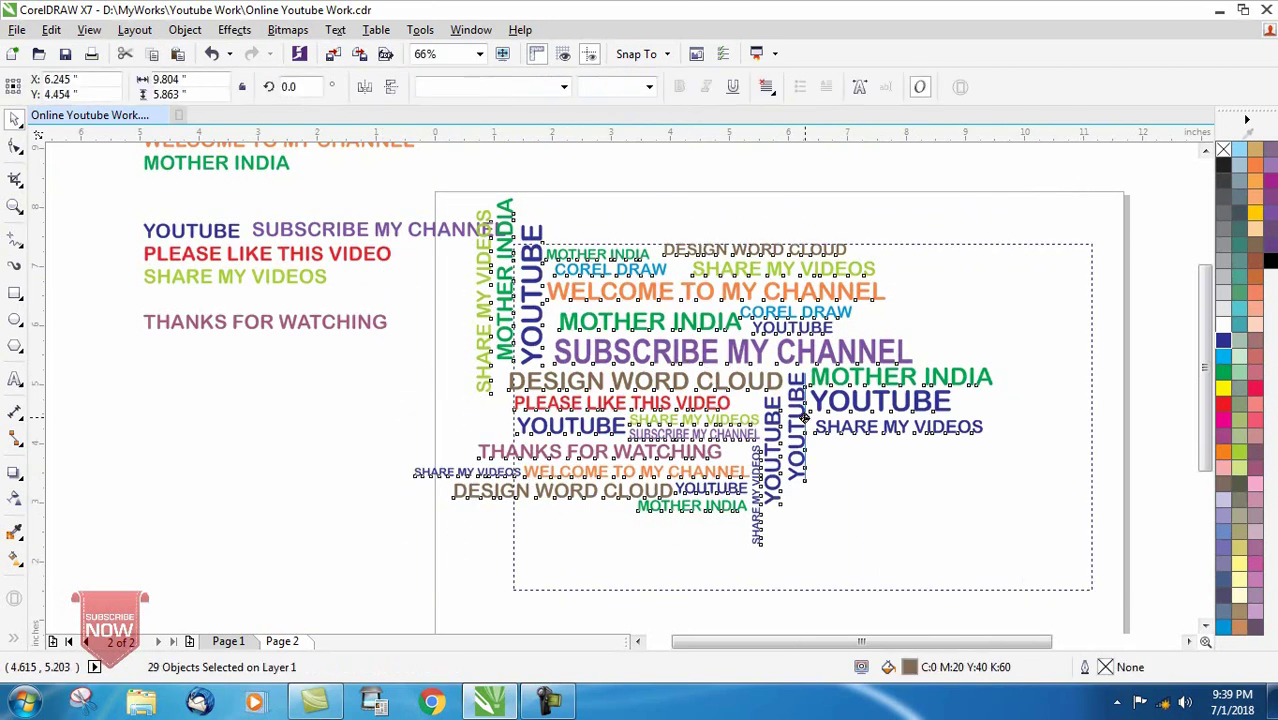
{"action": "left_click", "coordinate": [1095, 470]}
{"action": "left_click", "coordinate": [996, 473]}
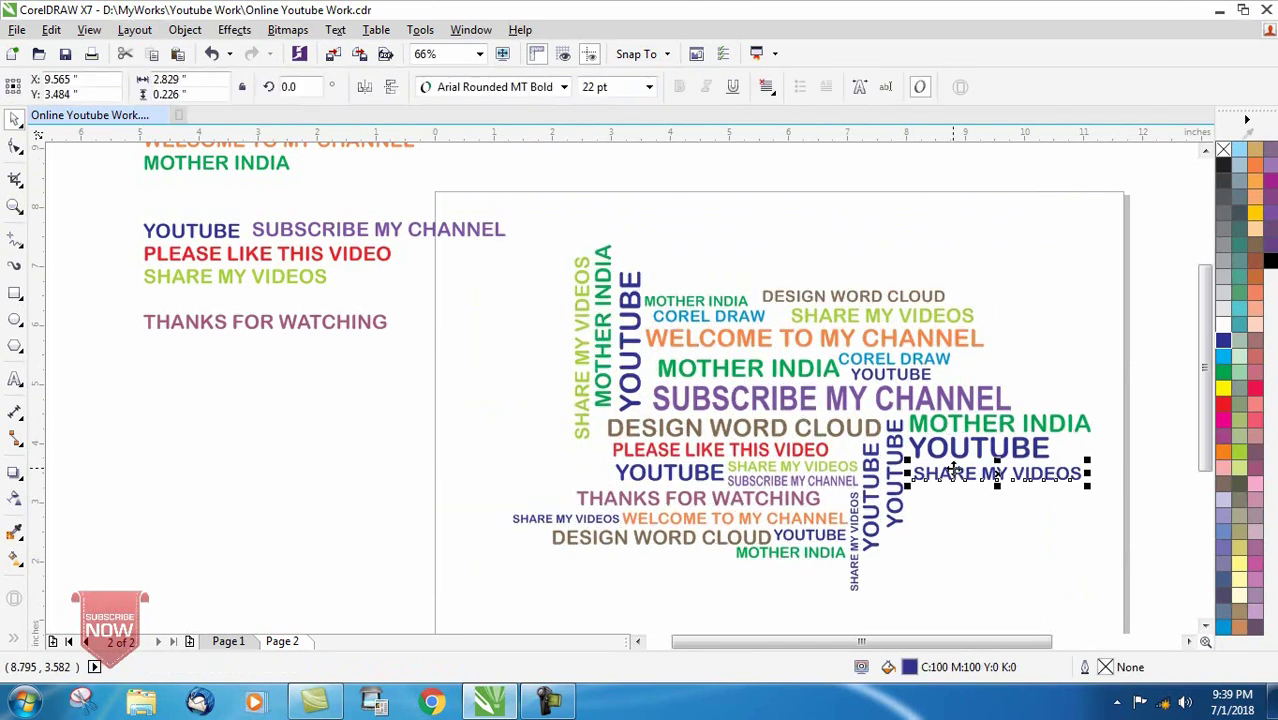
{"action": "left_click", "coordinate": [958, 544]}
Recolour the upper SHARE MY VIDEOS red and shift it slightly.
{"action": "left_click", "coordinate": [885, 316]}
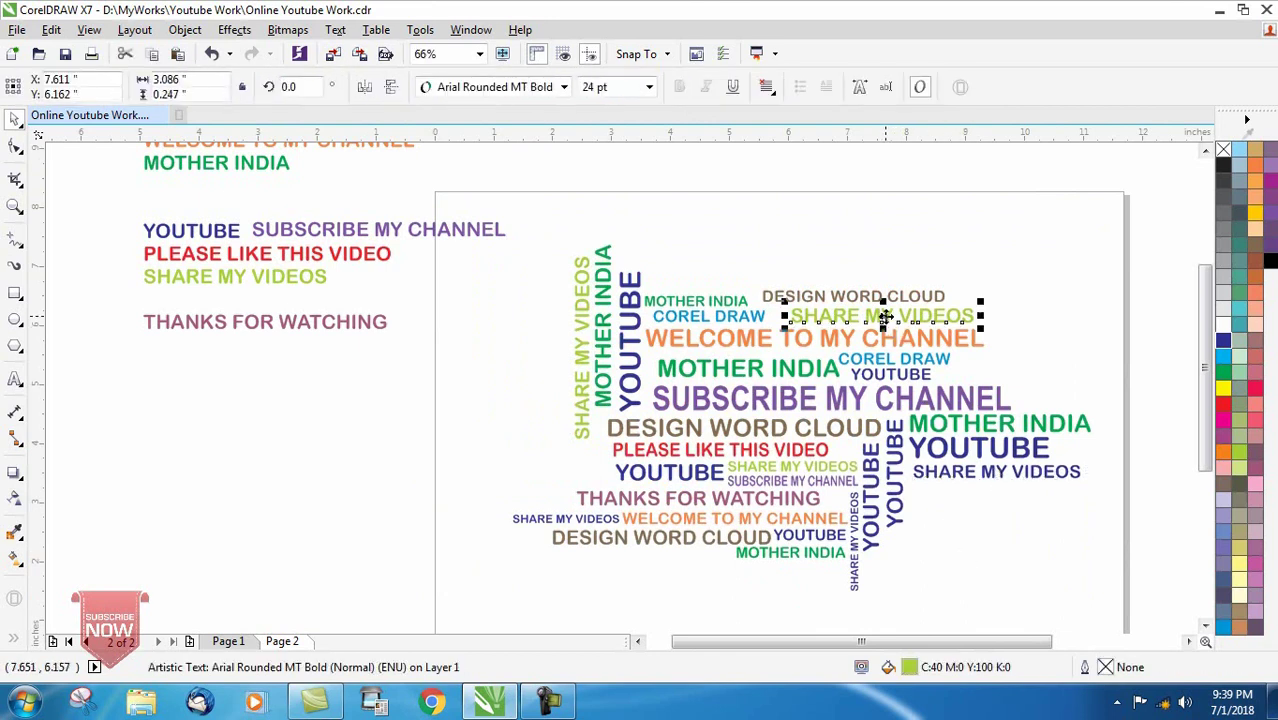
{"action": "left_click", "coordinate": [1224, 404]}
{"action": "left_click", "coordinate": [1082, 346]}
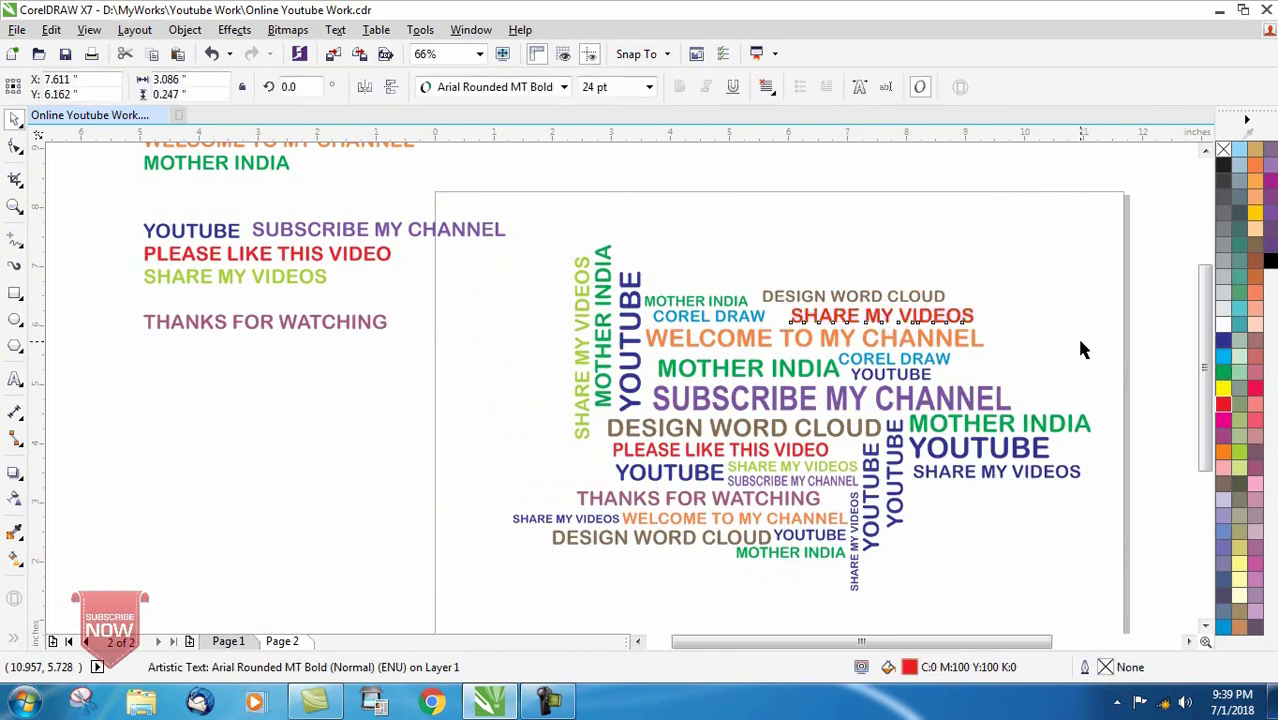
{"action": "left_click", "coordinate": [800, 322]}
{"action": "mouse_move", "coordinate": [800, 322]}
{"action": "left_mouse_down"}
{"action": "mouse_move", "coordinate": [897, 360]}
{"action": "mouse_move", "coordinate": [862, 312]}
{"action": "left_mouse_up"}
Copy the upper-right COREL DRAW below the right-hand SHARE MY VIDEOS.
{"action": "left_click", "coordinate": [869, 297]}
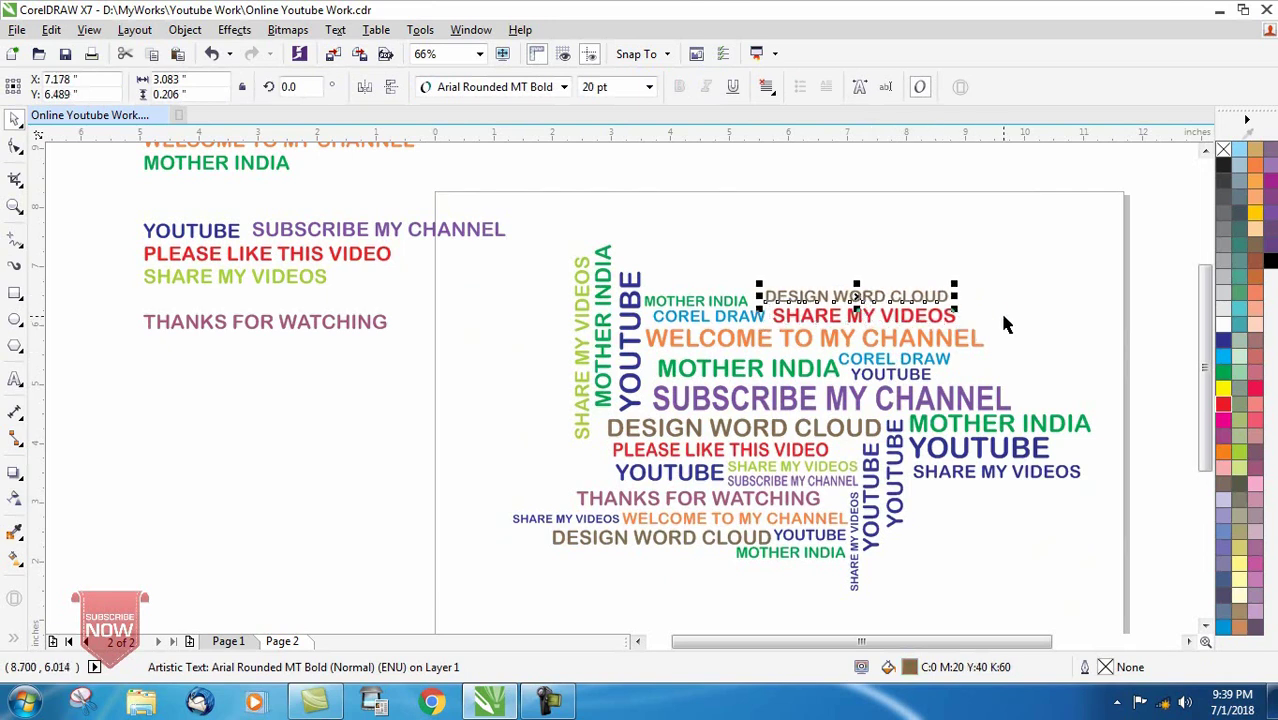
{"action": "left_click", "coordinate": [1032, 298]}
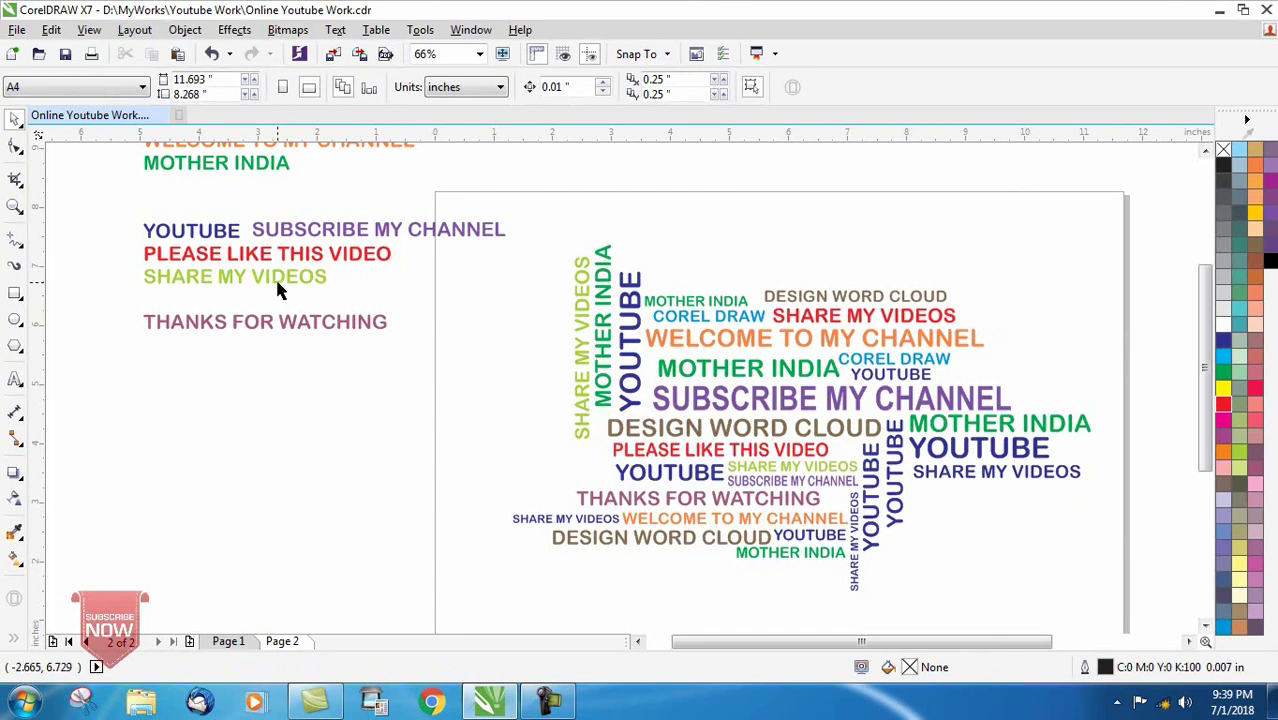
{"action": "left_click", "coordinate": [938, 364]}
{"action": "left_click_drag", "start_coordinate": [938, 364], "coordinate": [968, 505]}
{"action": "type", "text": "17"}
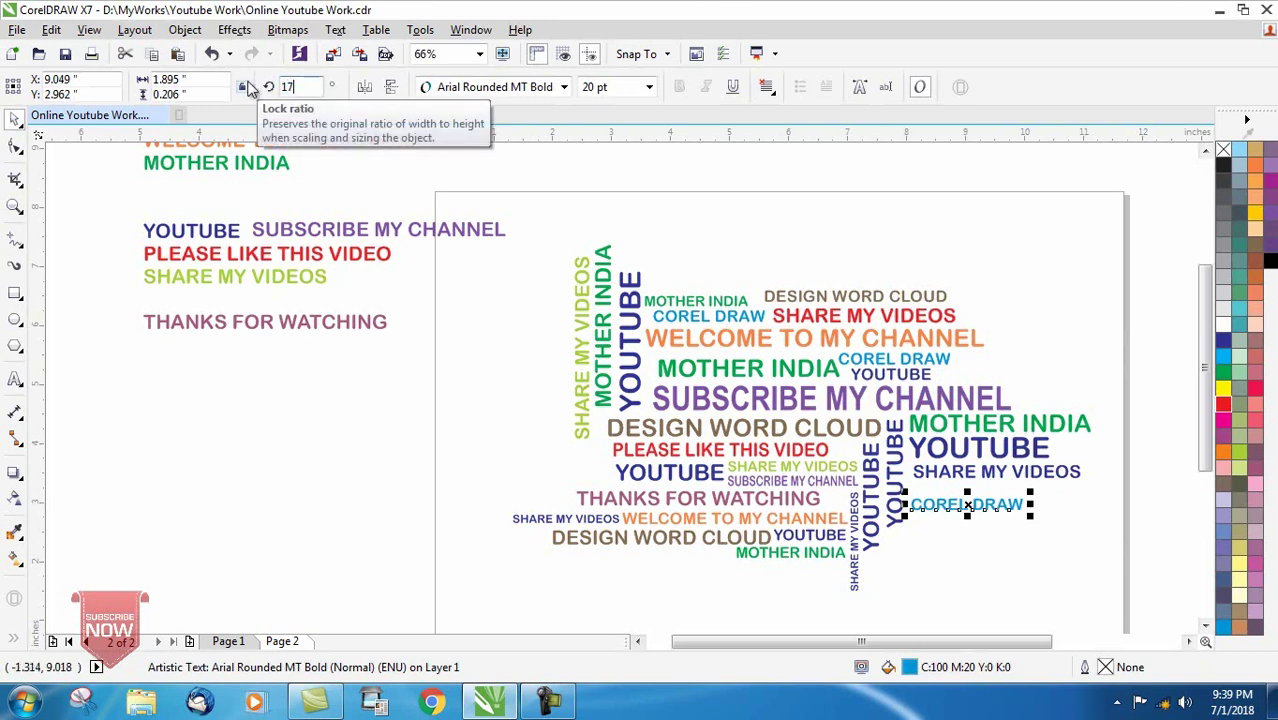
Tilt the COREL DRAW copy by 17°.
{"action": "key", "text": "Return"}
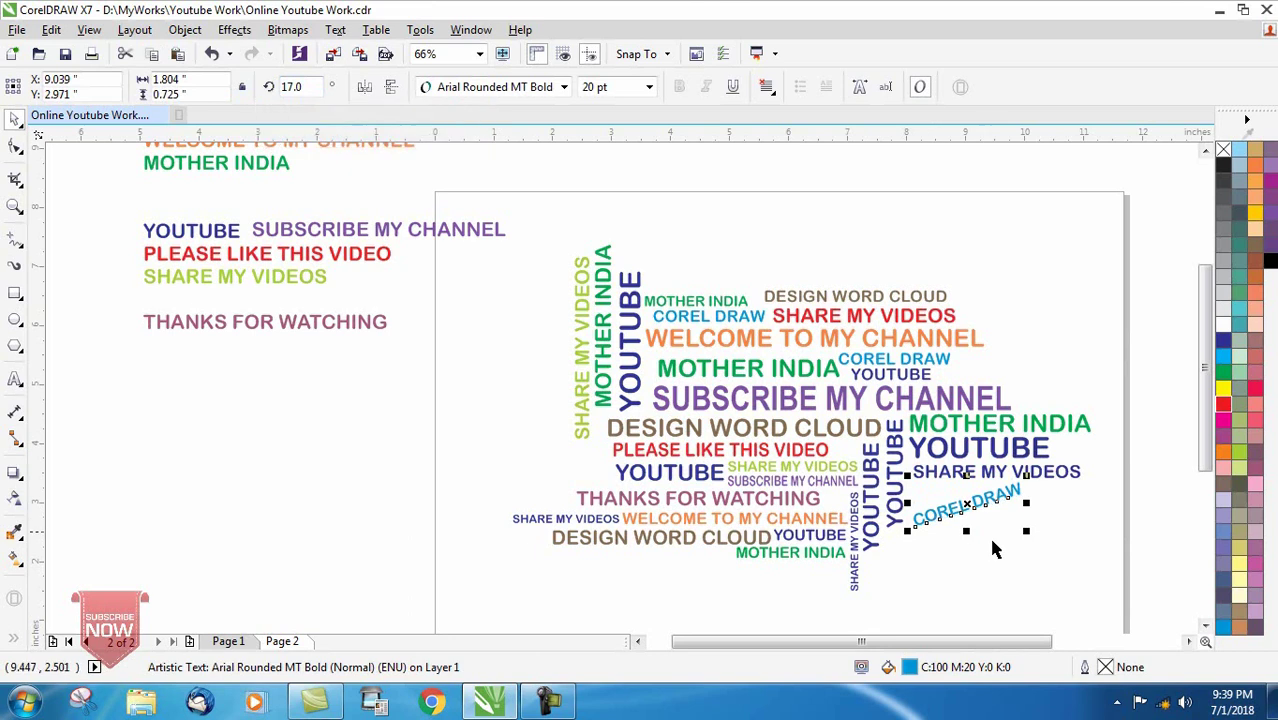
{"action": "left_click", "coordinate": [975, 527]}
{"action": "left_click", "coordinate": [970, 510]}
{"action": "left_click", "coordinate": [939, 560]}
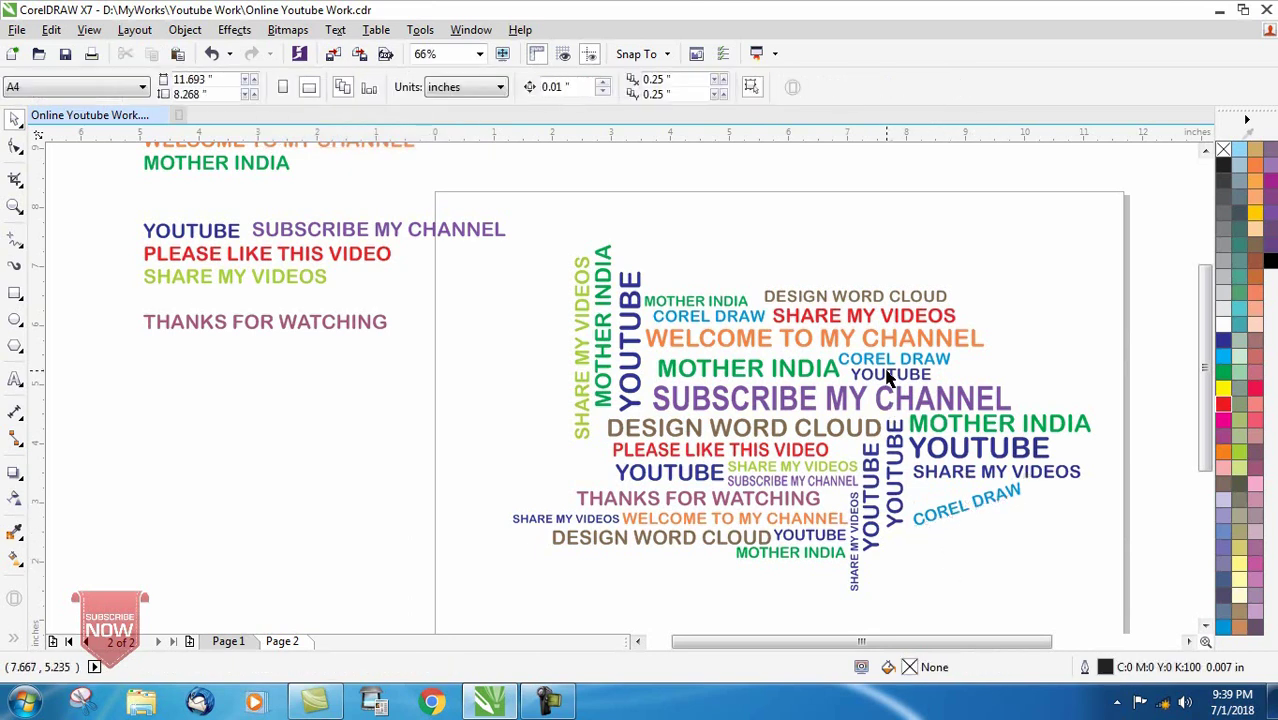
{"action": "left_click", "coordinate": [963, 510]}
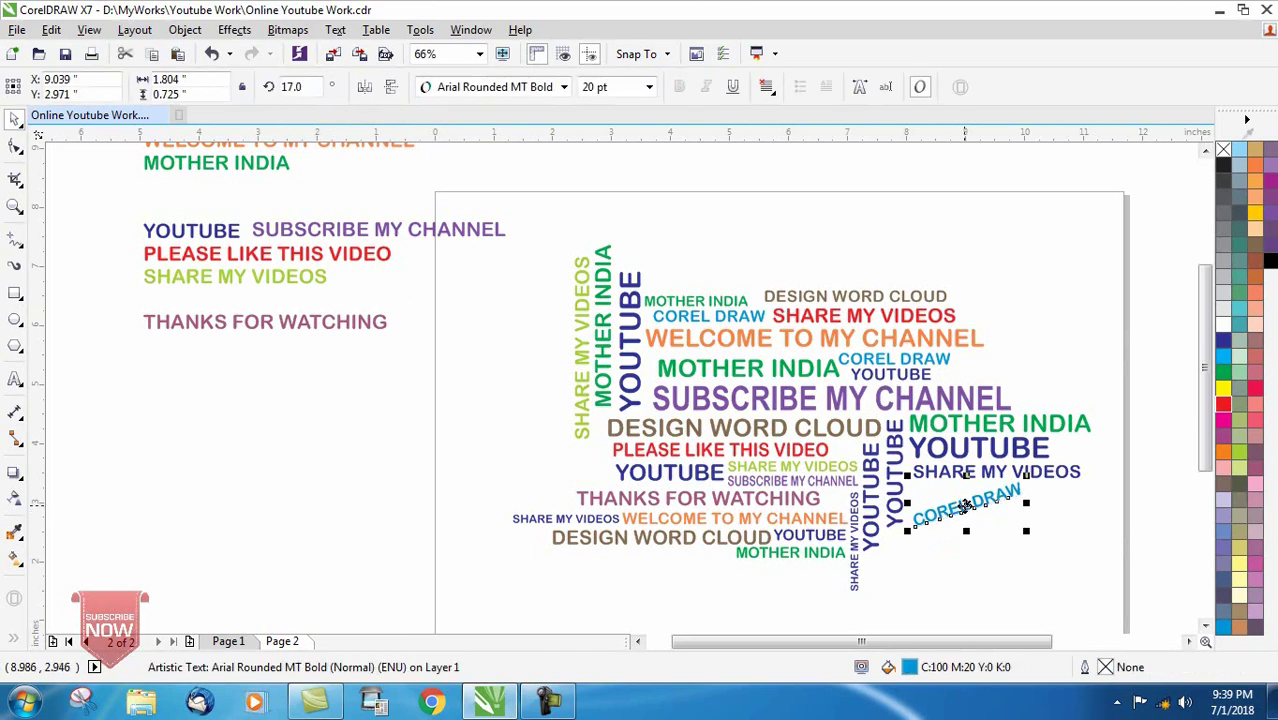
Duplicate the tilted COREL DRAW below, then copy both lines further down.
{"action": "left_click_drag", "start_coordinate": [965, 507], "coordinate": [973, 519]}
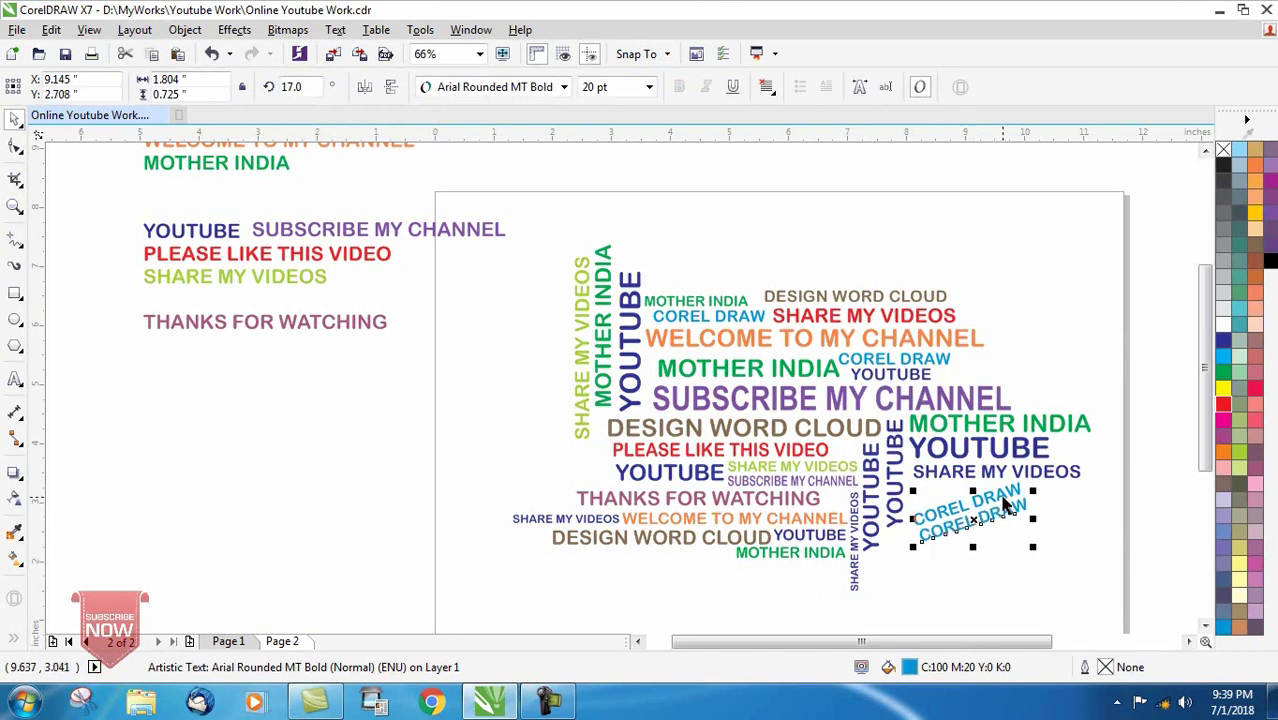
{"action": "left_click", "coordinate": [1003, 494], "text": "shift"}
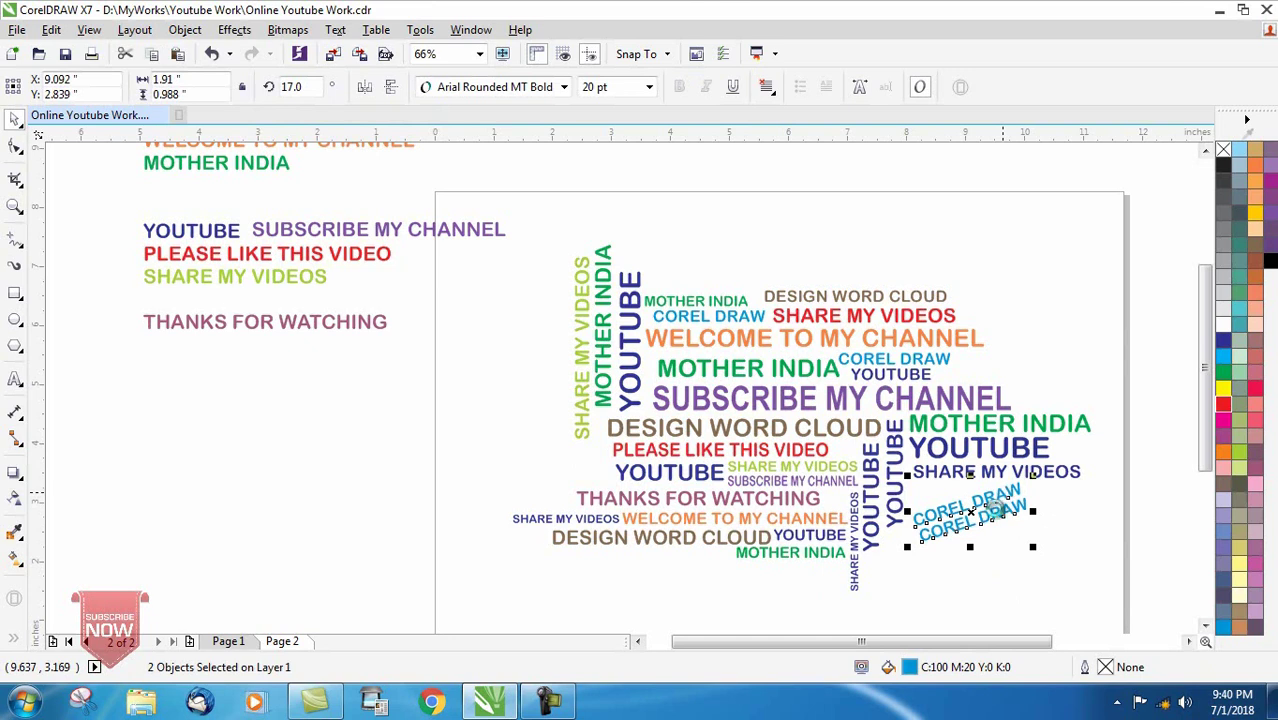
{"action": "left_click_drag", "start_coordinate": [968, 510], "coordinate": [983, 540]}
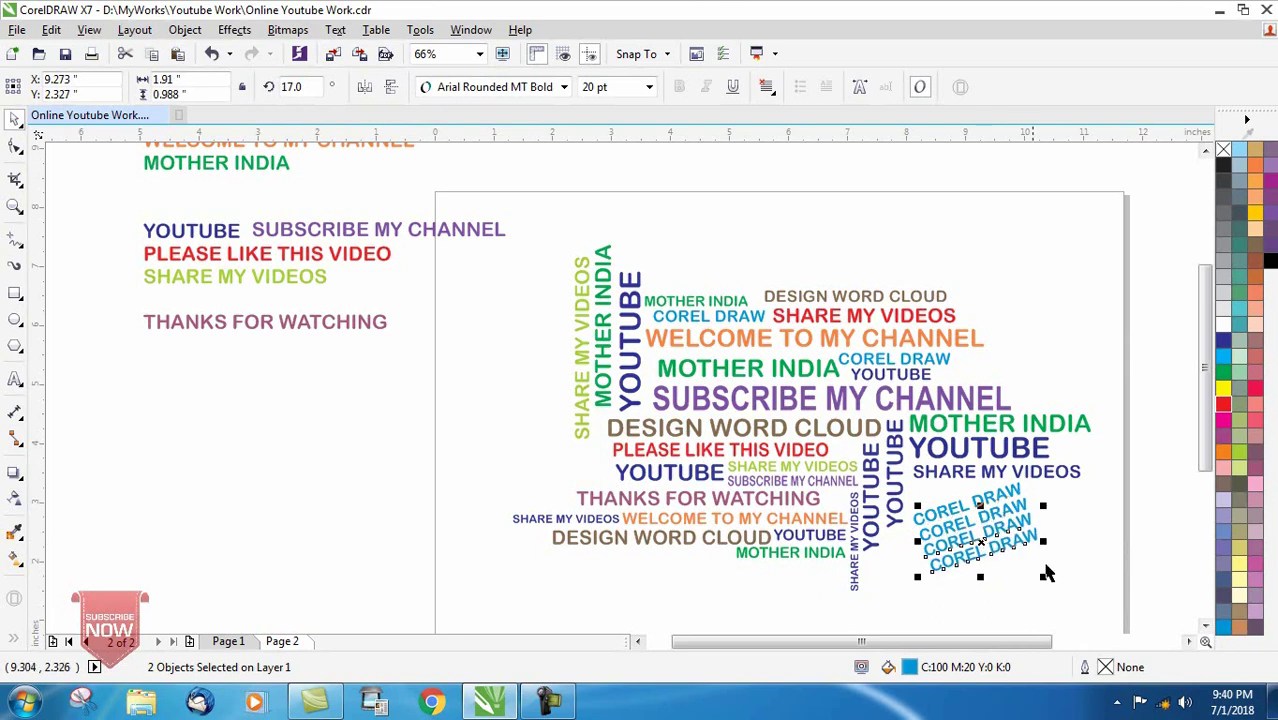
{"action": "left_click", "coordinate": [1080, 584]}
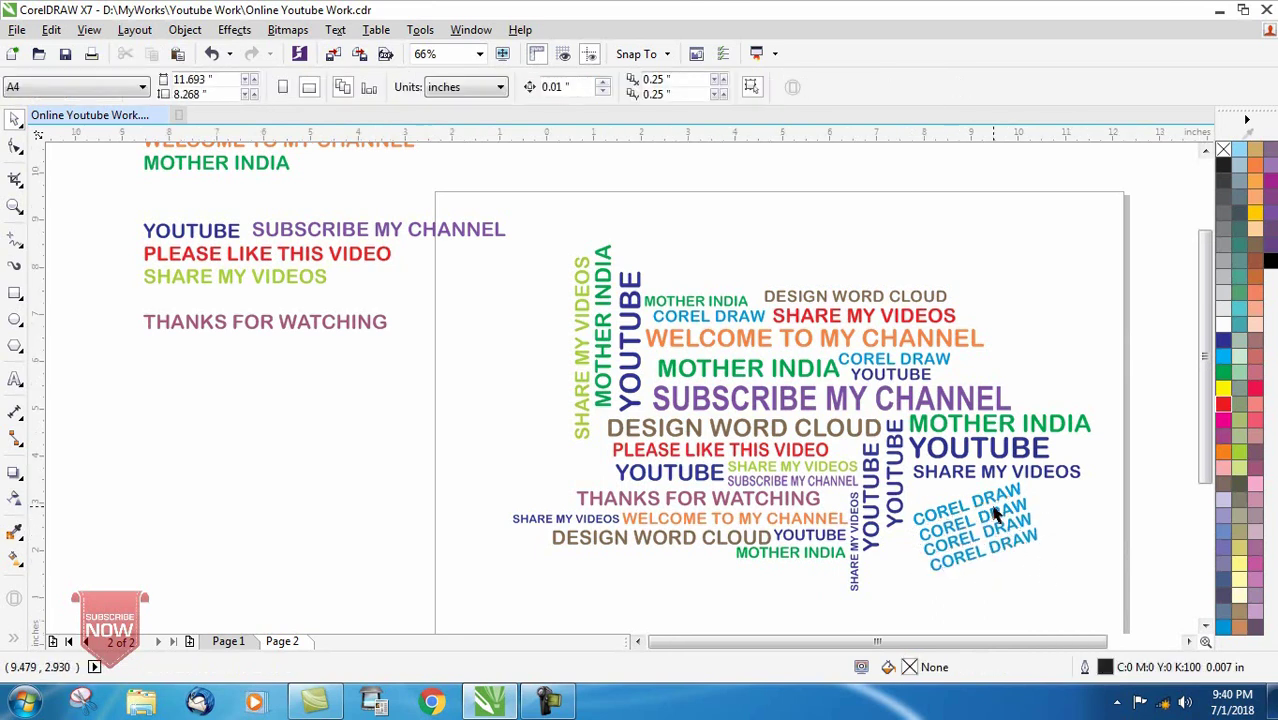
Copy another pair of COREL DRAW lines lower to complete the five-line stack.
{"action": "scroll", "coordinate": [988, 538], "scroll_direction": "down", "scroll_amount": 1}
{"action": "scroll", "coordinate": [970, 545], "scroll_direction": "up", "scroll_amount": 1}
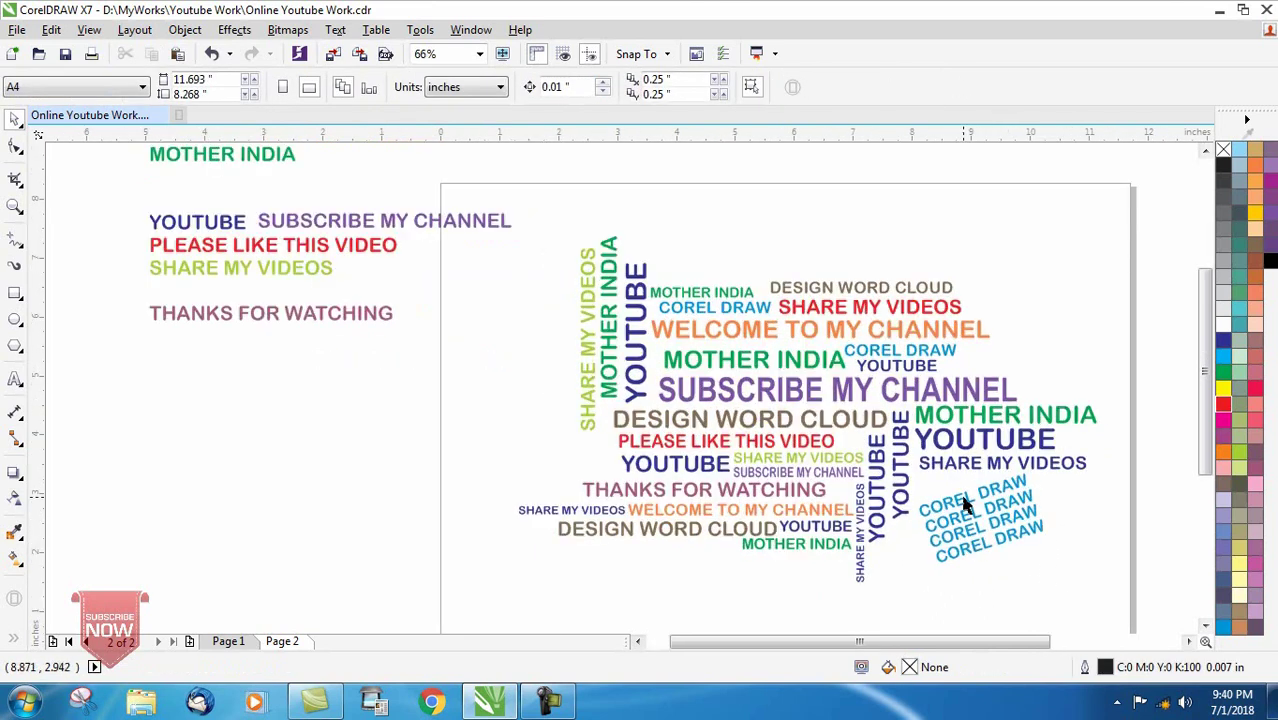
{"action": "left_click", "coordinate": [1012, 521]}
{"action": "left_click", "coordinate": [1052, 536]}
{"action": "left_click", "coordinate": [1027, 527]}
{"action": "left_click", "coordinate": [1032, 512], "text": "shift"}
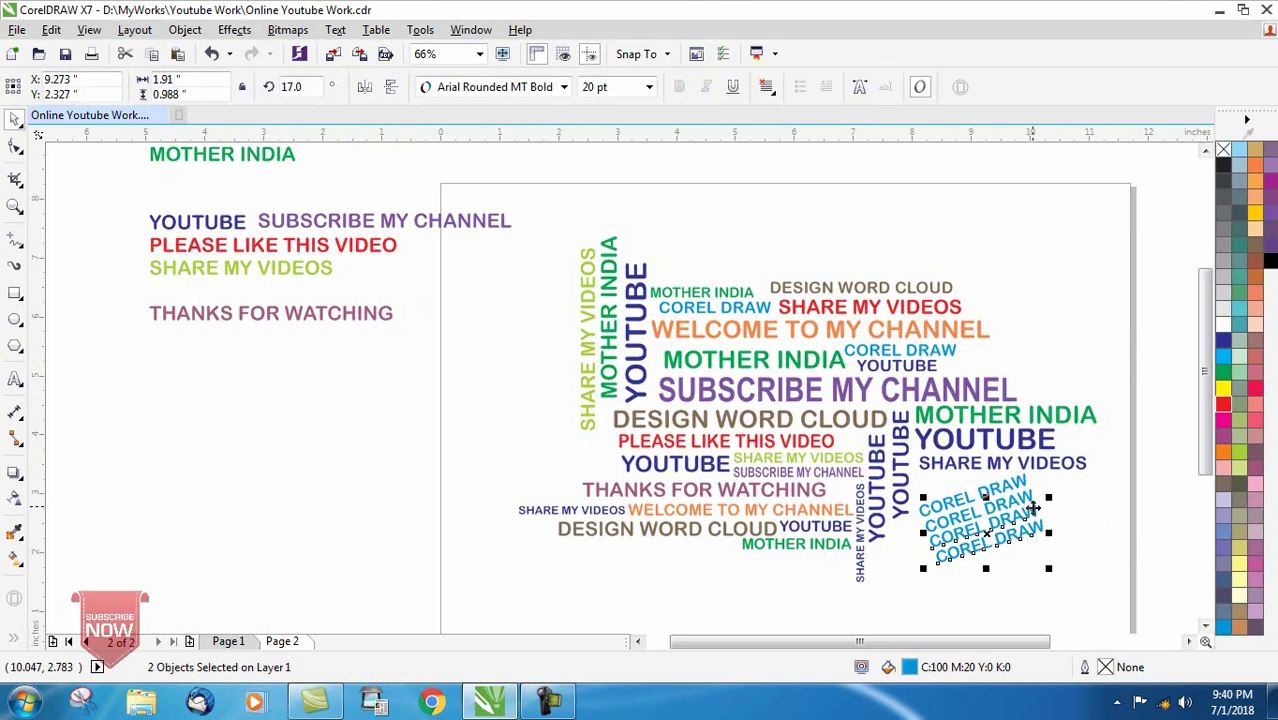
{"action": "left_click_drag", "start_coordinate": [1033, 510], "coordinate": [998, 565]}
{"action": "left_click", "coordinate": [1093, 552]}
{"action": "left_click", "coordinate": [1047, 567]}
{"action": "left_click", "coordinate": [1064, 590]}
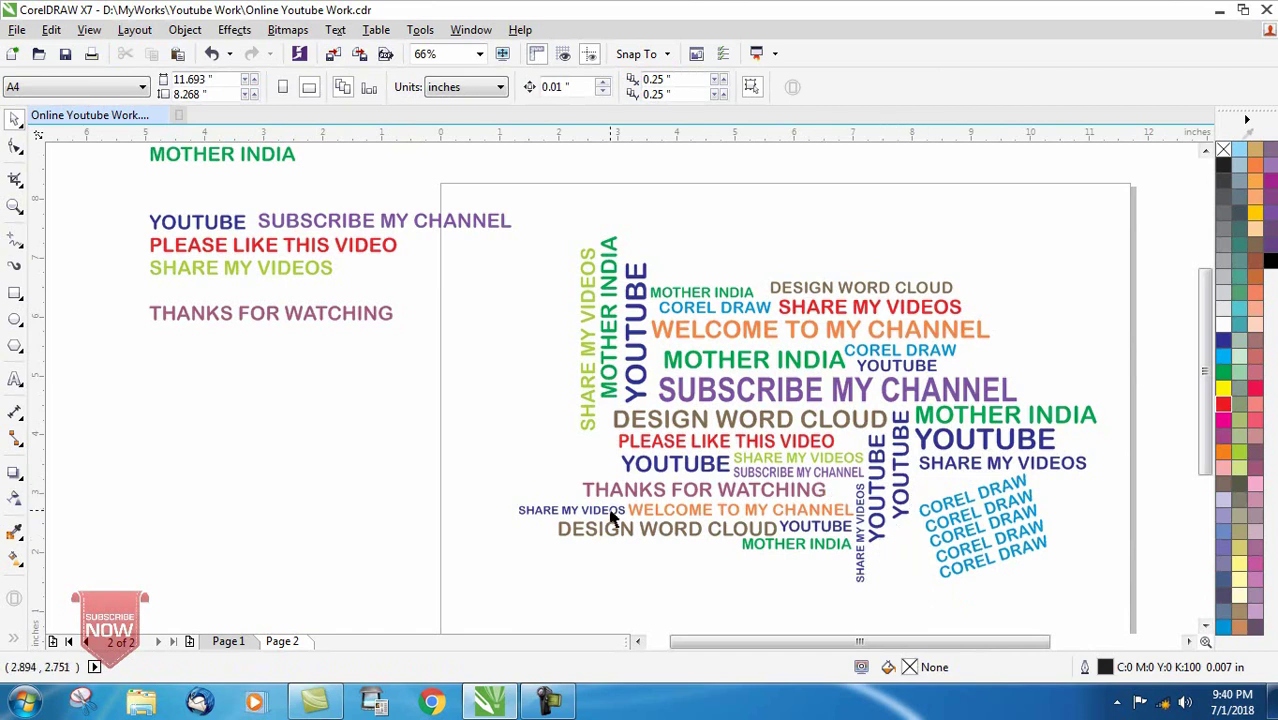
Place a copy of dark-blue YOUTUBE over the COREL DRAW stack, tilted 17° at 20 pt.
{"action": "left_click", "coordinate": [715, 470]}
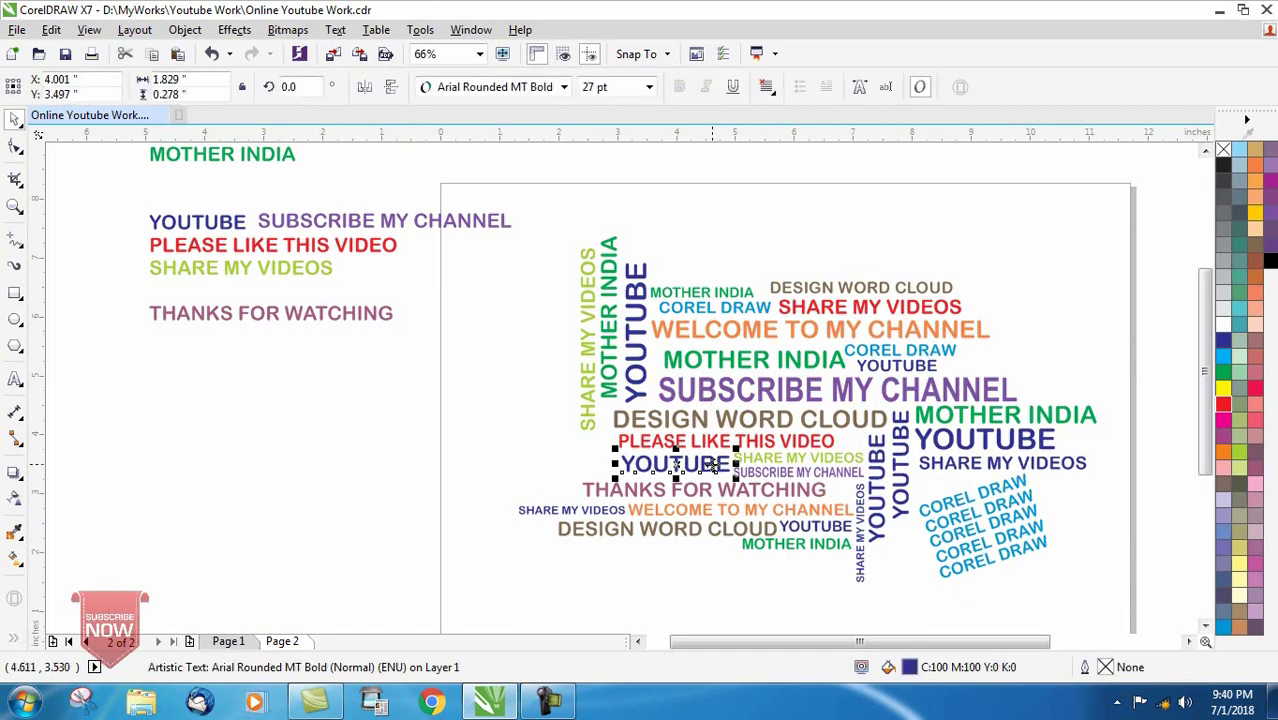
{"action": "left_click_drag", "start_coordinate": [665, 466], "coordinate": [947, 483]}
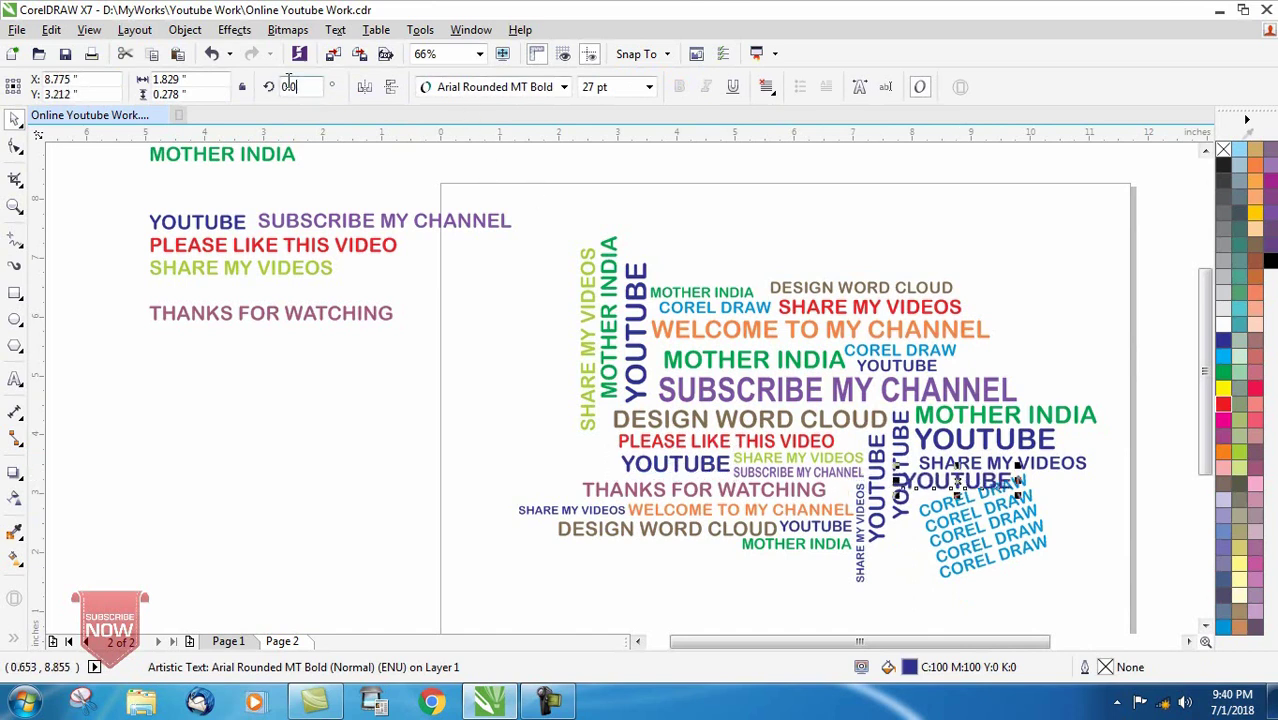
{"action": "type", "text": "17"}
{"action": "key", "text": "Return"}
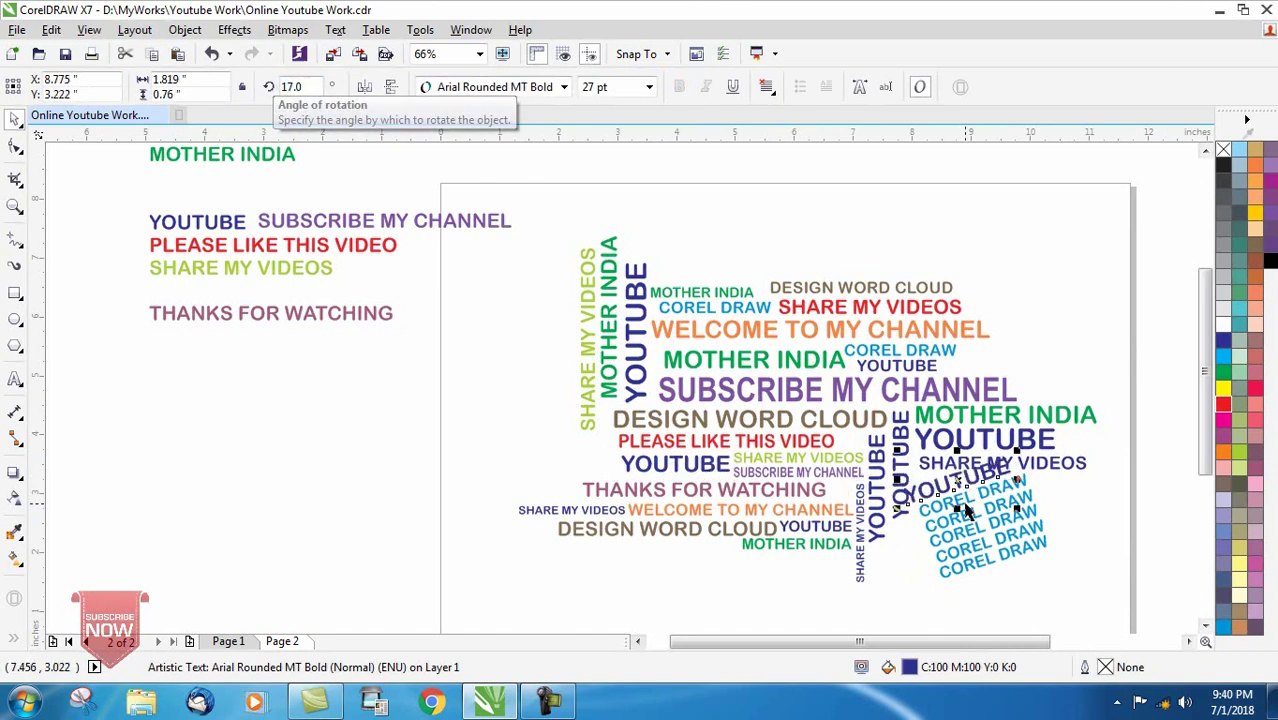
{"action": "left_click", "coordinate": [621, 86]}
{"action": "type", "text": "2"}
{"action": "key", "text": "Return"}
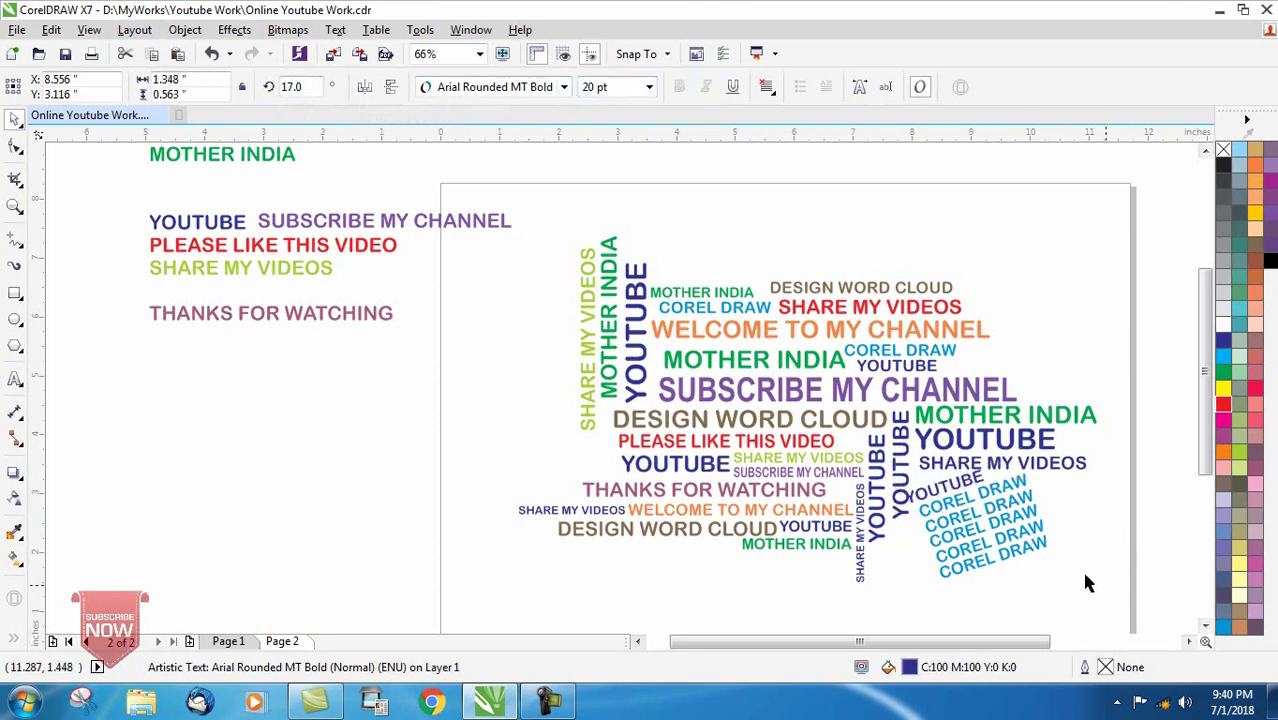
Nudge the tilted YOUTUBE copy slightly right into position.
{"action": "left_click", "coordinate": [1081, 568]}
{"action": "left_click", "coordinate": [970, 484]}
{"action": "left_click_drag", "start_coordinate": [970, 484], "coordinate": [975, 484]}
{"action": "scroll", "coordinate": [975, 484], "scroll_direction": "up", "scroll_amount": 2}
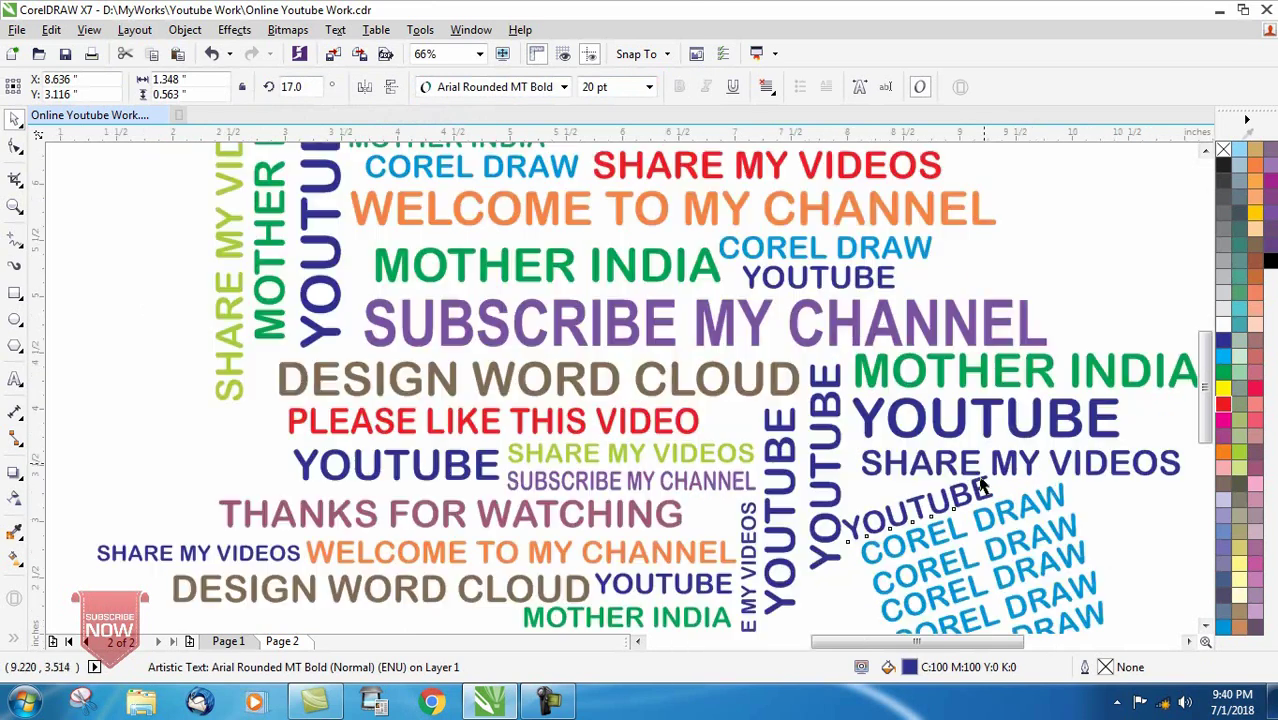
{"action": "scroll", "coordinate": [982, 484], "scroll_direction": "up", "scroll_amount": 3}
{"action": "left_click_drag", "start_coordinate": [868, 481], "coordinate": [873, 481]}
{"action": "scroll", "coordinate": [873, 481], "scroll_direction": "down", "scroll_amount": 3}
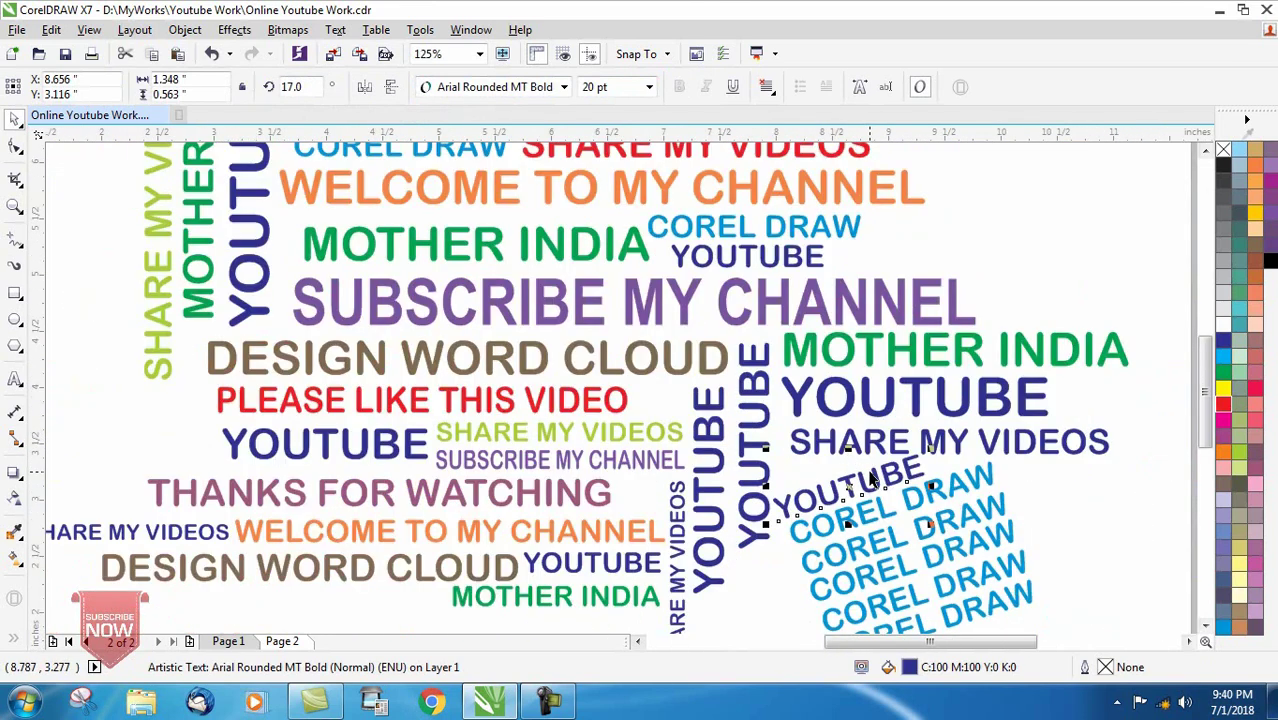
{"action": "scroll", "coordinate": [873, 481], "scroll_direction": "down", "scroll_amount": 3}
Marquee-select the tilted COREL DRAW lines and shift them into place under YOUTUBE.
{"action": "left_click_drag", "start_coordinate": [1002, 575], "coordinate": [825, 480]}
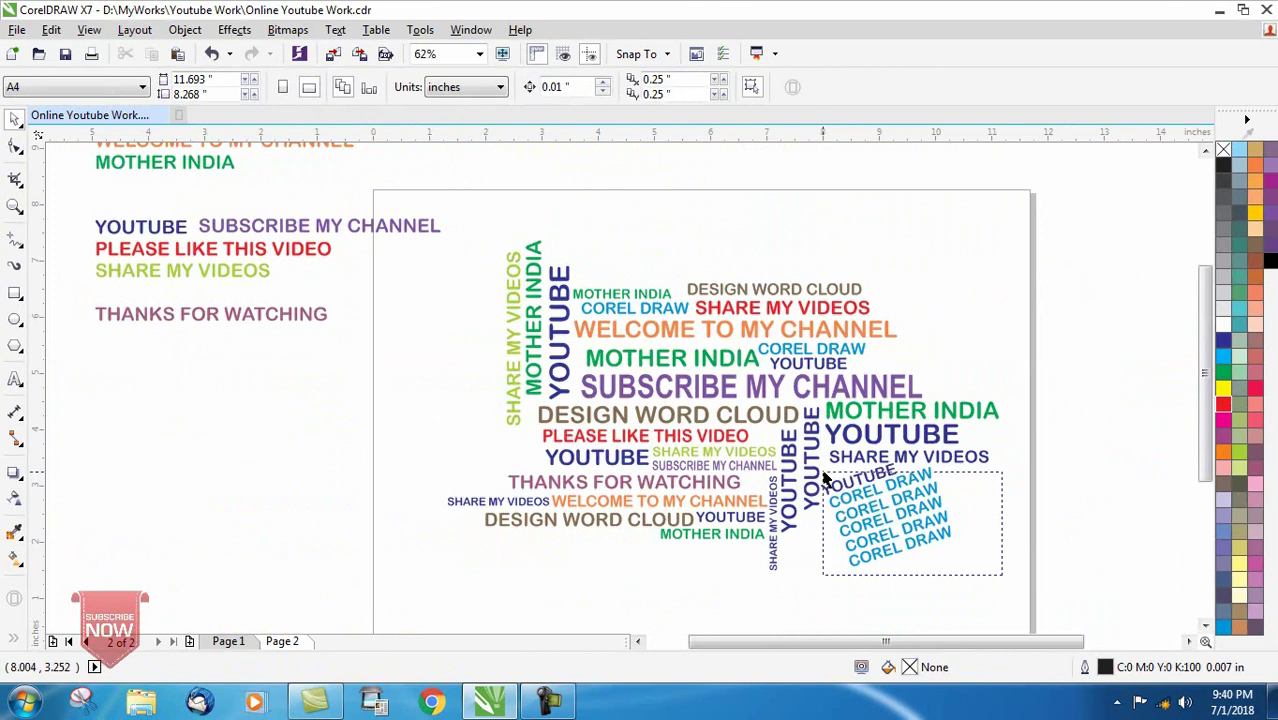
{"action": "left_click_drag", "start_coordinate": [890, 550], "coordinate": [945, 598]}
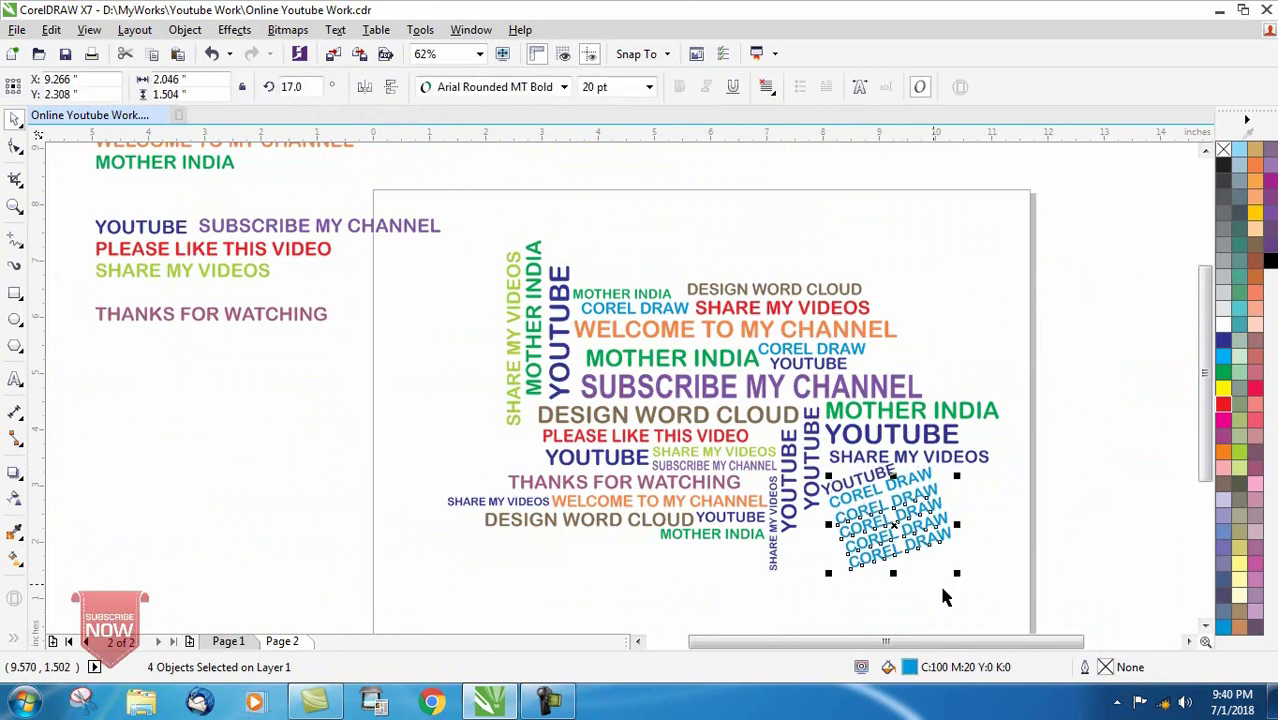
{"action": "left_click", "coordinate": [986, 494]}
{"action": "left_click", "coordinate": [932, 478]}
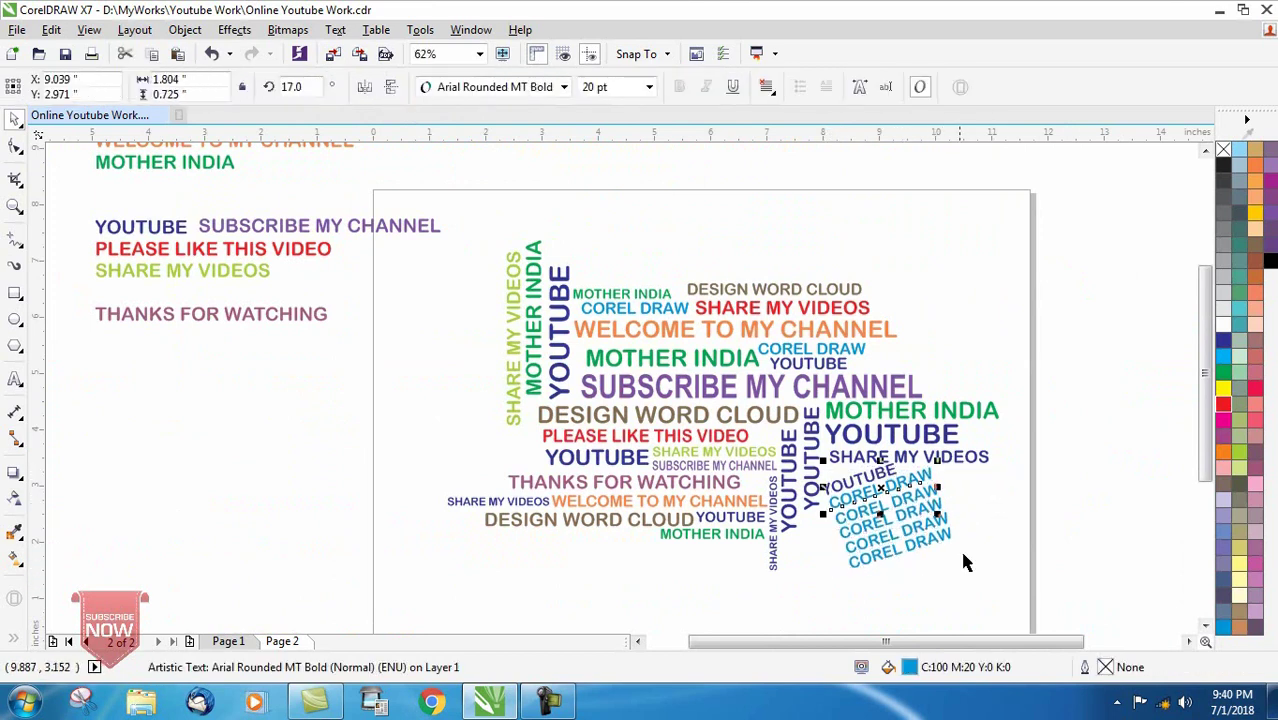
{"action": "mouse_move", "coordinate": [987, 593]}
{"action": "left_mouse_down"}
{"action": "mouse_move", "coordinate": [830, 490]}
{"action": "mouse_move", "coordinate": [840, 470]}
{"action": "mouse_move", "coordinate": [870, 482]}
{"action": "left_mouse_up"}
{"action": "left_click", "coordinate": [958, 498]}
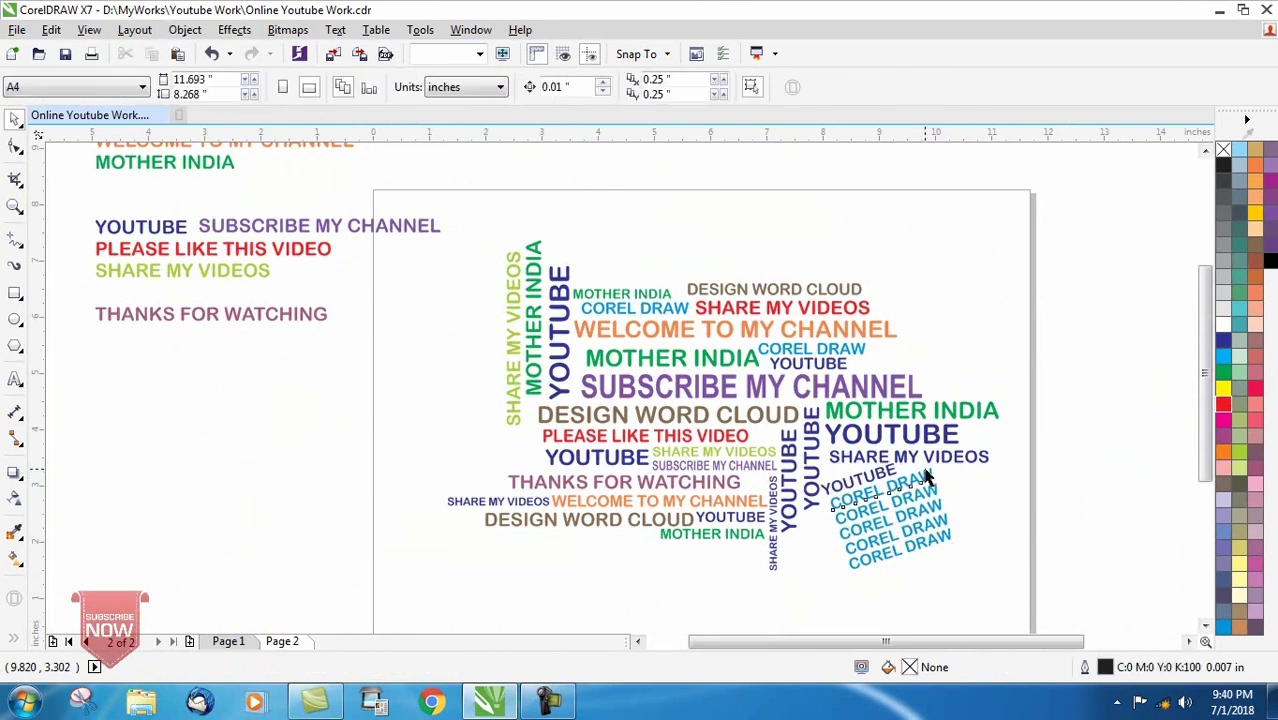
{"action": "left_click", "coordinate": [928, 478]}
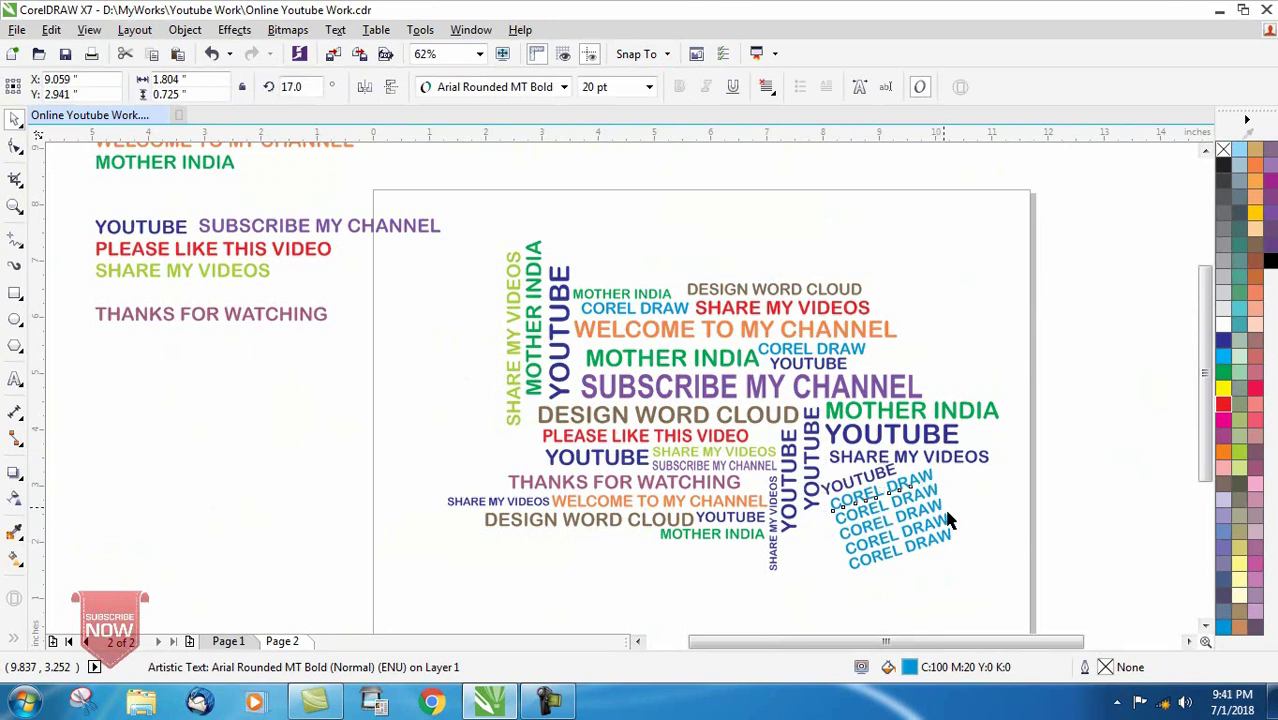
Fine-tune YOUTUBE, then lower the whole six-object COREL DRAW and YOUTUBE group slightly.
{"action": "left_click", "coordinate": [982, 555]}
{"action": "left_click", "coordinate": [884, 472]}
{"action": "left_click_drag", "start_coordinate": [908, 503], "coordinate": [920, 516]}
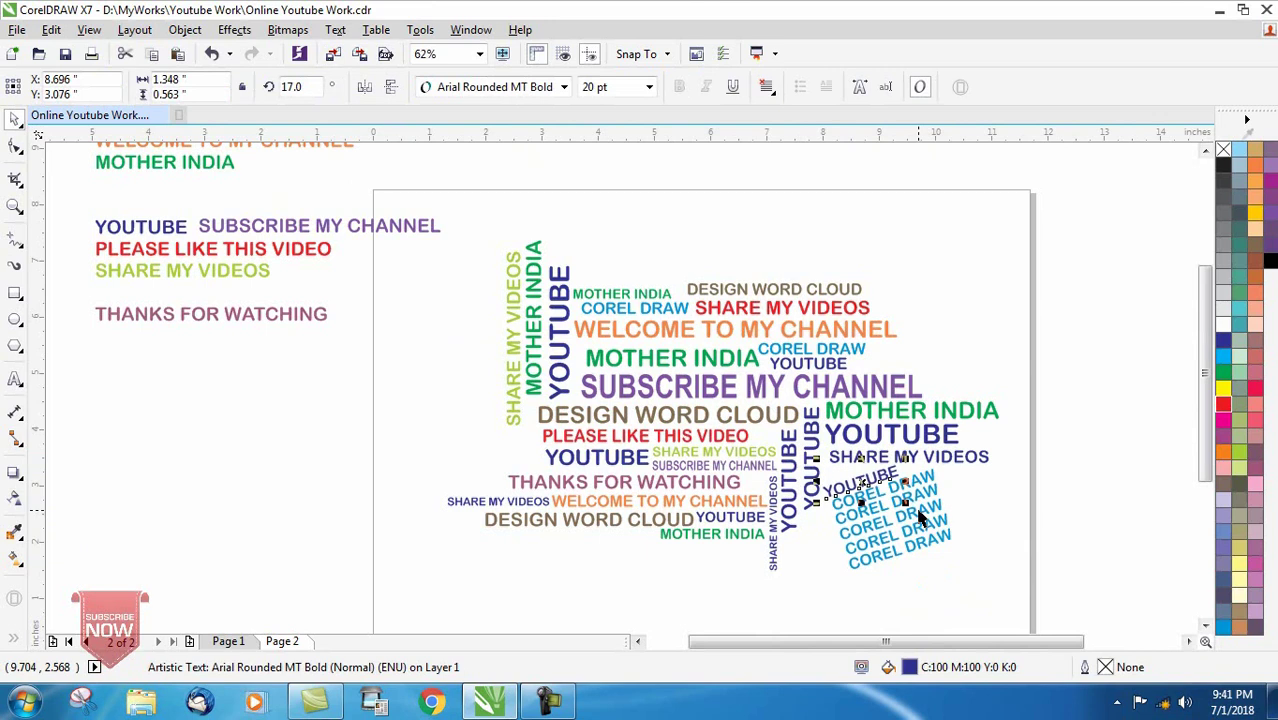
{"action": "left_click_drag", "start_coordinate": [920, 516], "coordinate": [926, 518]}
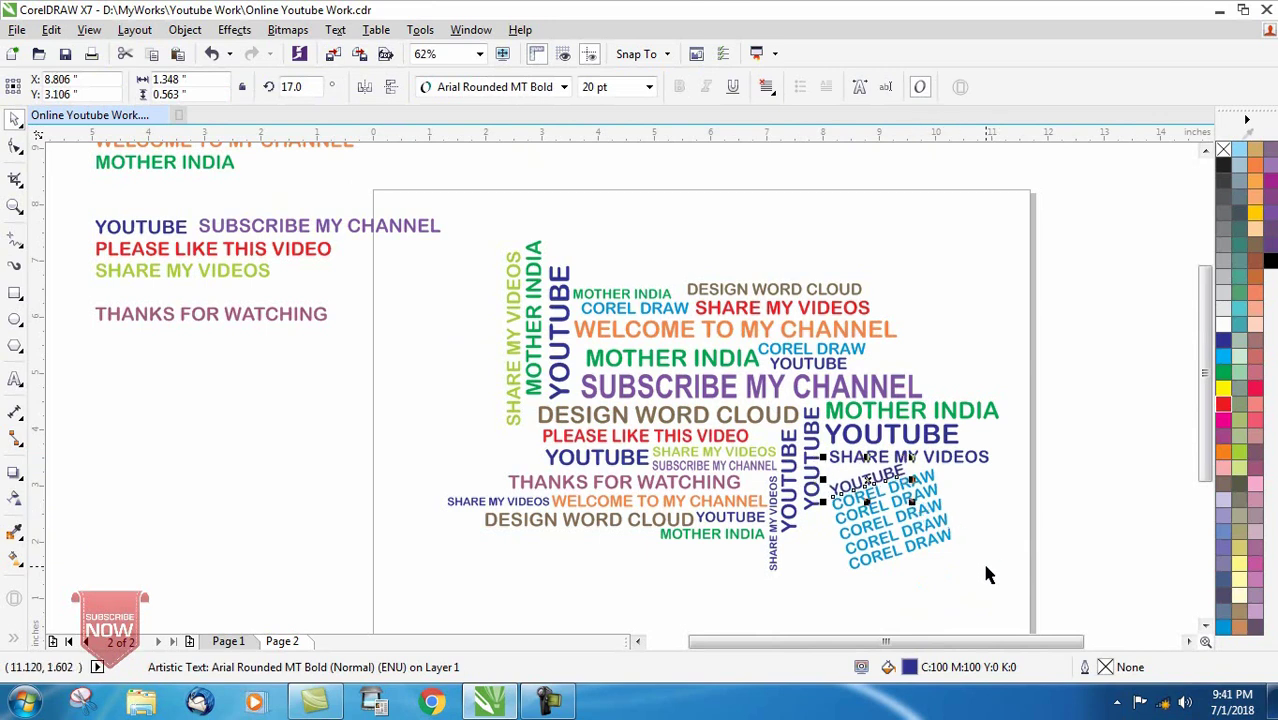
{"action": "left_click_drag", "start_coordinate": [1003, 584], "coordinate": [819, 456]}
{"action": "left_click_drag", "start_coordinate": [897, 505], "coordinate": [898, 510]}
{"action": "left_click", "coordinate": [962, 527]}
{"action": "left_click", "coordinate": [868, 488]}
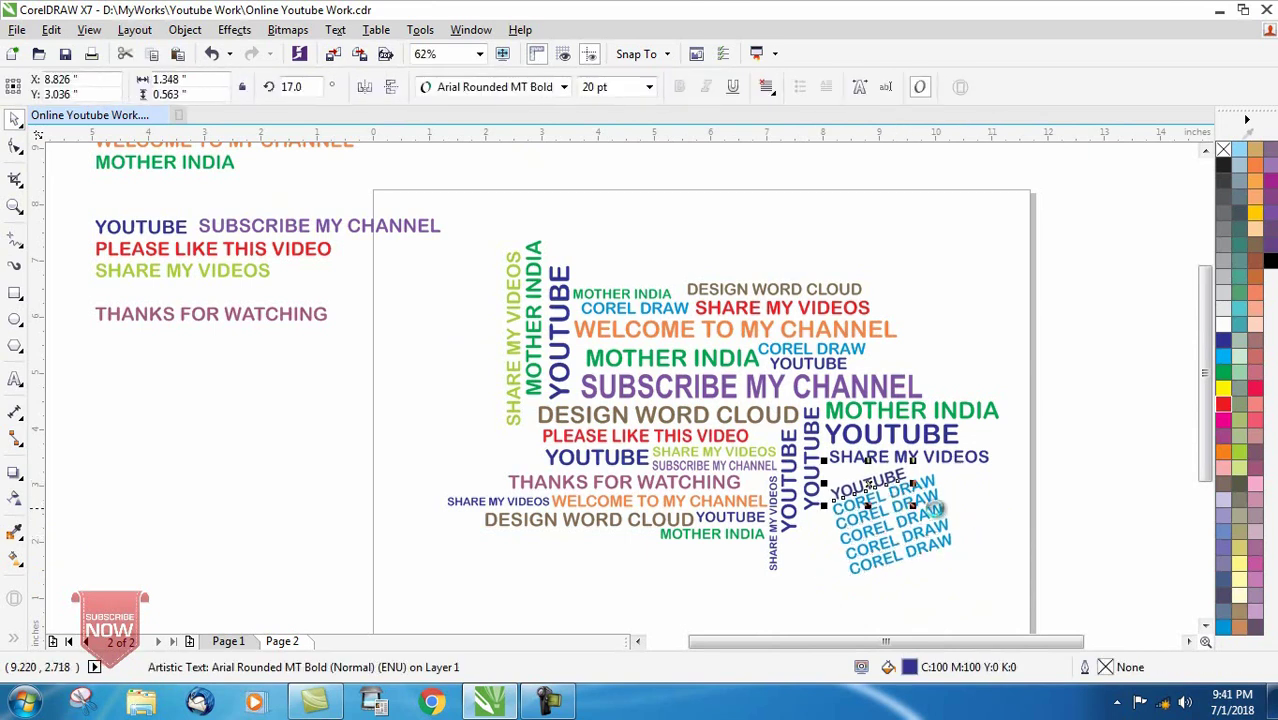
{"action": "left_click", "coordinate": [992, 516]}
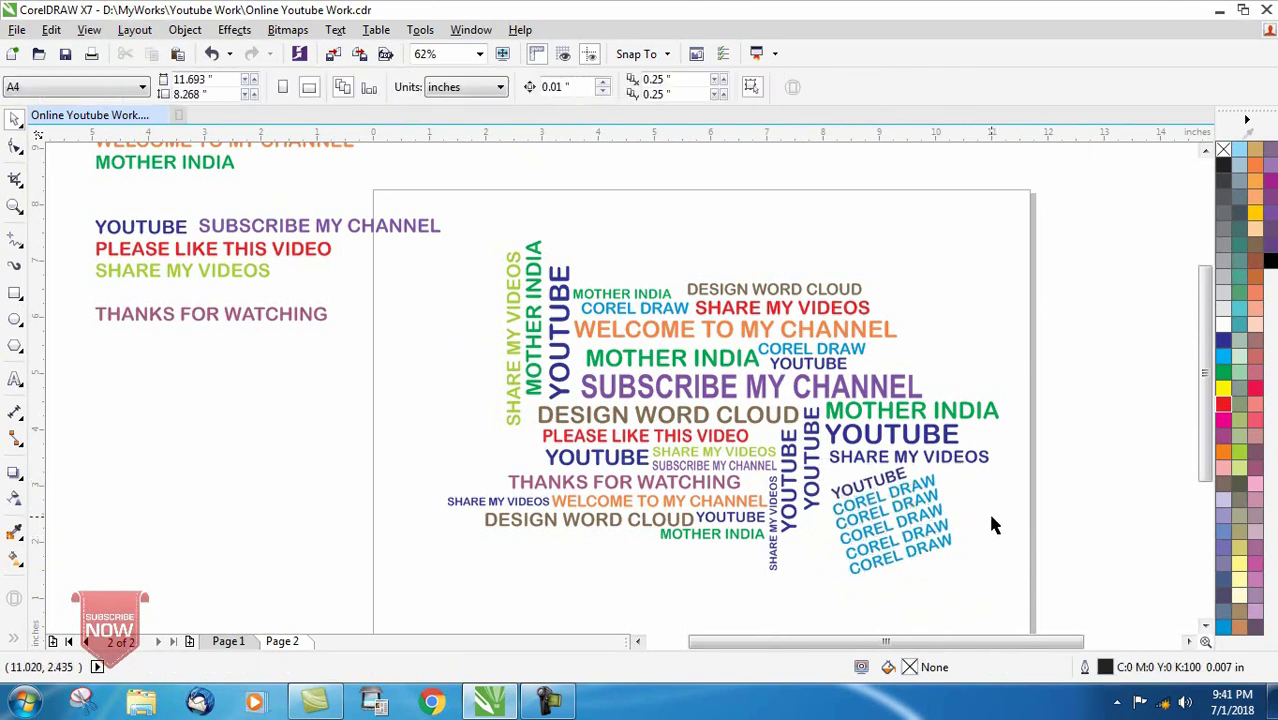
{"action": "scroll", "coordinate": [835, 428], "scroll_direction": "down", "scroll_amount": 1}
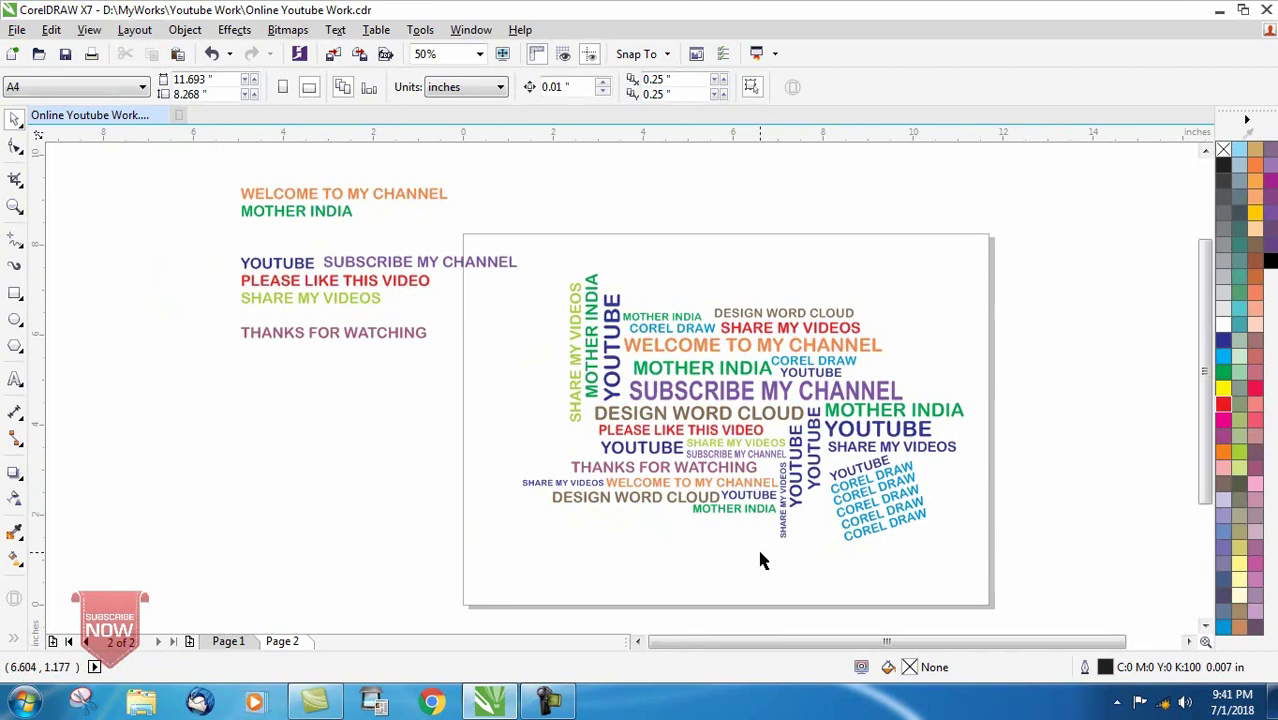
Save, then place a 90° vertical copy of green MOTHER INDIA beside SHARE MY VIDEOS.
{"action": "key", "text": "ctrl+s"}
{"action": "left_click", "coordinate": [627, 452]}
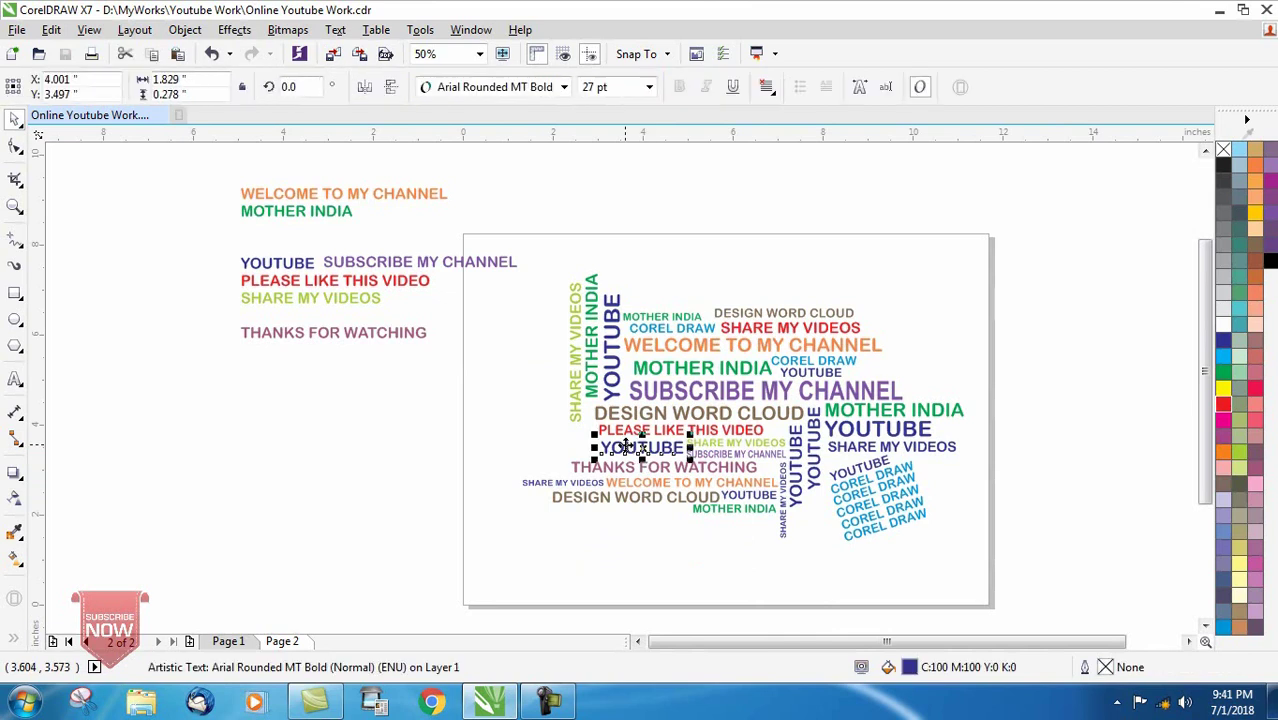
{"action": "scroll", "coordinate": [627, 448], "scroll_direction": "up", "scroll_amount": 1}
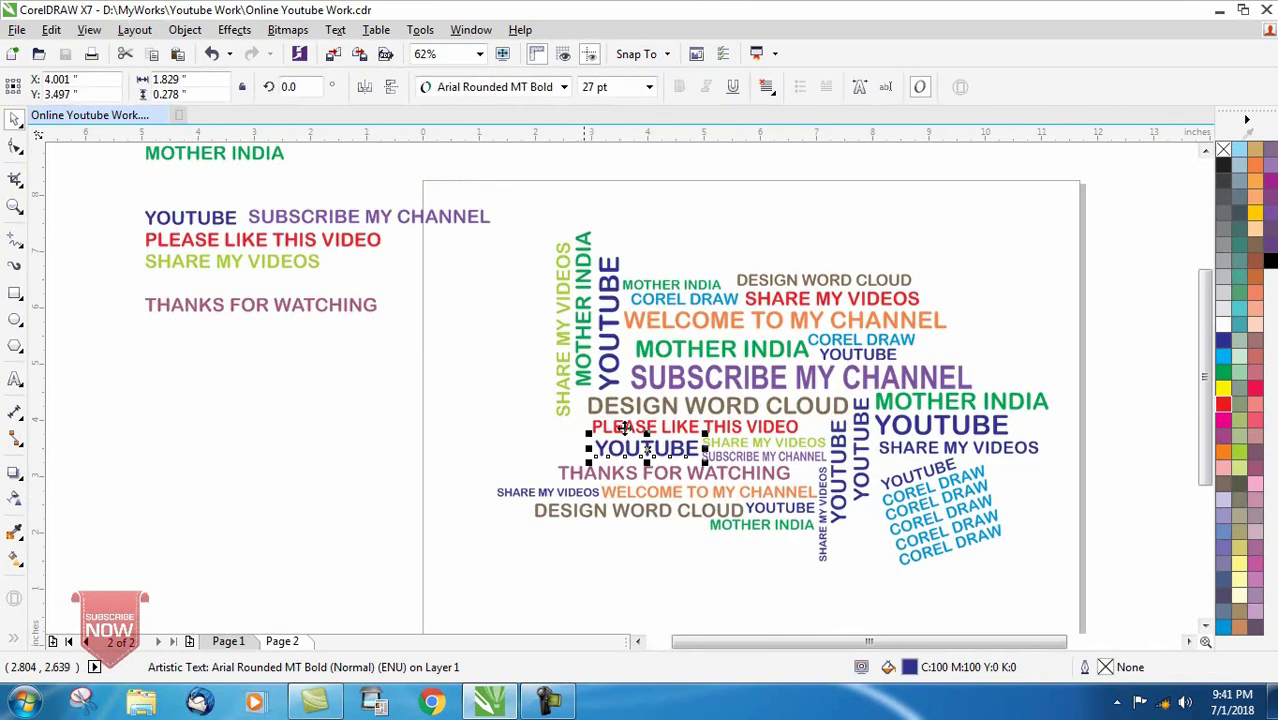
{"action": "left_click", "coordinate": [703, 350]}
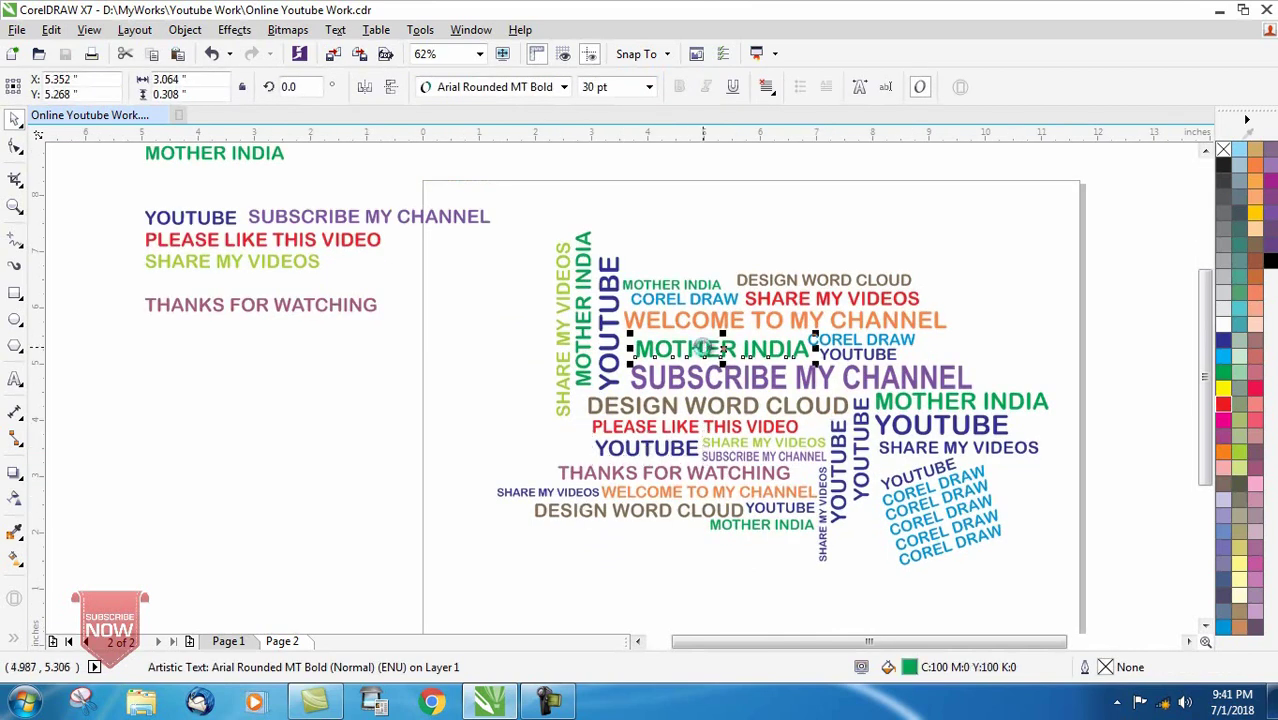
{"action": "mouse_move", "coordinate": [703, 350]}
{"action": "left_mouse_down"}
{"action": "mouse_move", "coordinate": [560, 450]}
{"action": "mouse_move", "coordinate": [577, 417]}
{"action": "mouse_move", "coordinate": [541, 437]}
{"action": "left_mouse_up"}
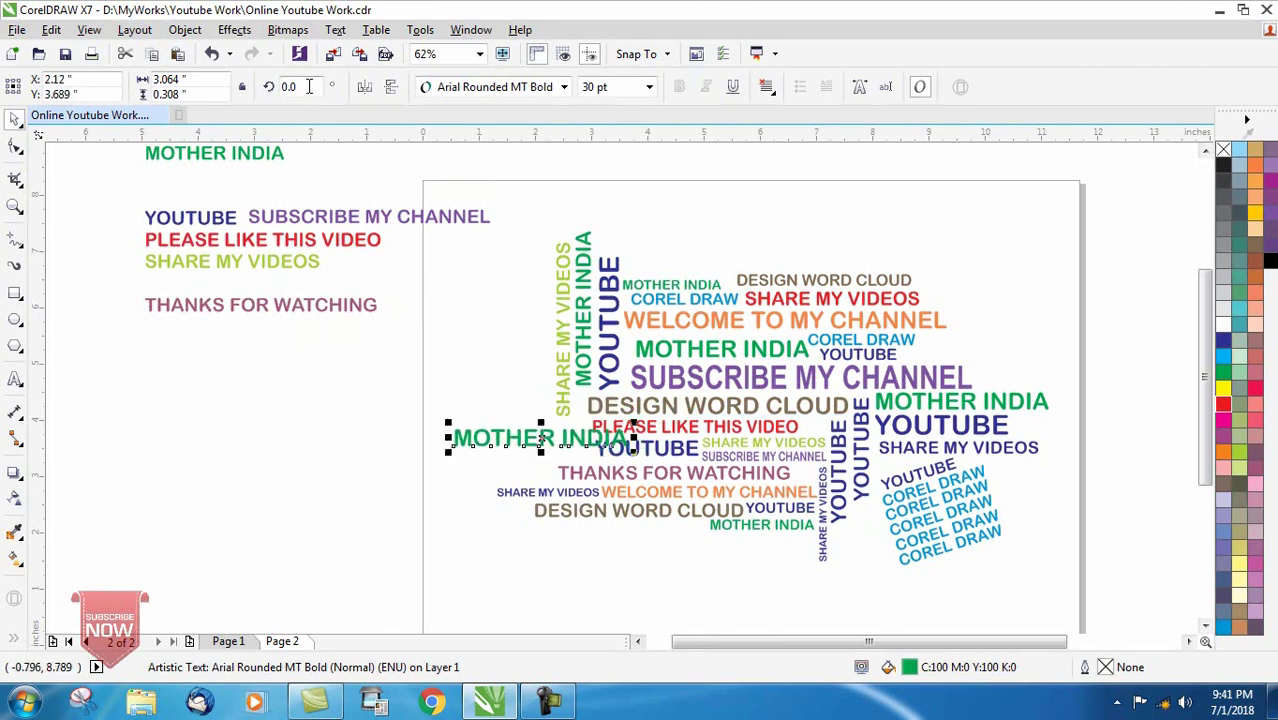
{"action": "type", "text": "90"}
{"action": "key", "text": "Return"}
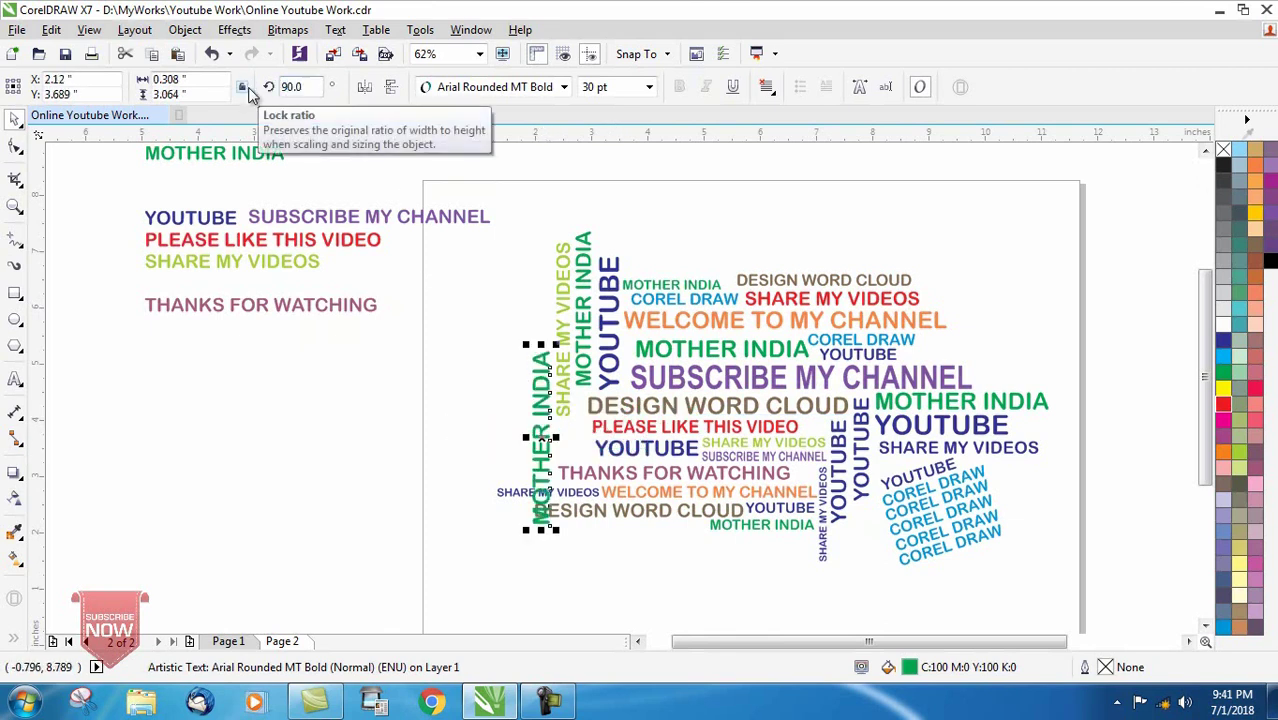
{"action": "left_click_drag", "start_coordinate": [541, 437], "coordinate": [540, 358]}
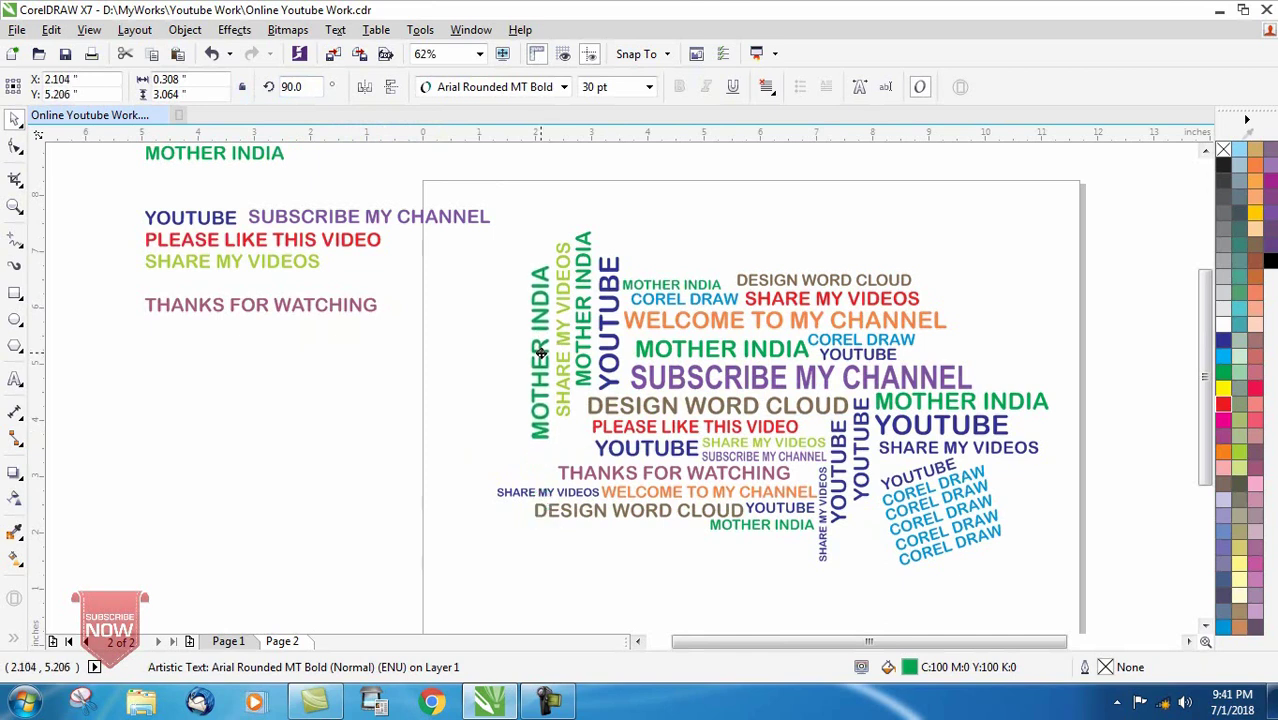
Add a horizontal 0° COREL DRAW copy in the left gap with a duplicate below it.
{"action": "left_click", "coordinate": [983, 540]}
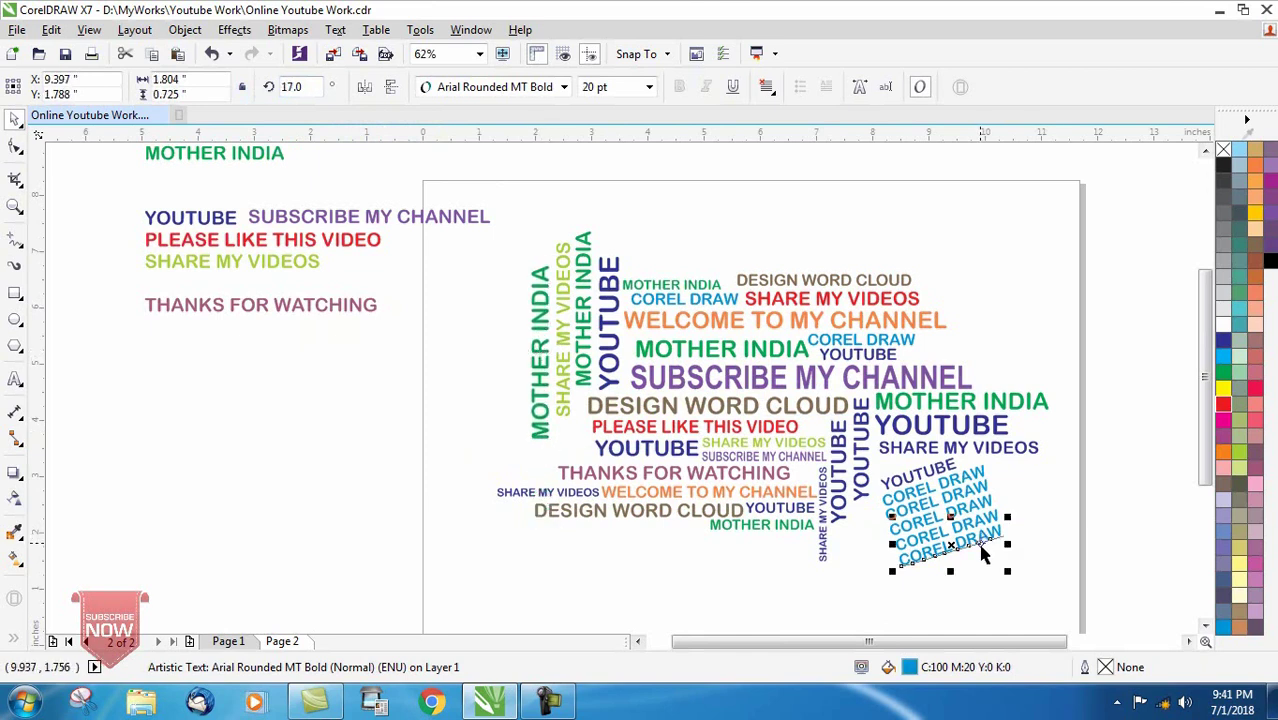
{"action": "left_click_drag", "start_coordinate": [983, 545], "coordinate": [540, 453]}
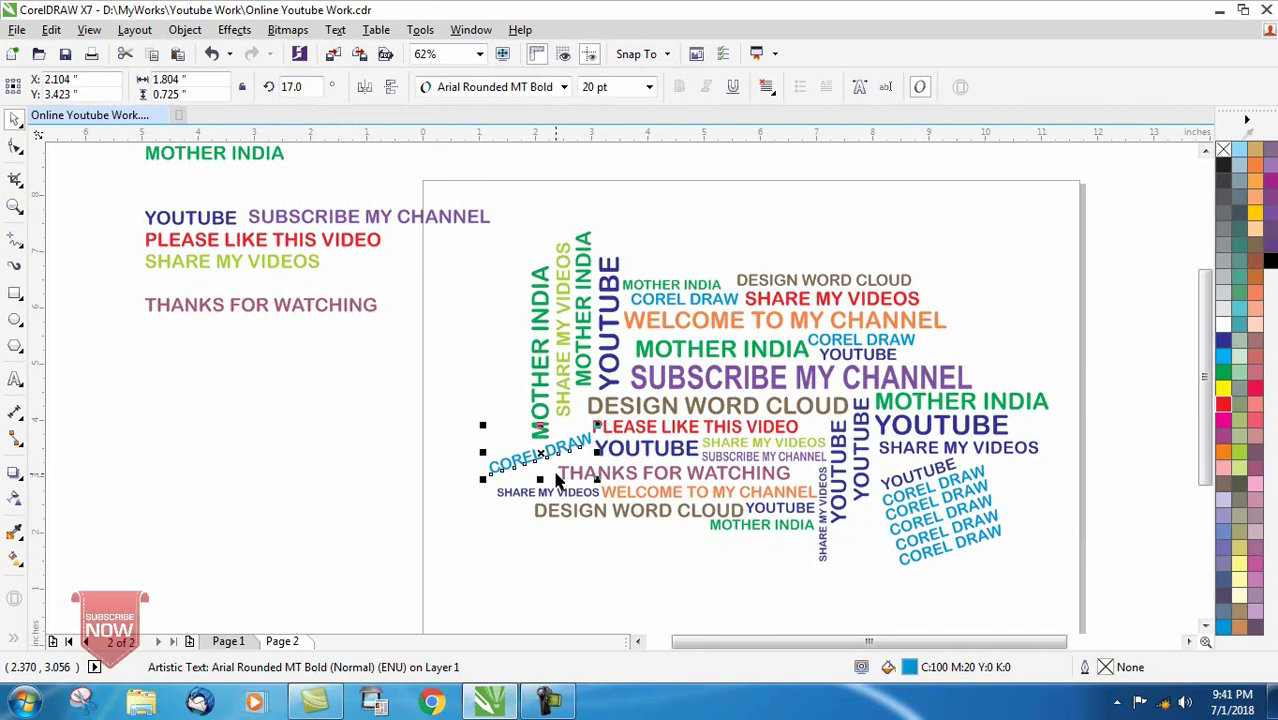
{"action": "left_click_drag", "start_coordinate": [312, 87], "coordinate": [254, 87]}
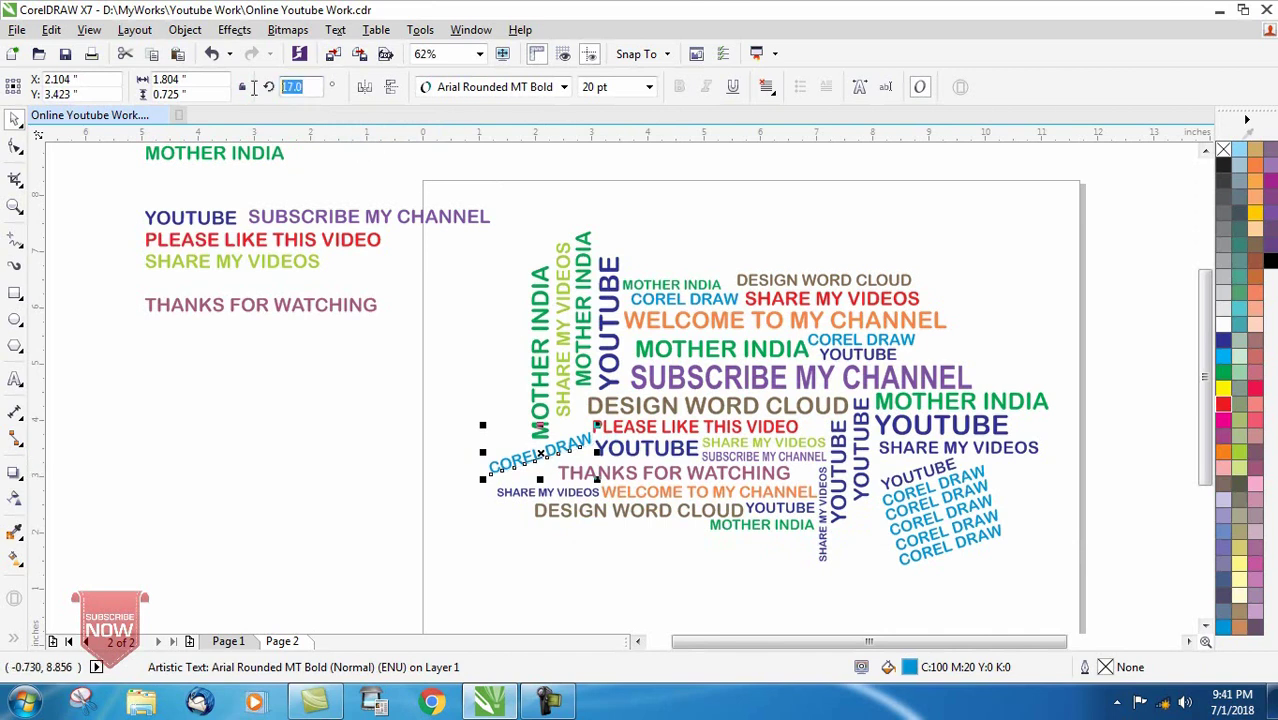
{"action": "type", "text": "0"}
{"action": "key", "text": "Return"}
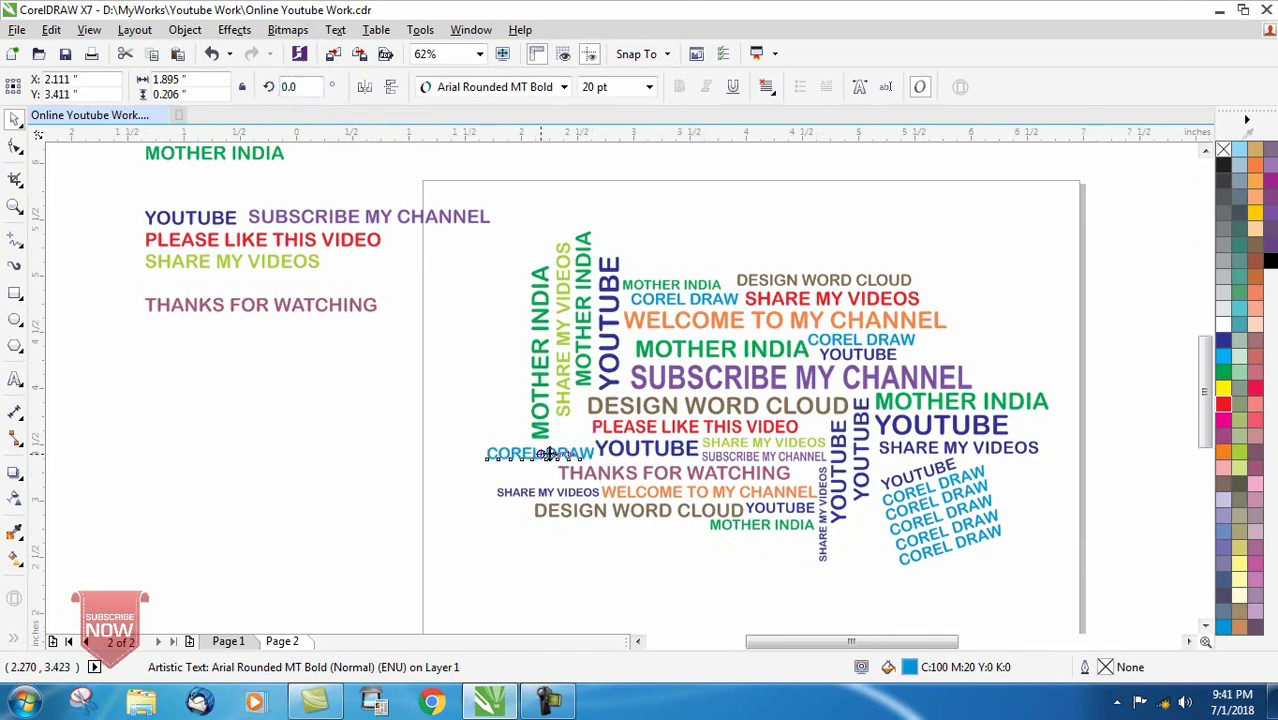
{"action": "scroll", "coordinate": [530, 454], "scroll_direction": "up", "scroll_amount": 2}
{"action": "mouse_move", "coordinate": [530, 454]}
{"action": "left_mouse_down"}
{"action": "mouse_move", "coordinate": [524, 444]}
{"action": "mouse_move", "coordinate": [524, 472]}
{"action": "left_mouse_up"}
{"action": "left_click", "coordinate": [524, 444]}
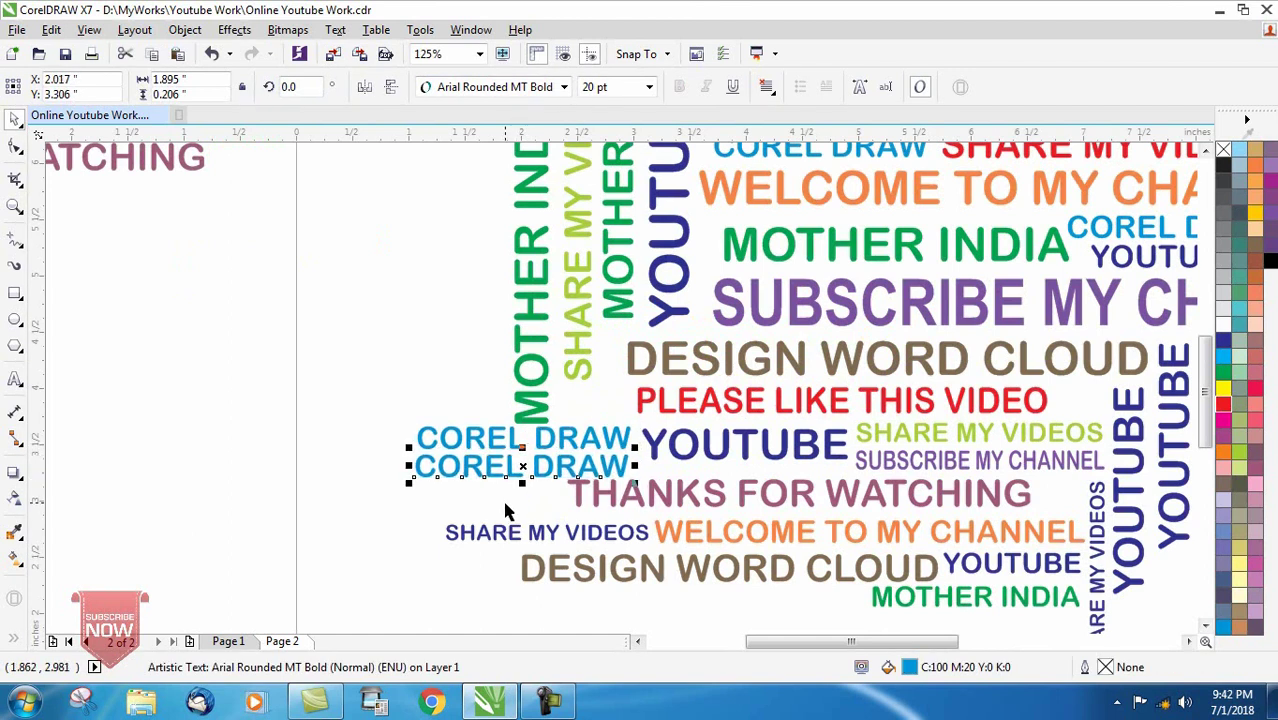
{"action": "key", "text": "Left"}
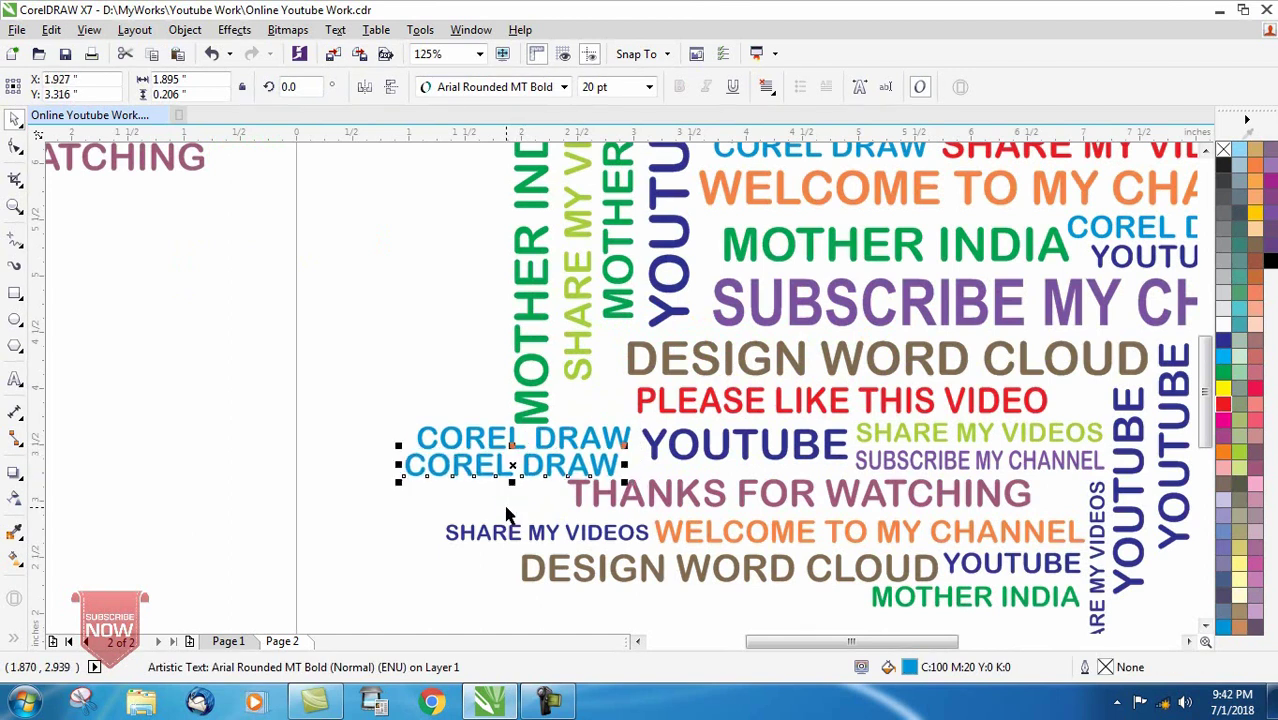
{"action": "key", "text": "Escape"}
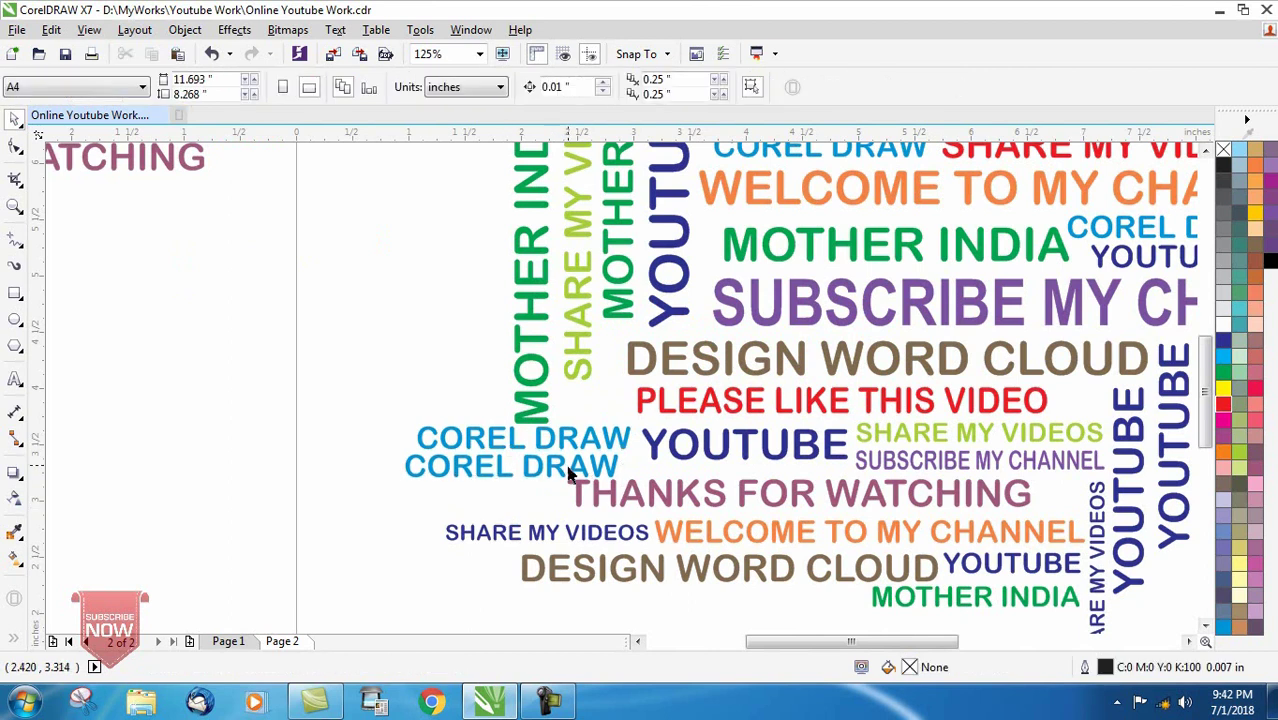